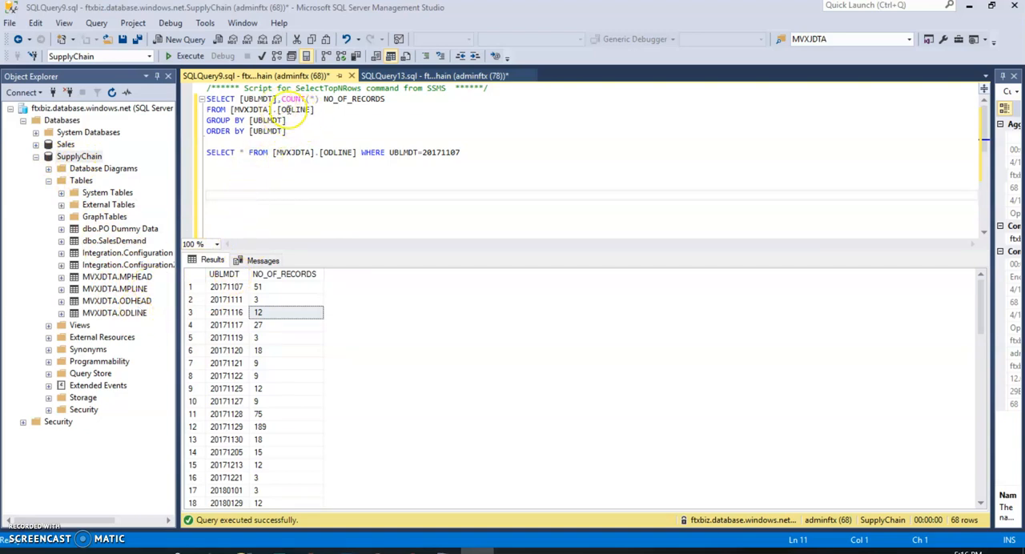
Run only the query that counts ODLINE records grouped and ordered by UBLMDT.
double_click(303, 109)
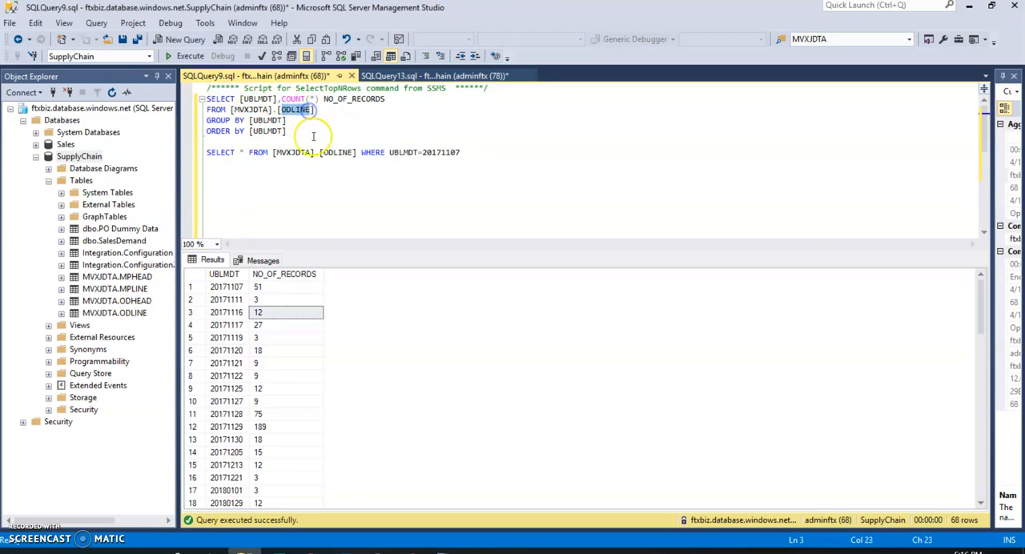
left_click_drag(285, 132, 161, 86)
left_click(172, 56)
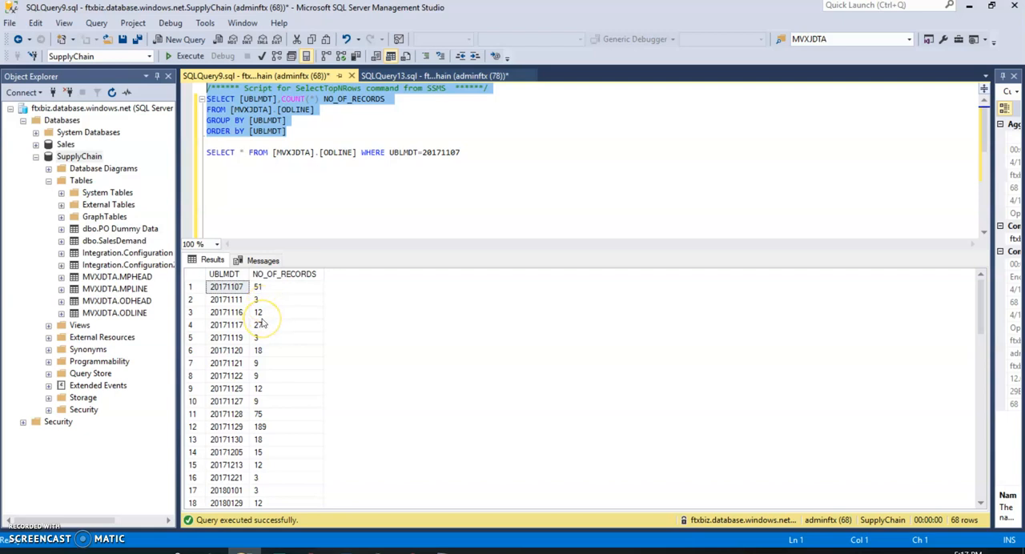
Copy the query SELECT * FROM [MVXJDTA].[ODLINE] WHERE UBLMDT=20171107.
left_click(364, 133)
left_click_drag(360, 152, 197, 150)
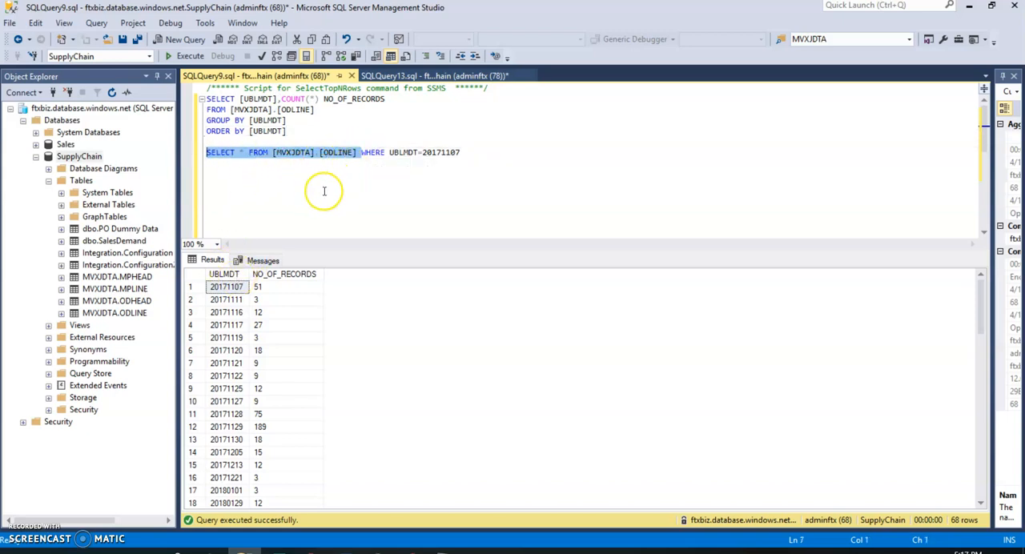
left_click_drag(461, 152, 361, 152)
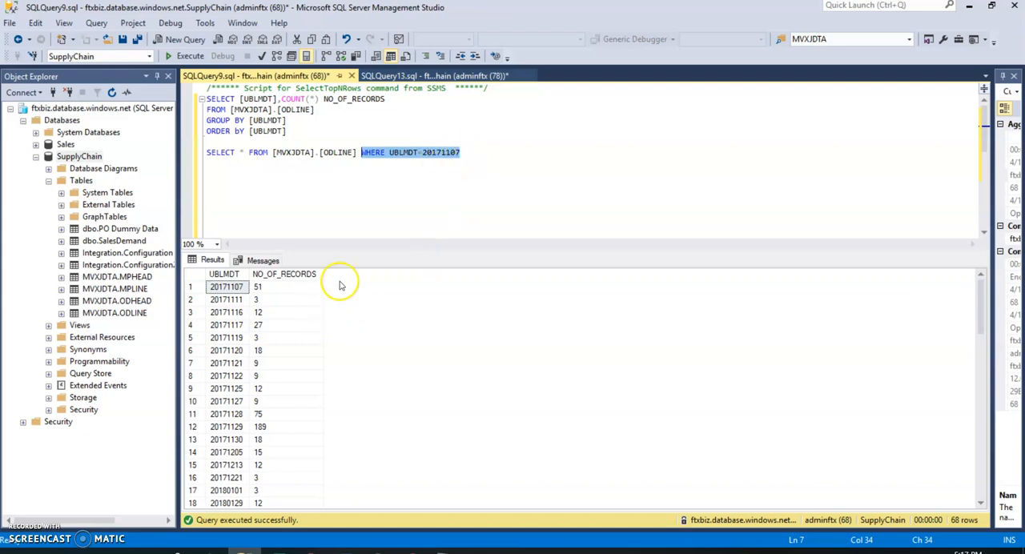
left_click(368, 173)
left_click_drag(463, 152, 210, 153)
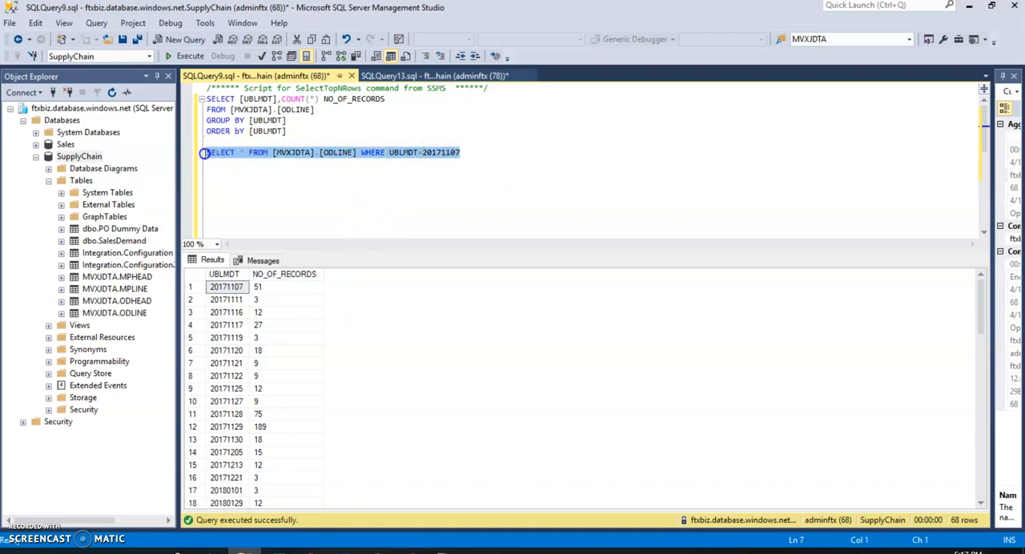
right_click(244, 153)
left_click(268, 177)
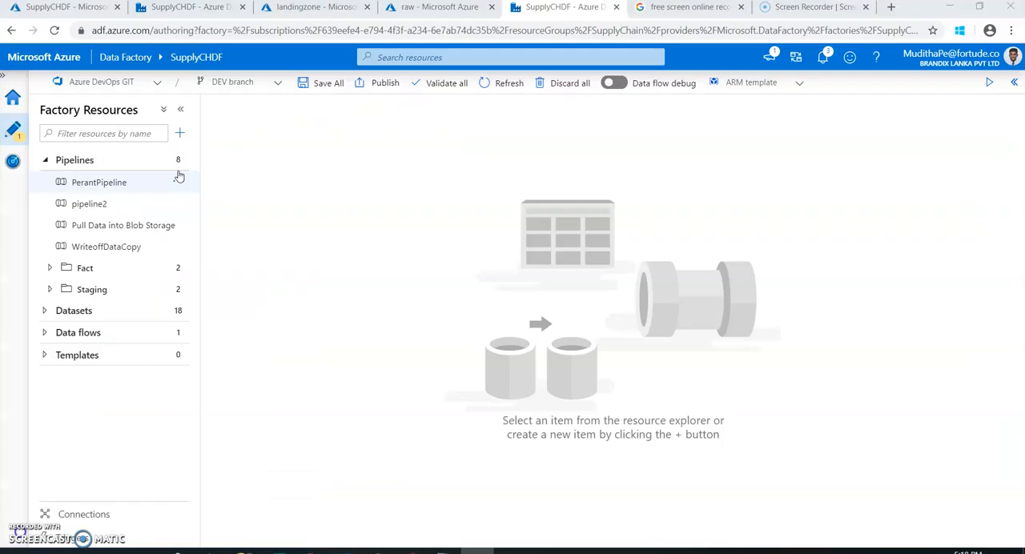
In Azure Data Factory, create a new pipeline named "M3 to DL" and save it.
mouse_move(180, 170)
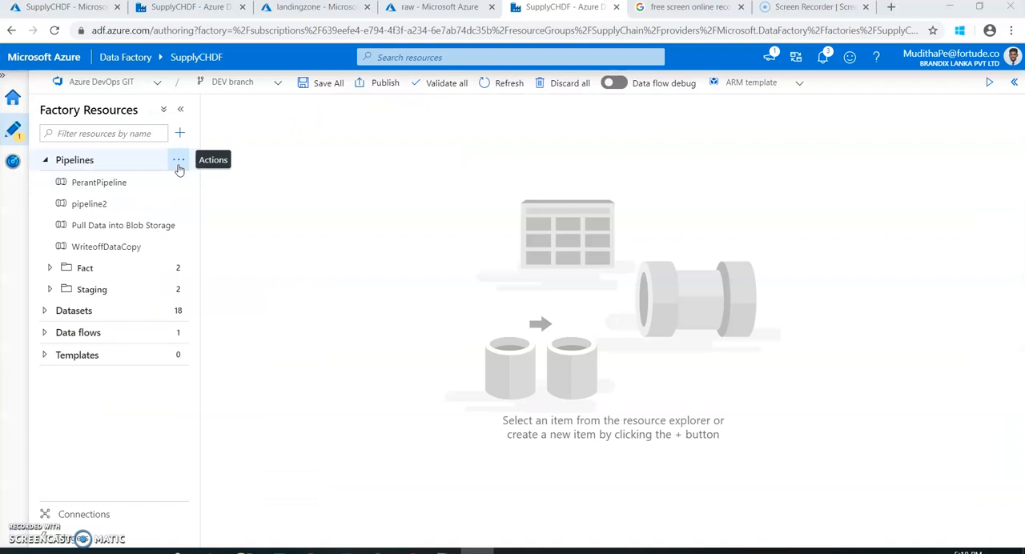
left_click(178, 161)
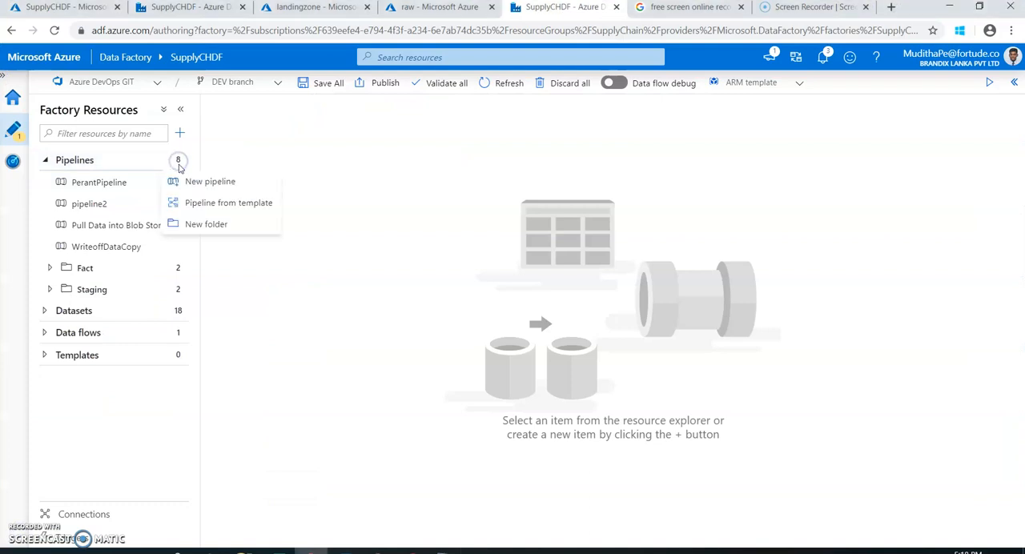
left_click(191, 180)
double_click(499, 398)
type("M3 to DL")
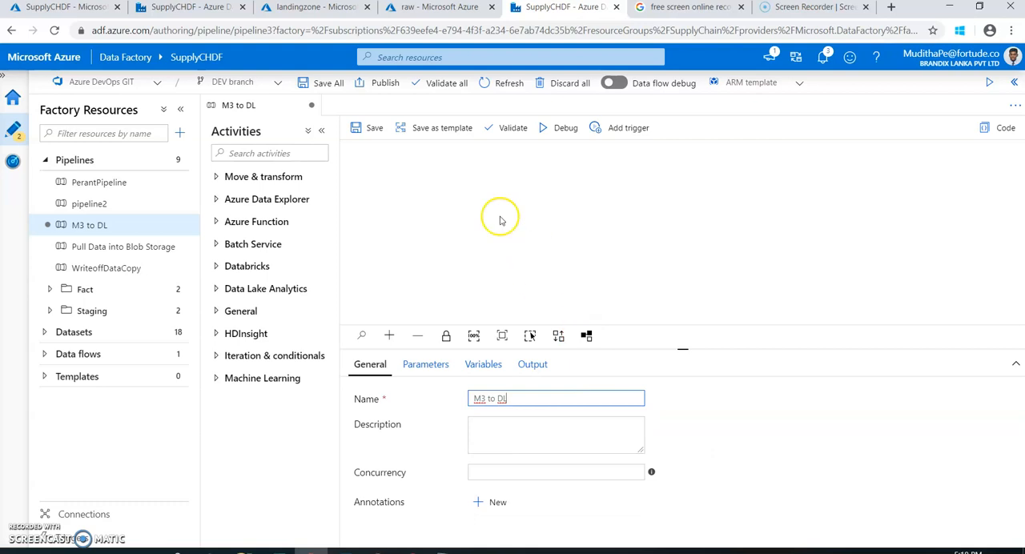
left_click(364, 128)
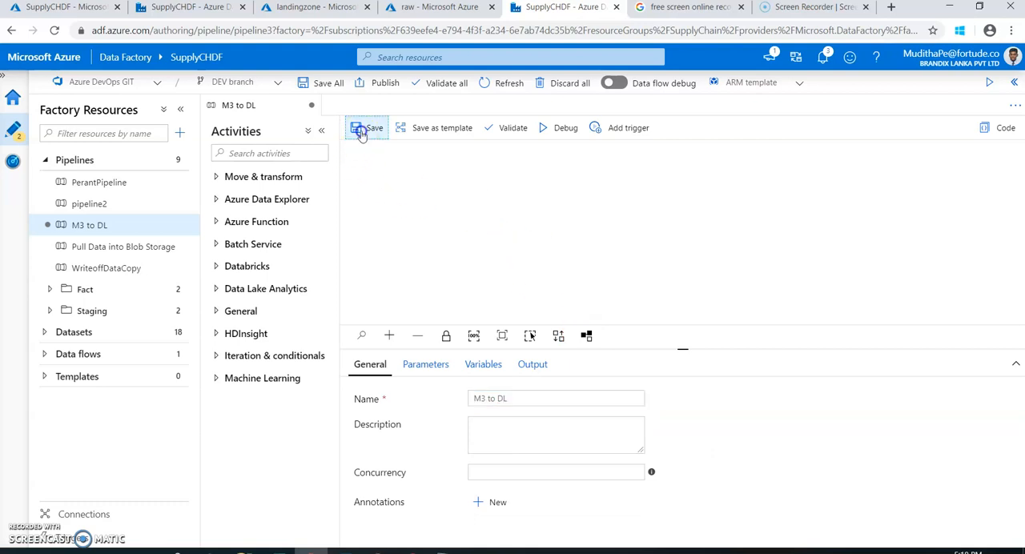
Add a Copy data activity to the M3 to DL pipeline and name it "ODLINE to DL".
left_click(411, 232)
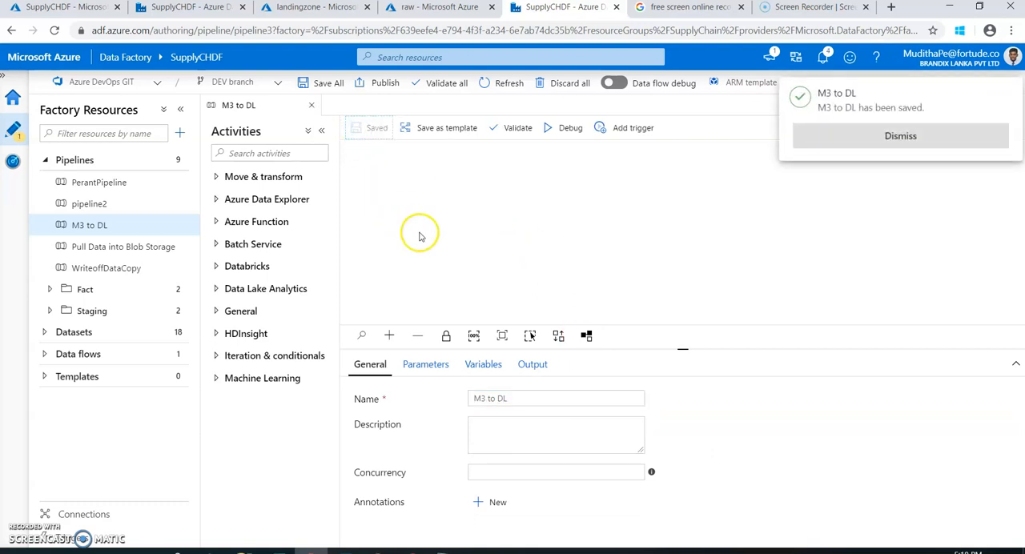
left_click(215, 182)
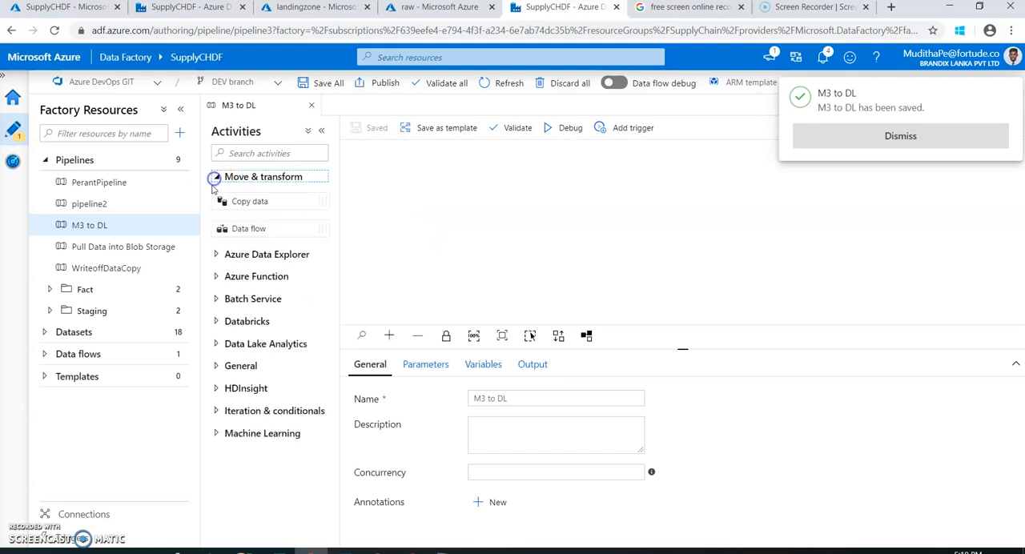
left_click_drag(254, 198, 490, 184)
left_click_drag(532, 399, 404, 398)
type("C")
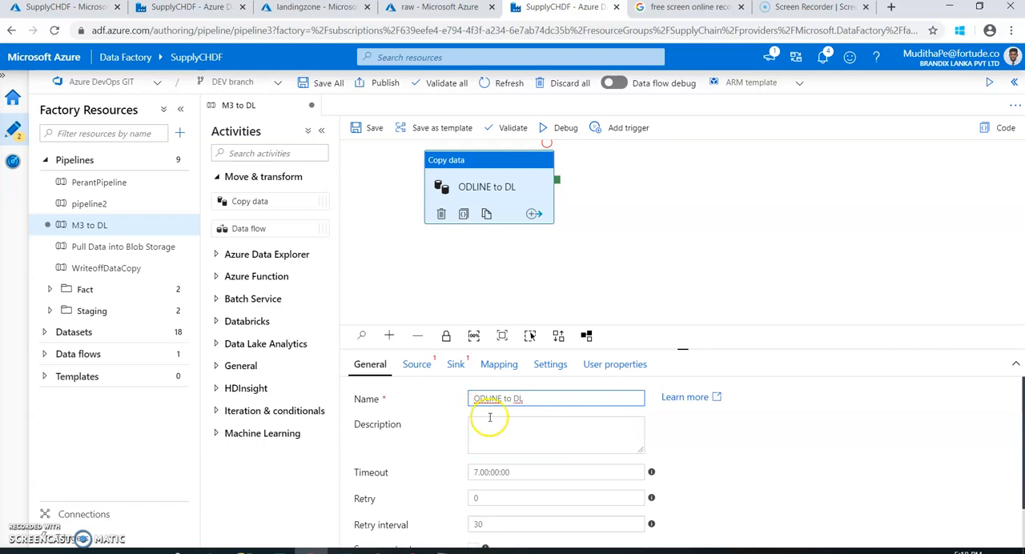
Start a new source dataset for the copy activity using the Azure SQL Database data store.
left_click(417, 375)
left_click(499, 399)
scroll(530, 457, "down", 10)
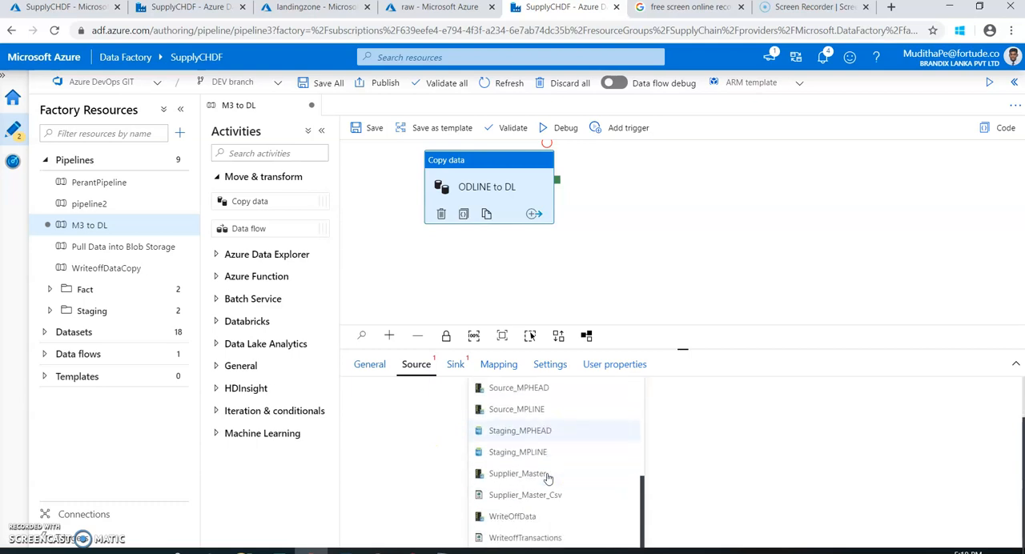
scroll(566, 508, "up", 1)
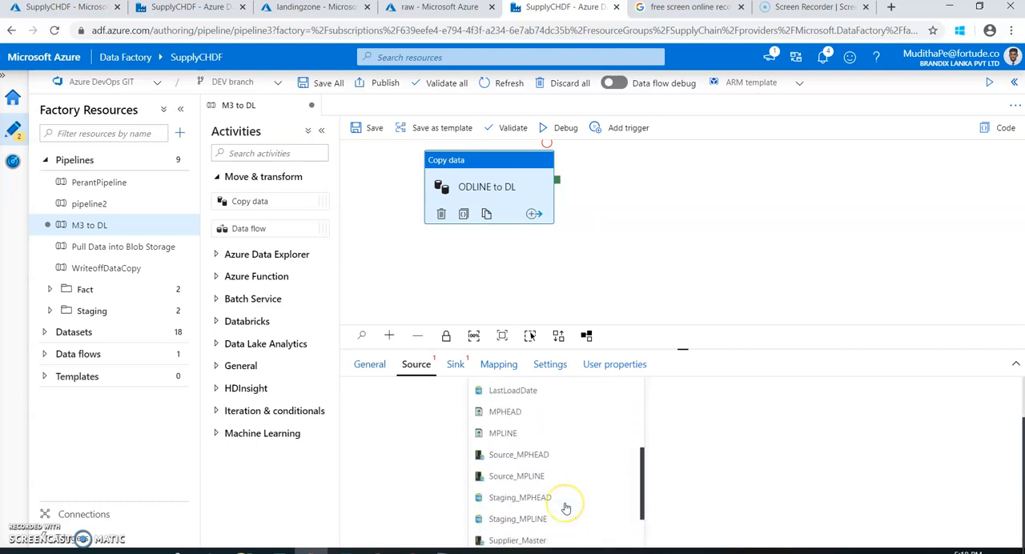
scroll(566, 506, "up", 8)
left_click(731, 454)
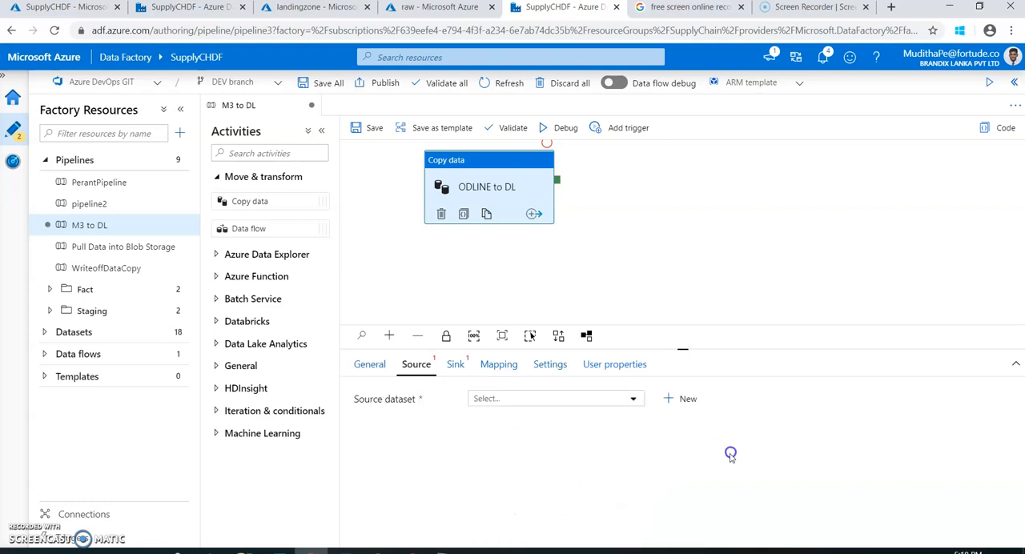
left_click(686, 399)
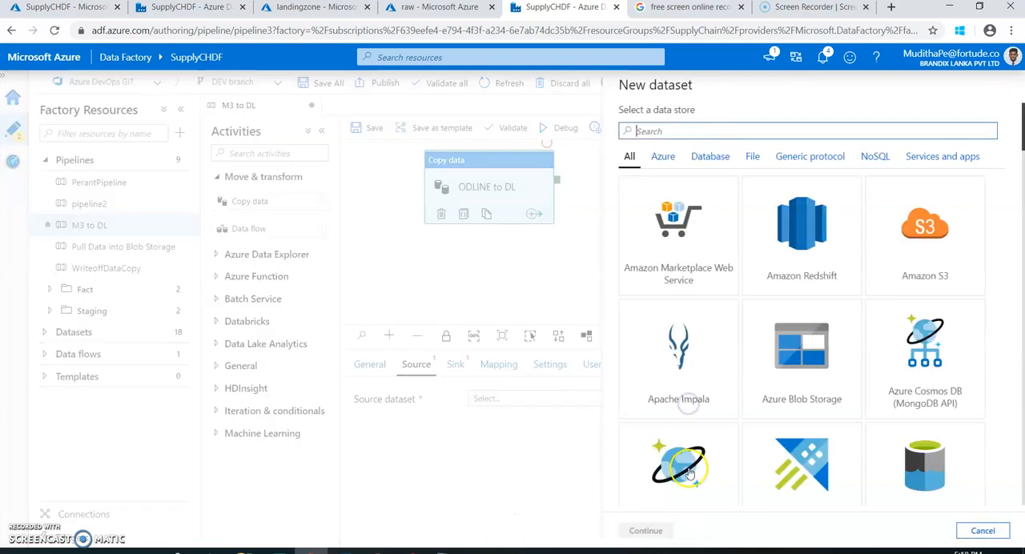
left_click(664, 158)
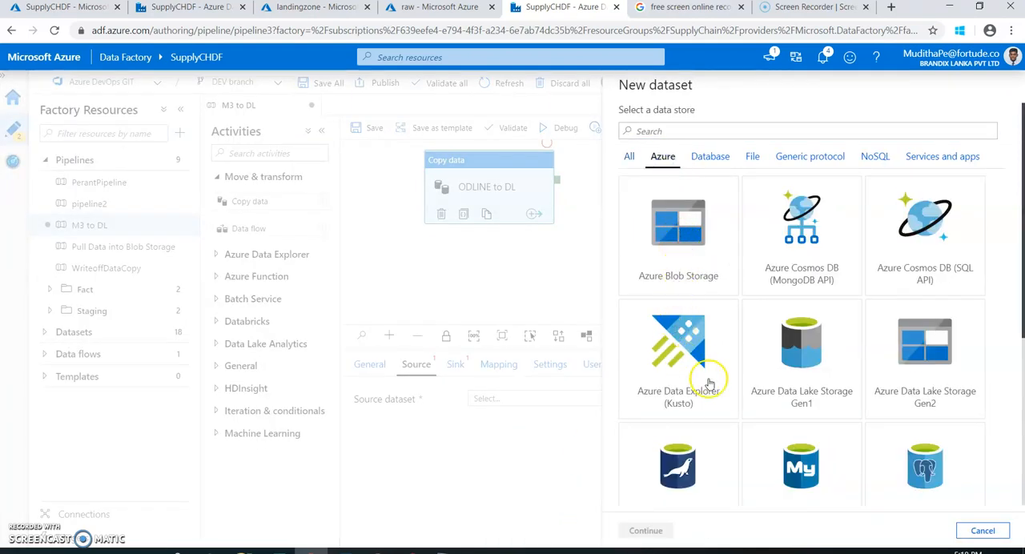
scroll(709, 385, "down", 3)
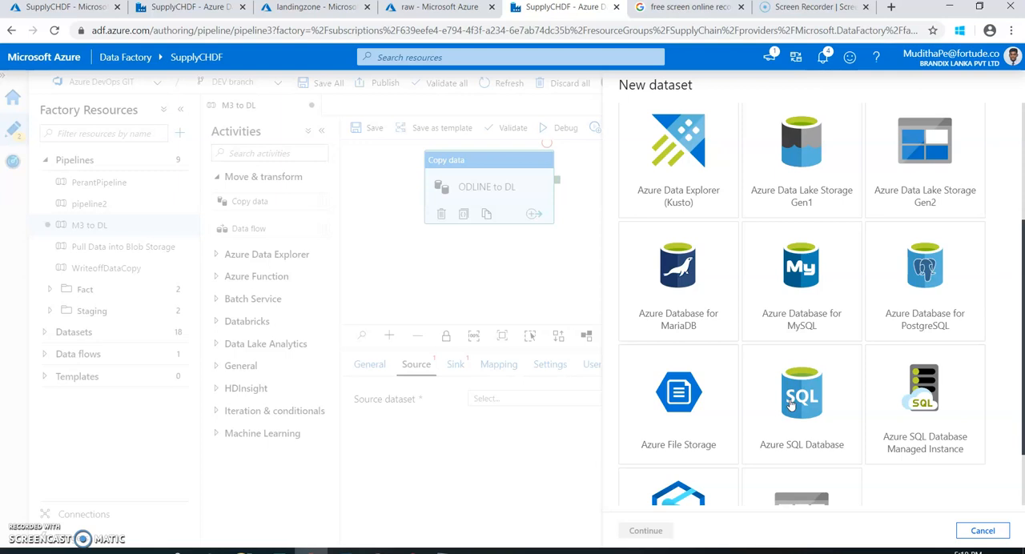
left_click(792, 406)
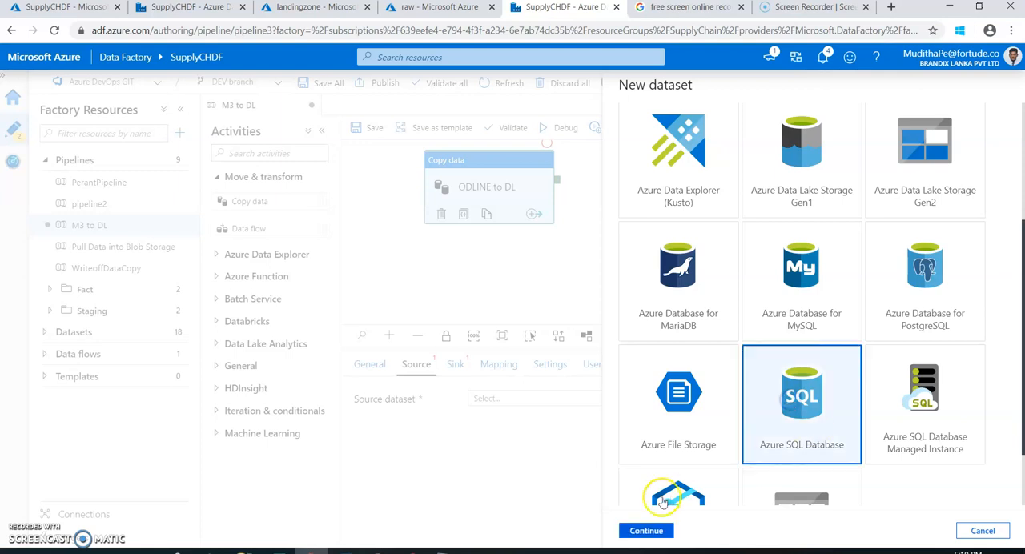
left_click(652, 531)
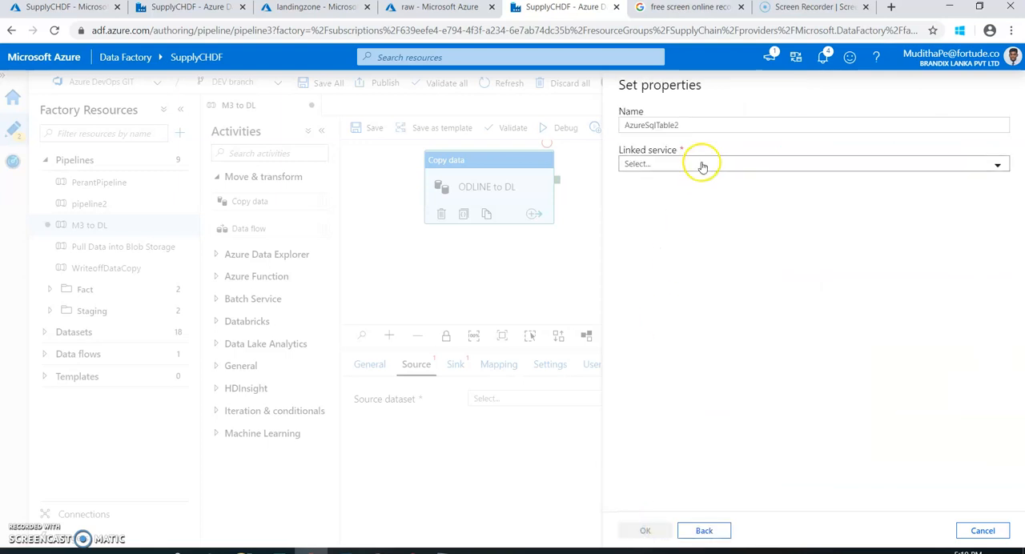
Name the new source dataset ODHEAD and set its linked service to SupplyChainM3.
left_click_drag(667, 126, 612, 117)
type("ODHEAD")
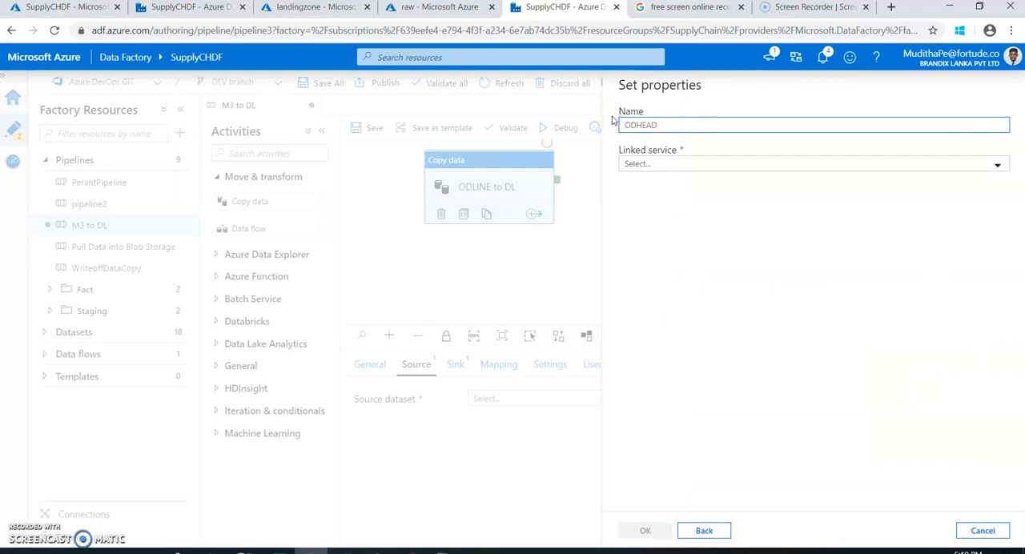
left_click(633, 165)
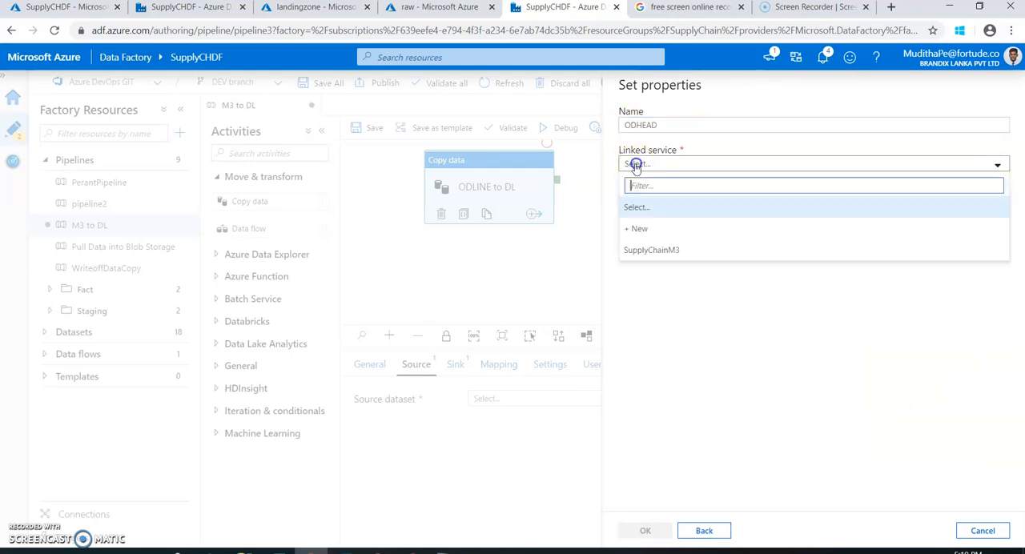
left_click(652, 251)
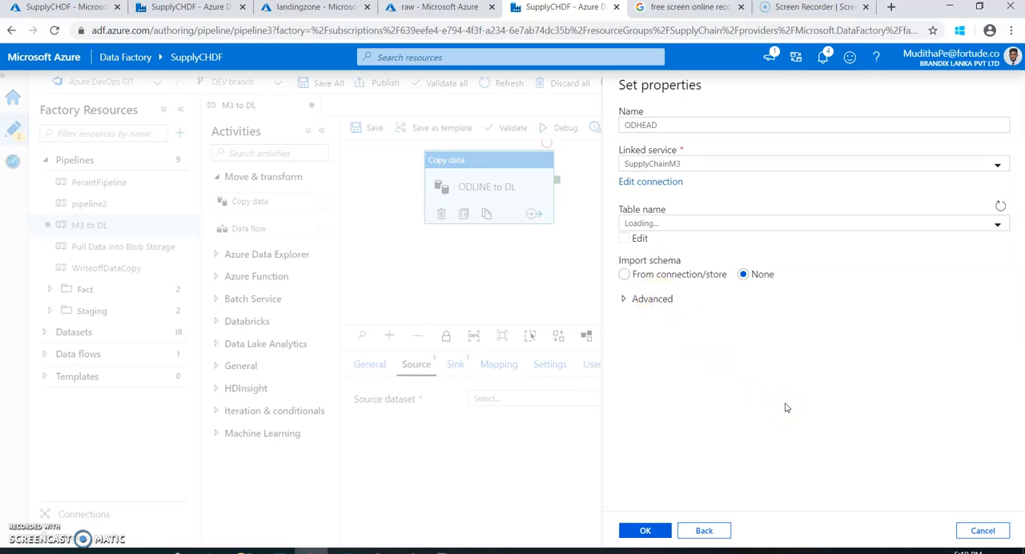
left_click(890, 551)
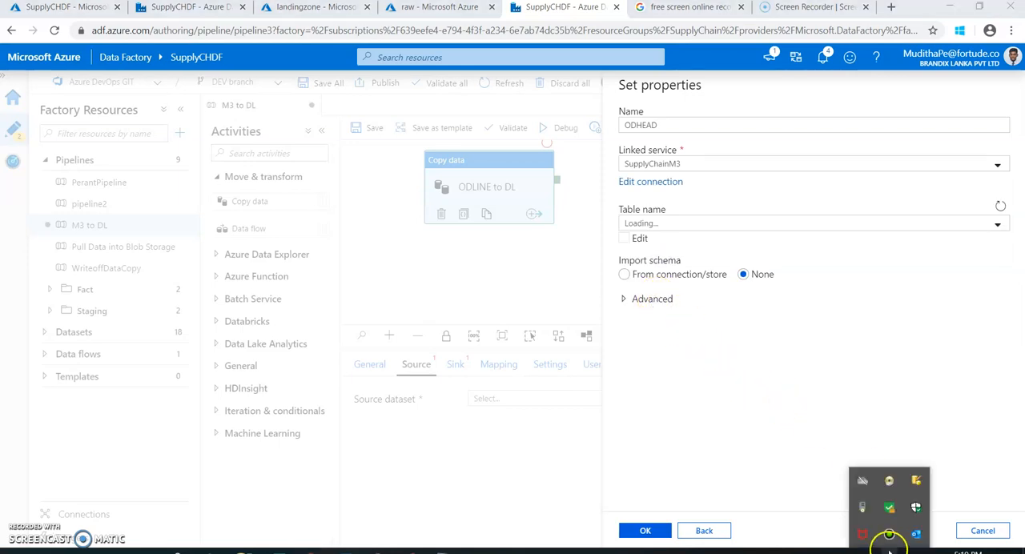
mouse_move(863, 510)
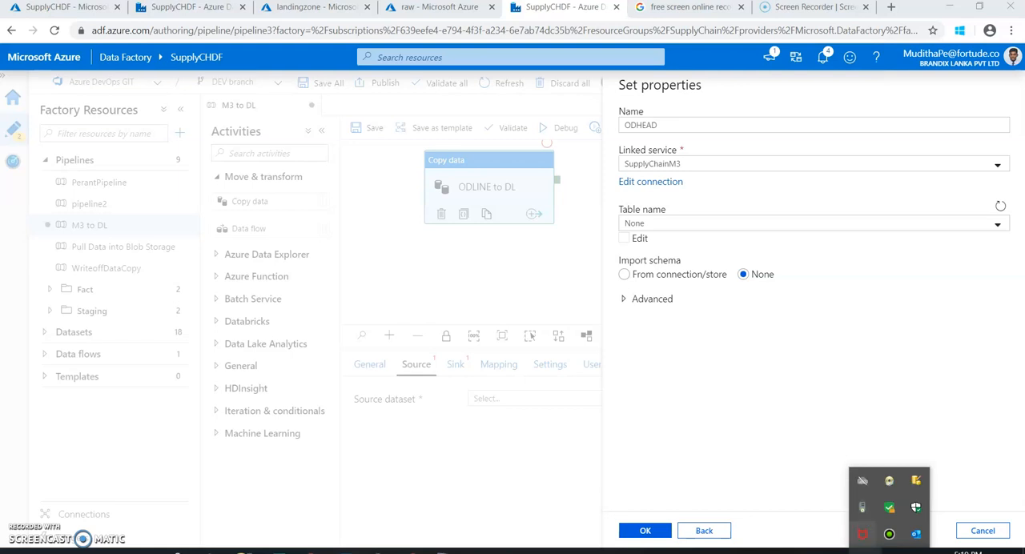
left_click(889, 552)
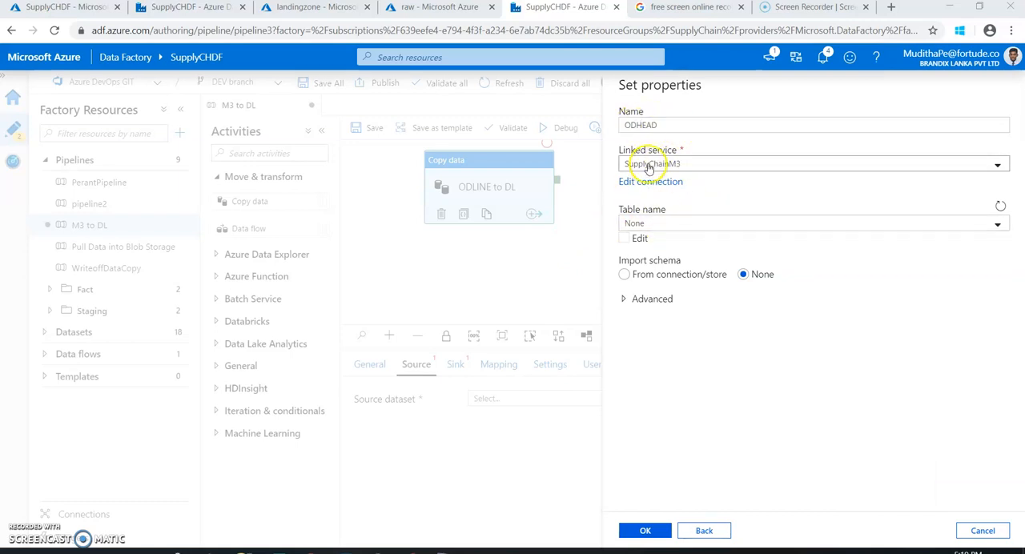
Check the available tables, keep the table name as None, and create the source dataset.
left_click(664, 226)
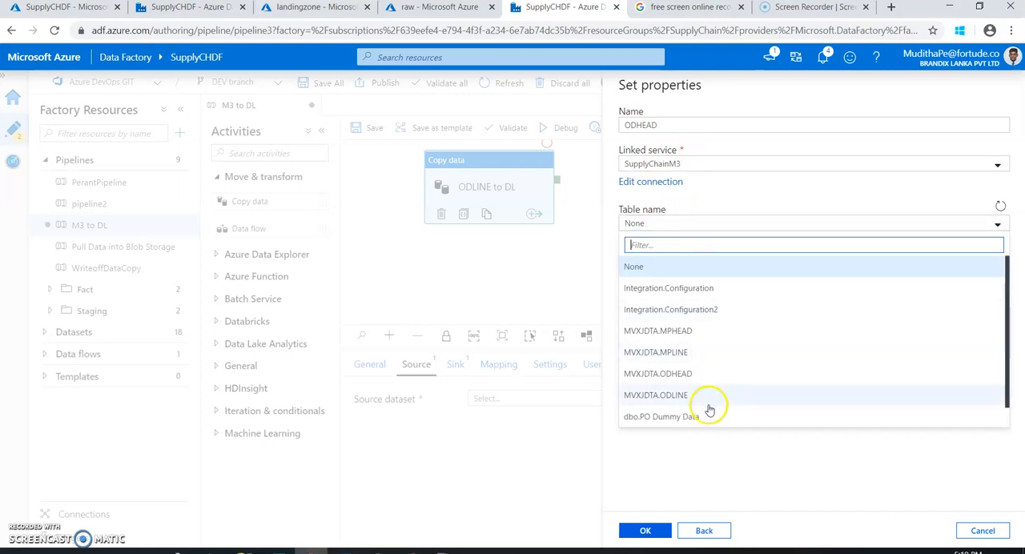
left_click(731, 220)
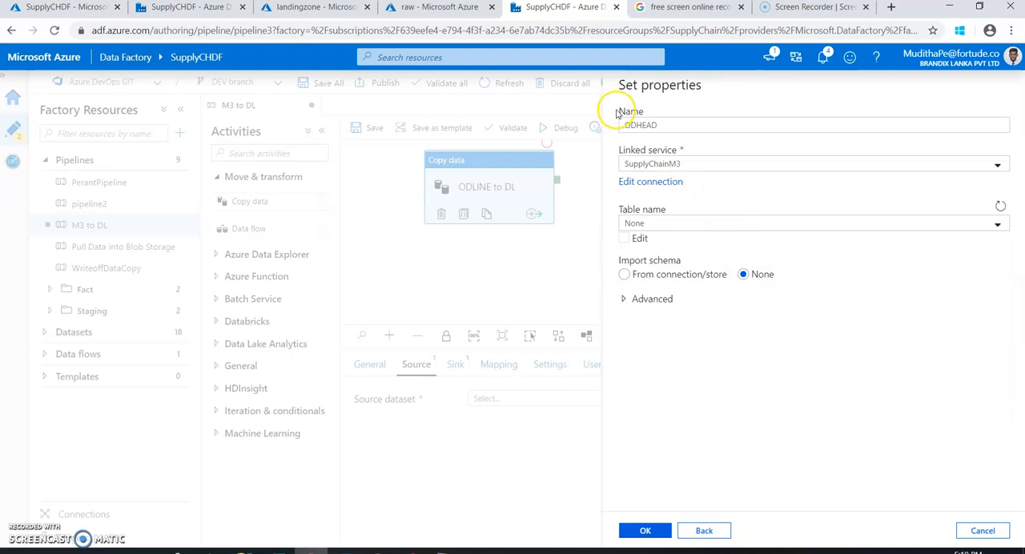
left_click(651, 532)
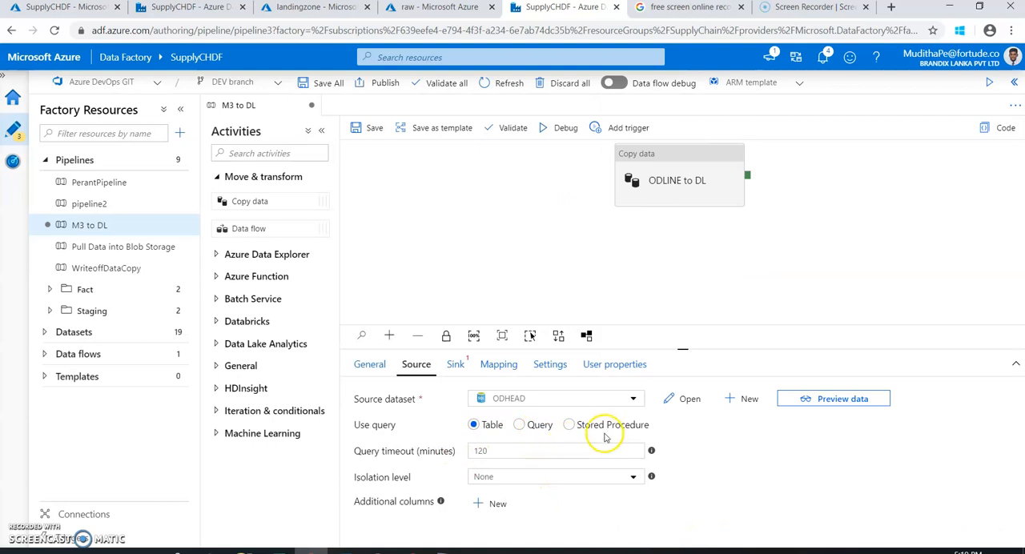
Set the source to use a query and paste SELECT * FROM [MVXJDTA].[ODLINE] WHERE UBLMDT=20171107 as its dynamic content.
left_click(520, 426)
left_click(515, 477)
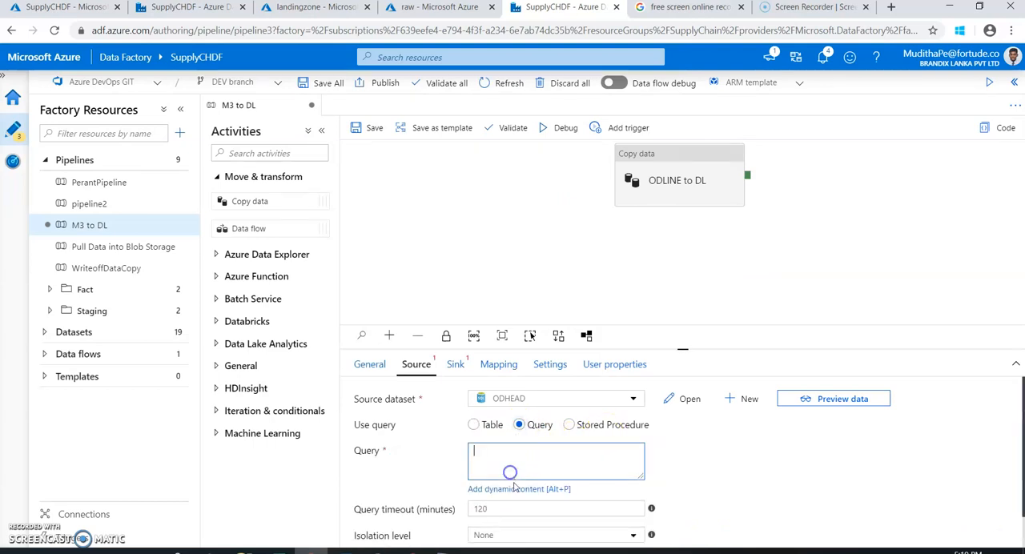
left_click(515, 489)
type("SELECT * FROM [MVXJDTA].[ODLINE] WHERE UBLMDT=20171107")
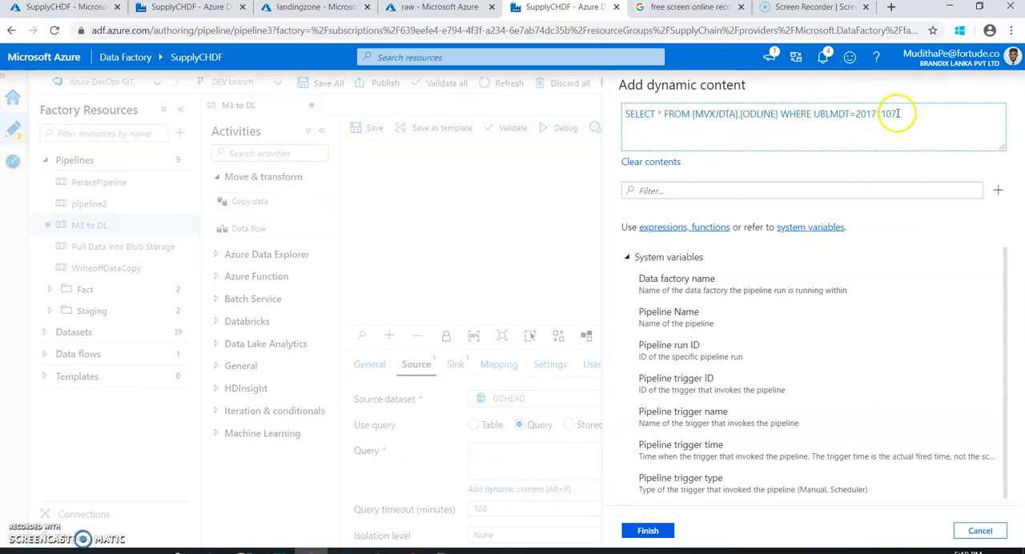
left_click(645, 532)
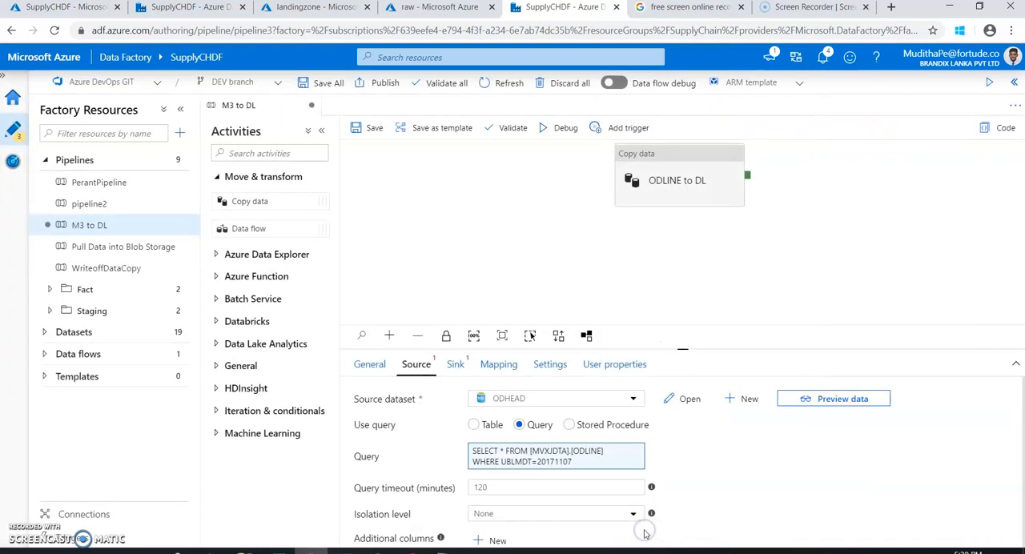
left_click(454, 368)
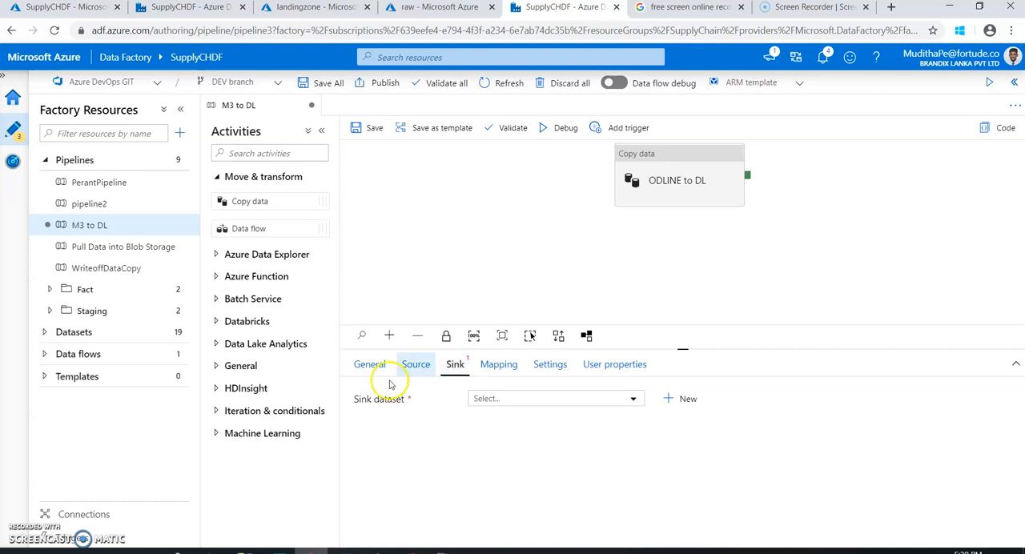
left_click(416, 365)
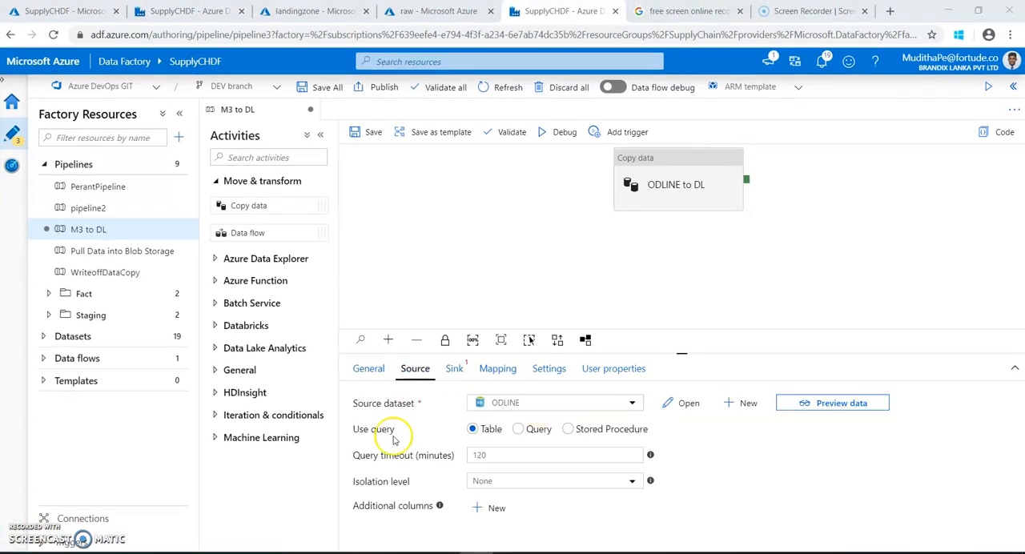
Switch the source to use a query and copy the ODLINE SELECT statement for UBLMDT 20171107 from SQL Server Management Studio.
left_click(518, 429)
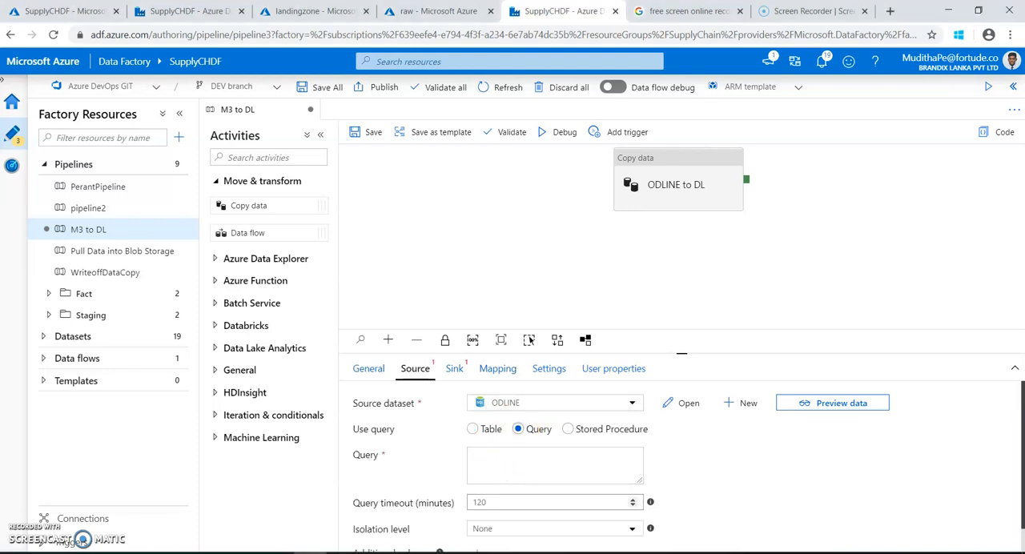
key("alt+Tab")
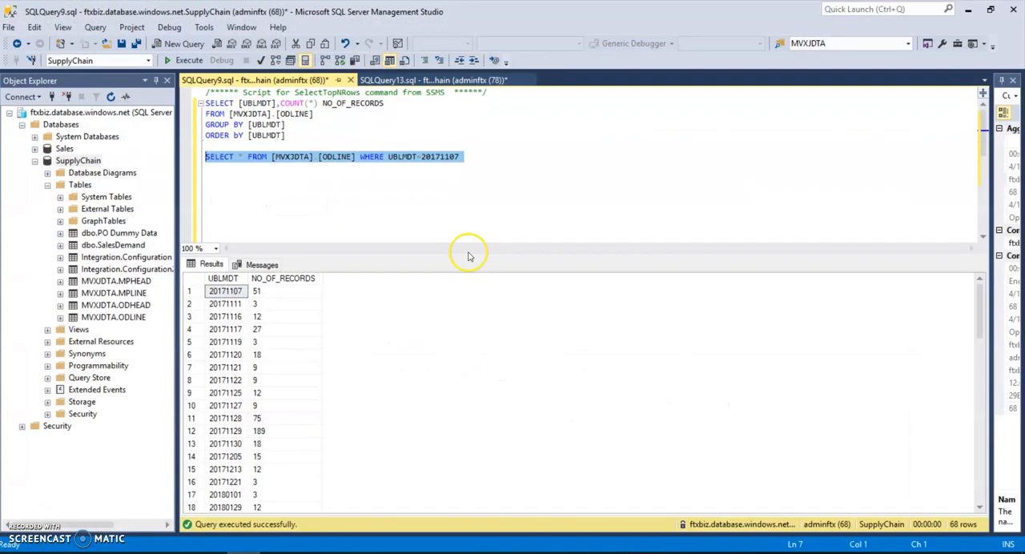
right_click(416, 158)
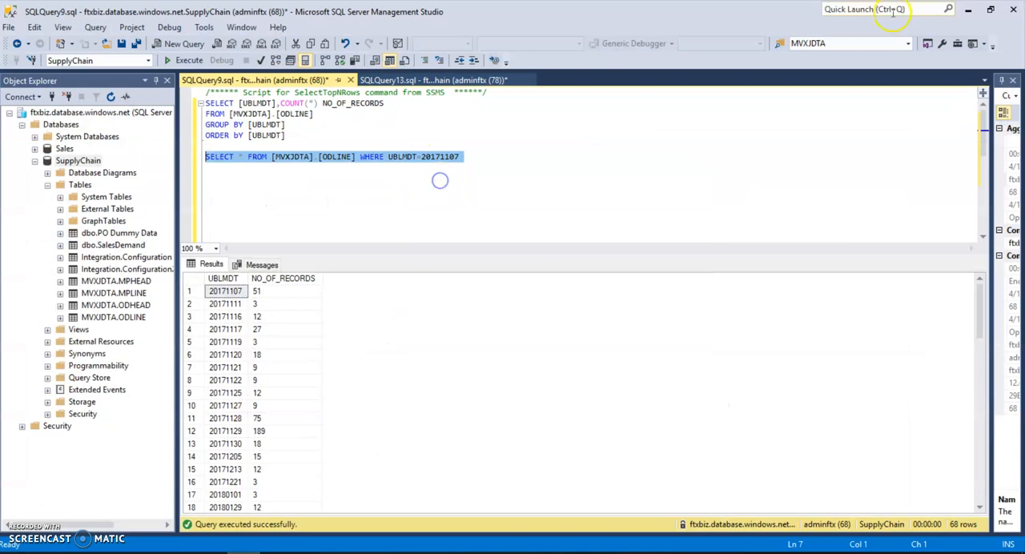
left_click(967, 10)
Add SELECT * FROM [MVXJDTA].[ODLINE] WHERE UBLMDT=20171107 as the query's dynamic content and save the M3 to DL pipeline.
left_click(544, 463)
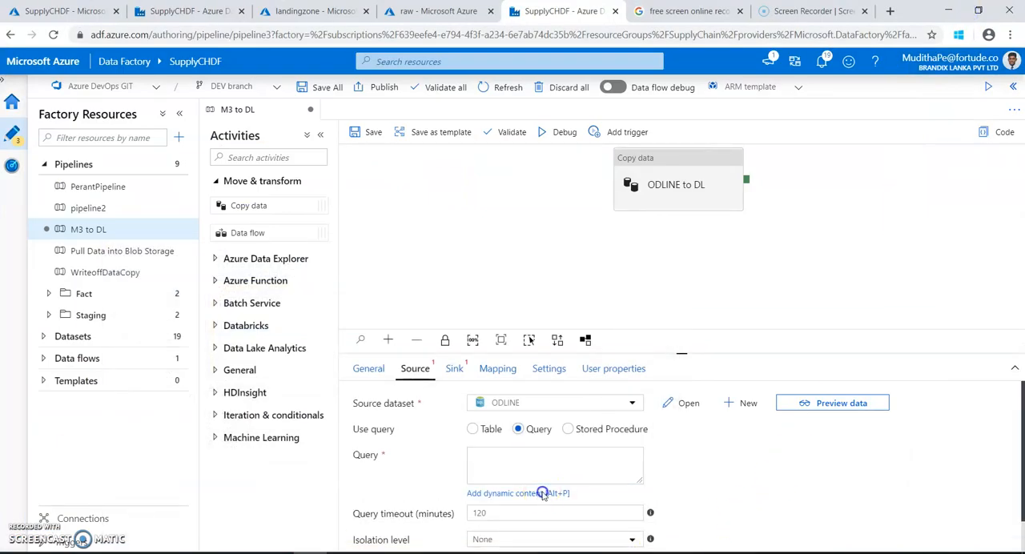
left_click(544, 493)
left_click(687, 131)
type("SELECT * FROM [MVXJDTA].[ODLINE] WHERE UBLMDT=20171107")
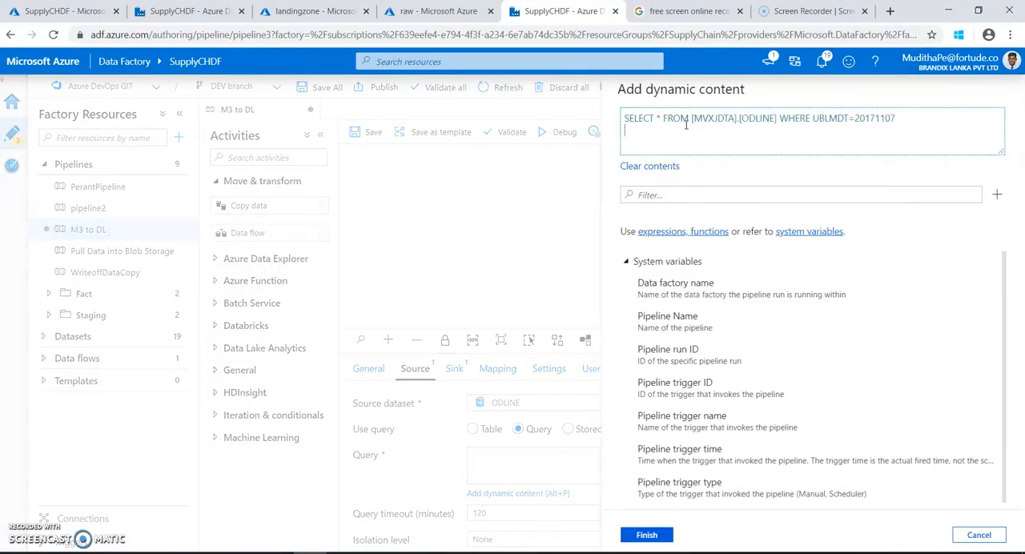
left_click(645, 535)
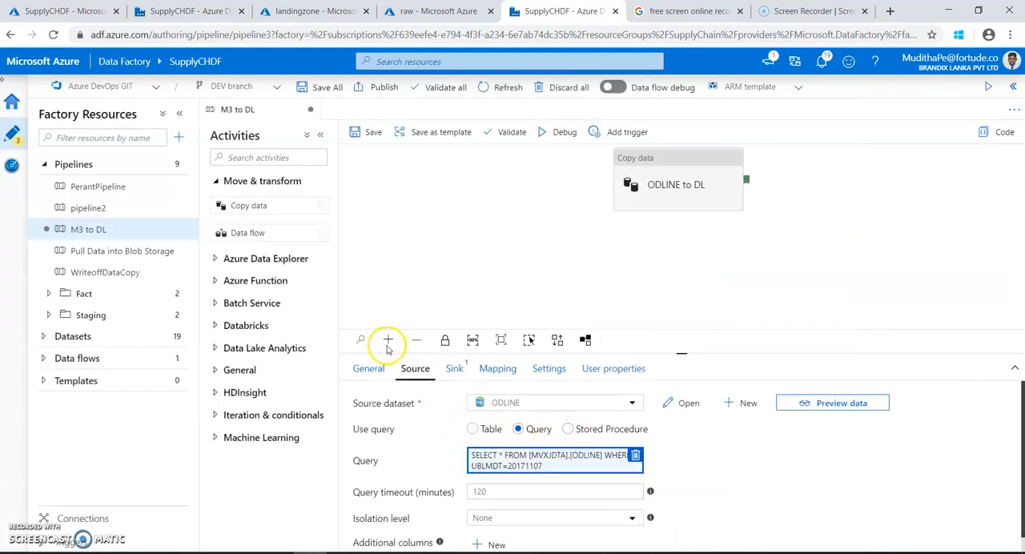
left_click(362, 132)
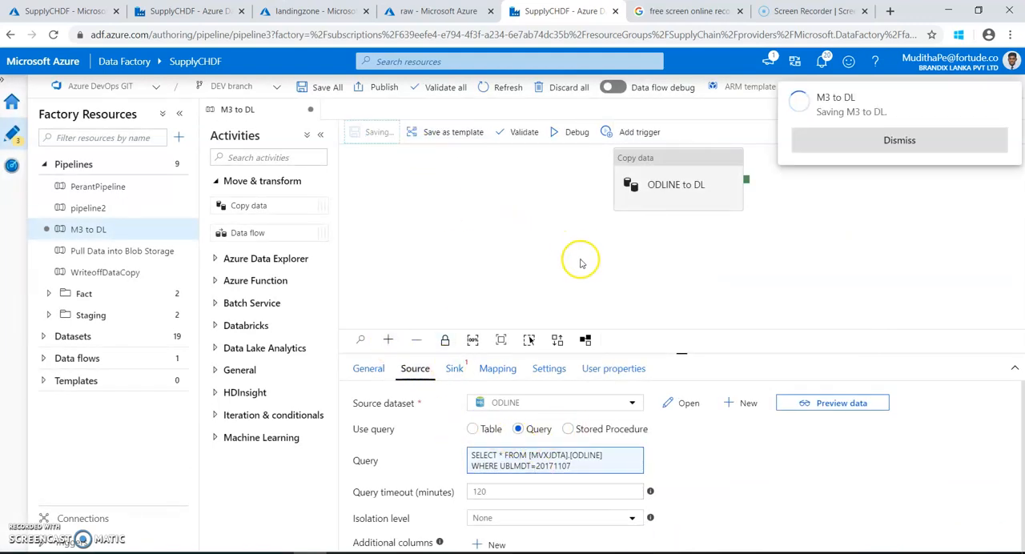
left_click(880, 149)
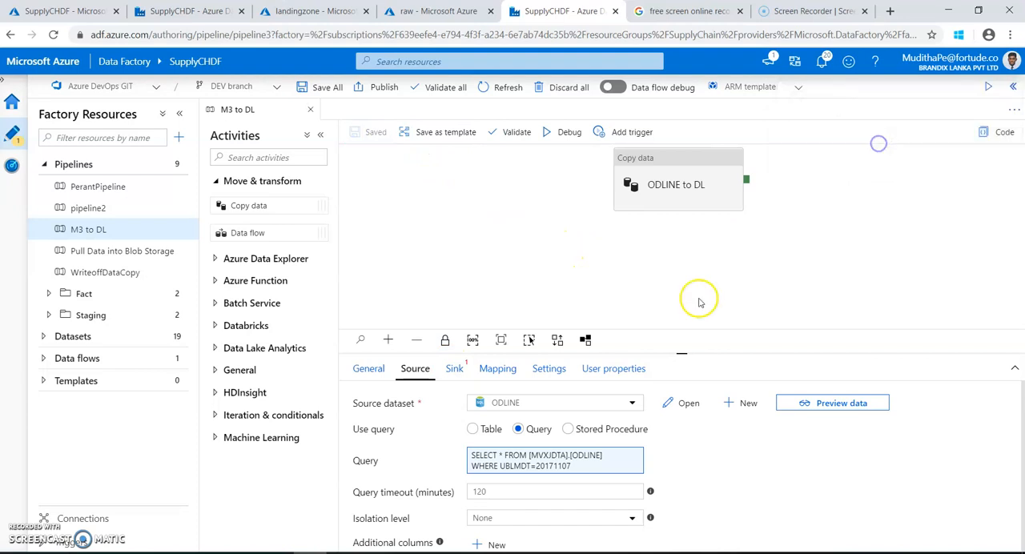
Open the sink settings and review the landingzone and raw containers in the supplychainfiles storage account.
left_click(454, 368)
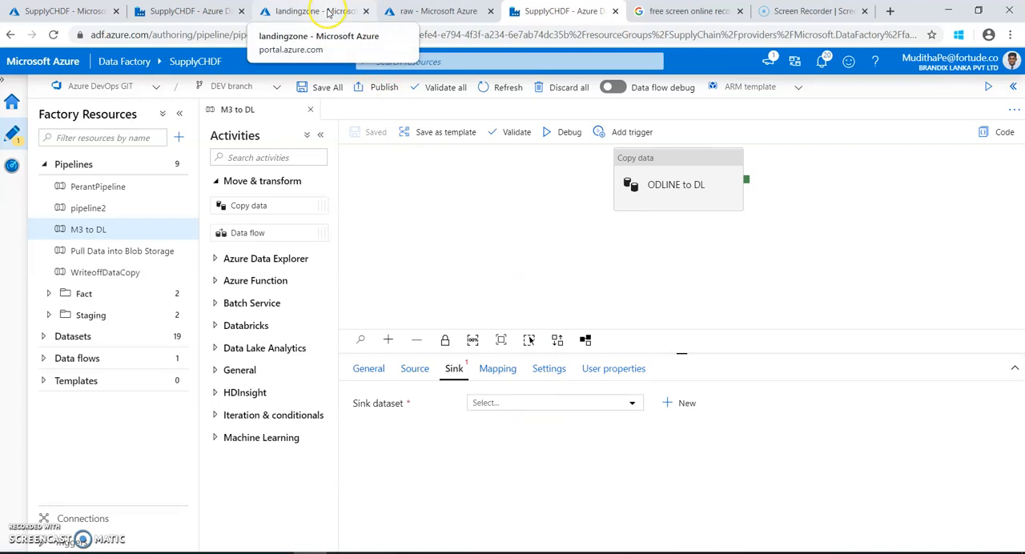
left_click(328, 12)
left_click(102, 85)
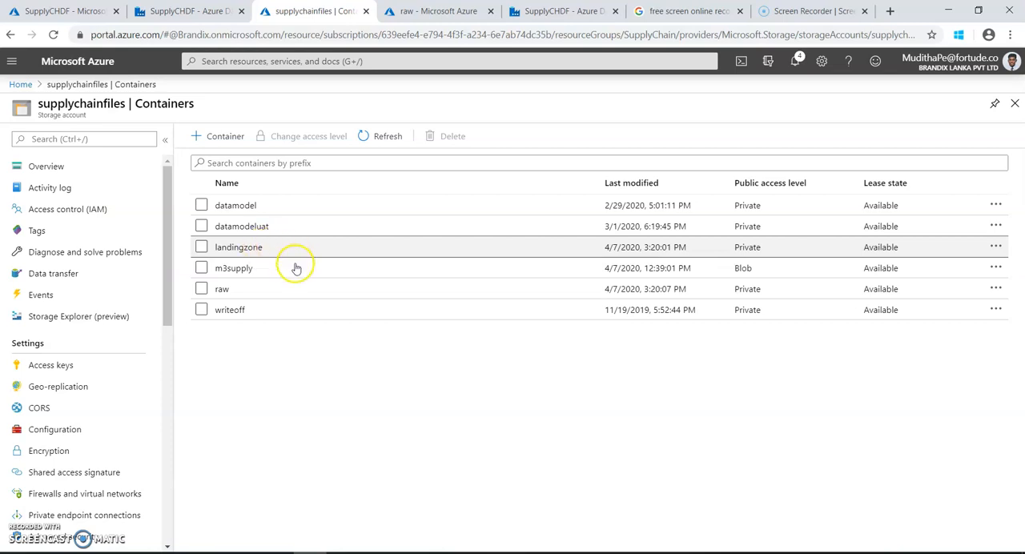
left_click(222, 295)
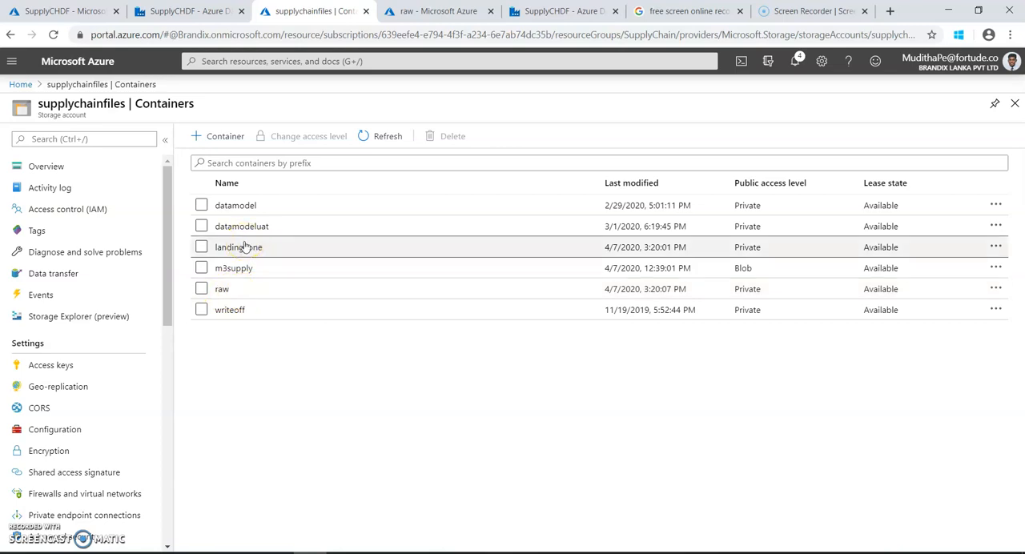
left_click(221, 288)
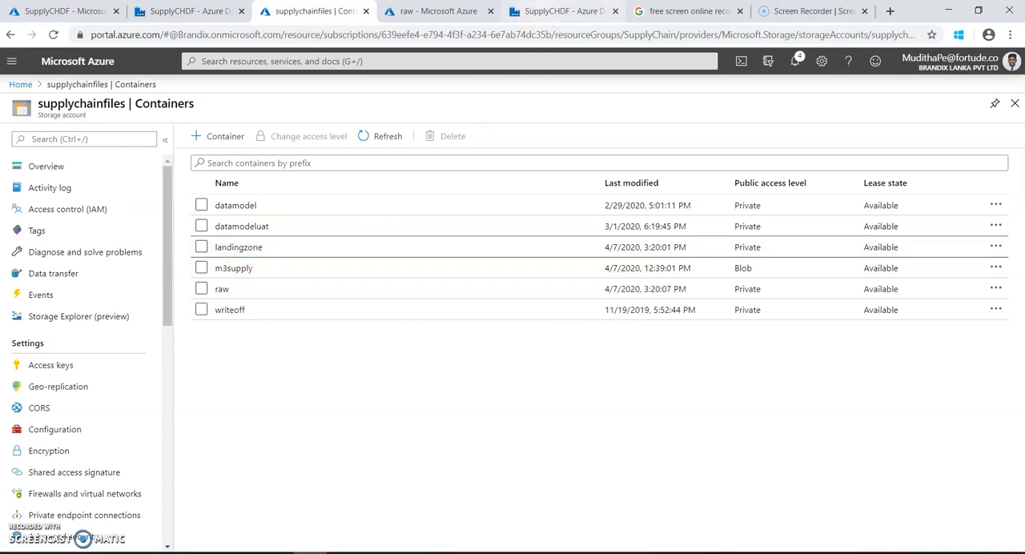
Return to Azure Data Factory and start a new sink dataset on Azure Blob Storage in Parquet format.
left_click(557, 11)
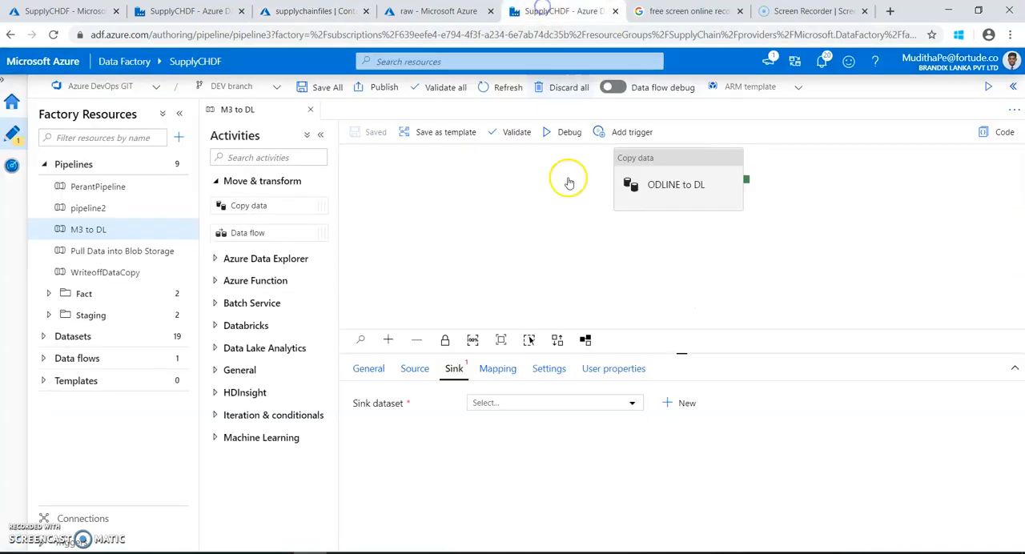
left_click(410, 371)
left_click(453, 375)
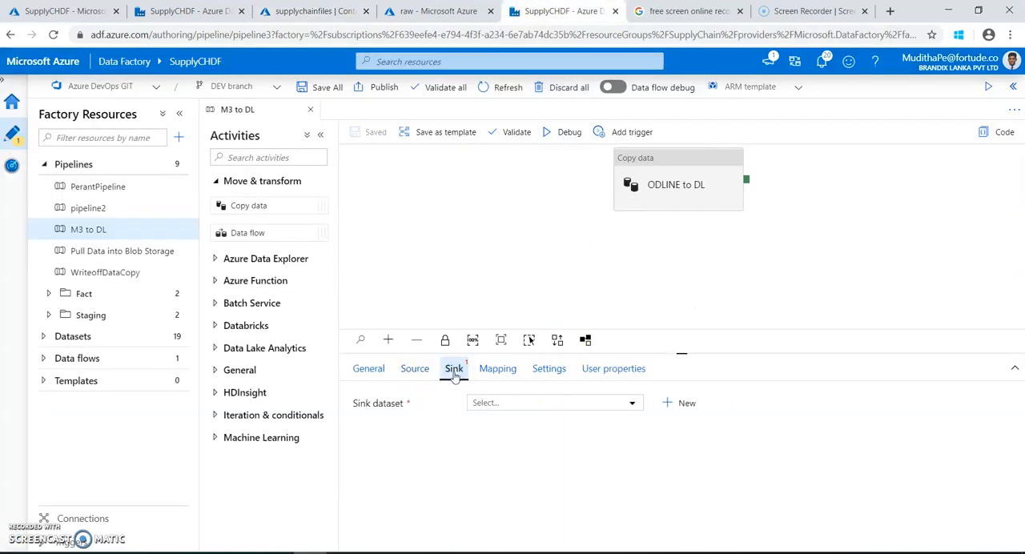
left_click(687, 406)
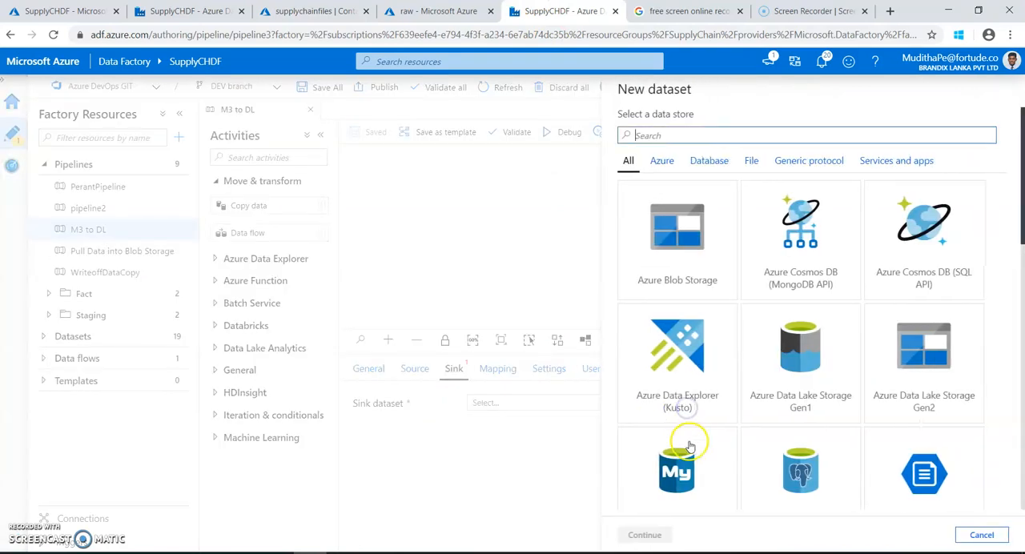
left_click(702, 258)
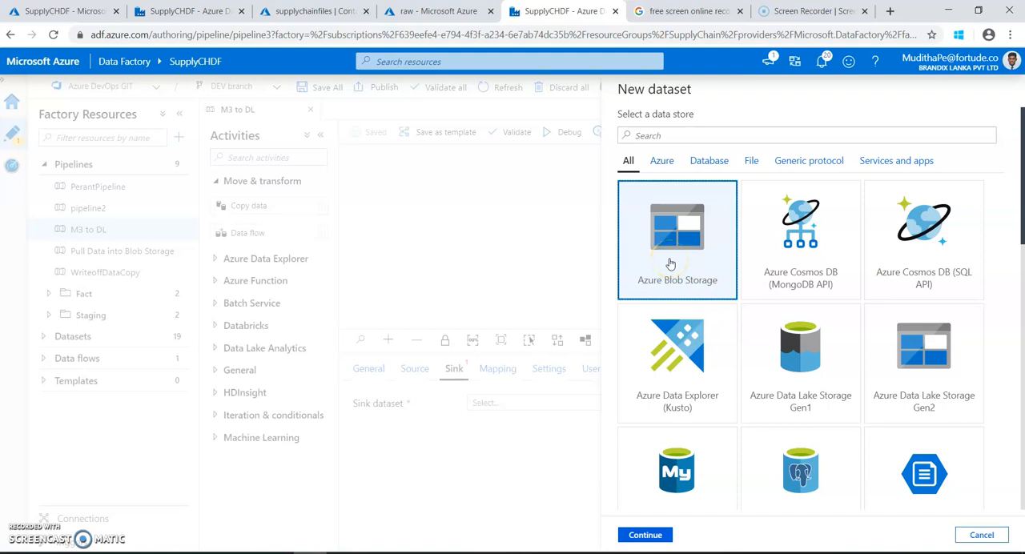
left_click(682, 289)
left_click(663, 538)
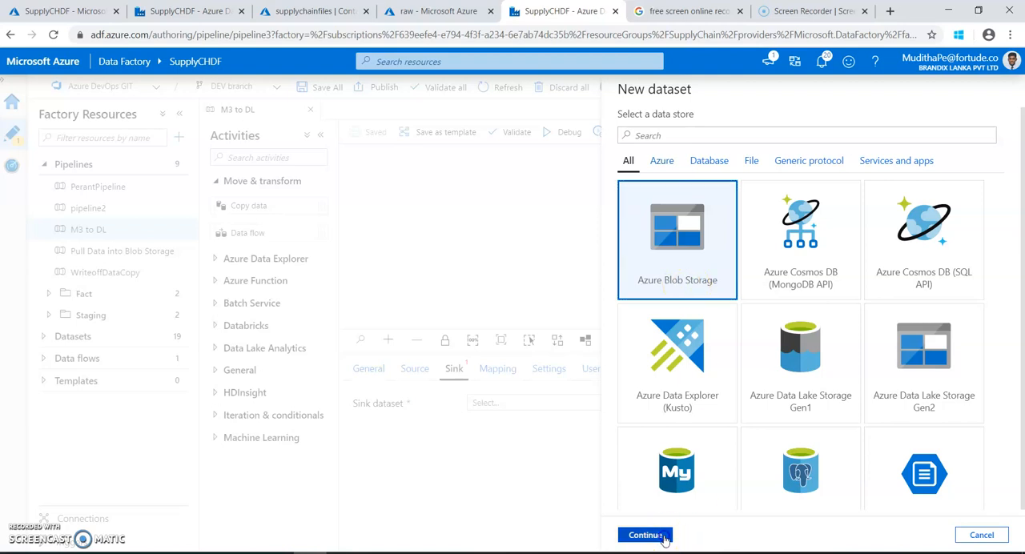
left_click(689, 222)
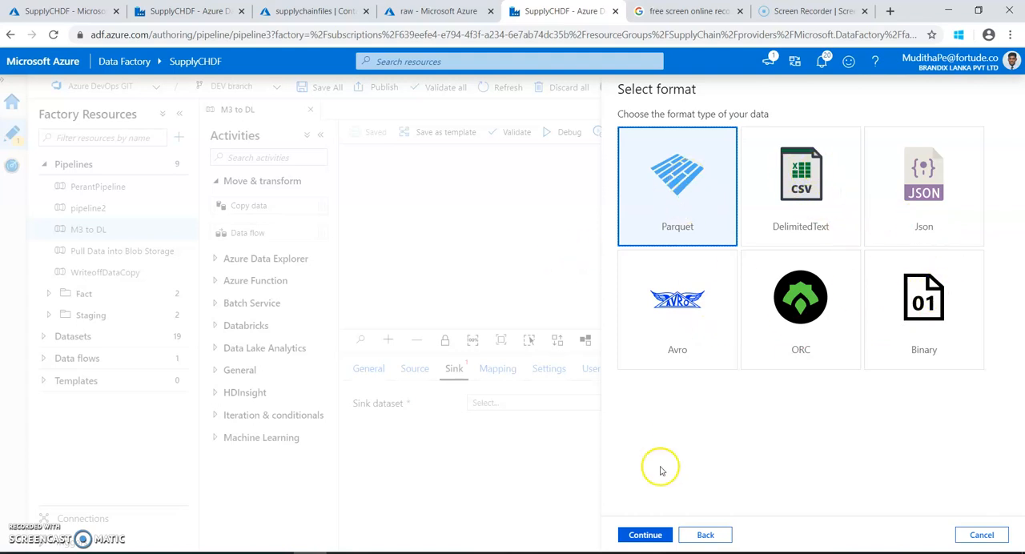
left_click(641, 535)
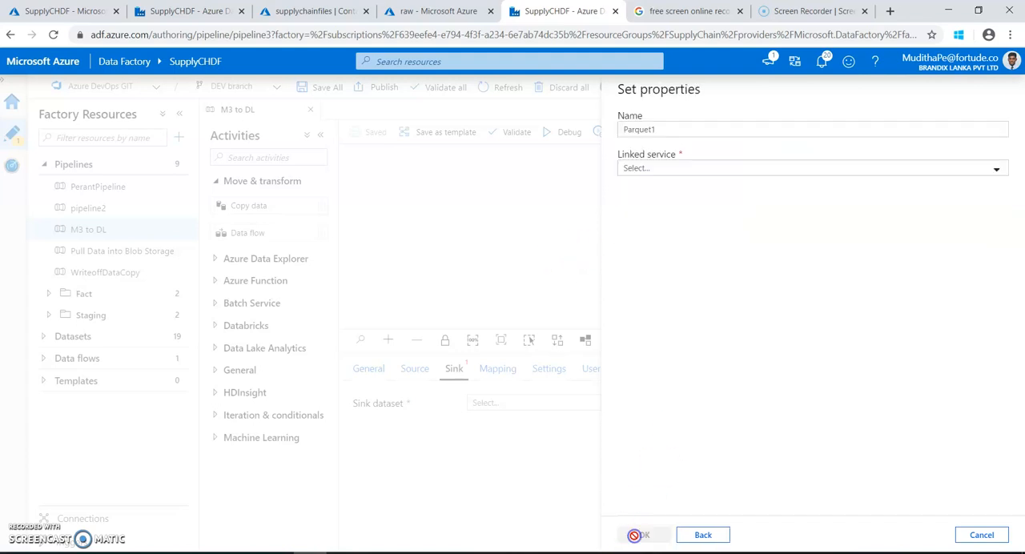
Name the sink dataset Landing_M3_Files and choose the existing supply chain storage linked service.
left_click_drag(652, 128, 622, 128)
type("Landing M3 Files")
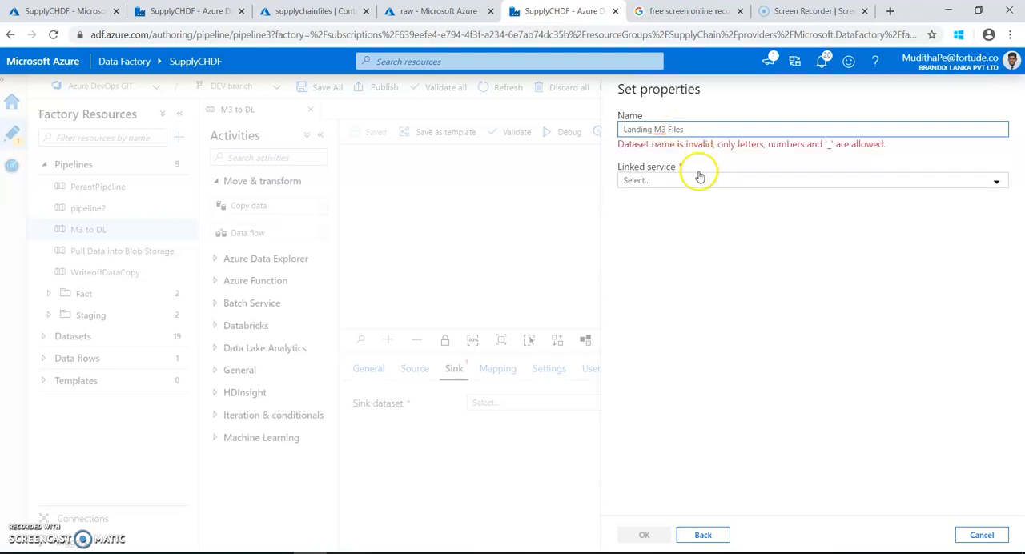
key("BackSpace")
type("_")
left_click(672, 130)
key("BackSpace")
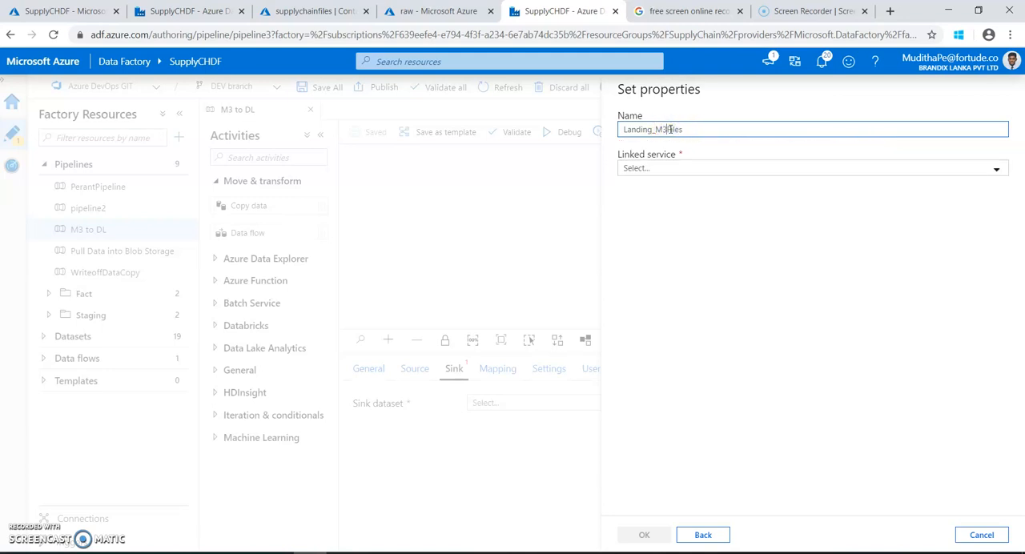
type("_")
left_click(703, 168)
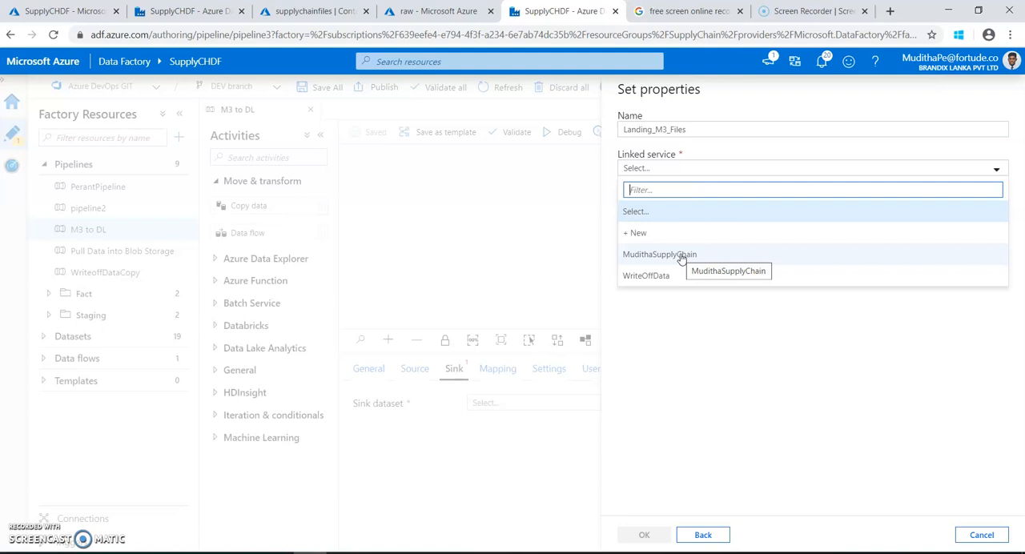
left_click(655, 256)
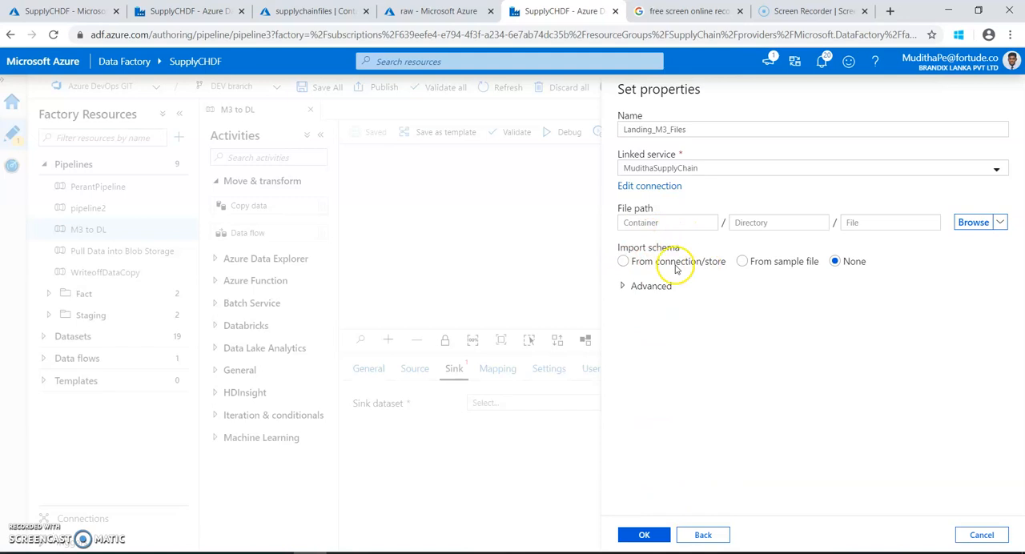
Set the sink file path to container landingzone, directory ODLINE and a file name starting with ODLINE_20171107.
left_click(623, 261)
left_click(836, 261)
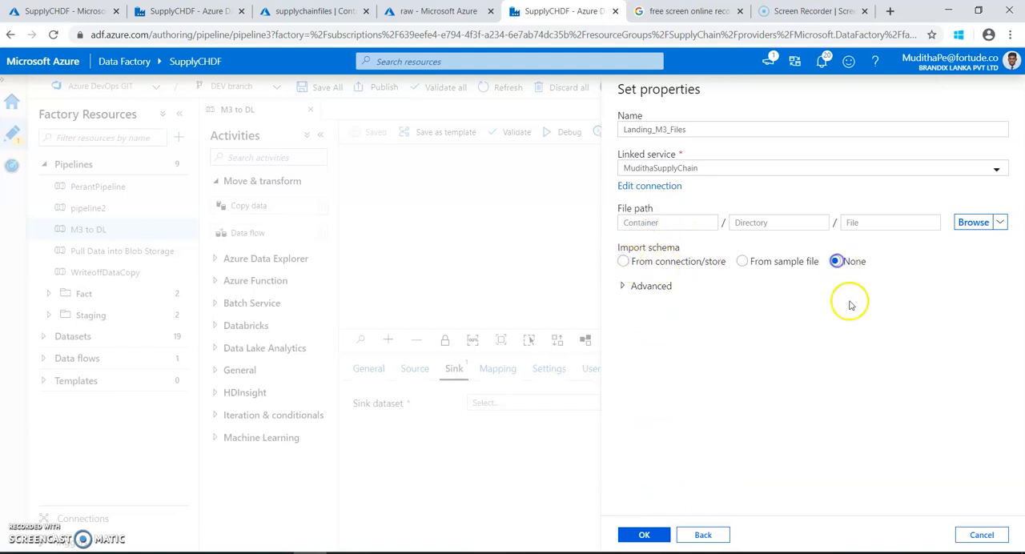
left_click(974, 222)
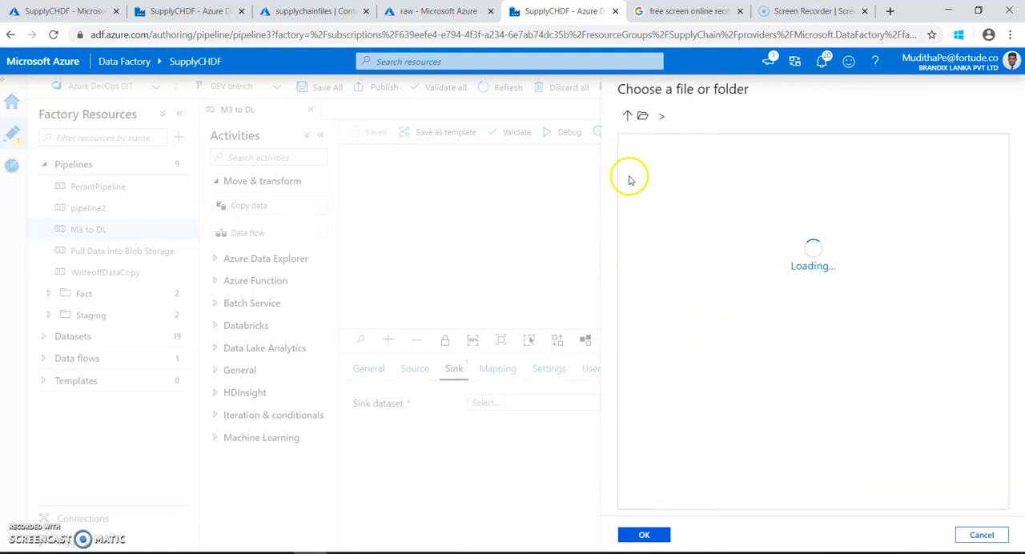
left_click(720, 214)
left_click(641, 536)
left_click(750, 223)
type("ODLINE")
left_click_drag(756, 222, 721, 223)
key("ctrl+c")
left_click(864, 222)
key("ctrl+v")
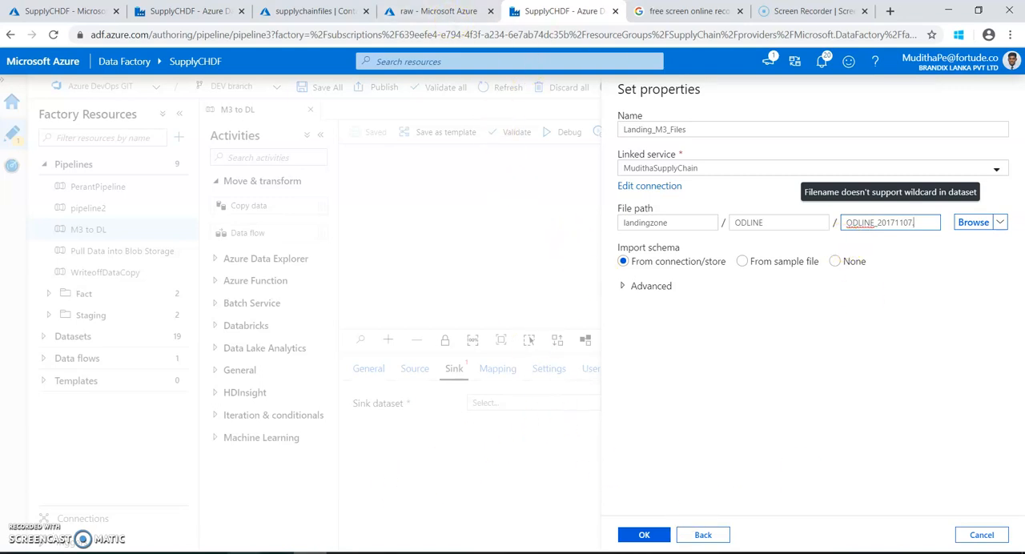
Complete the file name as ODLINE_20171107.parquet with text copied from SQL Server Management Studio and create the dataset with schema import set to None.
left_click(245, 553)
left_click(457, 81)
right_click(489, 167)
left_click(515, 188)
left_click(291, 81)
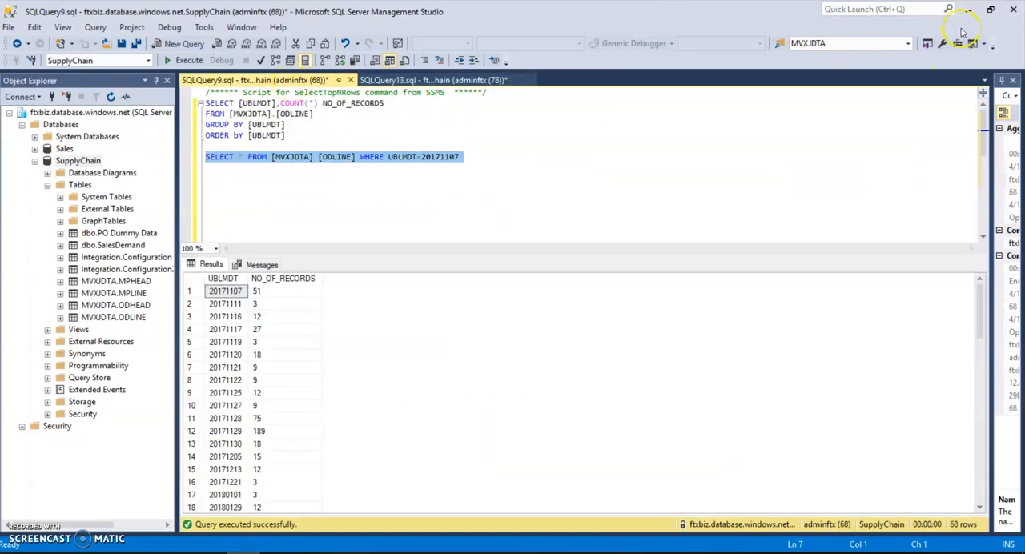
left_click(967, 12)
left_click(918, 225)
key("ctrl+v")
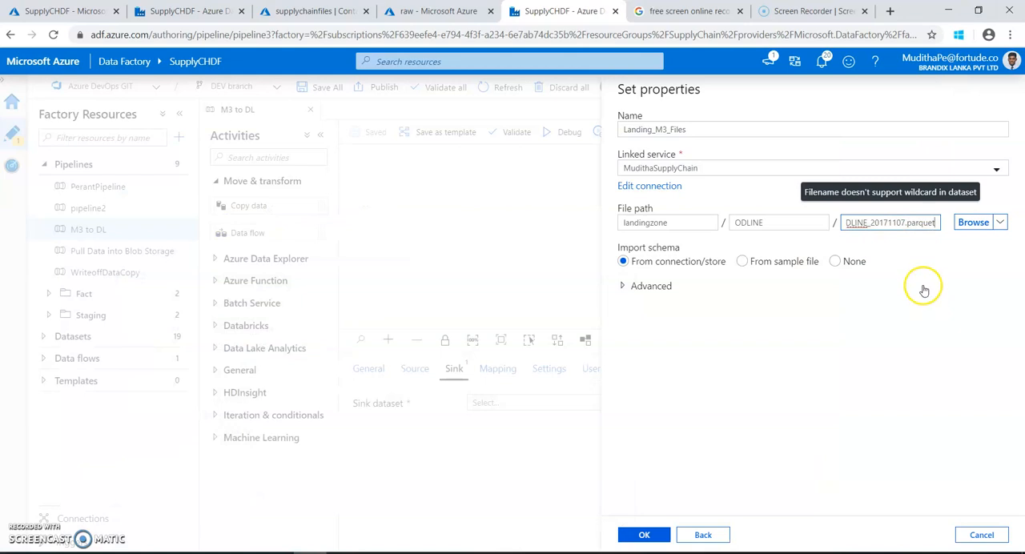
left_click(837, 262)
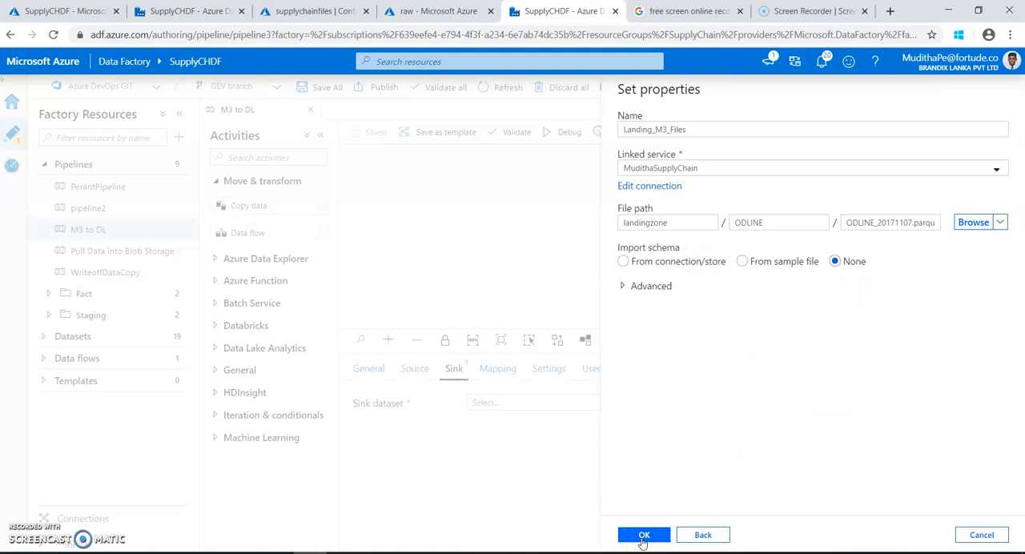
left_click(645, 536)
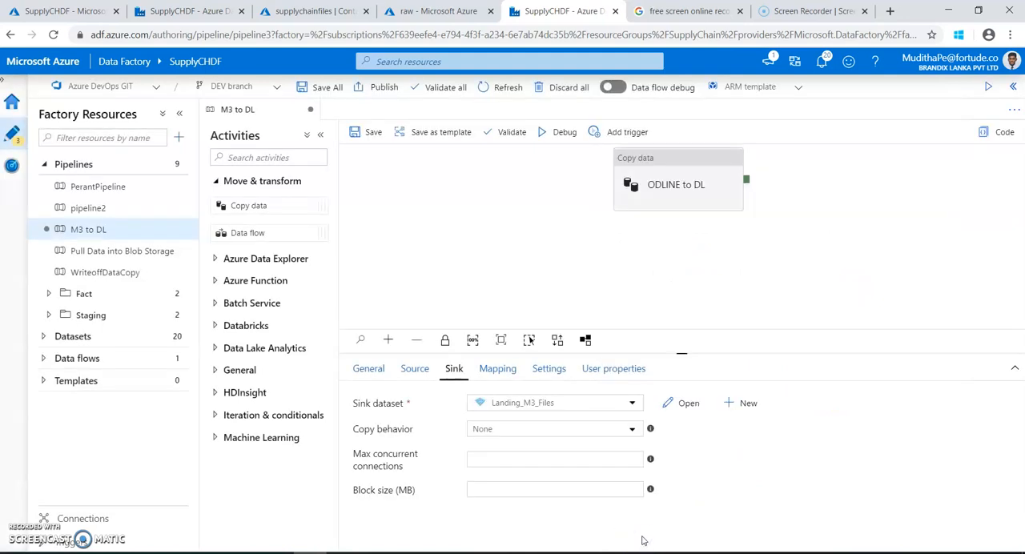
Save the M3 to DL pipeline and start a debug run.
left_click(371, 134)
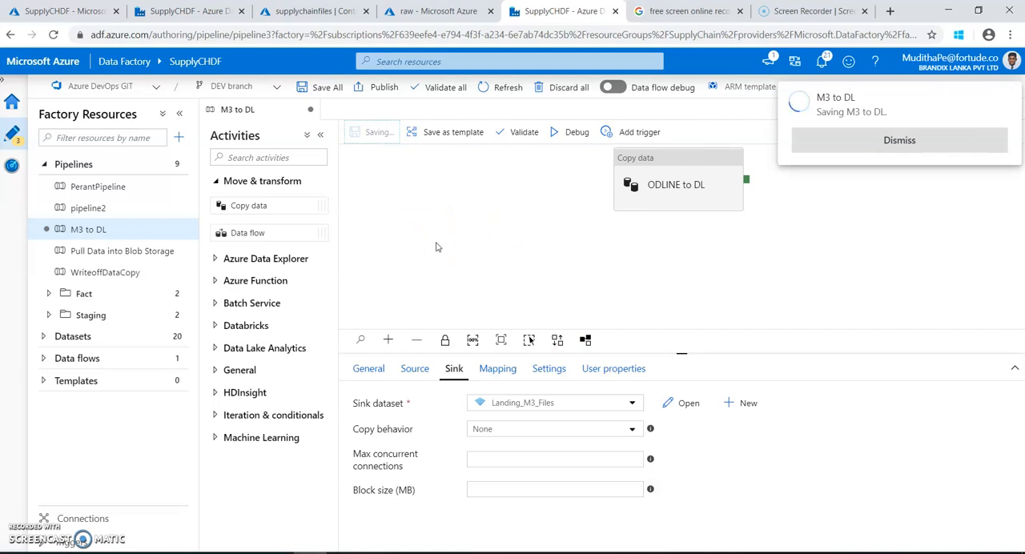
left_click(567, 135)
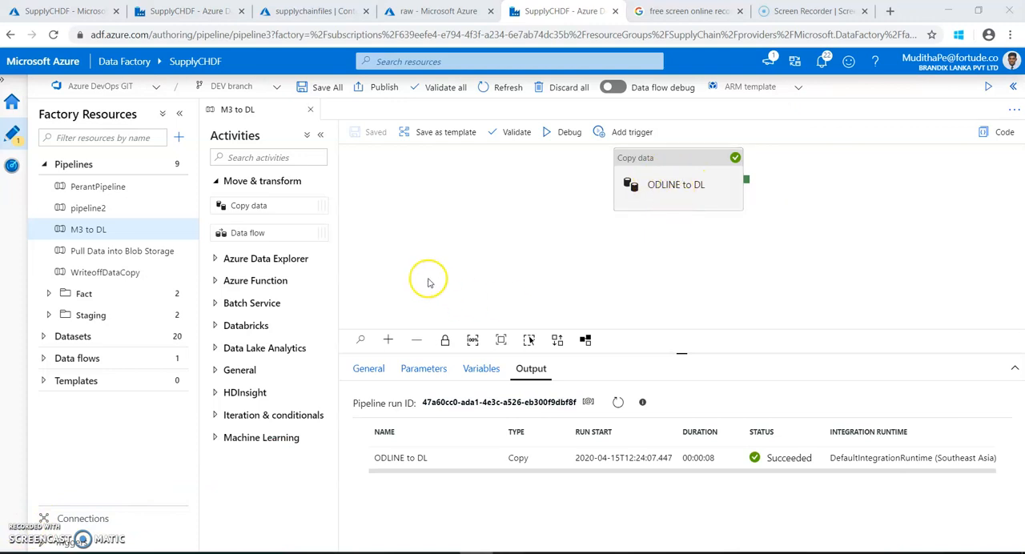
Check the ODLINE folder of the landingzone container in the Azure portal for the copied Parquet file.
left_click(302, 12)
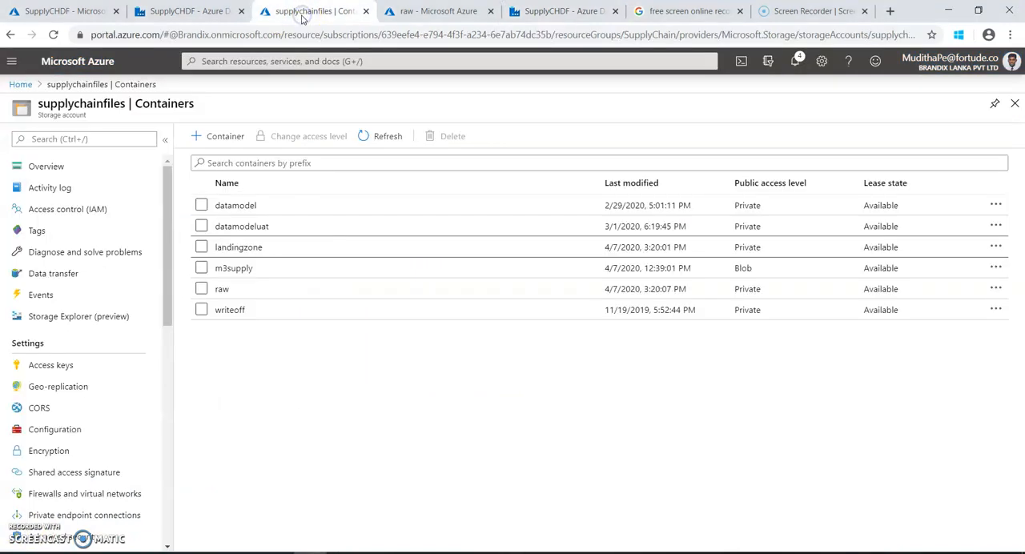
left_click(283, 247)
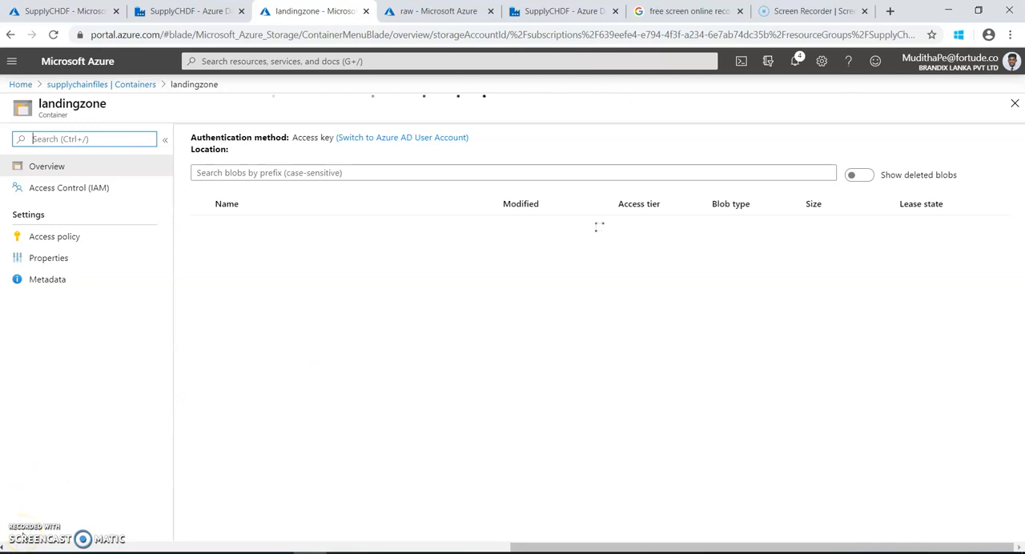
left_click(245, 252)
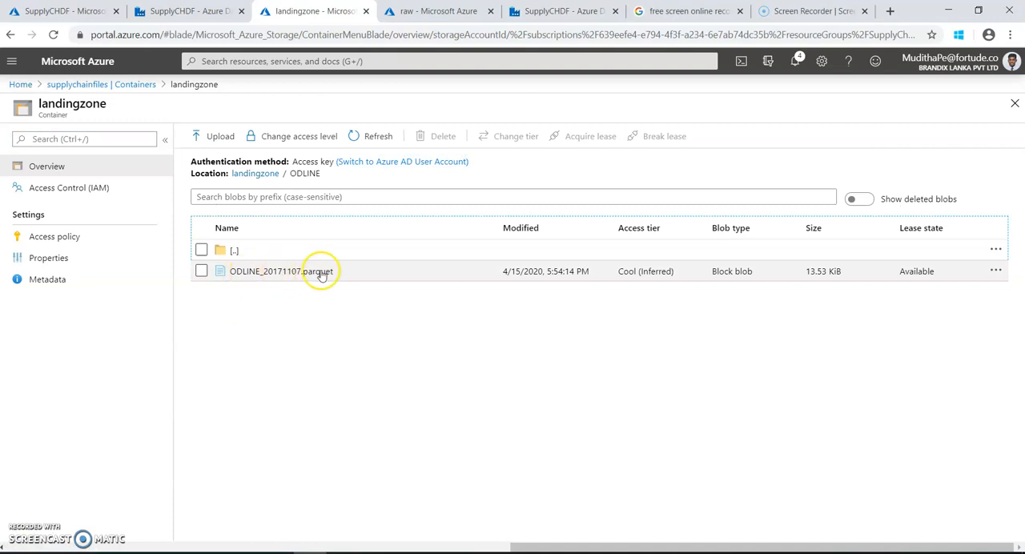
Download ODLINE_20171107.parquet from the ODLINE folder of the landingzone container and show it in the Downloads folder.
left_click(202, 272)
left_click(996, 271)
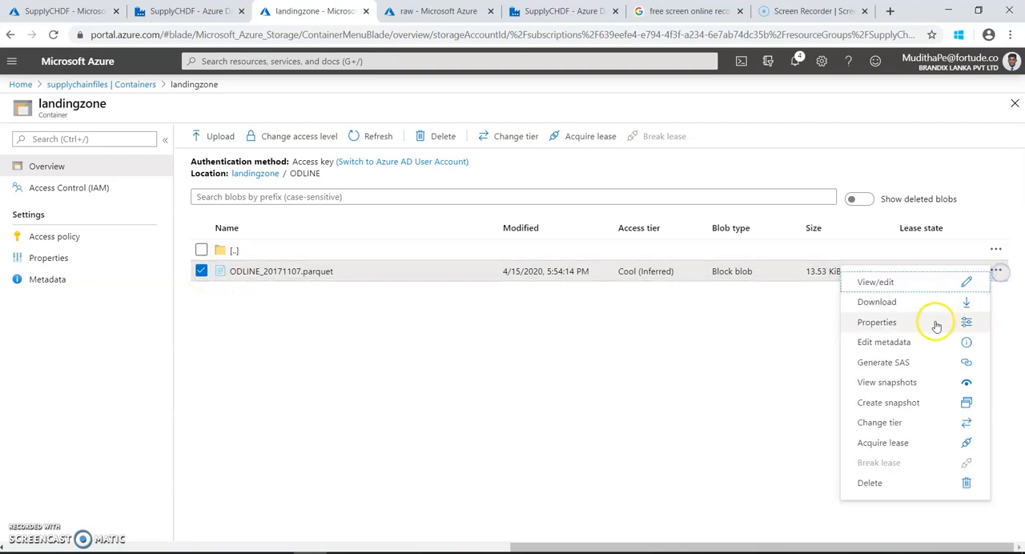
left_click(904, 304)
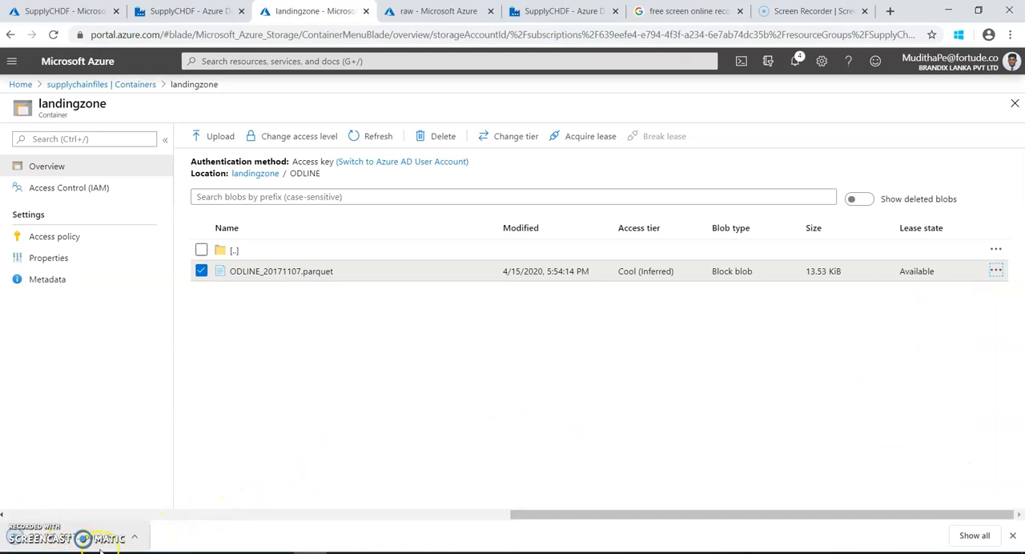
left_click(135, 537)
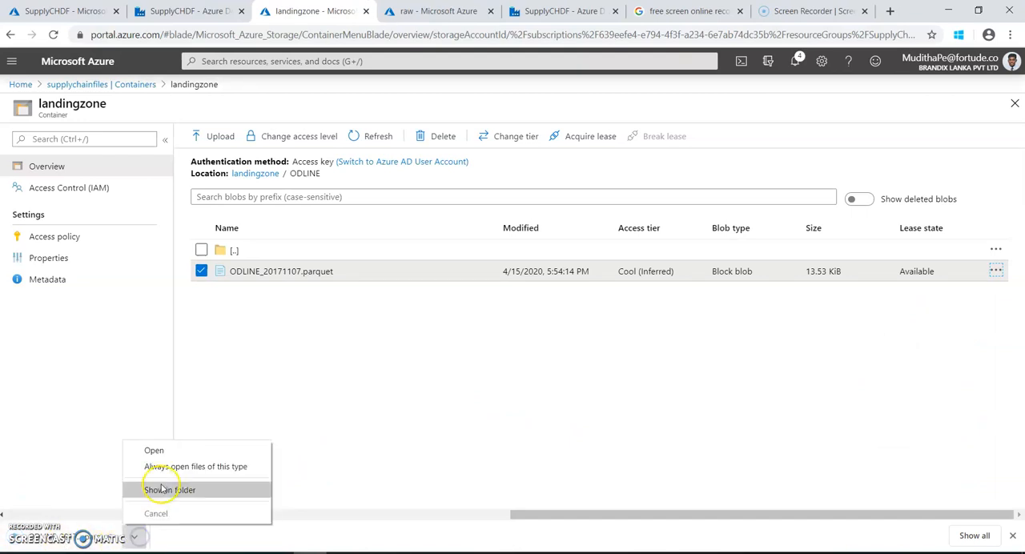
left_click(186, 488)
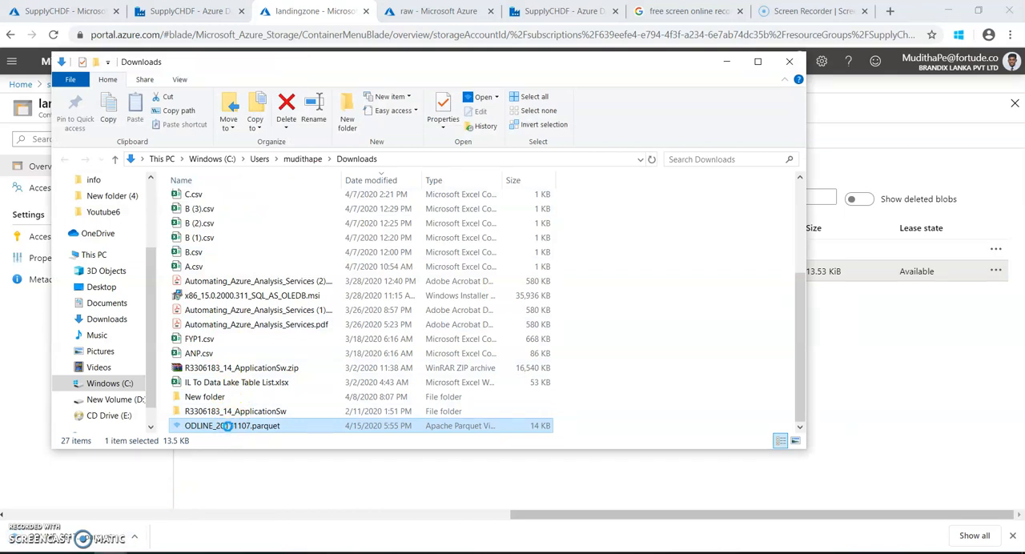
Open the downloaded ODLINE_20171107.parquet with Apache Parquet Viewer, widen the first columns and look through its records.
double_click(272, 426)
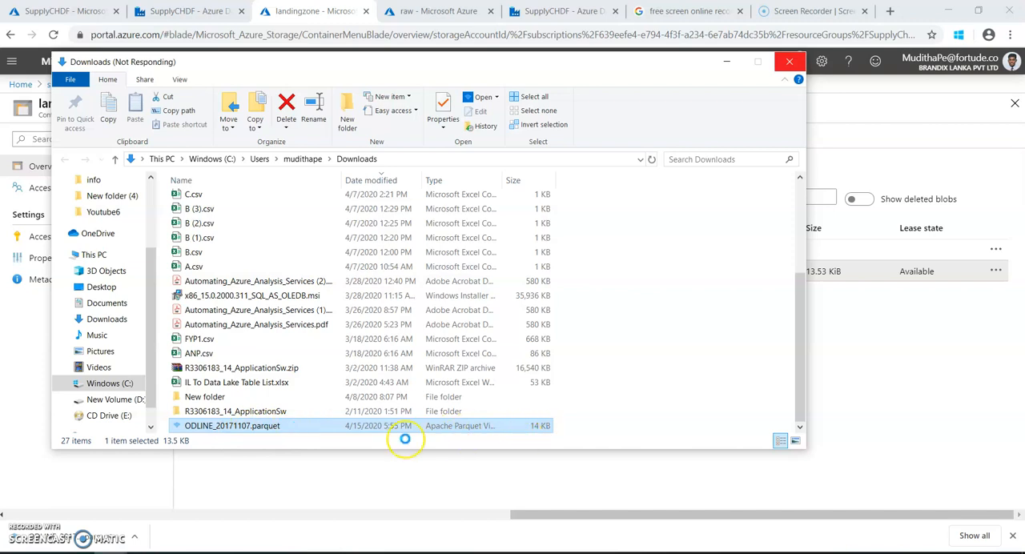
right_click(280, 427)
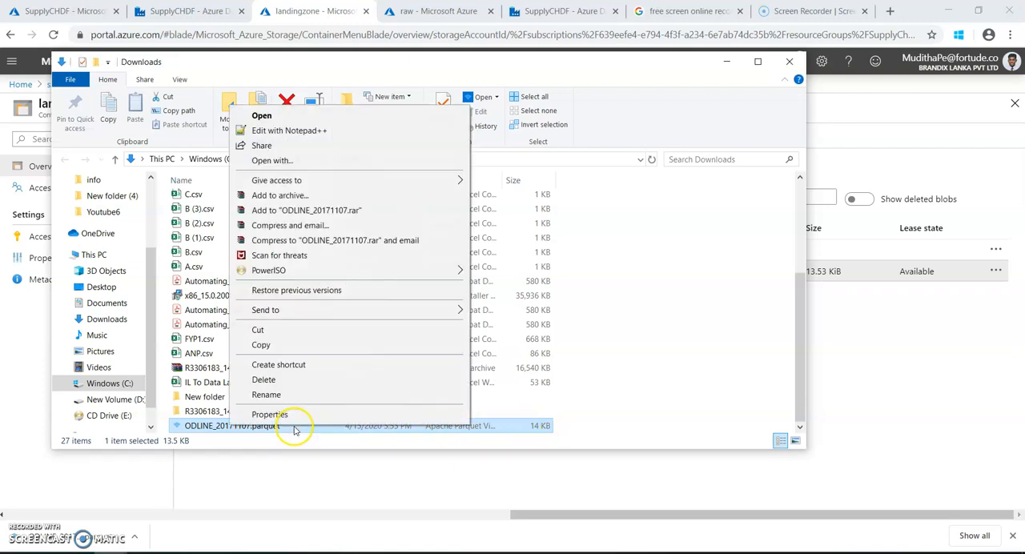
left_click(284, 162)
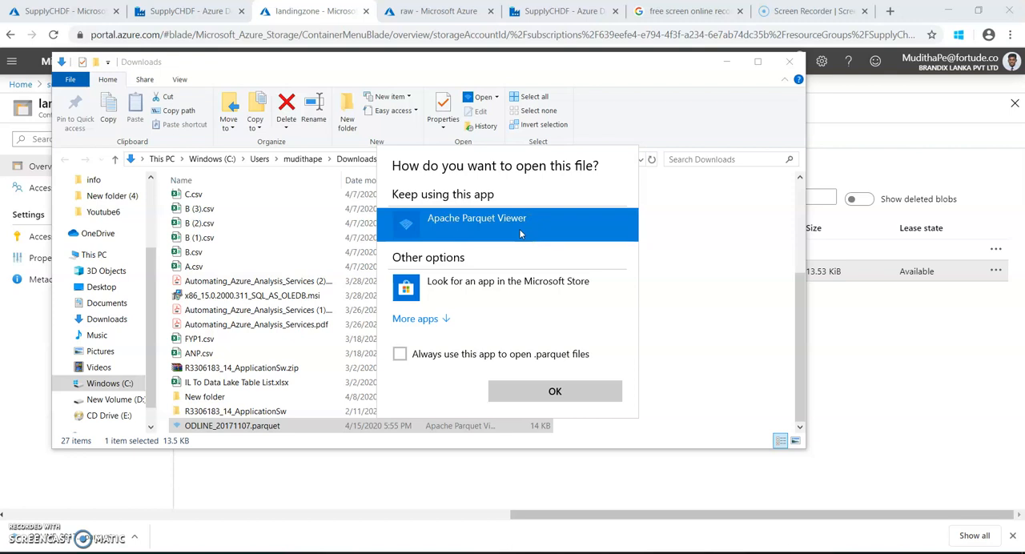
left_click(554, 391)
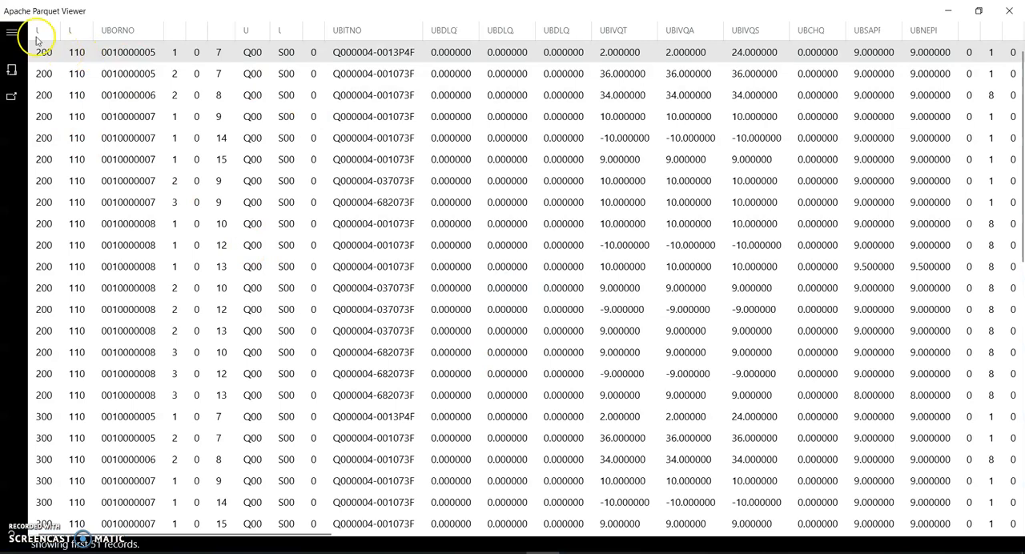
left_click_drag(56, 31, 152, 59)
scroll(338, 280, "down", 9)
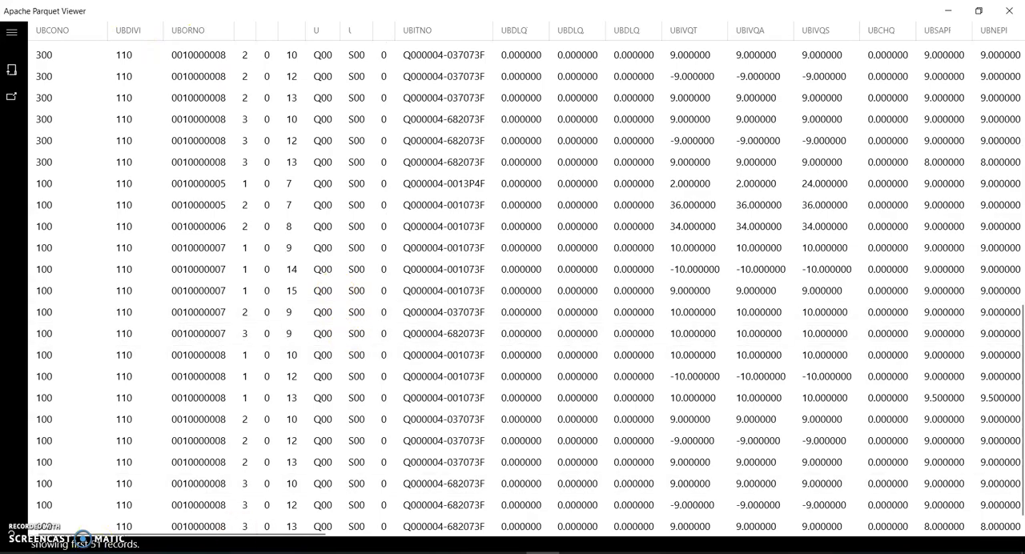
left_click(1009, 10)
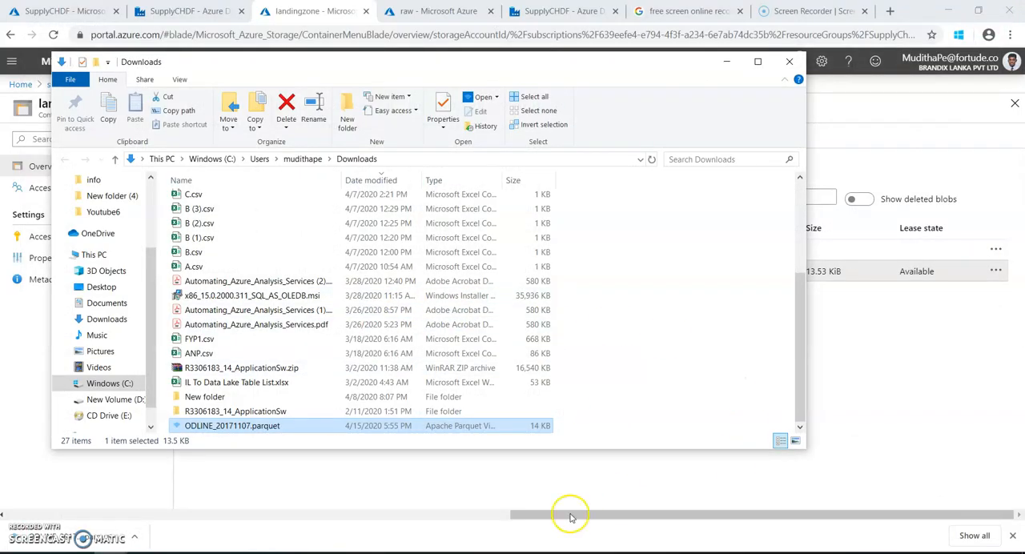
Switch to SQL Server Management Studio and check the record count for UBLMDT 20171107 in the query results.
left_click(322, 552)
left_click(261, 295)
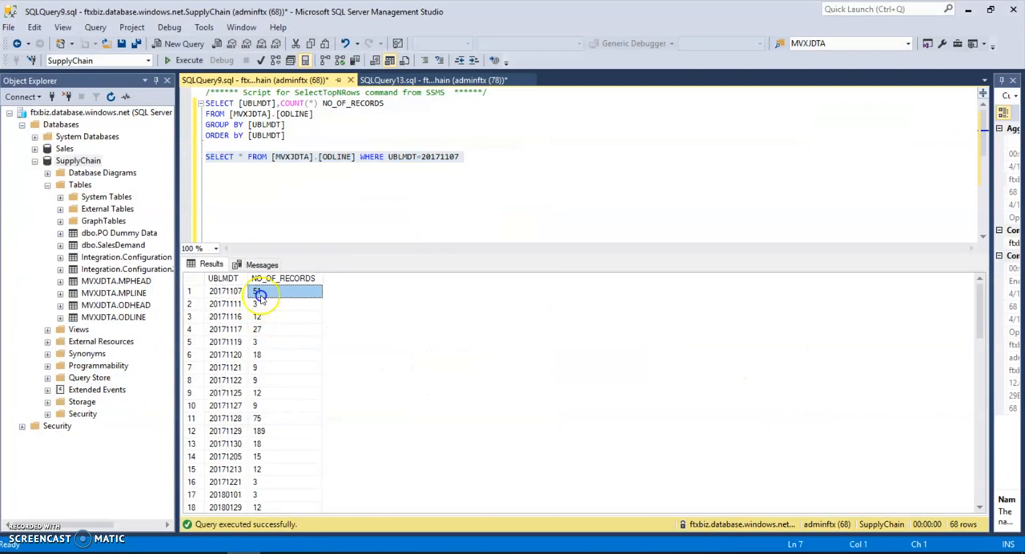
left_click(240, 293)
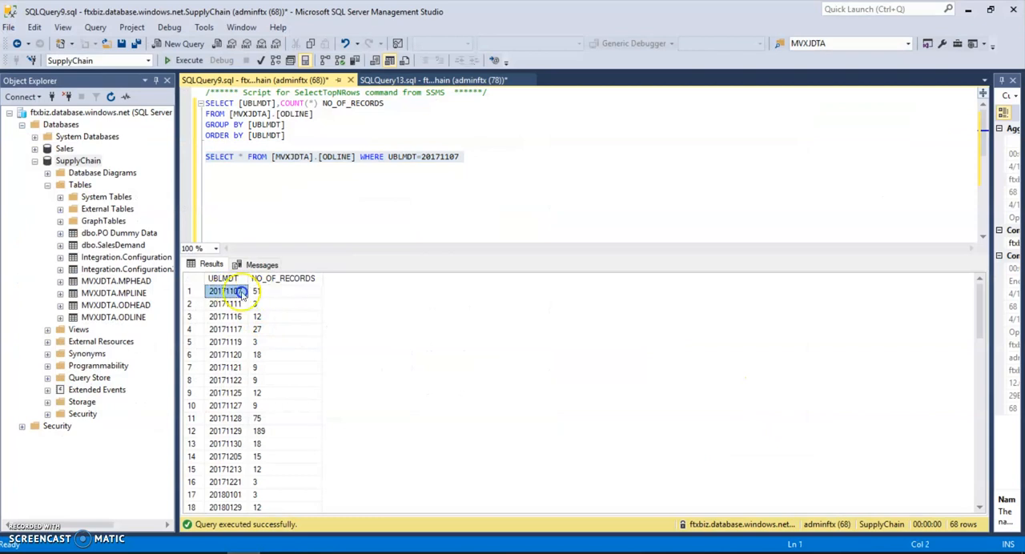
left_click(970, 9)
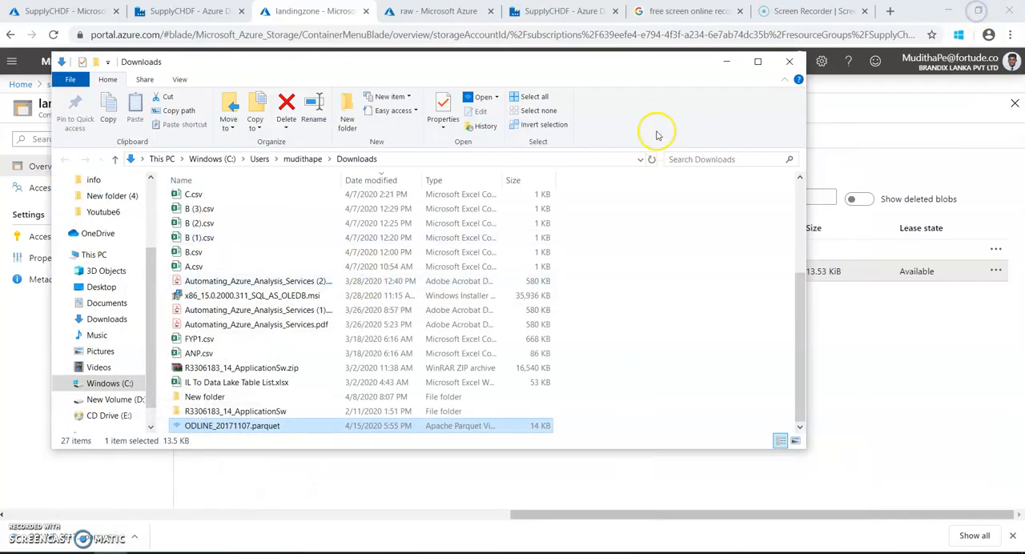
Return to the landingzone container, clear the Parquet file's selection and compare its contents with the raw container.
left_click(721, 71)
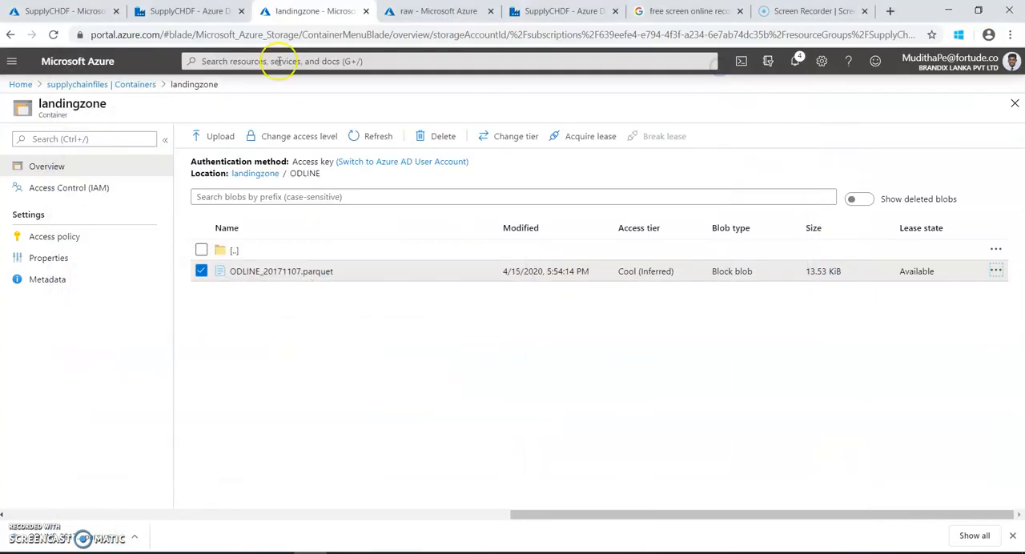
left_click(201, 270)
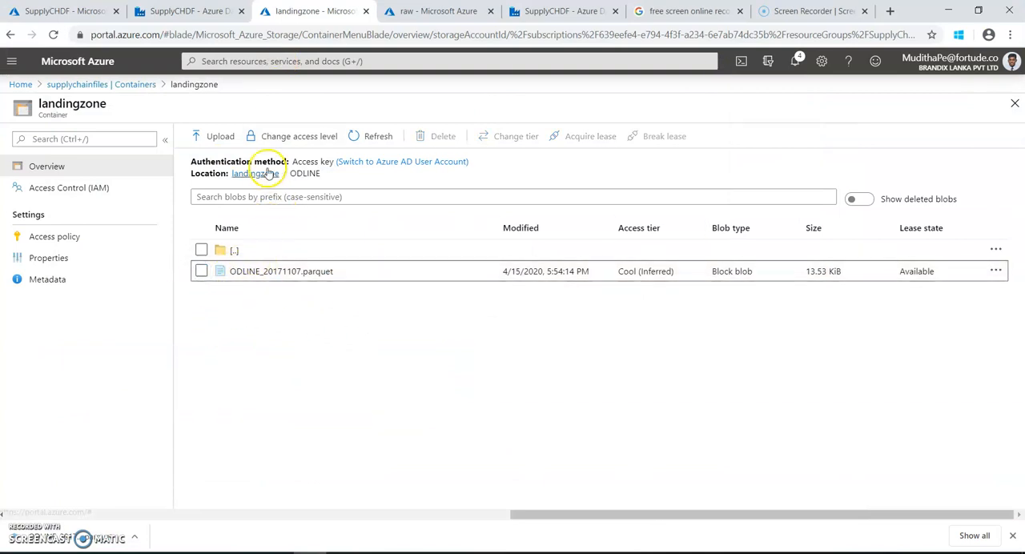
left_click(415, 12)
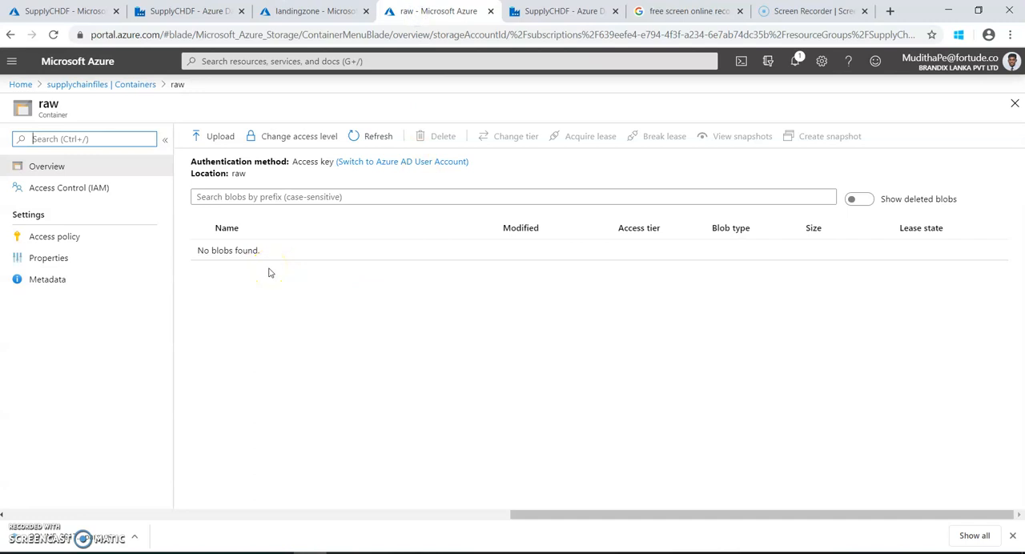
left_click(1016, 537)
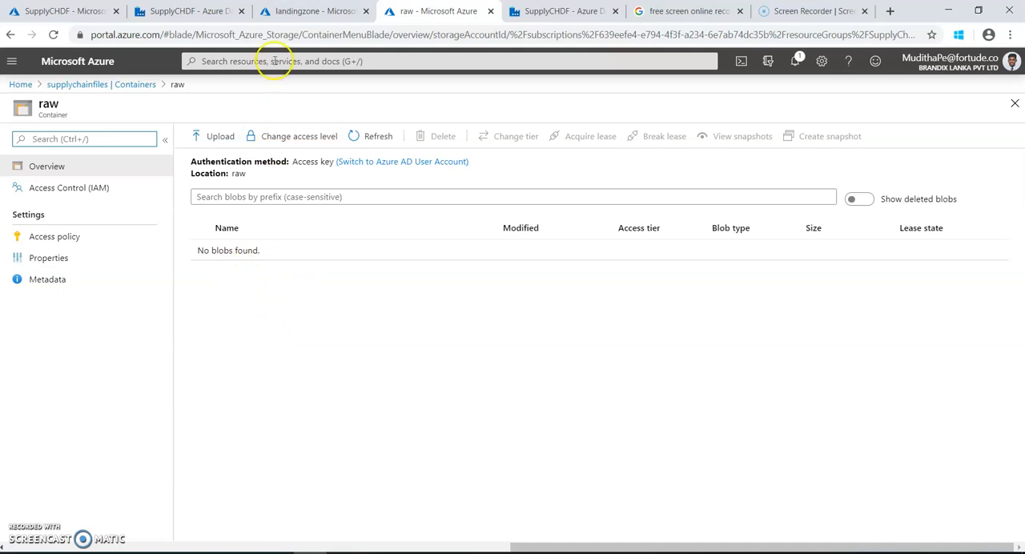
left_click(296, 11)
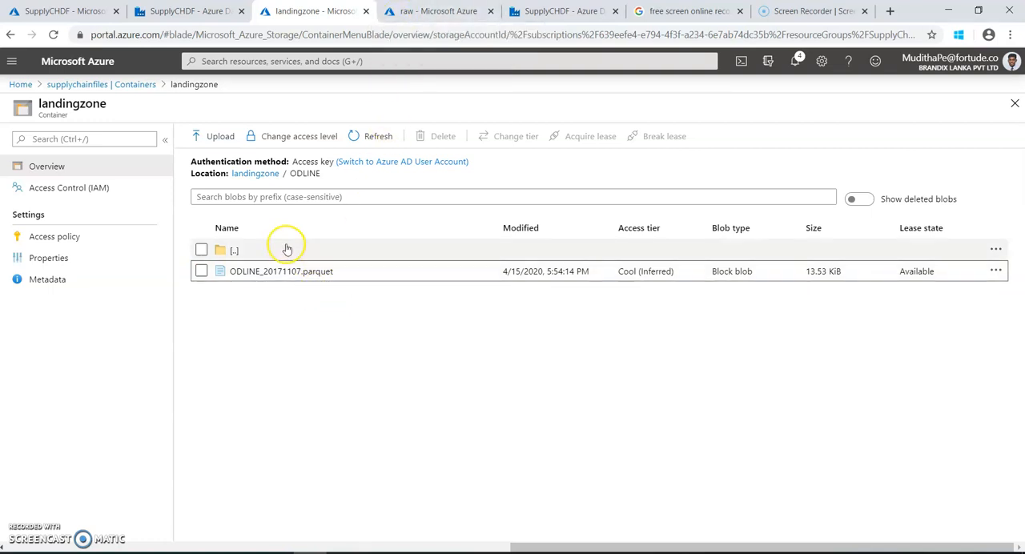
left_click(419, 9)
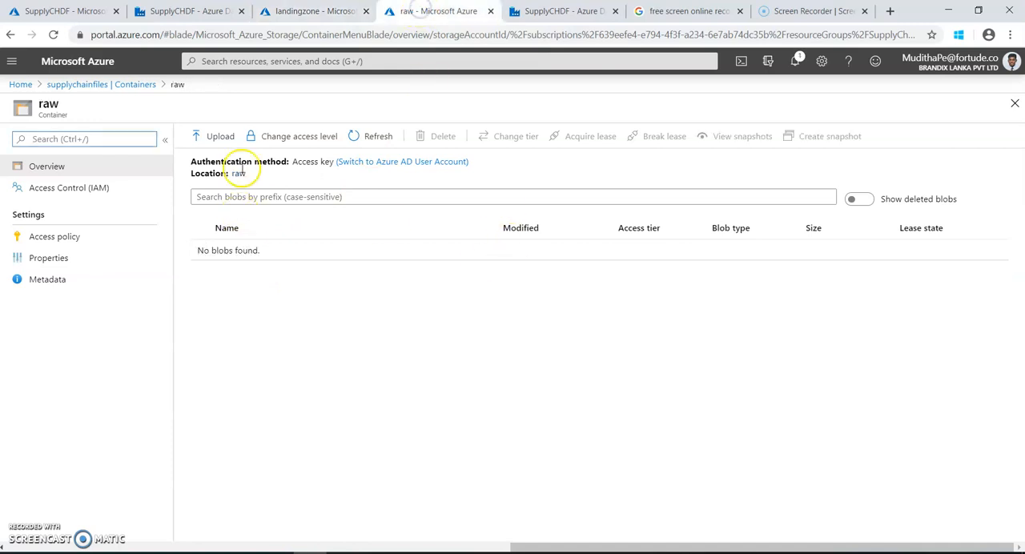
Upload ODLINE_20171107.parquet from the Downloads folder to the root of the raw container.
left_click(217, 136)
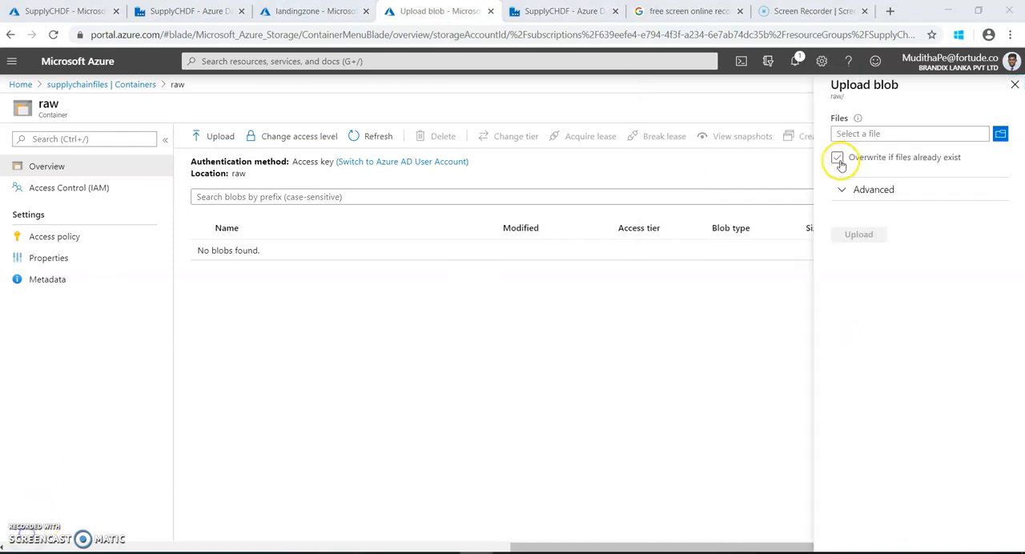
left_click(839, 161)
left_click(1001, 134)
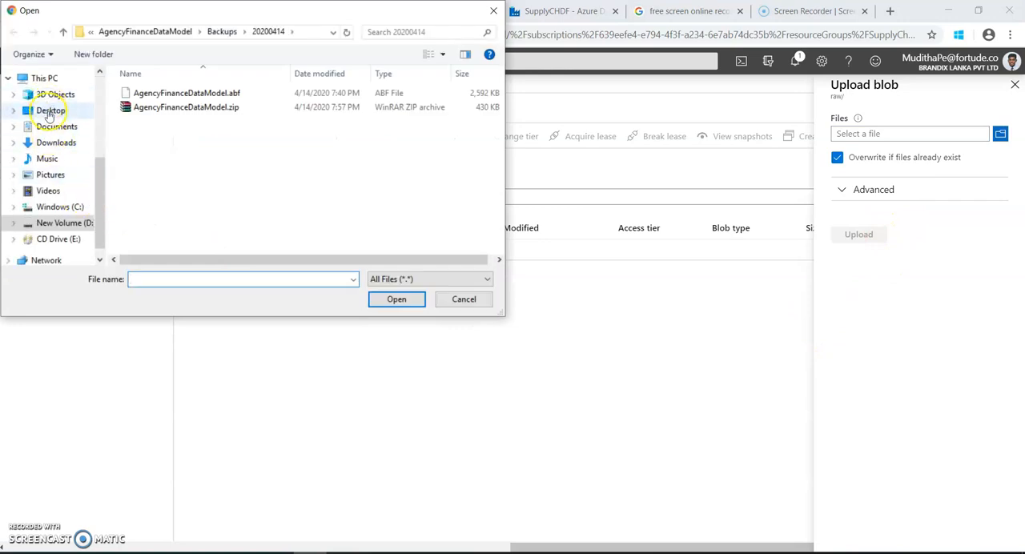
left_click(54, 143)
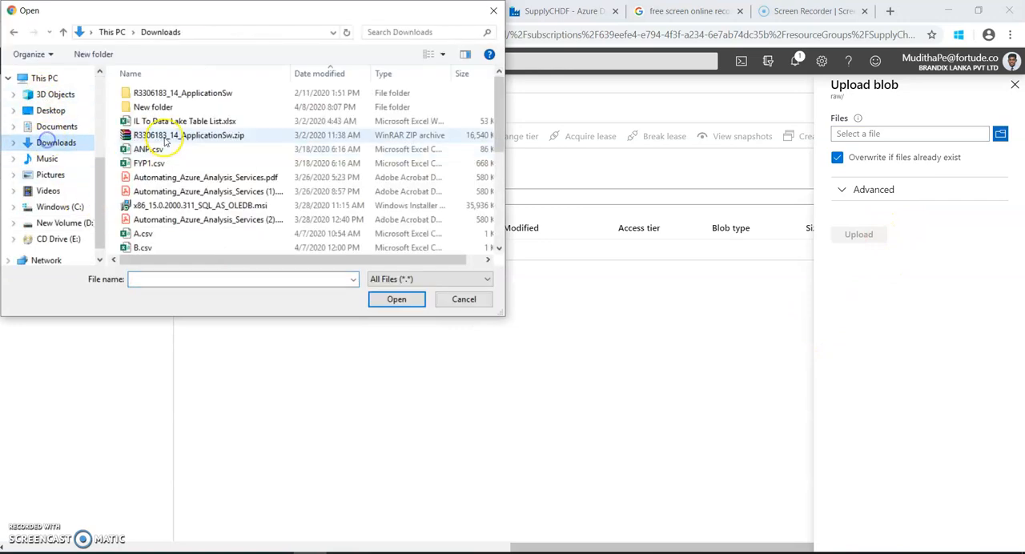
left_click(295, 74)
left_click(205, 94)
left_click(395, 299)
left_click(878, 238)
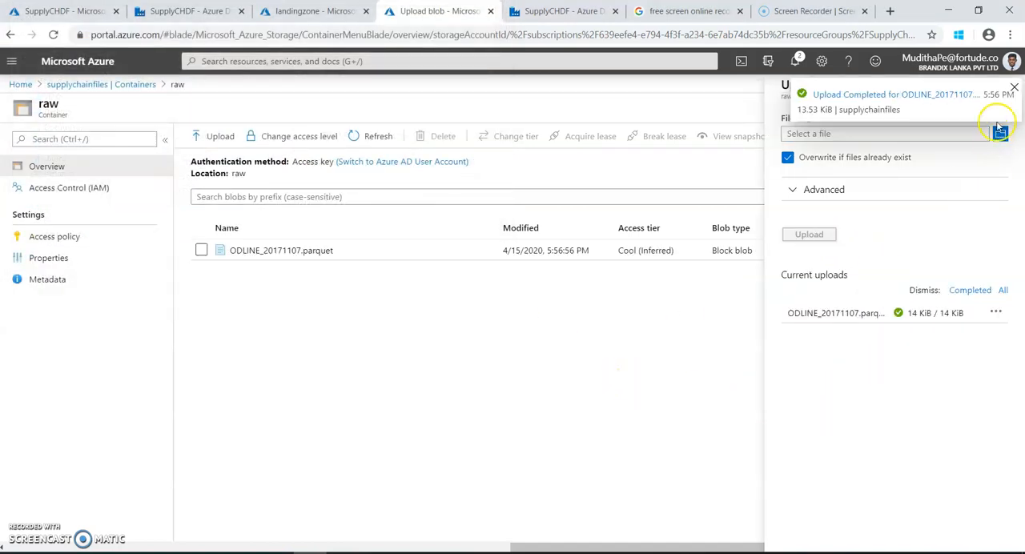
left_click(1014, 86)
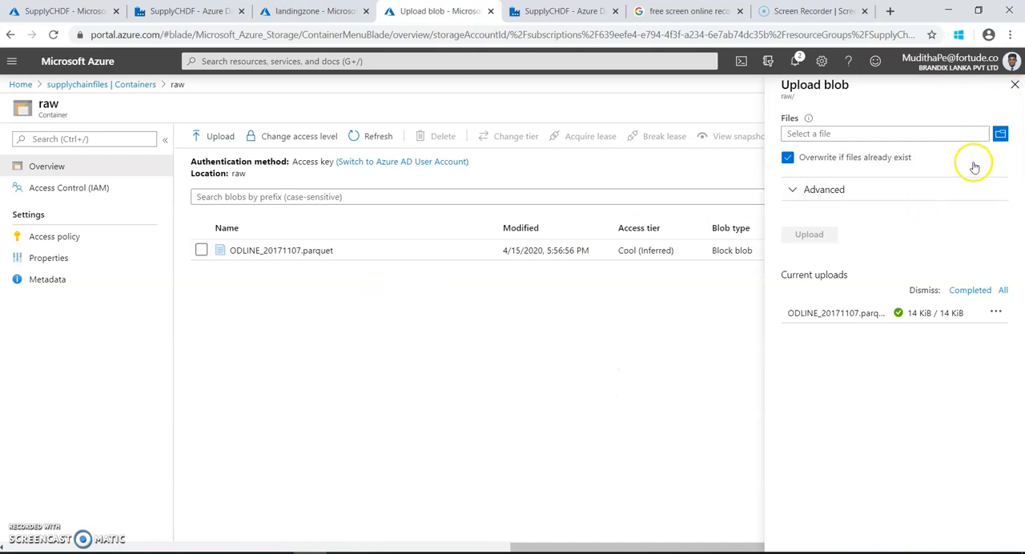
left_click(1016, 93)
Delete the uploaded ODLINE_20171107.parquet from the raw container together with its blob snapshots.
left_click(201, 250)
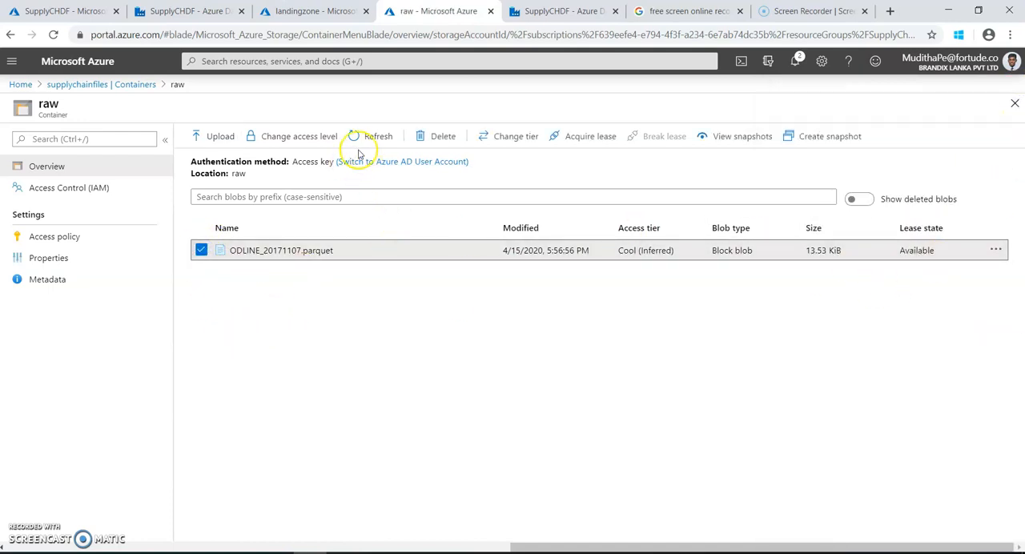
left_click(424, 136)
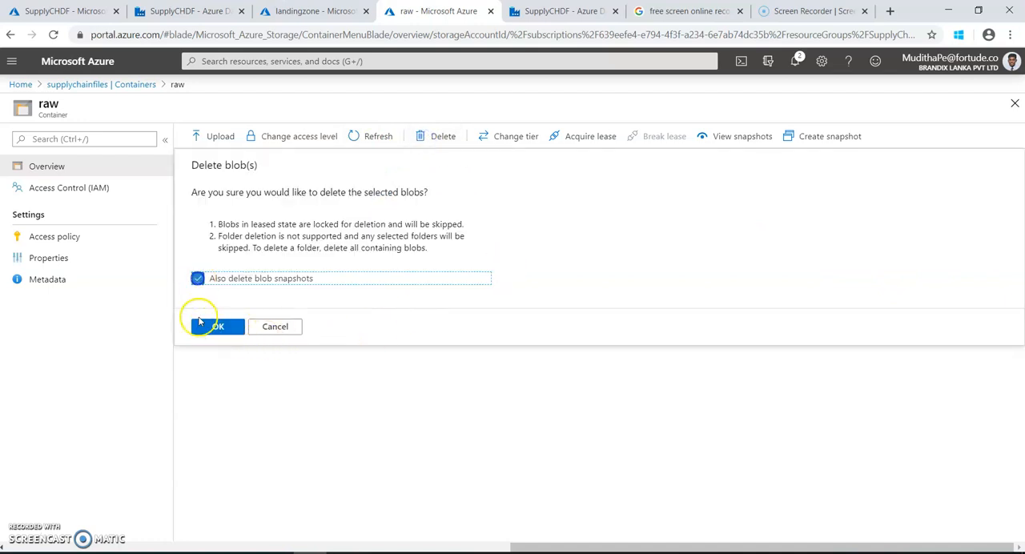
left_click(210, 326)
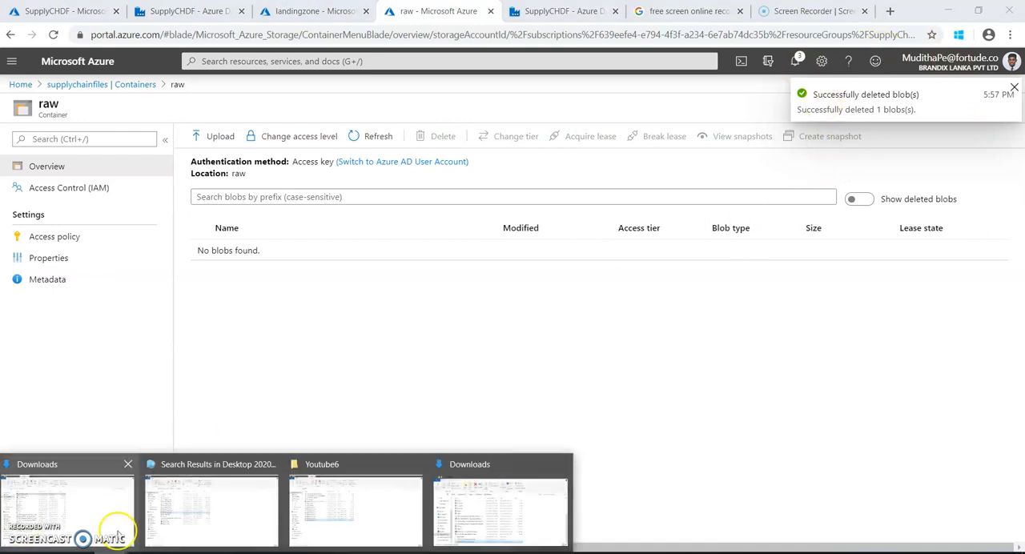
Copy ODLINE_20171107.parquet from the Downloads folder to the desktop.
left_click(68, 506)
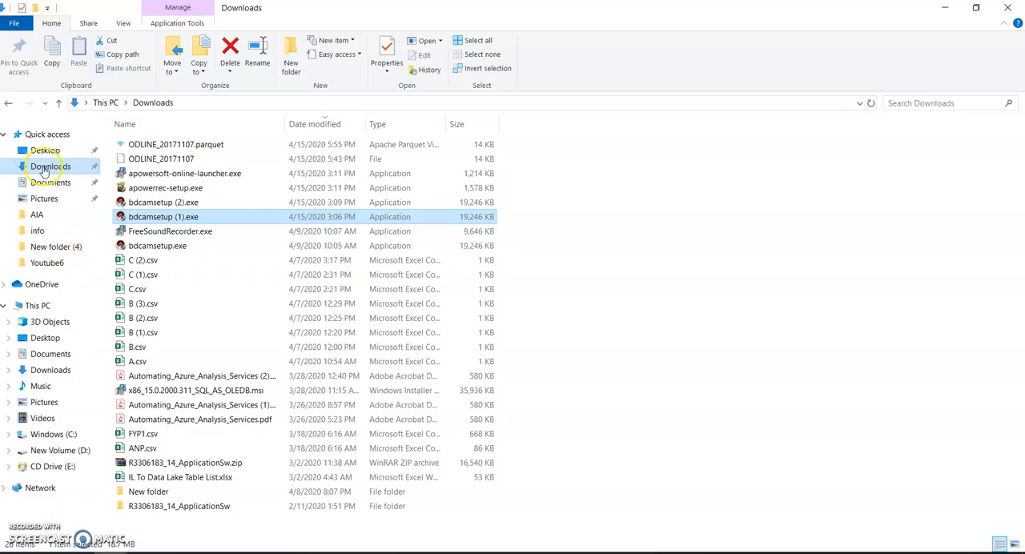
right_click(133, 145)
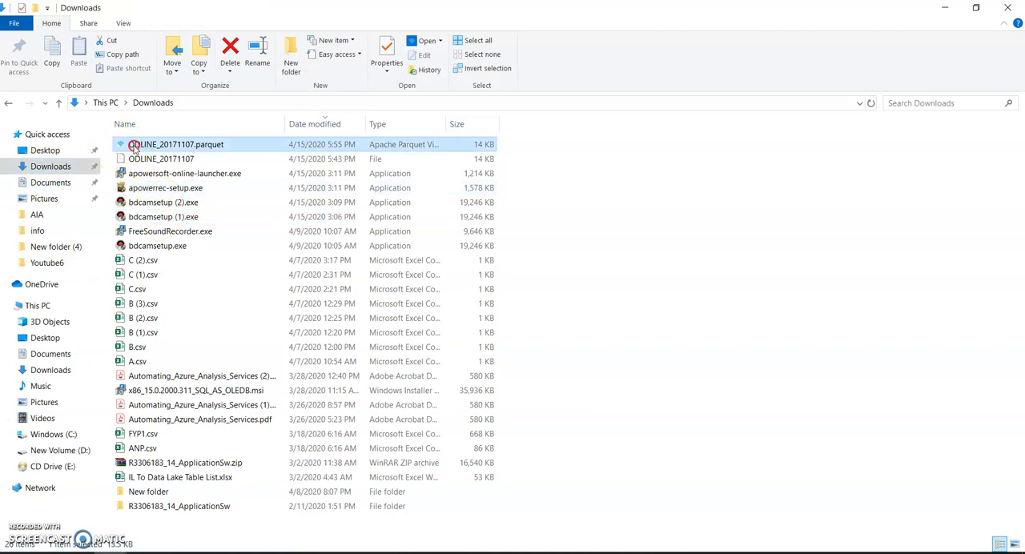
left_click(165, 385)
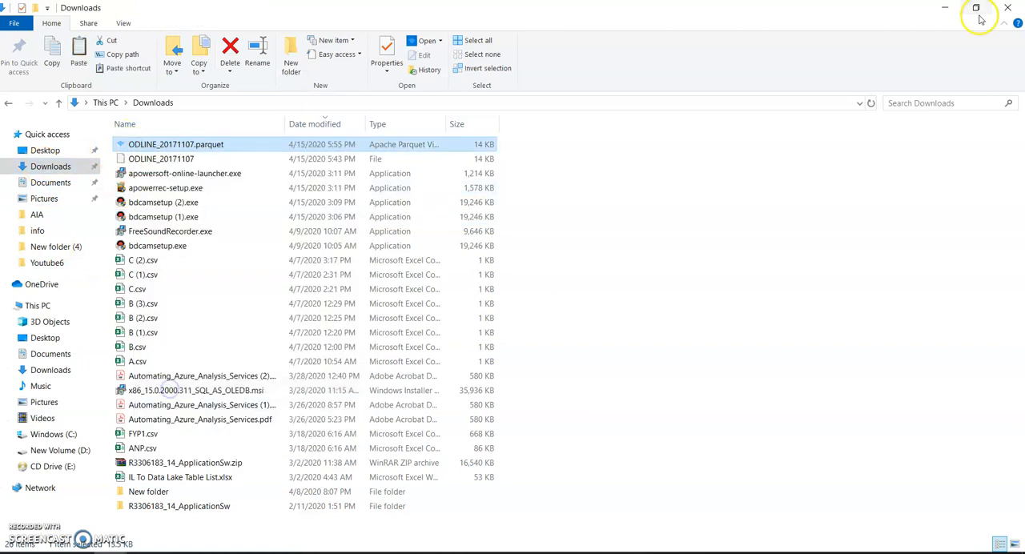
left_click(947, 9)
left_click(953, 11)
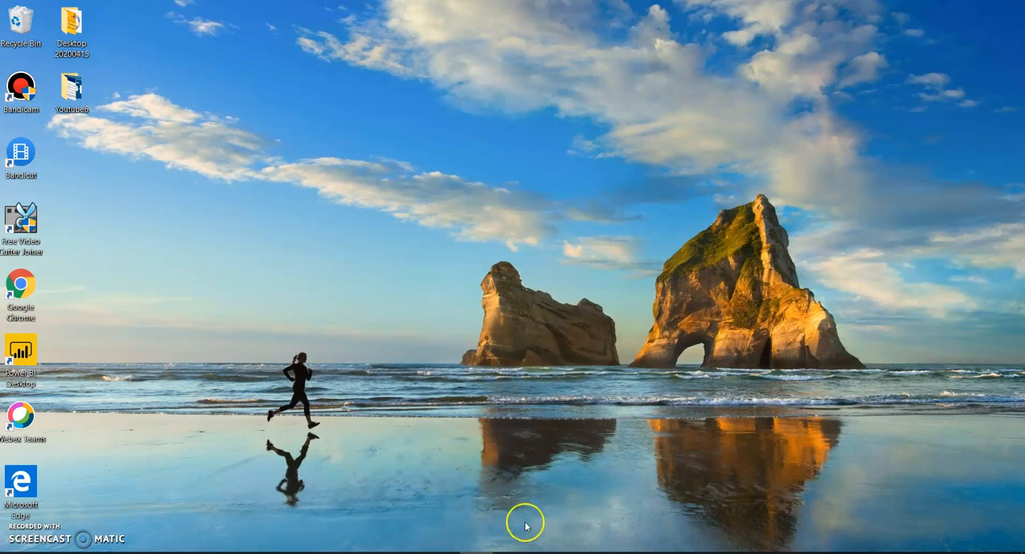
right_click(467, 360)
left_click(494, 213)
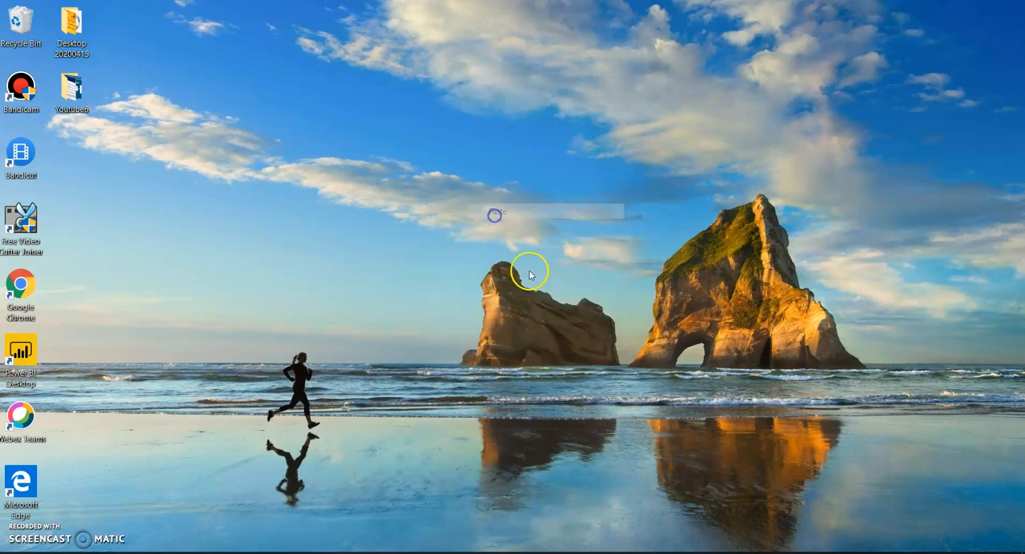
Rename the Parquet file on the desktop as ODLINE_201711.parquet.
right_click(481, 387)
left_click(505, 358)
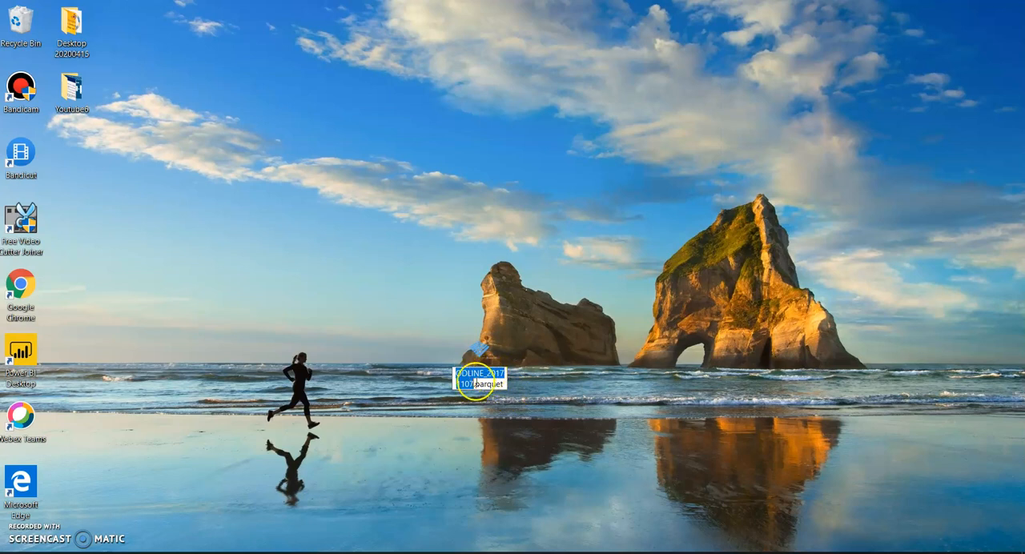
left_click(475, 384)
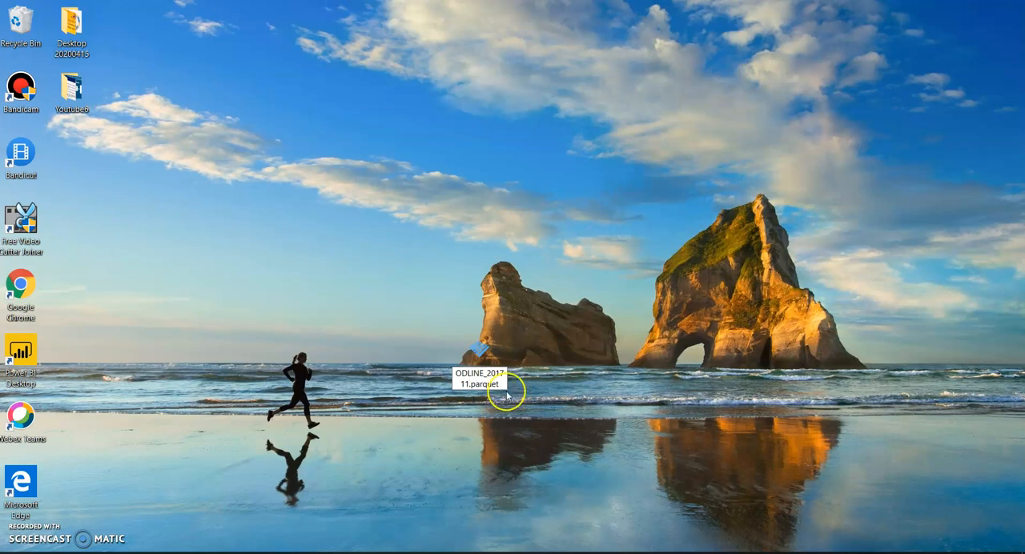
left_click(547, 382)
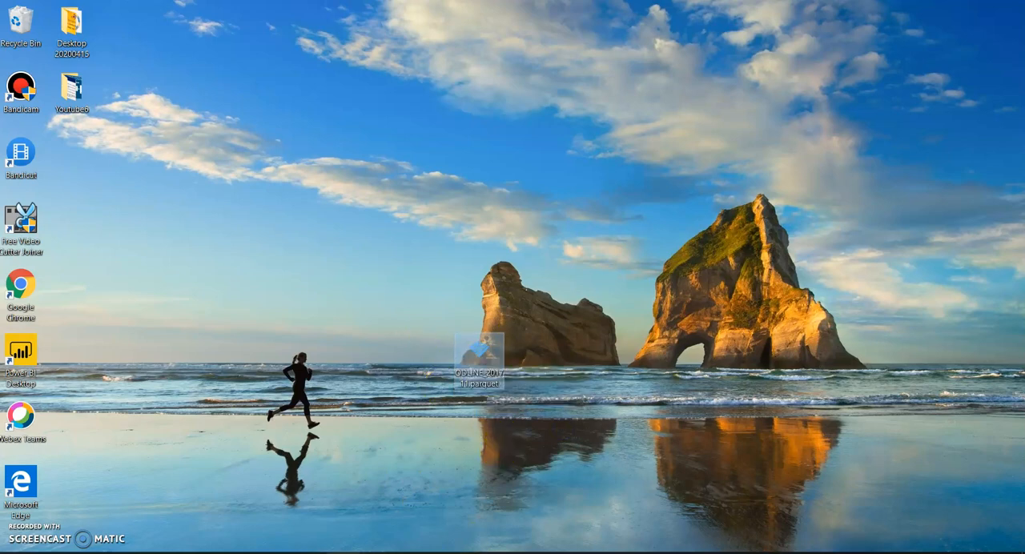
Upload ODLINE_201711.parquet from the desktop to the raw container with overwriting of existing files enabled.
left_click(310, 552)
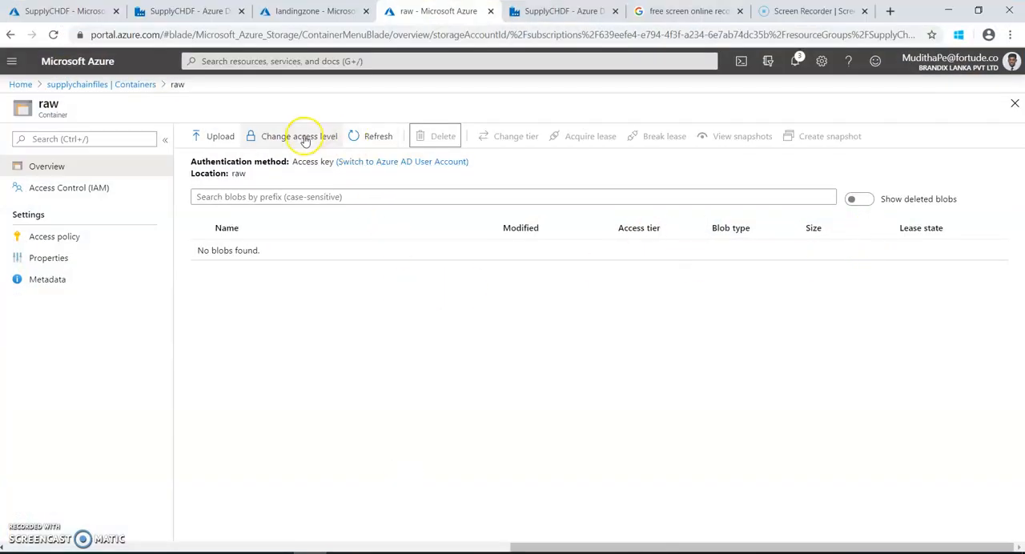
left_click(211, 137)
left_click(788, 159)
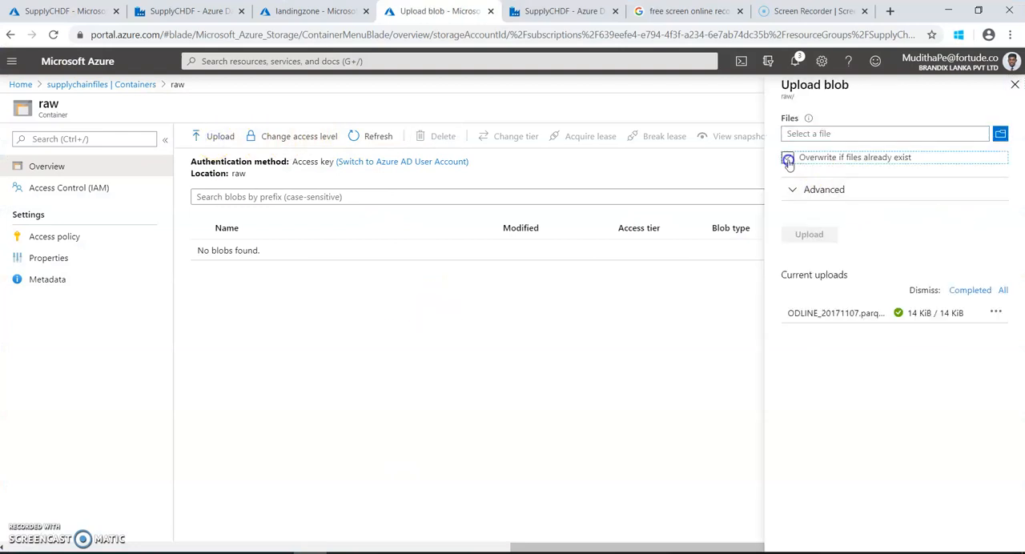
left_click(1000, 134)
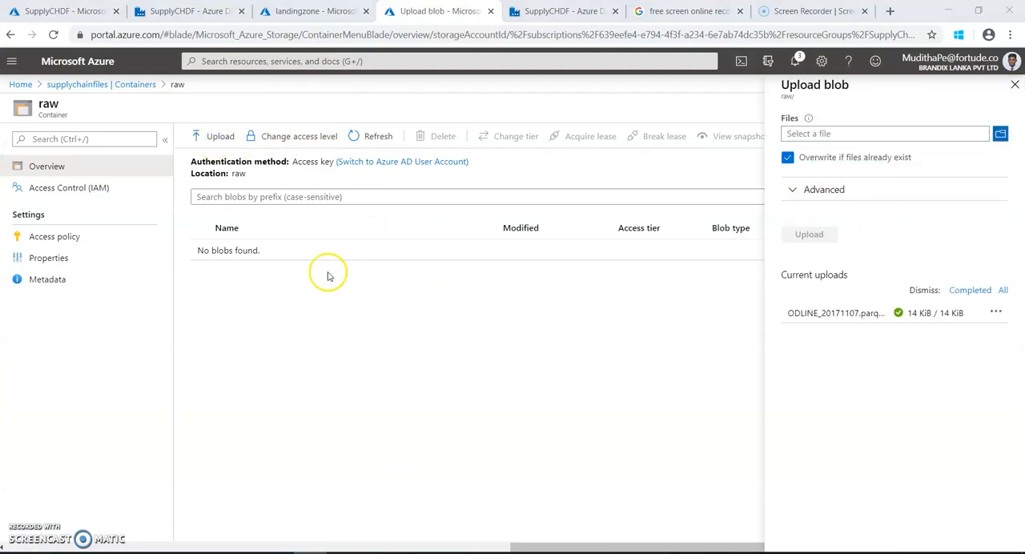
left_click(52, 111)
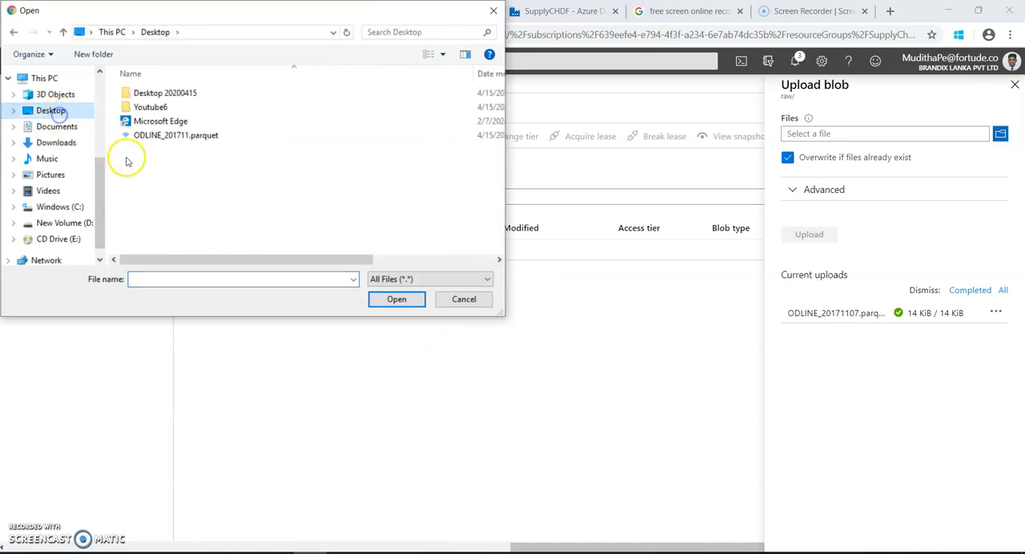
double_click(147, 136)
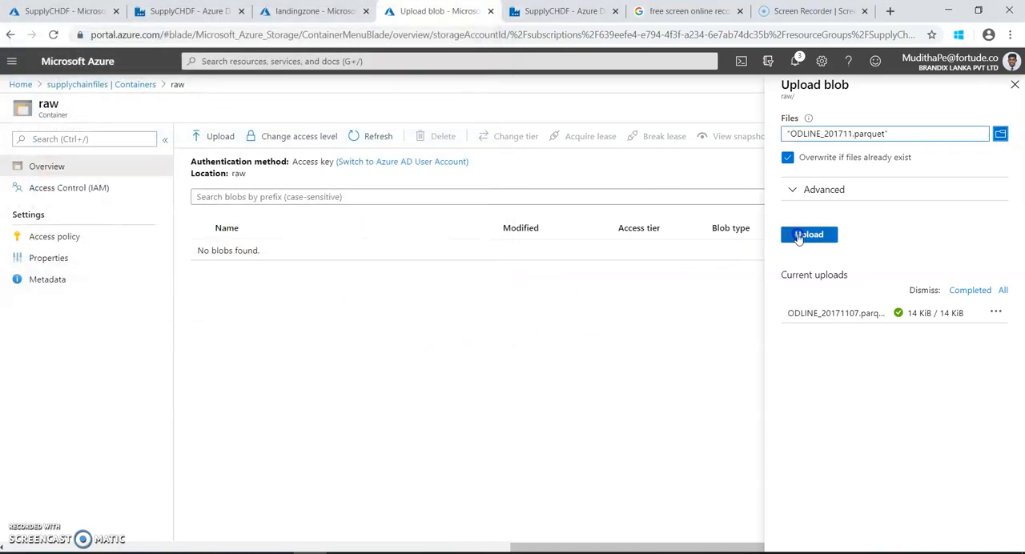
left_click(804, 235)
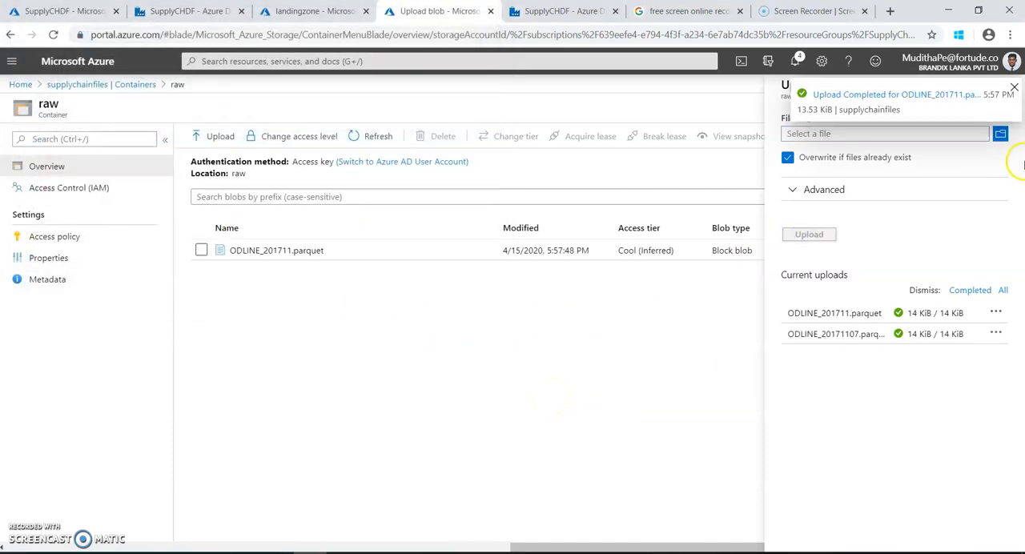
left_click(1015, 88)
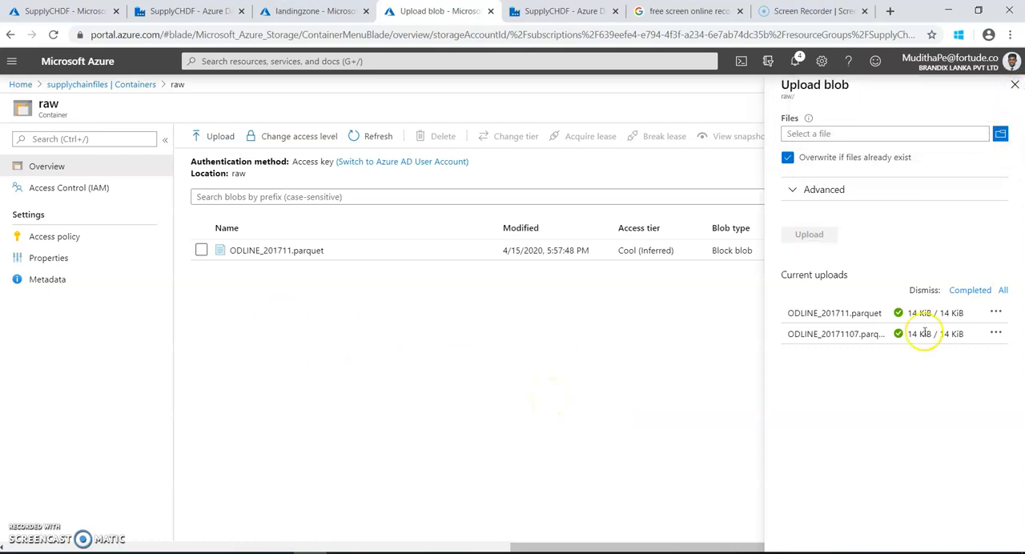
left_click(1013, 86)
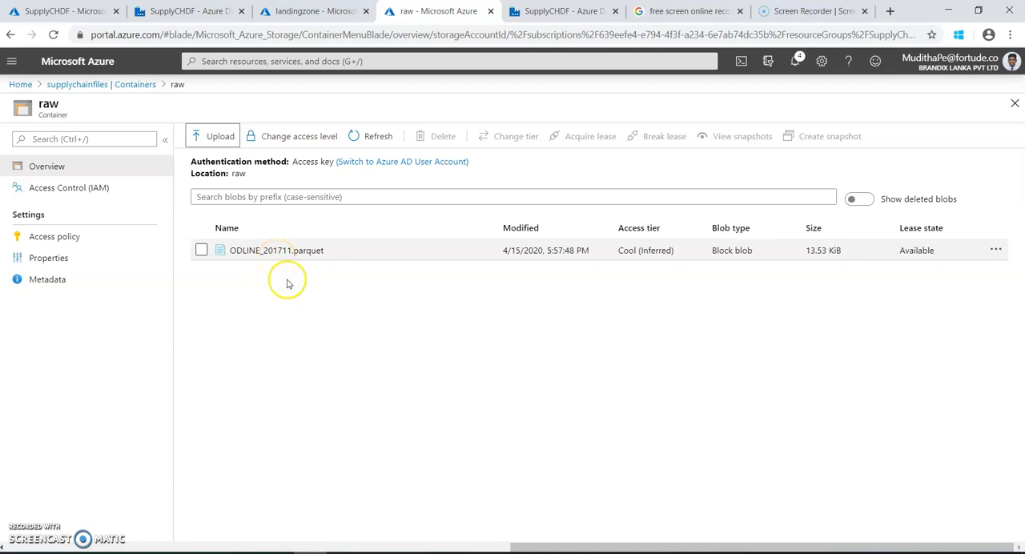
Compare the ODLINE Parquet file in the landingzone container's ODLINE folder with the monthly file in the raw container.
left_click(289, 13)
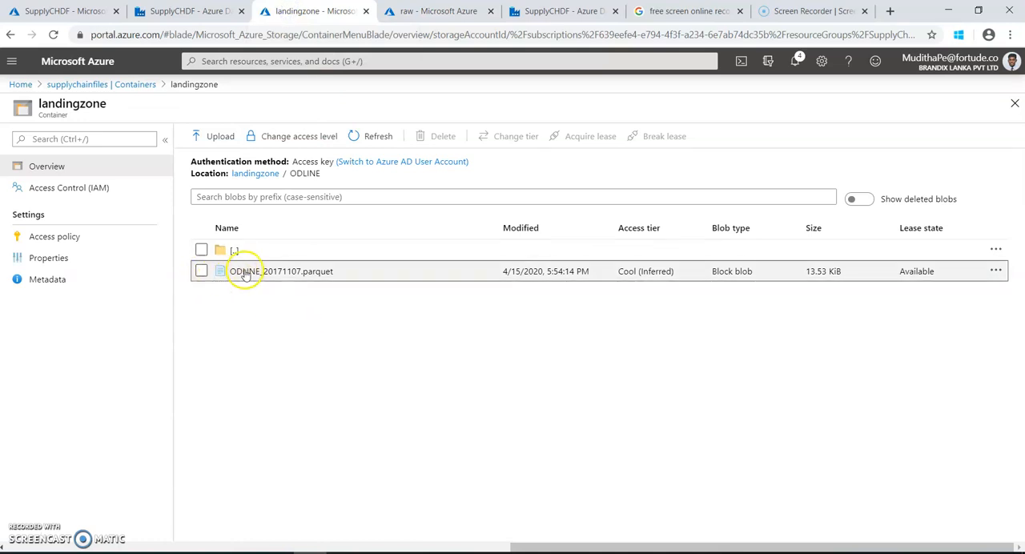
left_click(405, 13)
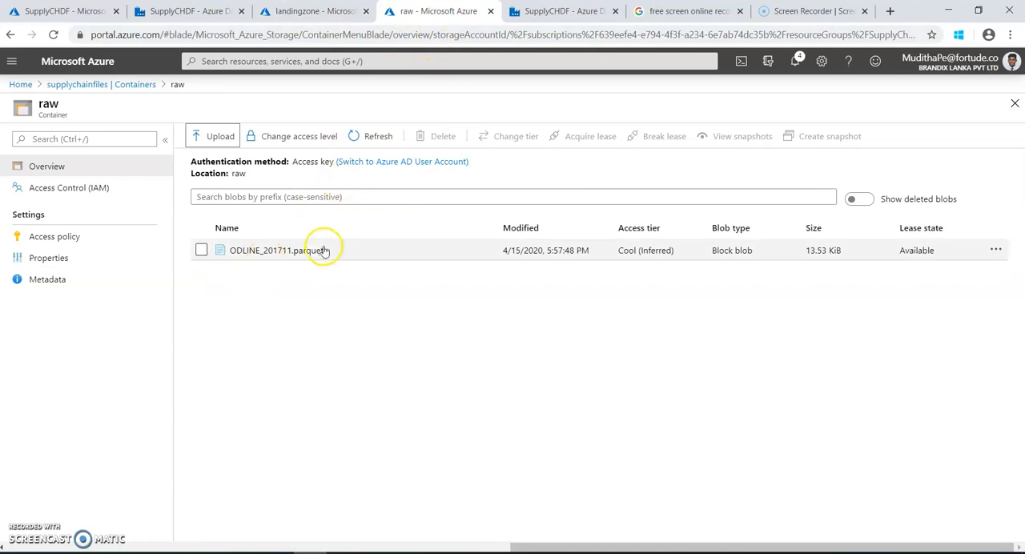
left_click(323, 11)
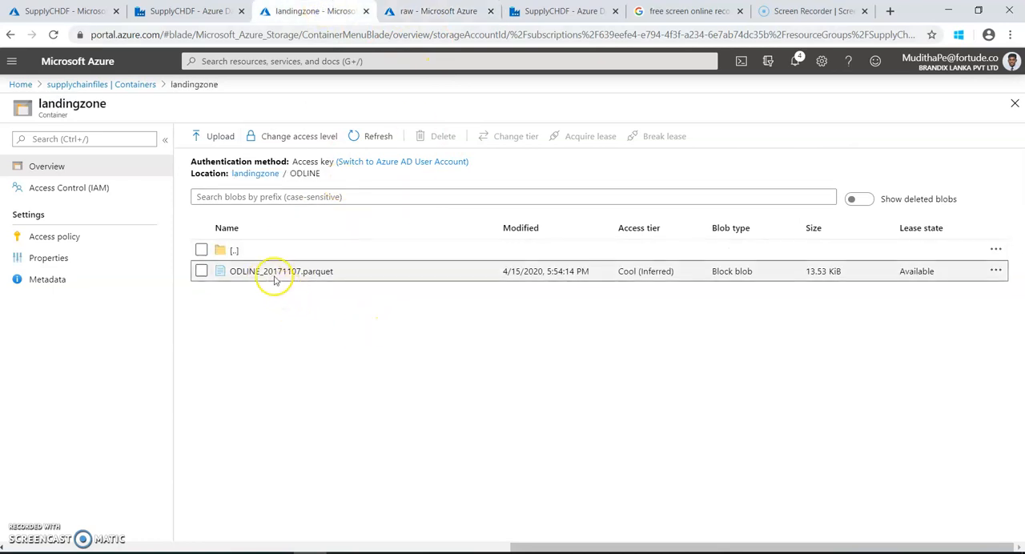
left_click(418, 23)
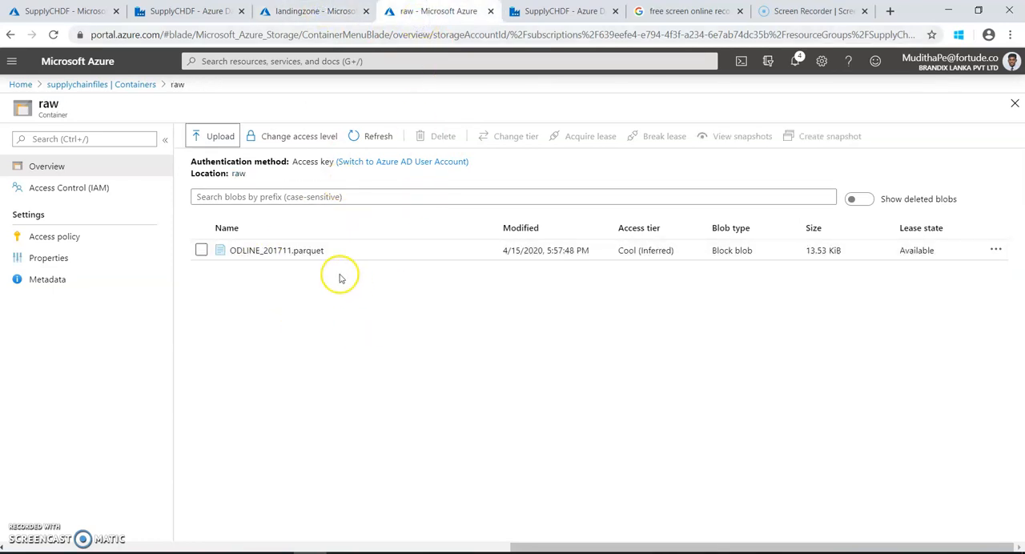
left_click(325, 17)
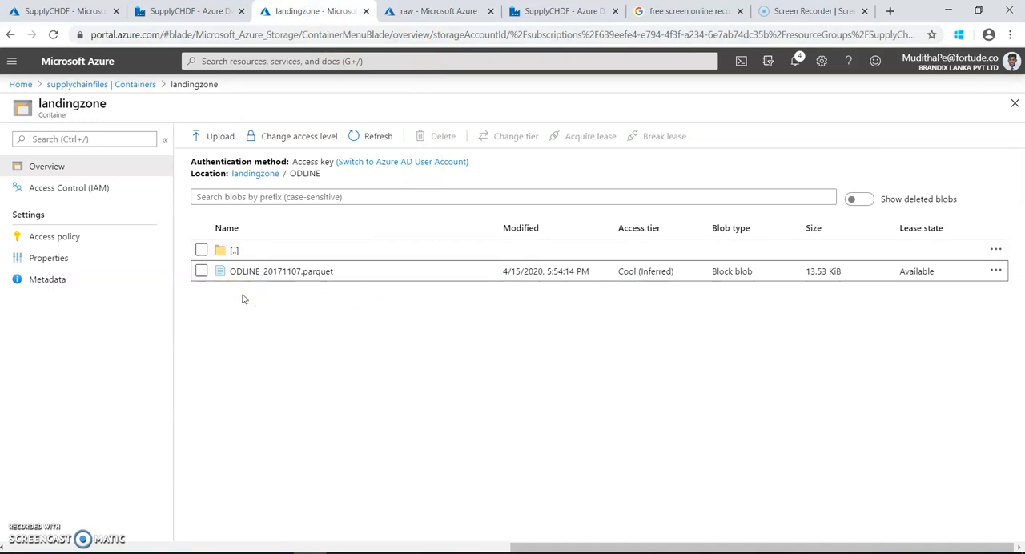
left_click(433, 11)
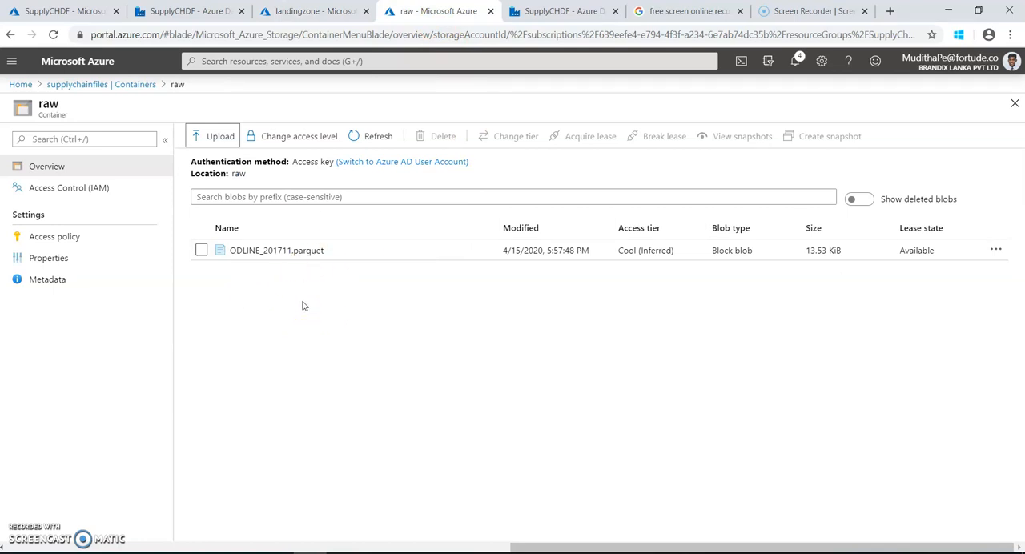
left_click(311, 12)
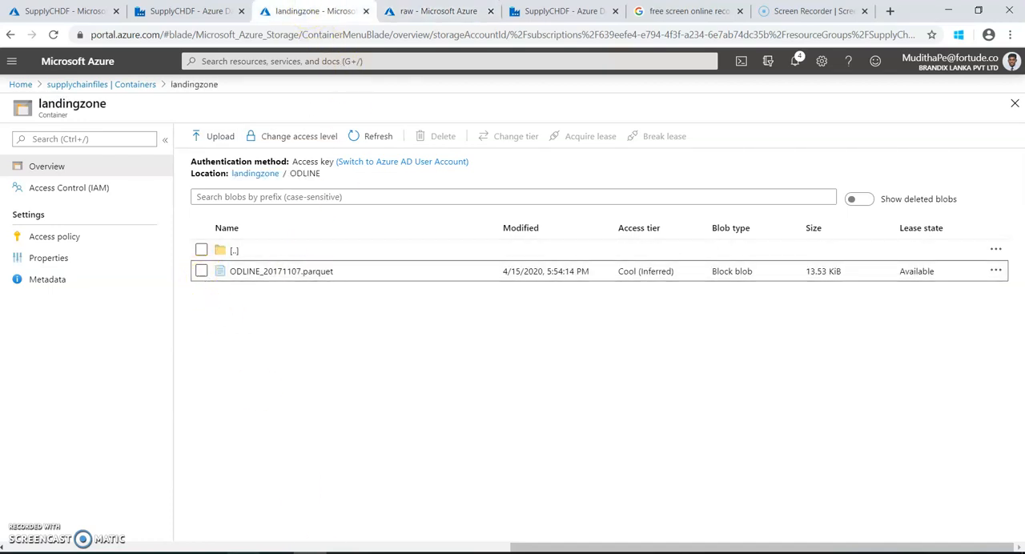
Switch to SQL Server Management Studio and look up the next UBLMDT date after 20171107 in the record count results.
left_click(248, 552)
left_click(226, 306)
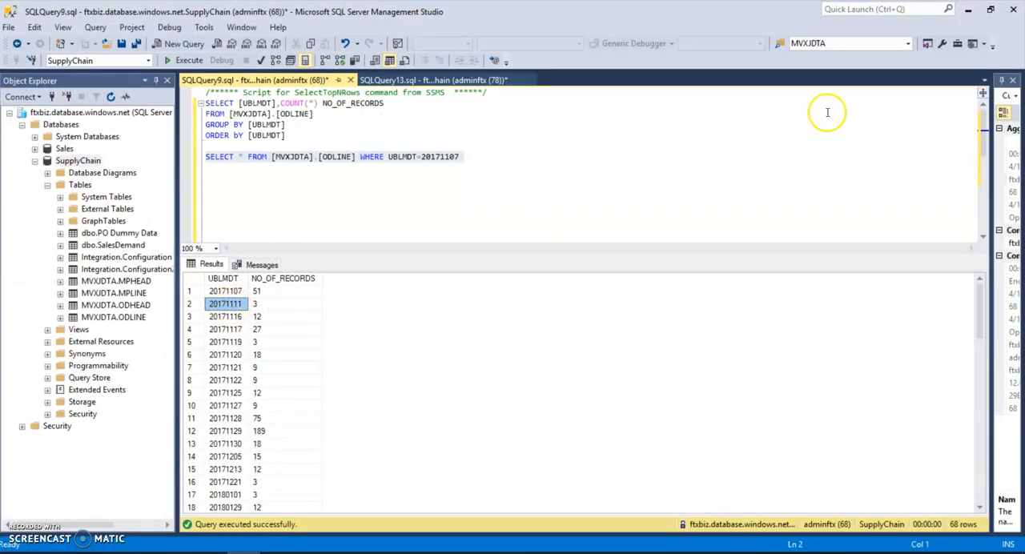
left_click(969, 10)
Delete ODLINE_20171107.parquet from the ODLINE folder of the landingzone container.
left_click(201, 271)
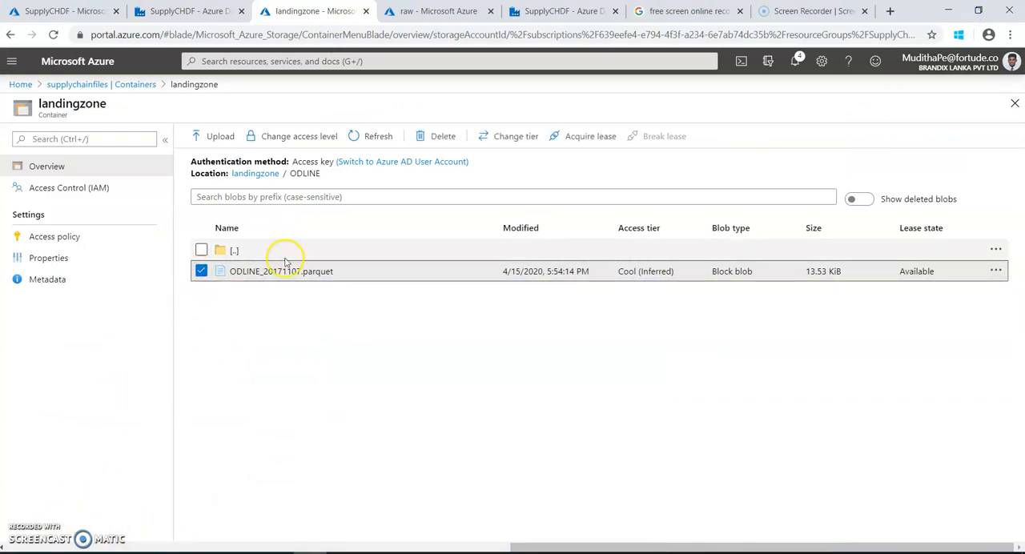
left_click(996, 270)
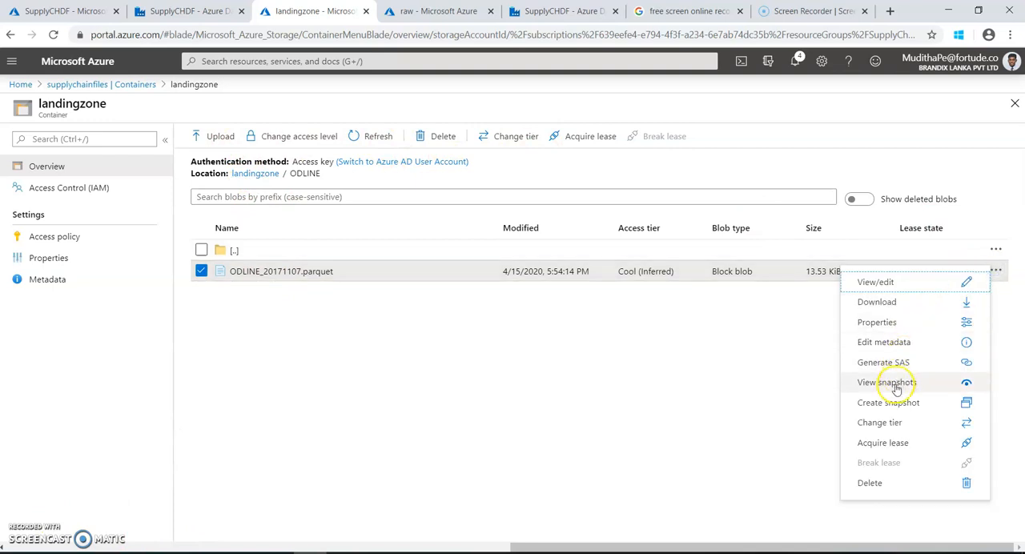
left_click(871, 482)
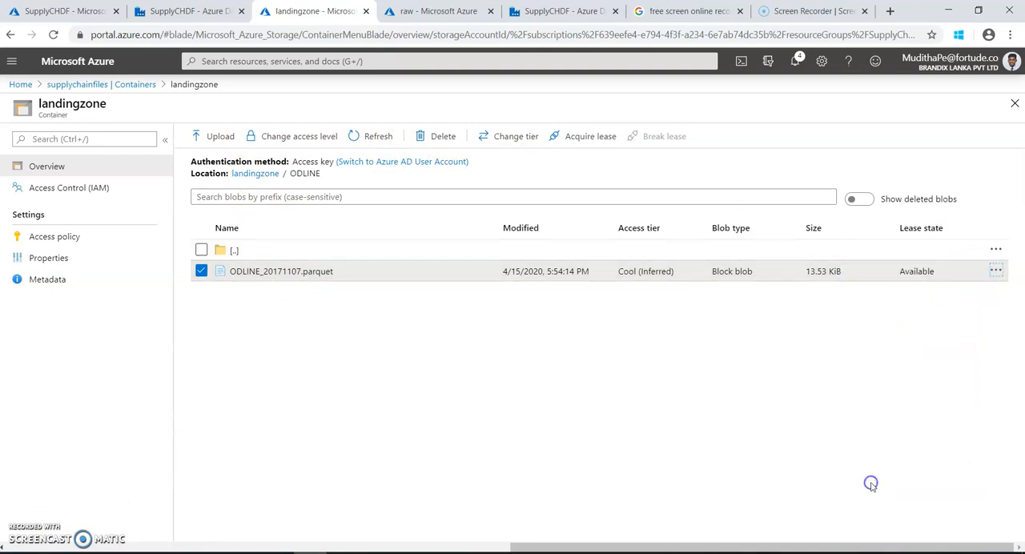
left_click(633, 466)
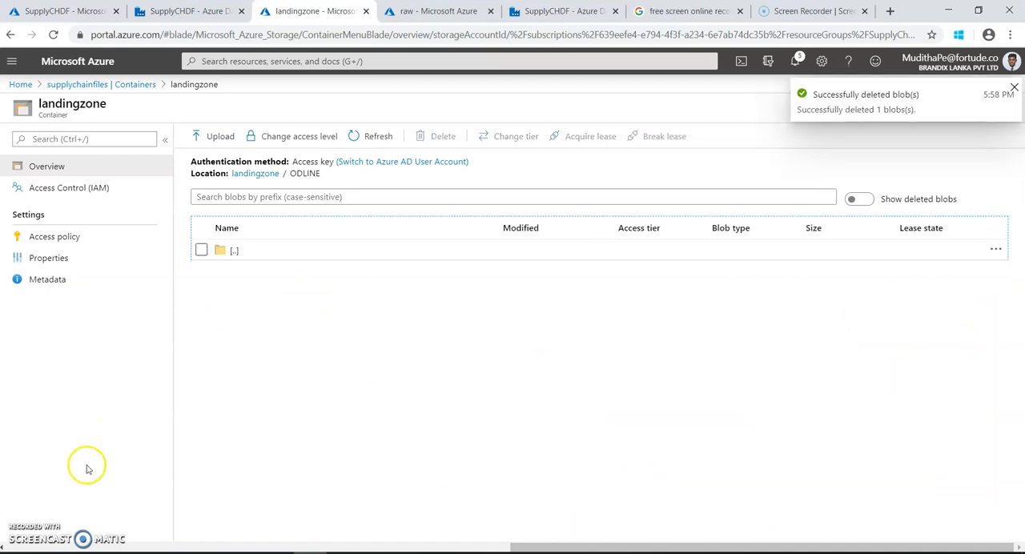
left_click(1014, 87)
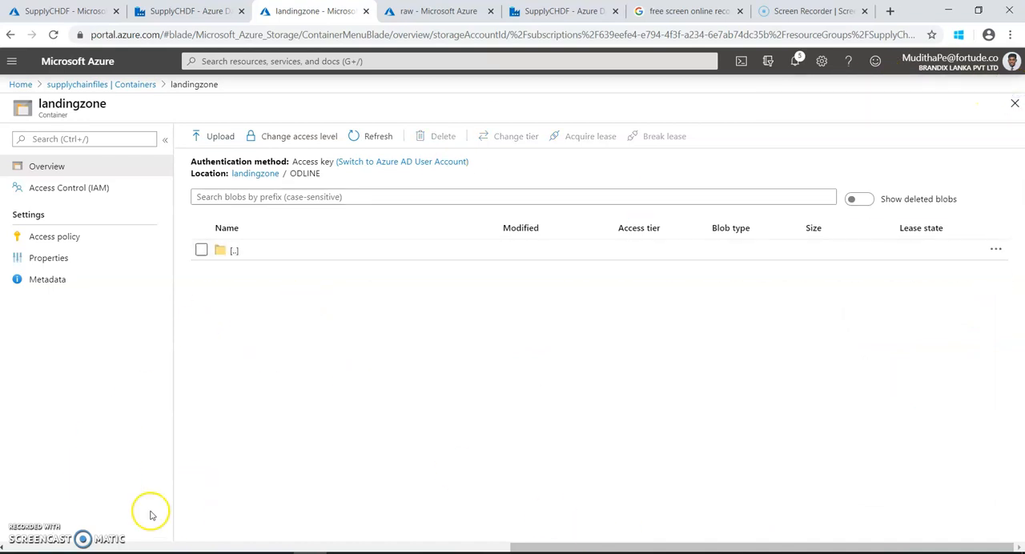
In Data Factory, change the ODLINE to DL copy activity's source query to filter on UBLMDT=20171111 and save the M3 to DL pipeline.
left_click(561, 12)
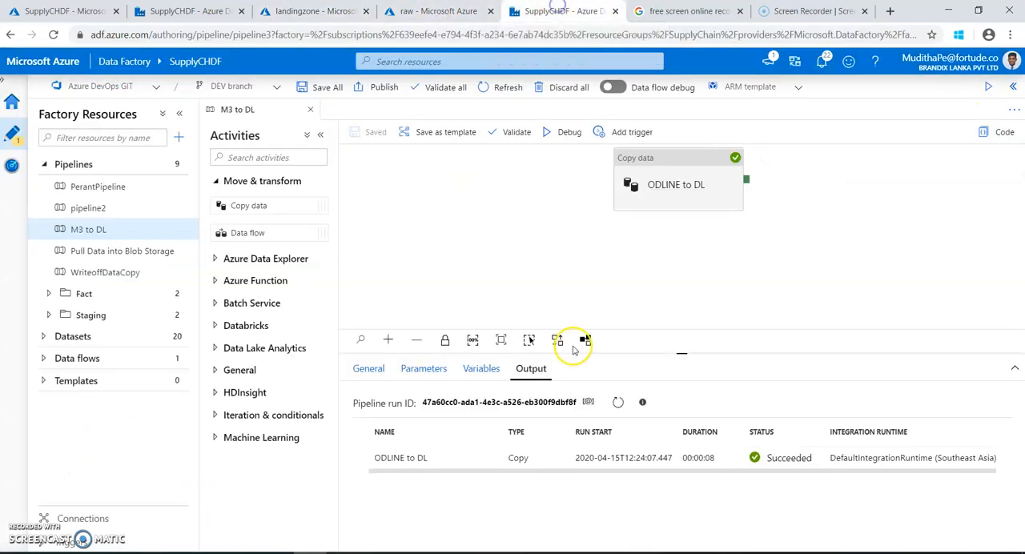
left_click(671, 194)
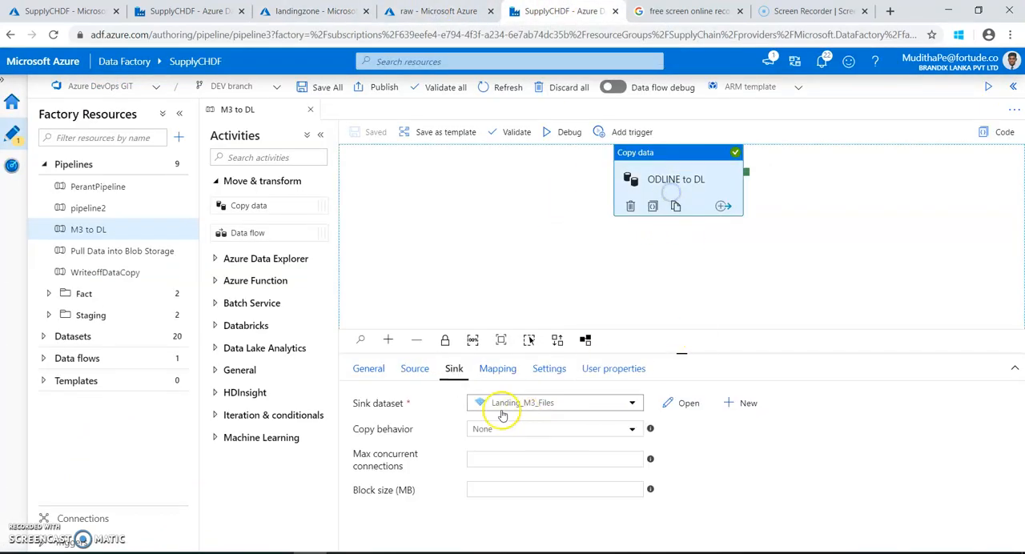
left_click(417, 371)
left_click(515, 467)
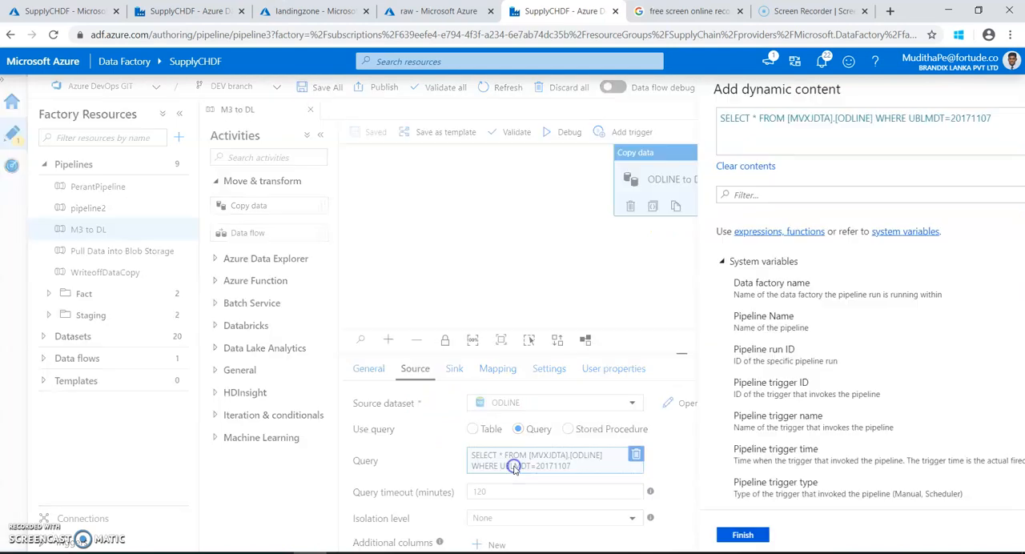
left_click(922, 123)
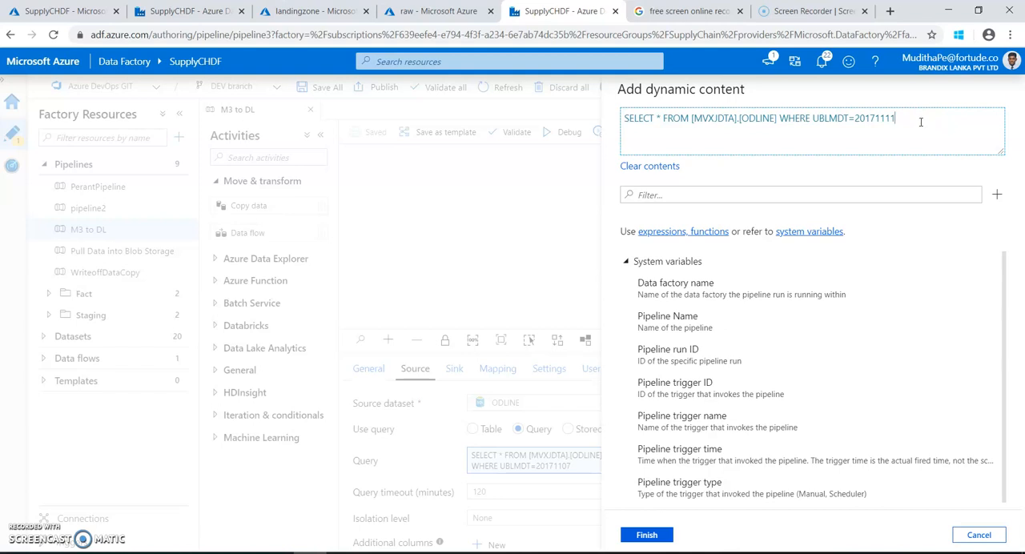
left_click(664, 541)
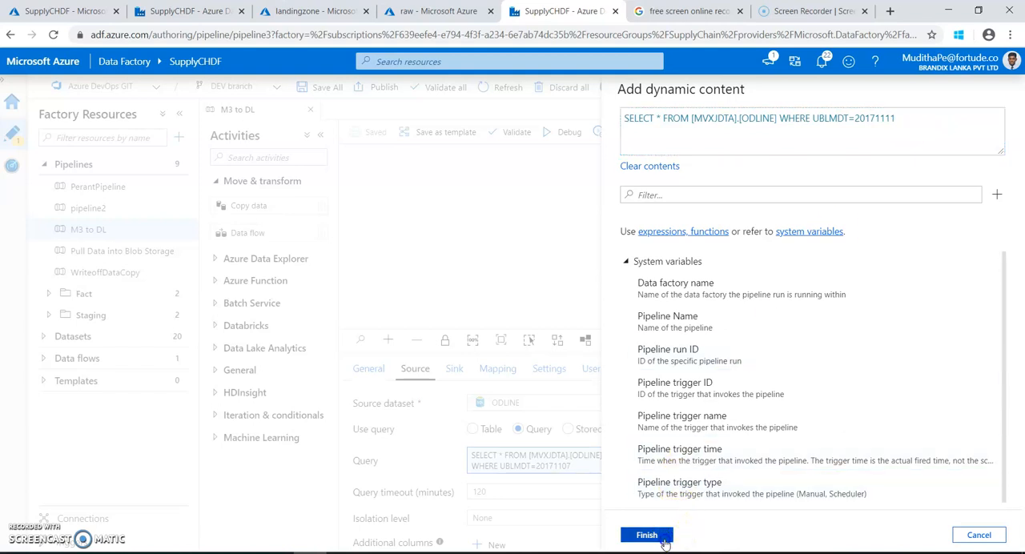
left_click(362, 132)
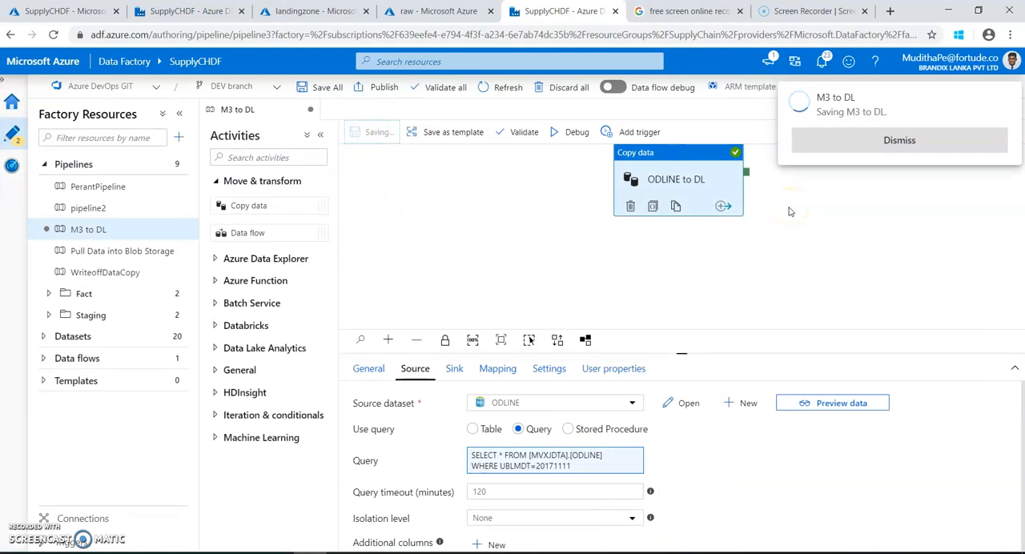
Set the Landing_M3_Files sink dataset's file name to ODLINE_20171111.parquet, save the dataset and close it.
left_click(460, 370)
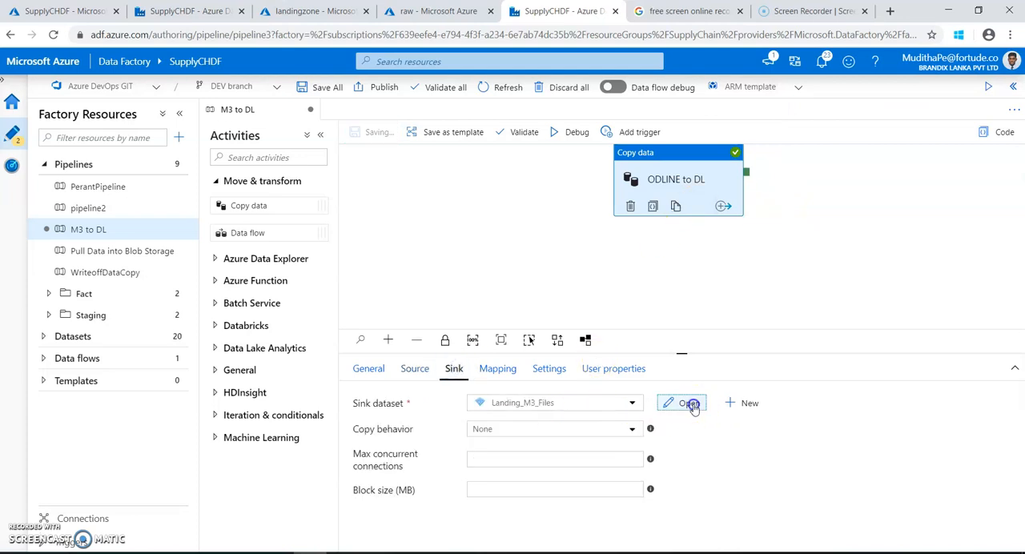
left_click(682, 339)
left_click(298, 305)
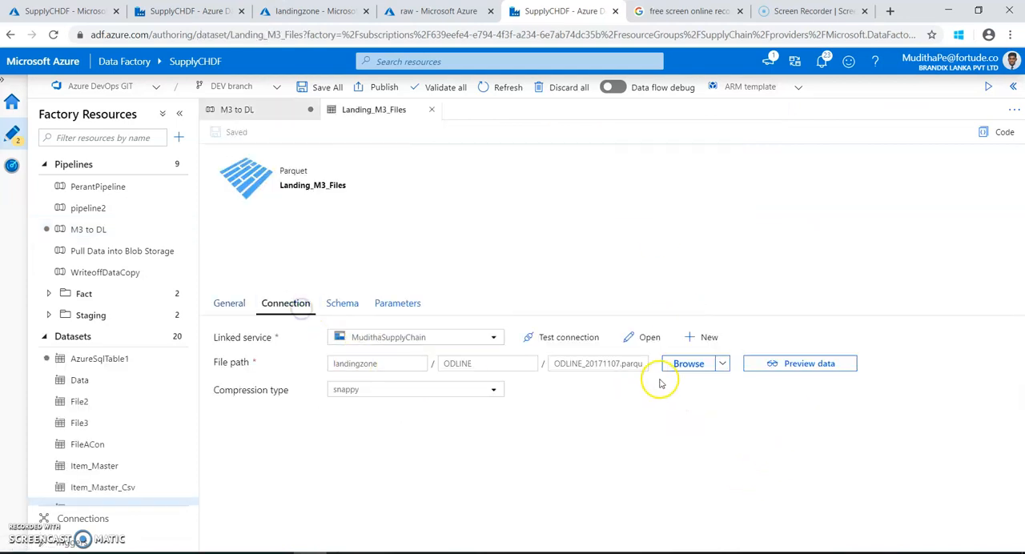
left_click(623, 367)
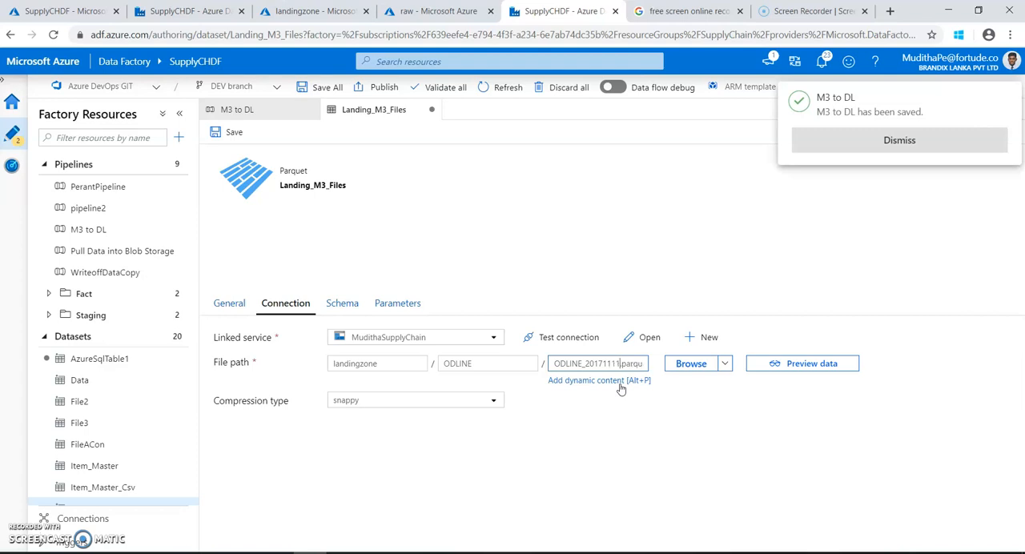
left_click(229, 132)
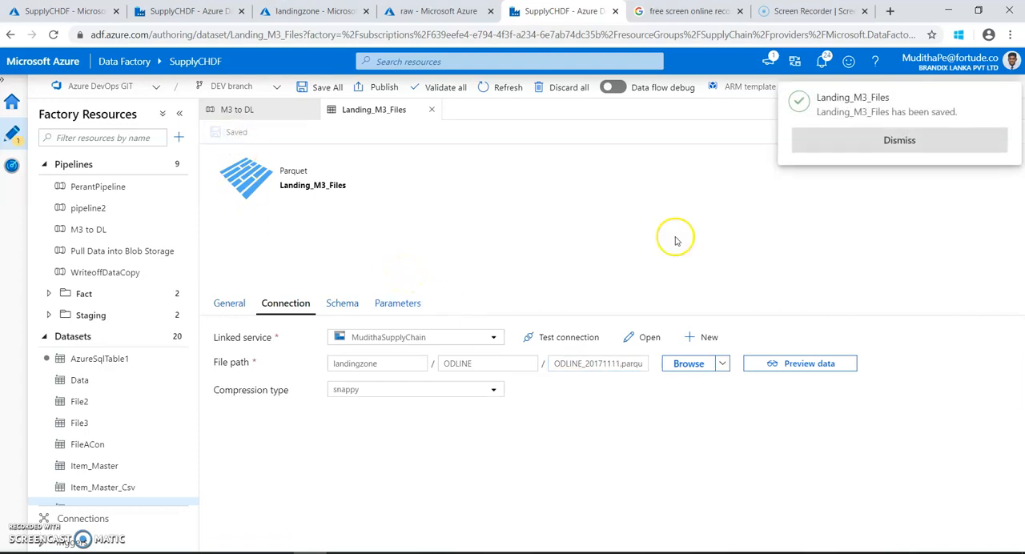
left_click(871, 139)
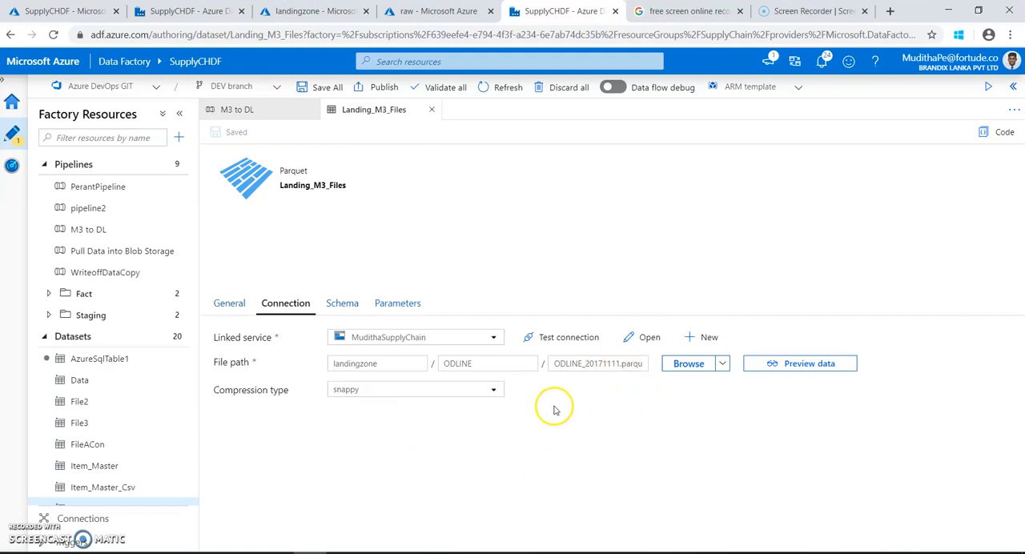
left_click(432, 109)
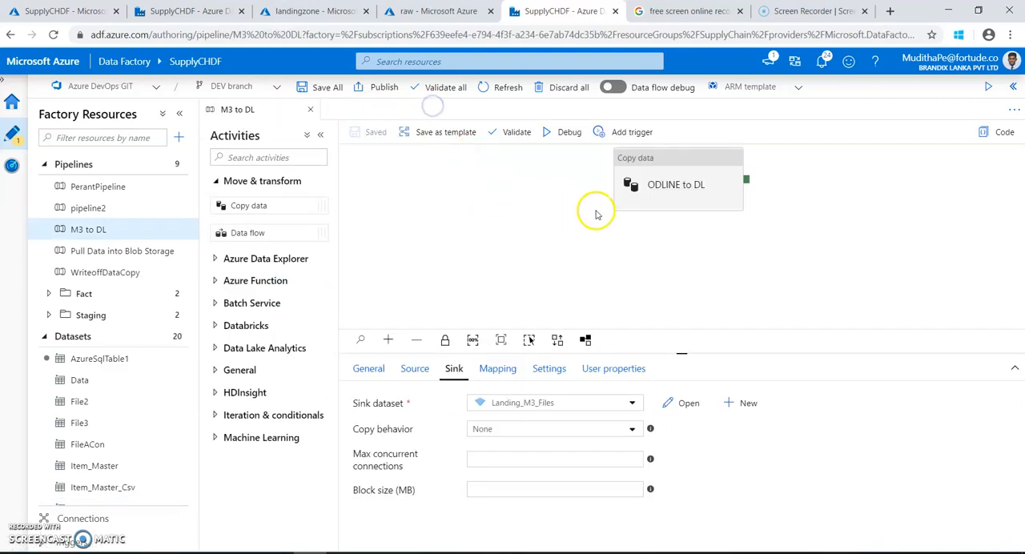
Run the M3 to DL pipeline in debug mode and refresh the landingzone container's ODLINE folder listing.
left_click(564, 132)
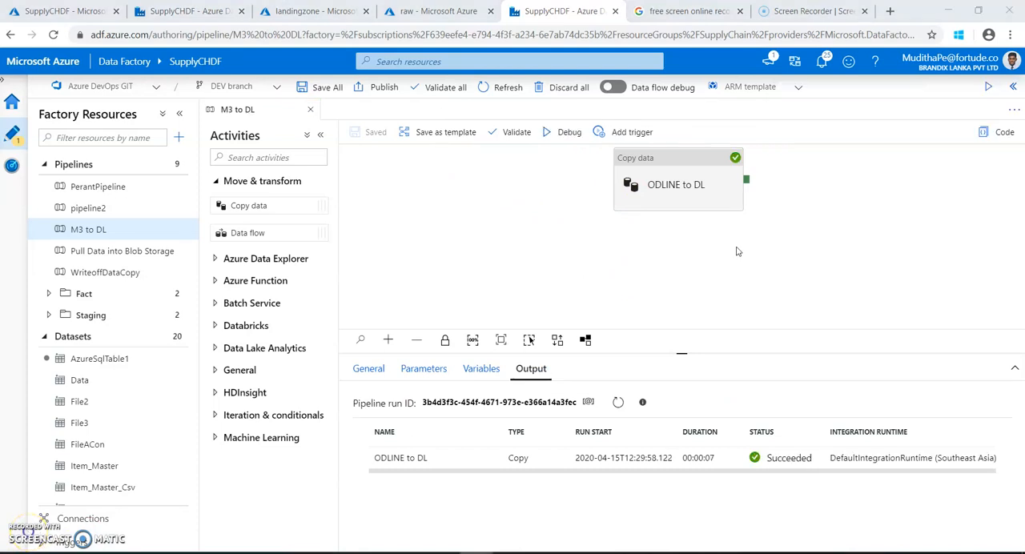
left_click(284, 19)
left_click(375, 136)
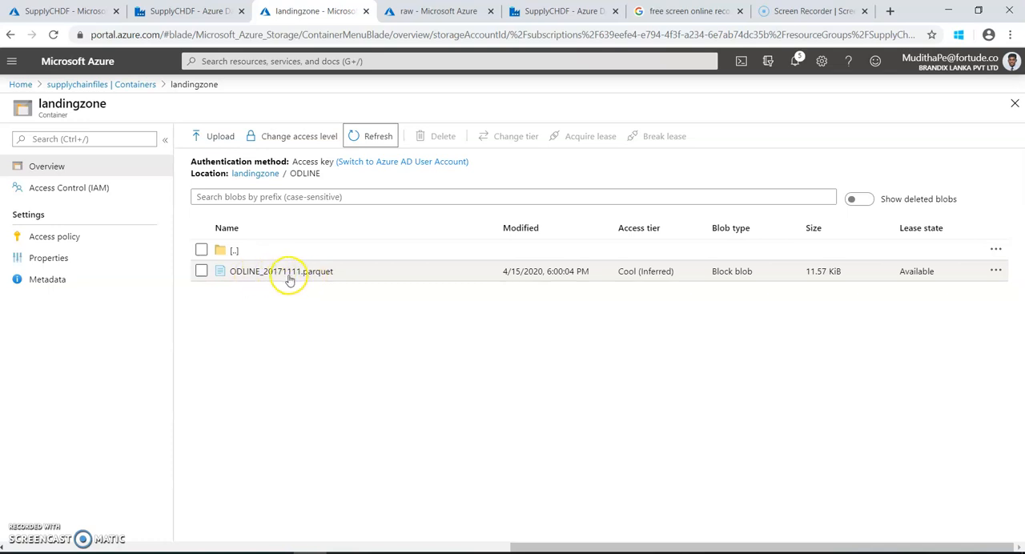
Reopen the ODLINE folder in the landingzone container and delete ODLINE_201711.parquet from the root of the raw container.
left_click(265, 173)
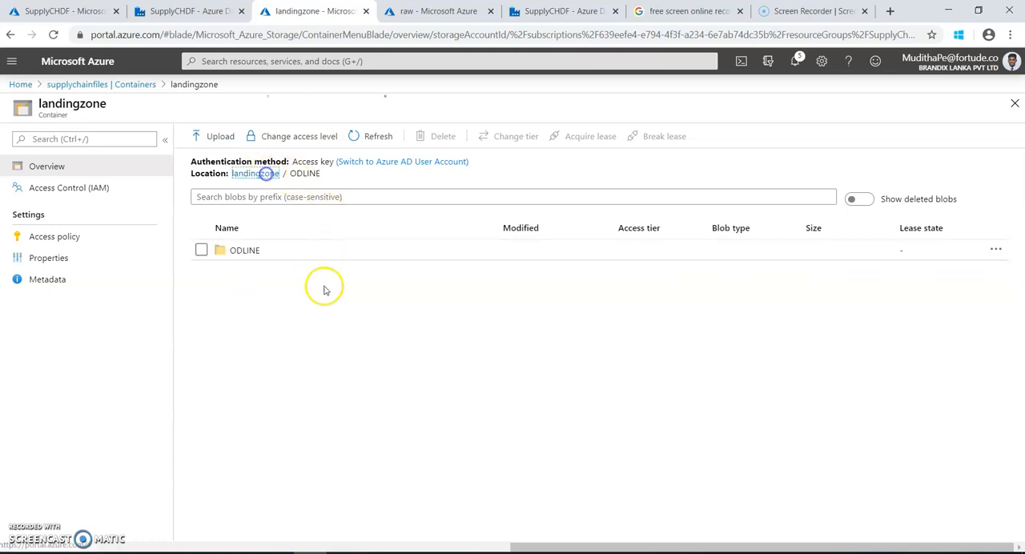
left_click(251, 251)
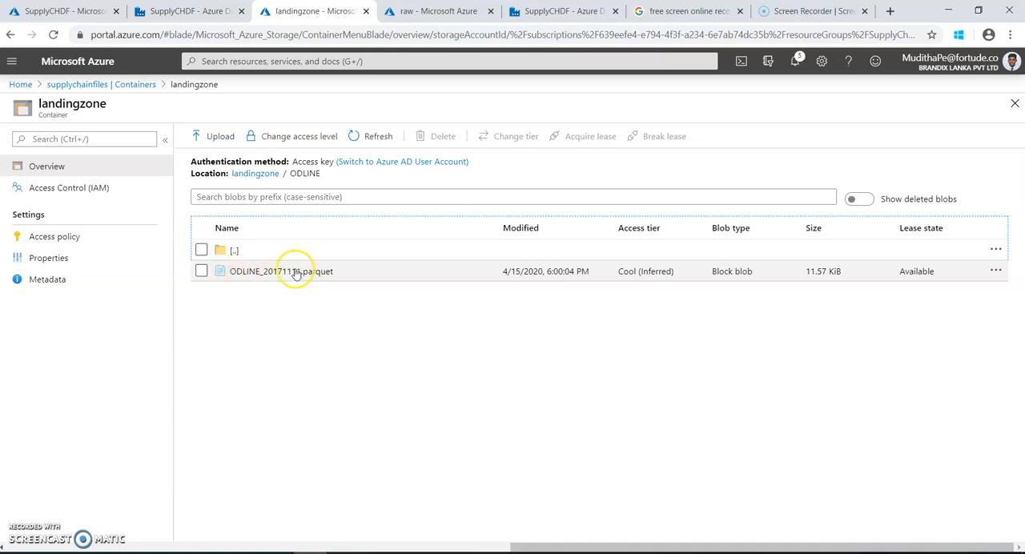
key("ctrl+Tab")
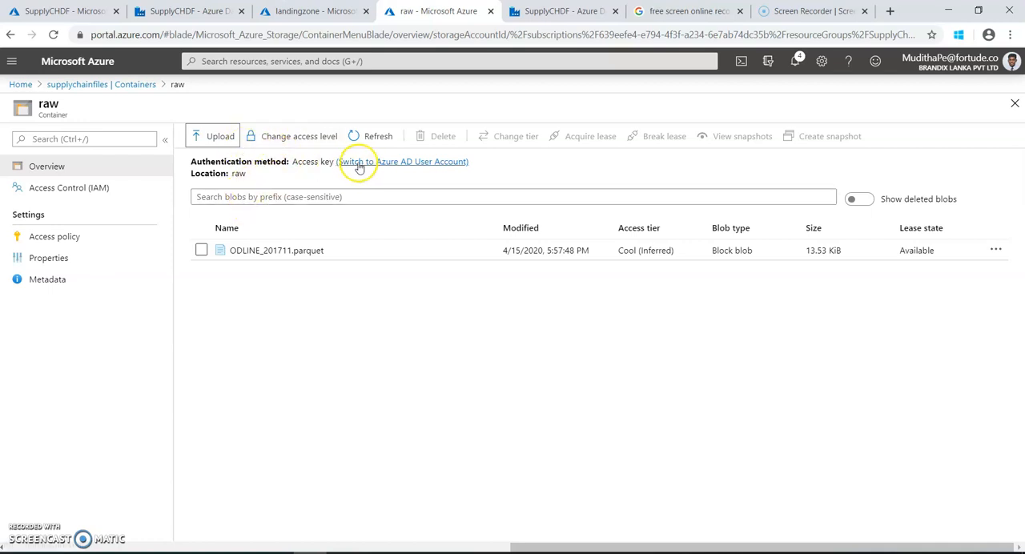
left_click(201, 251)
left_click(995, 249)
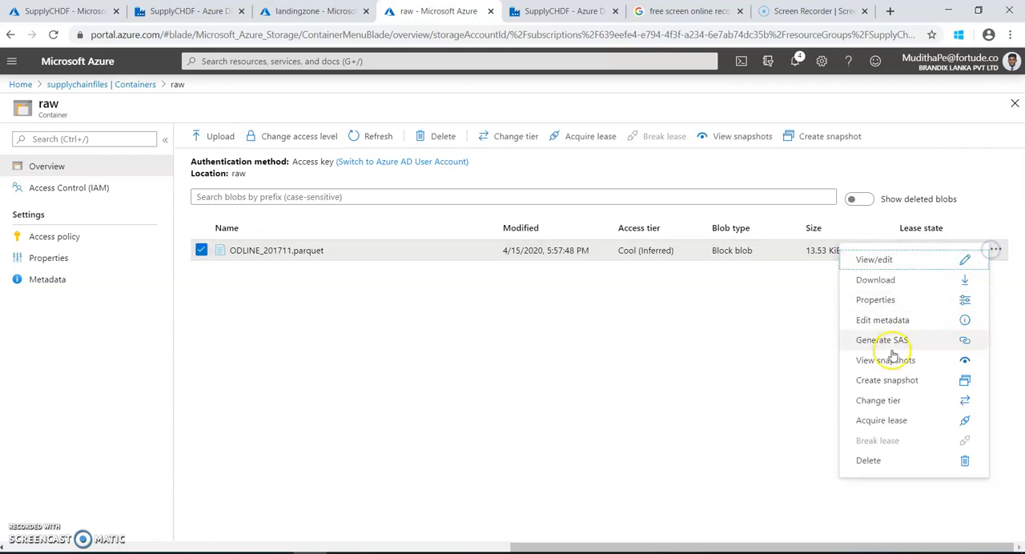
left_click(873, 459)
left_click(647, 446)
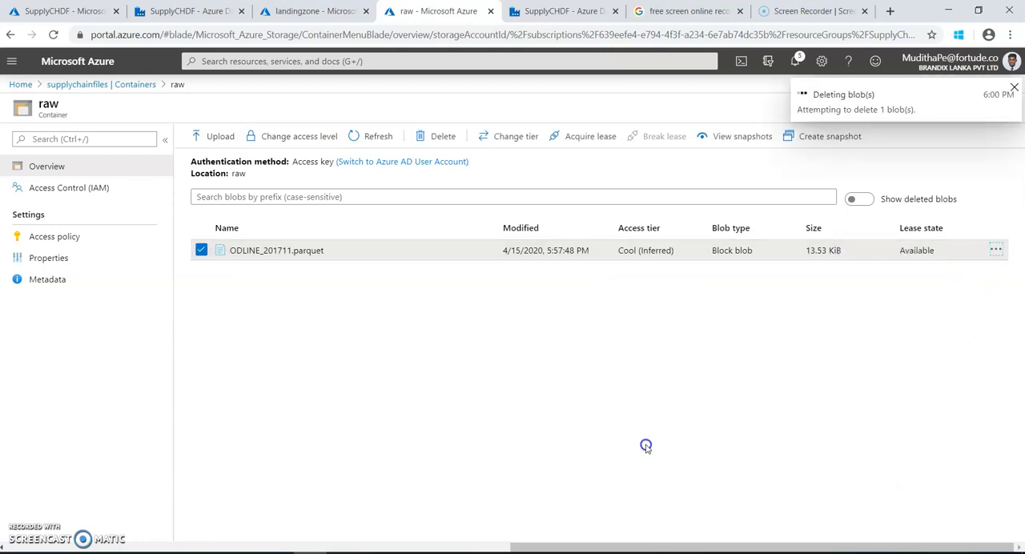
left_click(1013, 90)
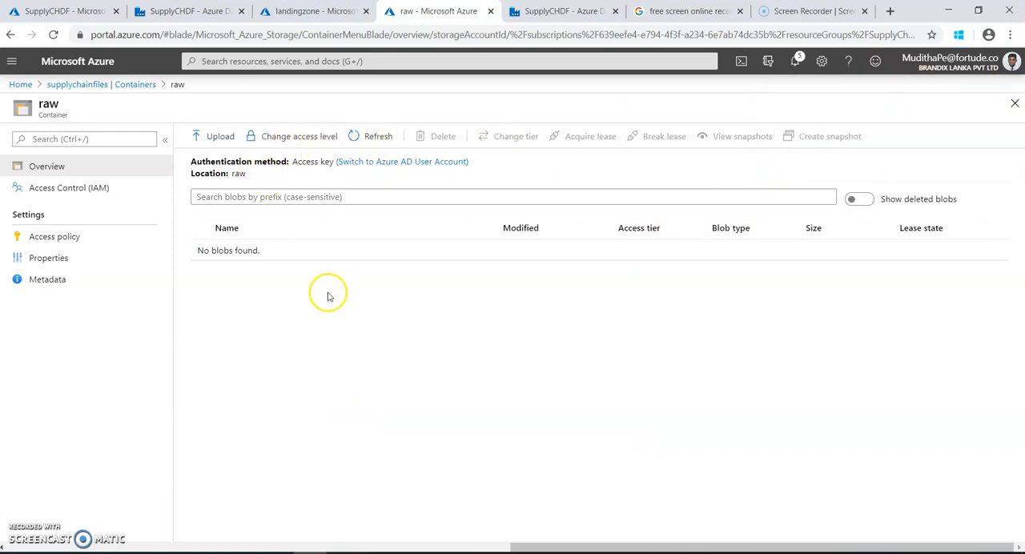
left_click(126, 84)
left_click(231, 289)
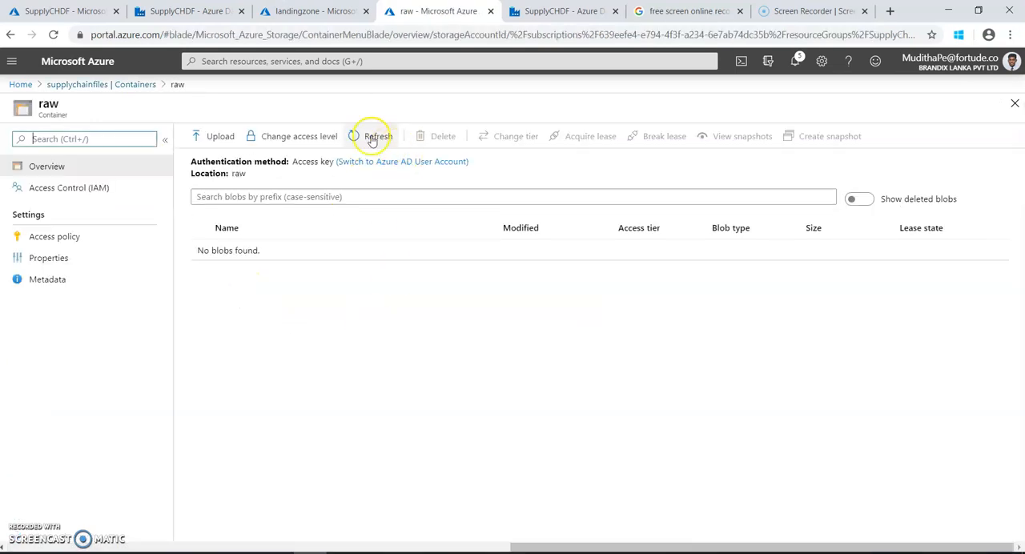
left_click(231, 137)
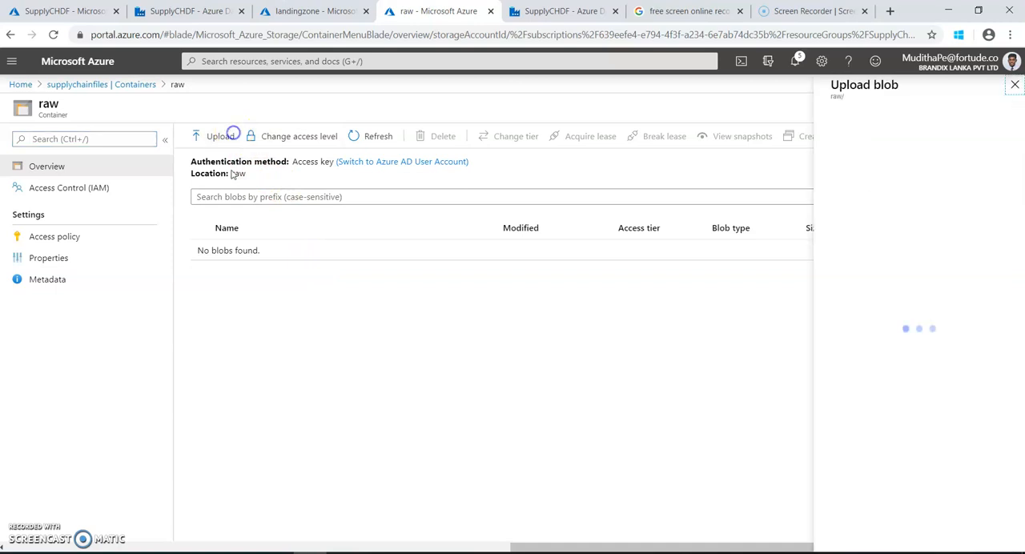
left_click(787, 158)
left_click(998, 134)
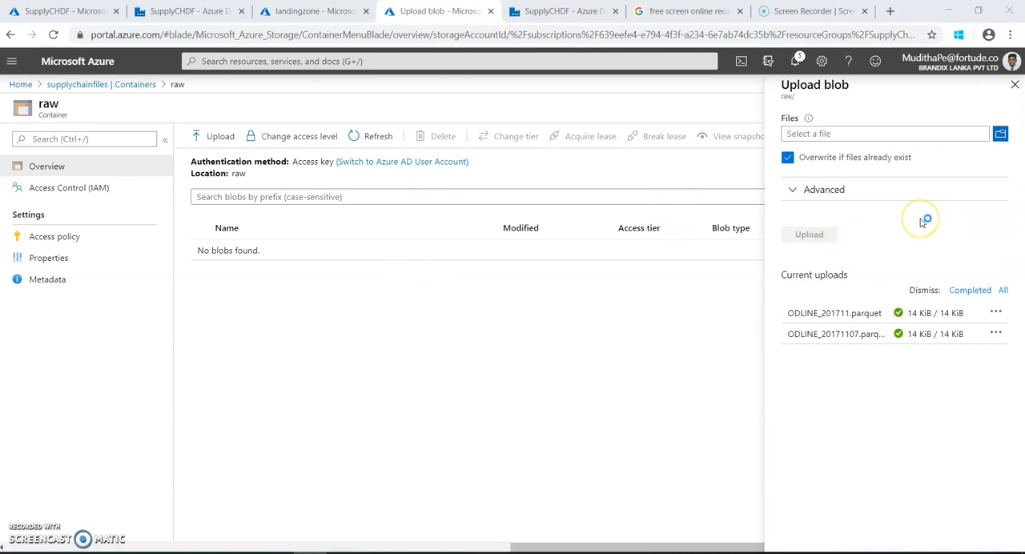
left_click(587, 466)
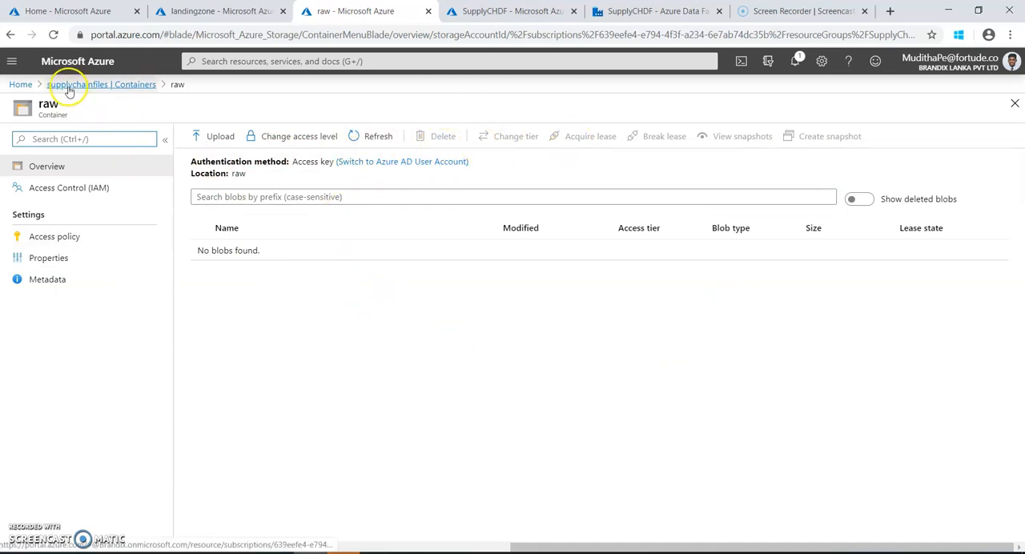
Create a virtual folder named ODLINE in the raw container using Storage Explorer of the supplychainfiles storage account.
left_click(22, 84)
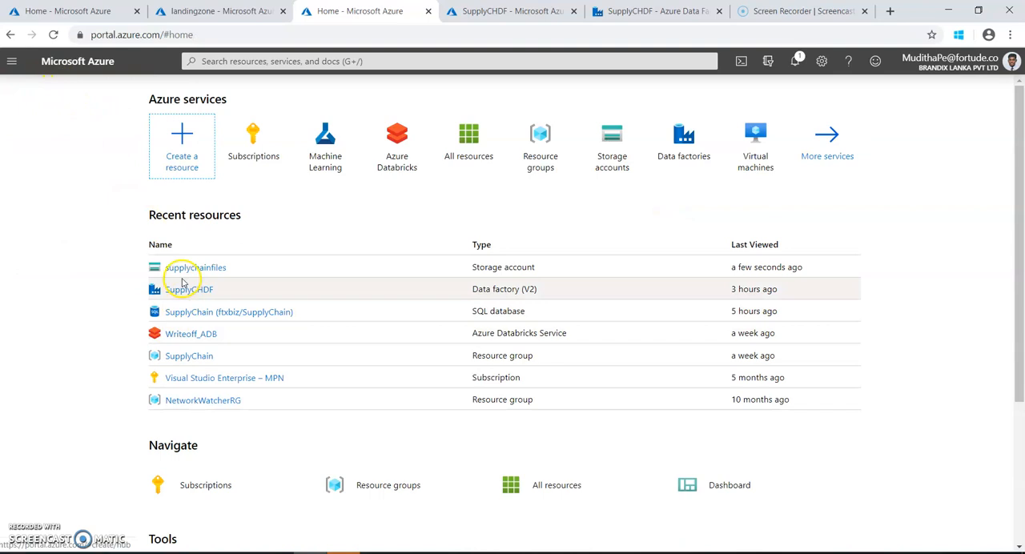
left_click(183, 269)
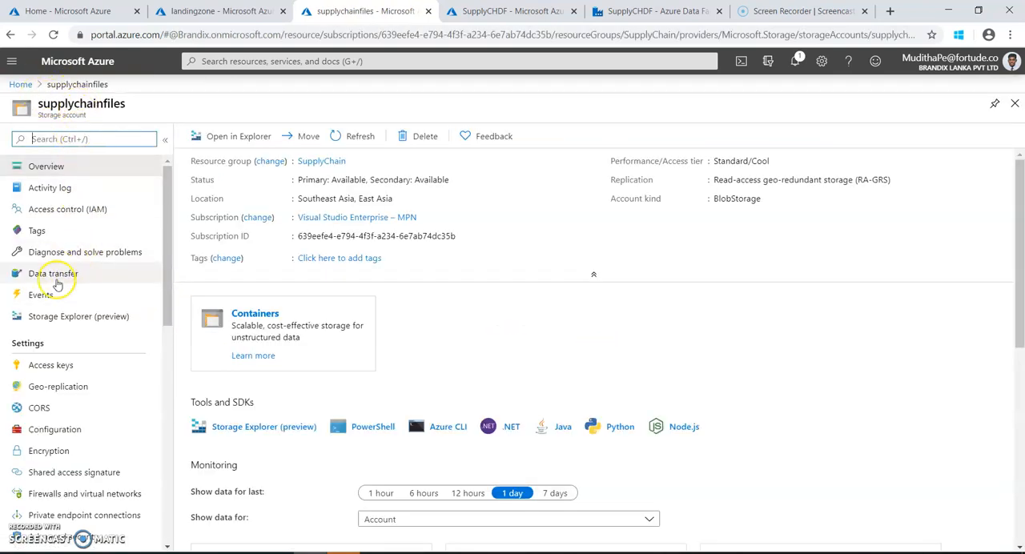
left_click(106, 321)
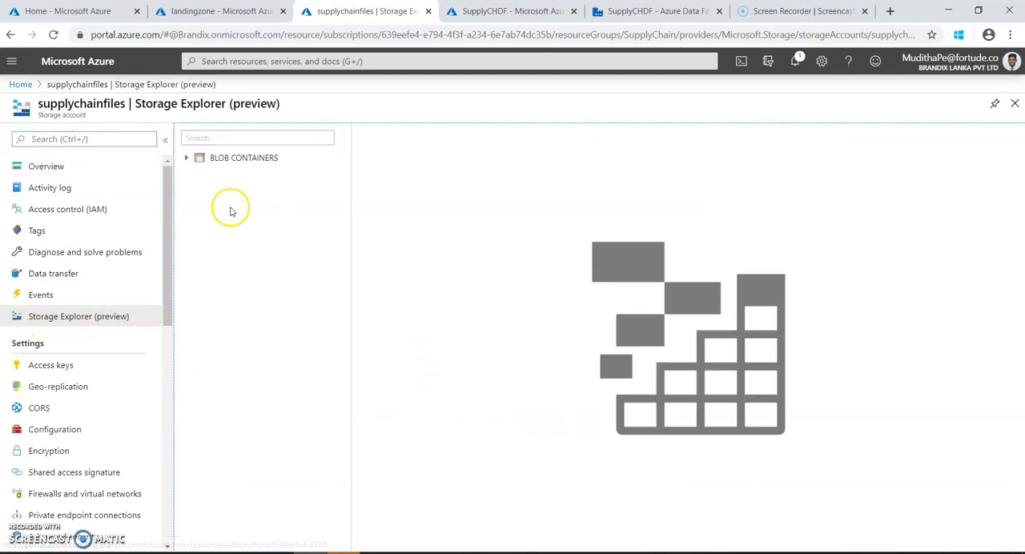
left_click(186, 160)
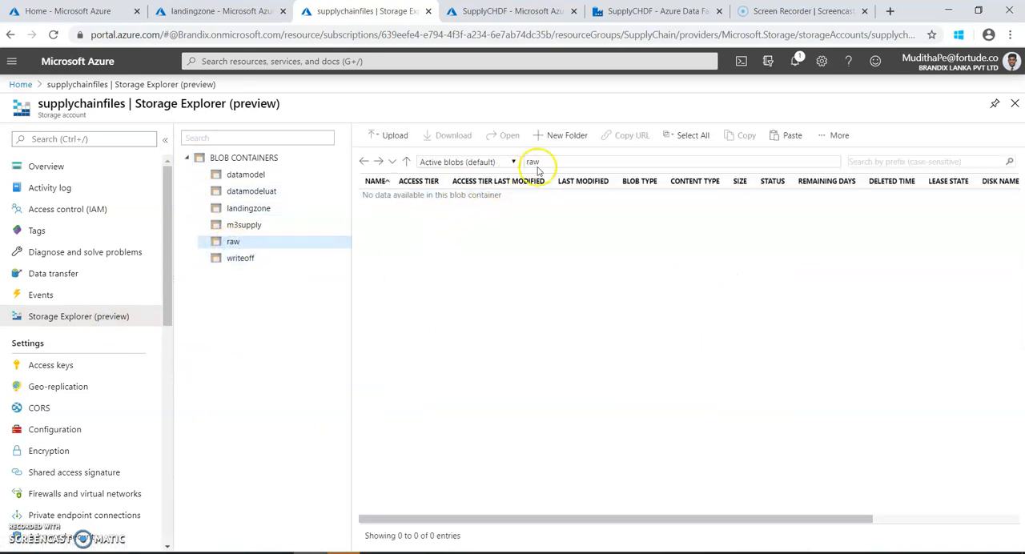
left_click(567, 137)
left_click_drag(873, 135, 791, 134)
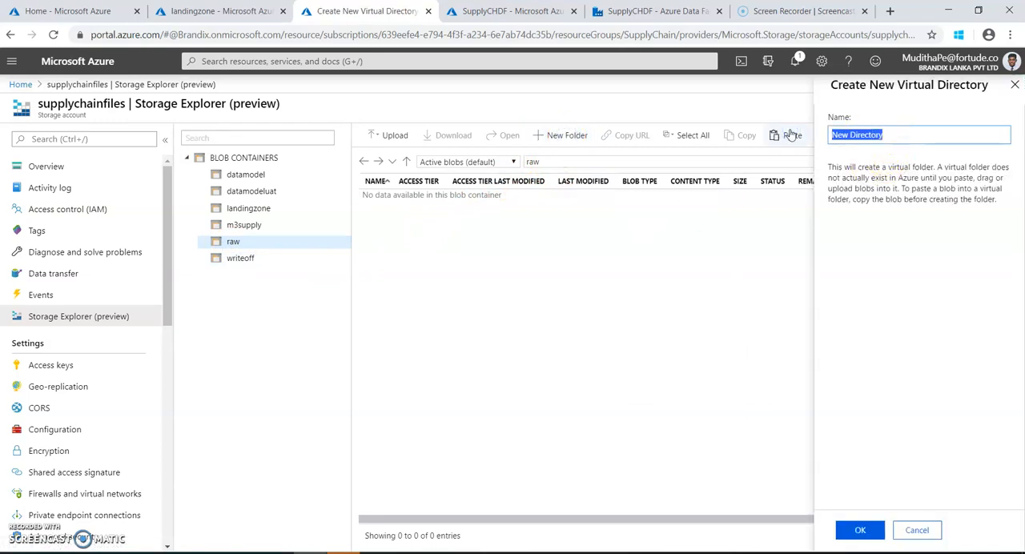
type("ODLINE")
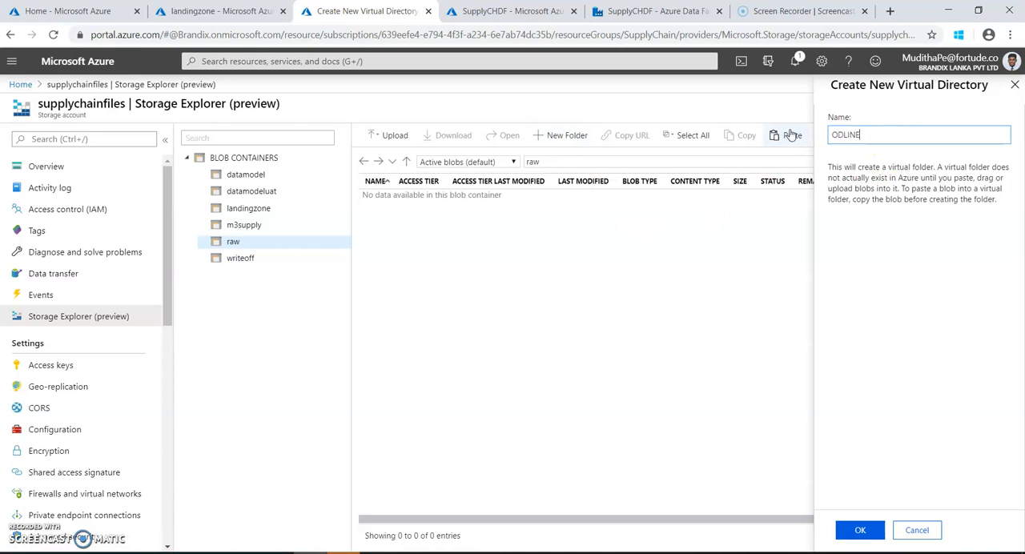
left_click(859, 531)
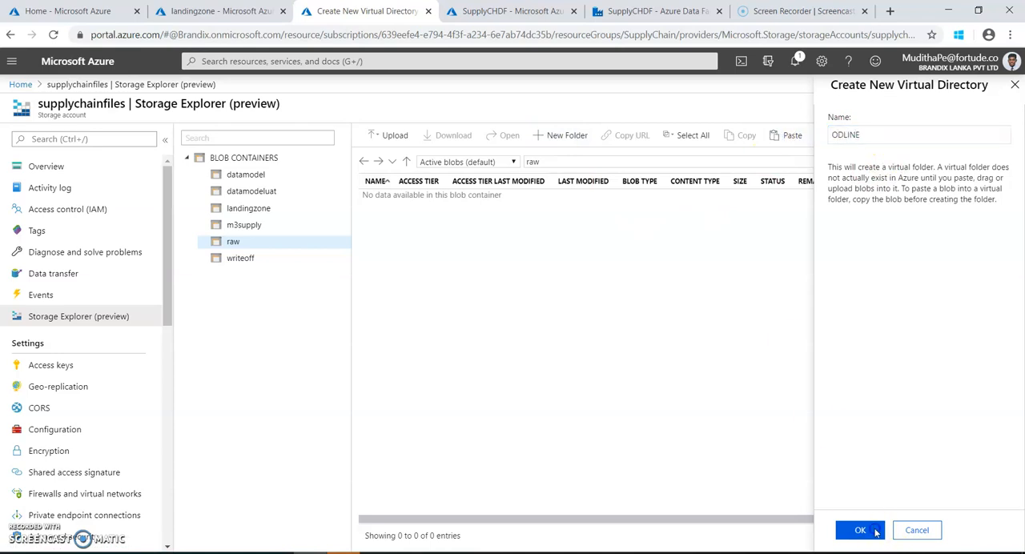
Upload ODLINE_201711.parquet from the Desktop into the raw container's ODLINE folder with overwriting of existing files enabled.
left_click(393, 136)
left_click(837, 157)
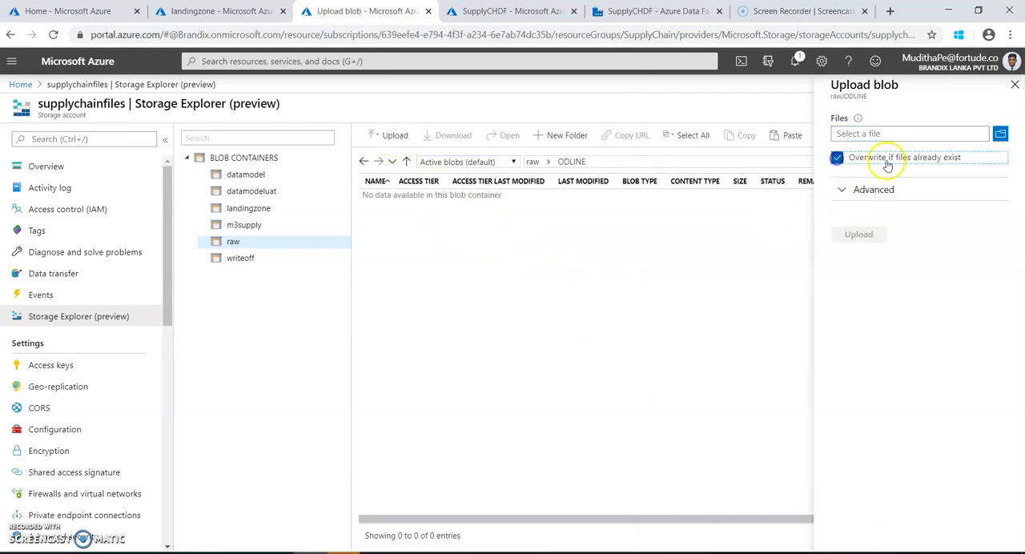
left_click(1001, 135)
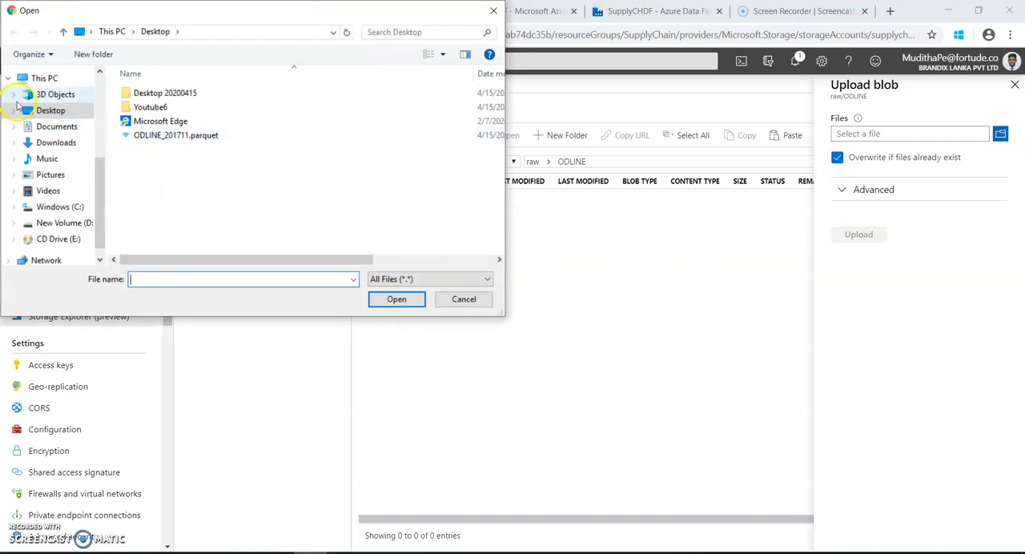
left_click(133, 141)
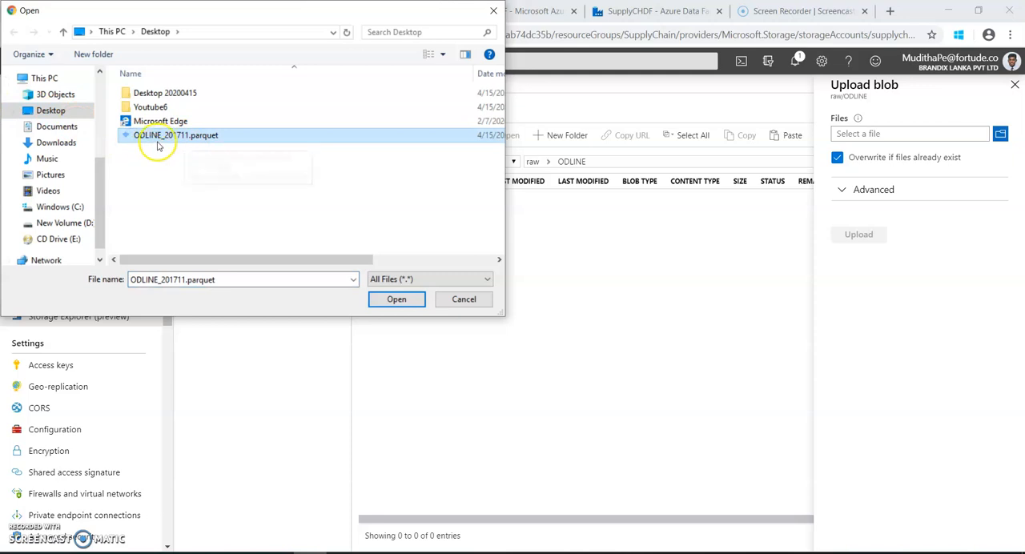
left_click(392, 301)
left_click(858, 235)
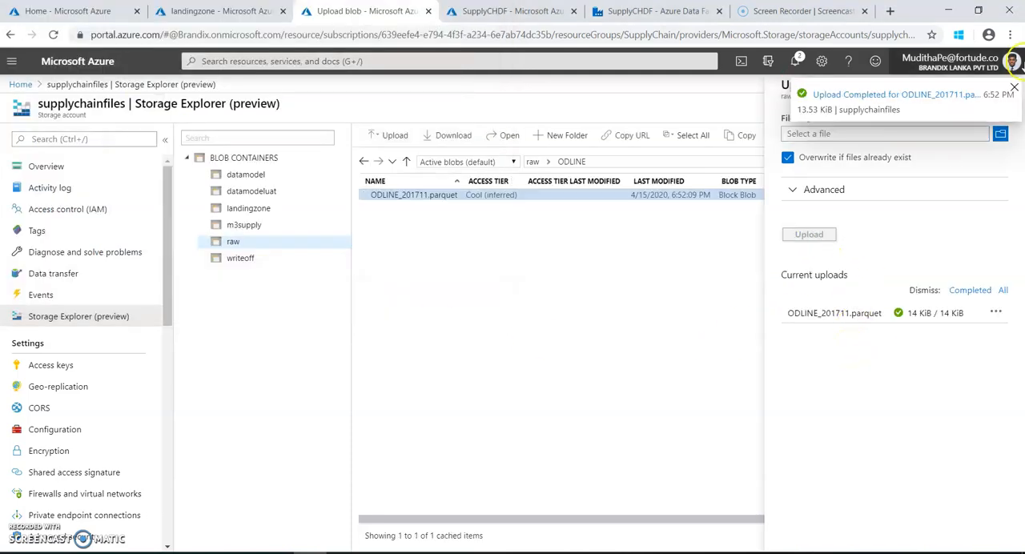
left_click(1014, 87)
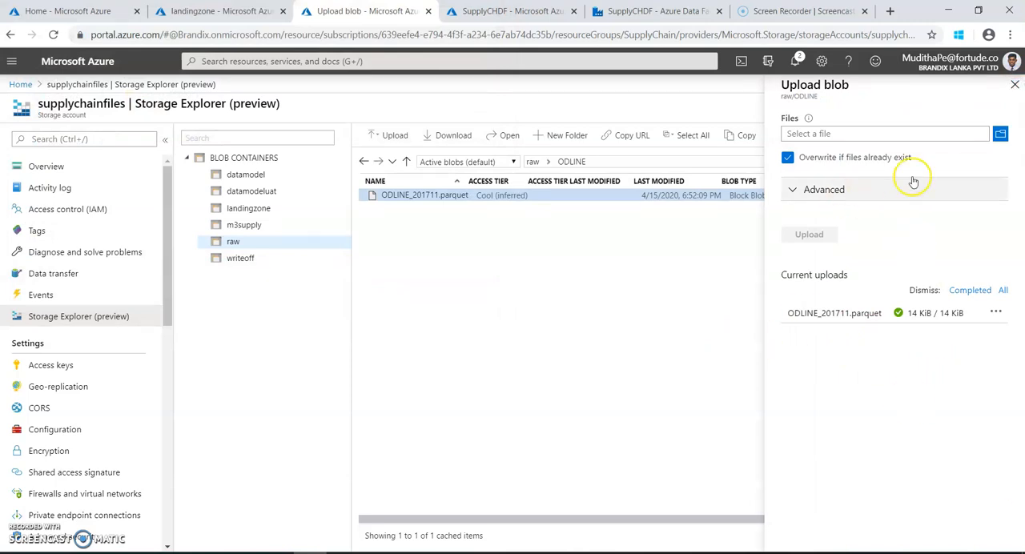
left_click(1015, 85)
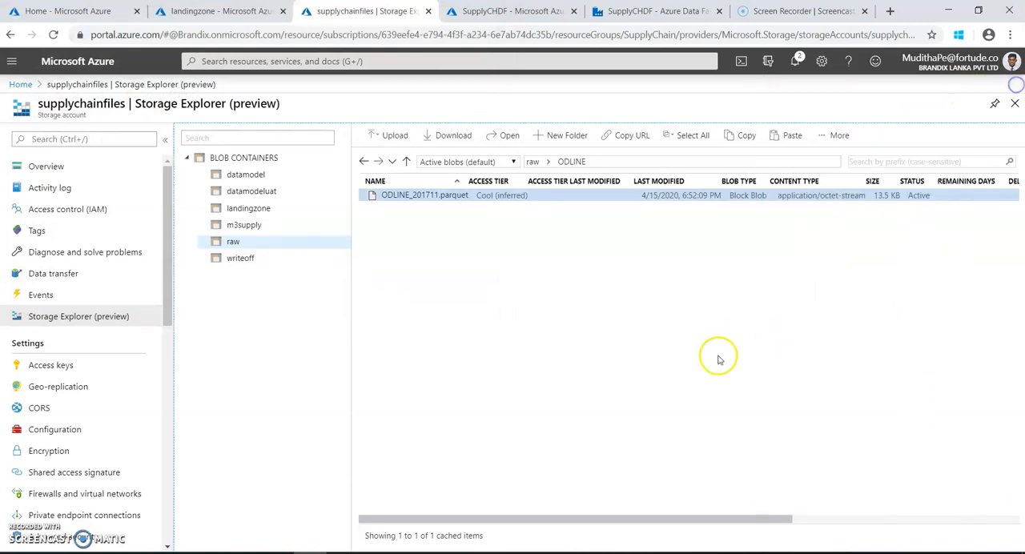
Open the raw container from the supplychainfiles account overview and check the contents of its ODLINE folder.
left_click(26, 168)
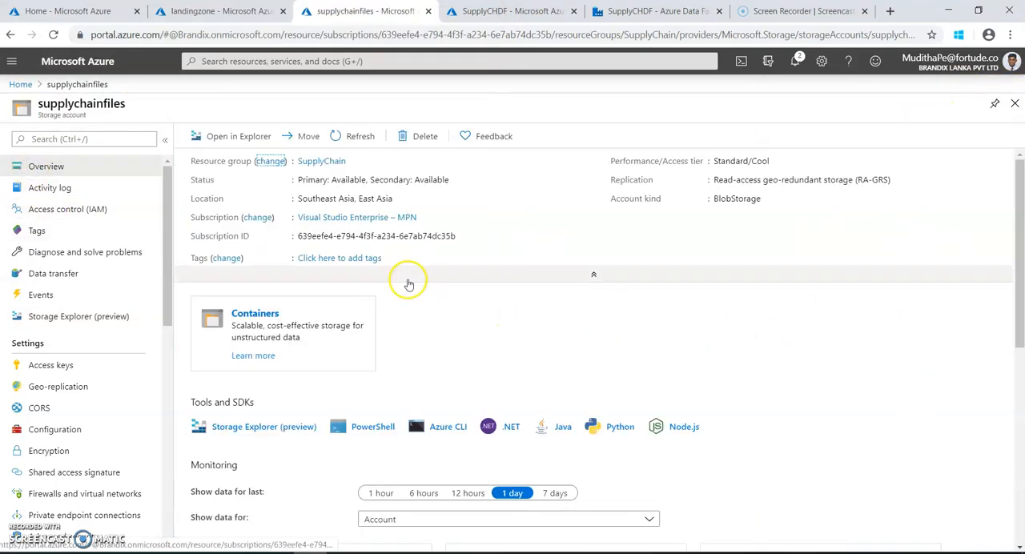
left_click(325, 337)
left_click(229, 289)
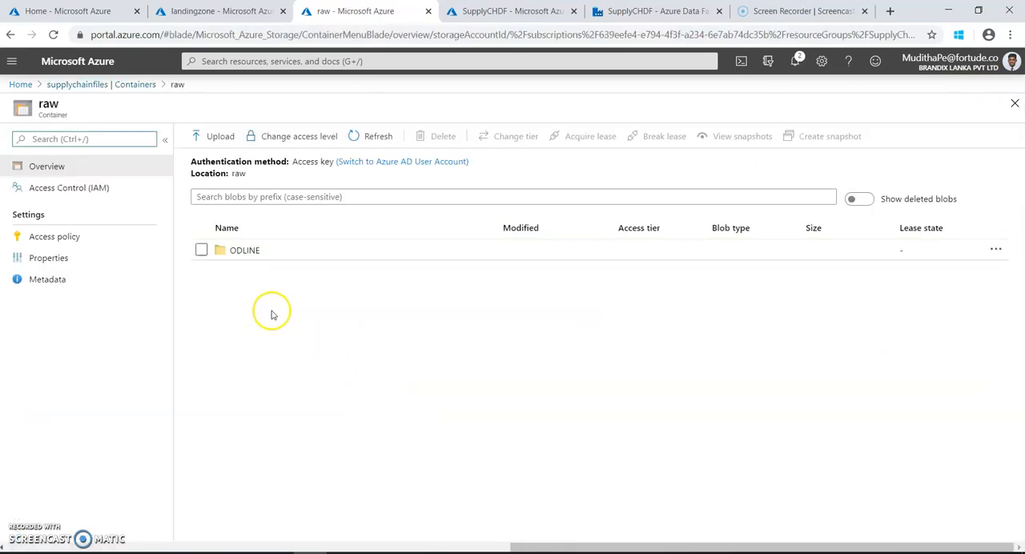
left_click(245, 251)
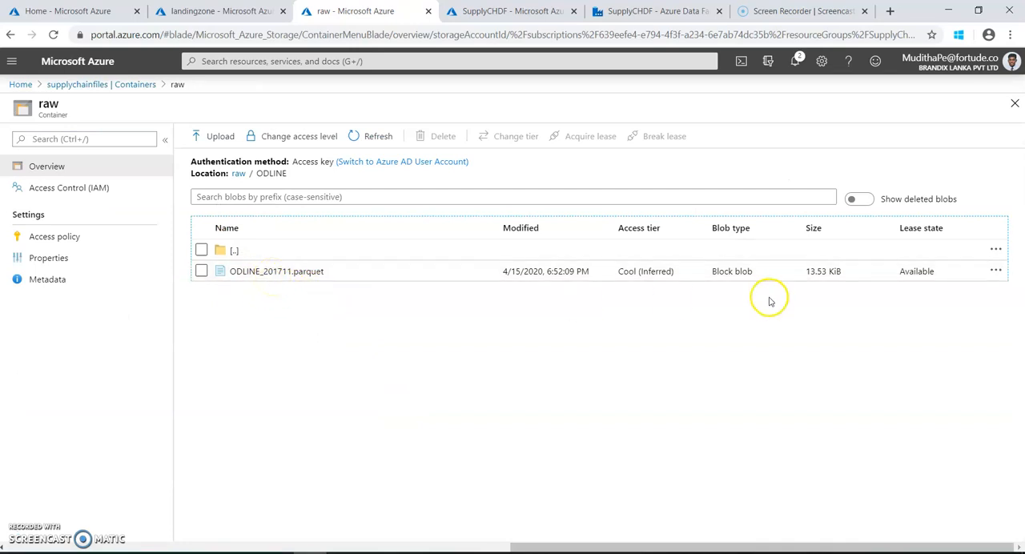
left_click(365, 423)
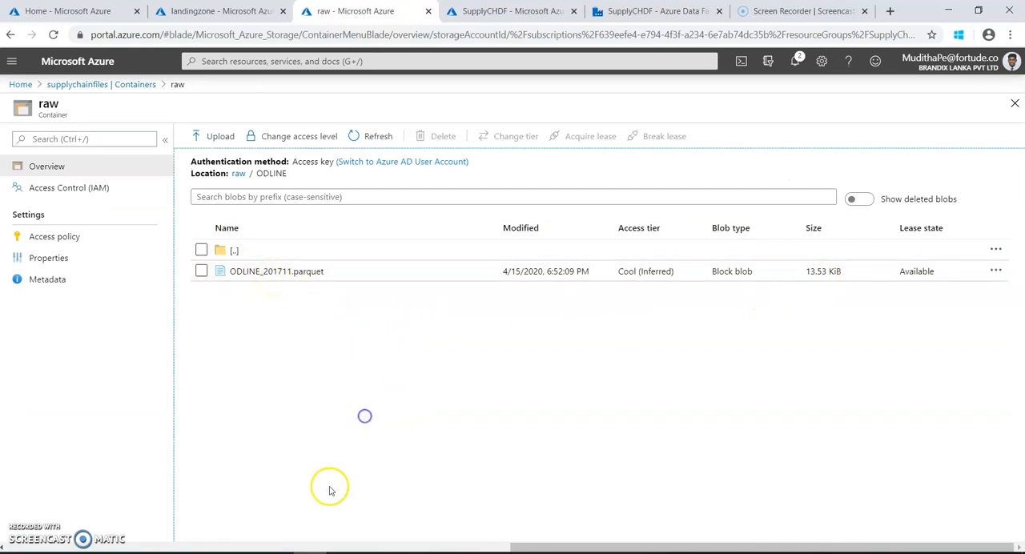
Compare the daily file in the landingzone container's ODLINE folder with the monthly file in raw's ODLINE folder.
left_click(201, 12)
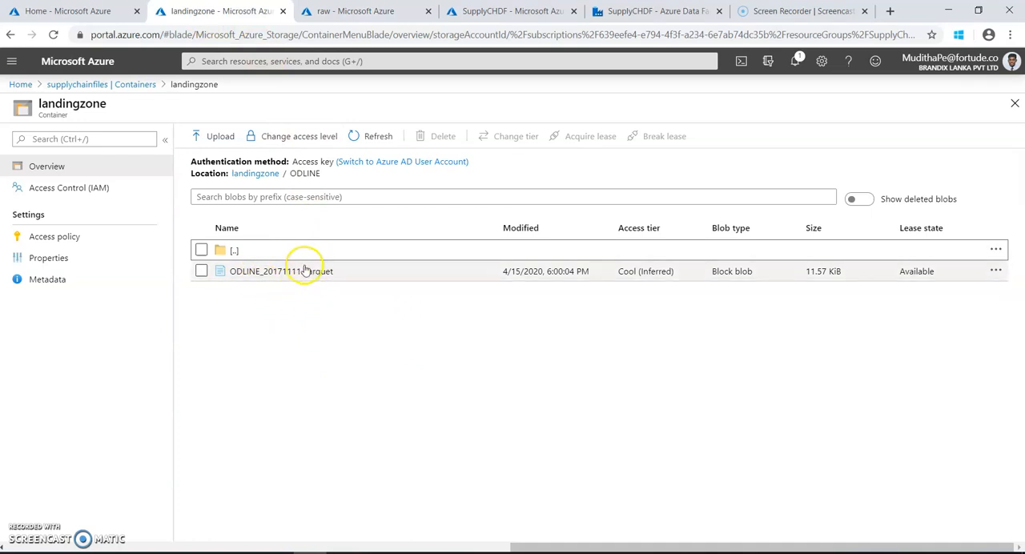
left_click(325, 11)
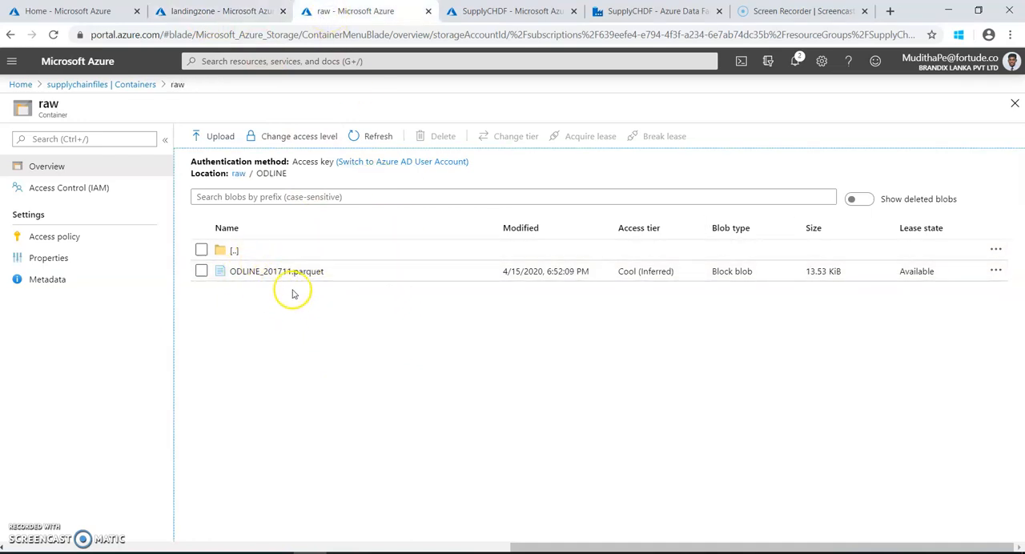
left_click(222, 16)
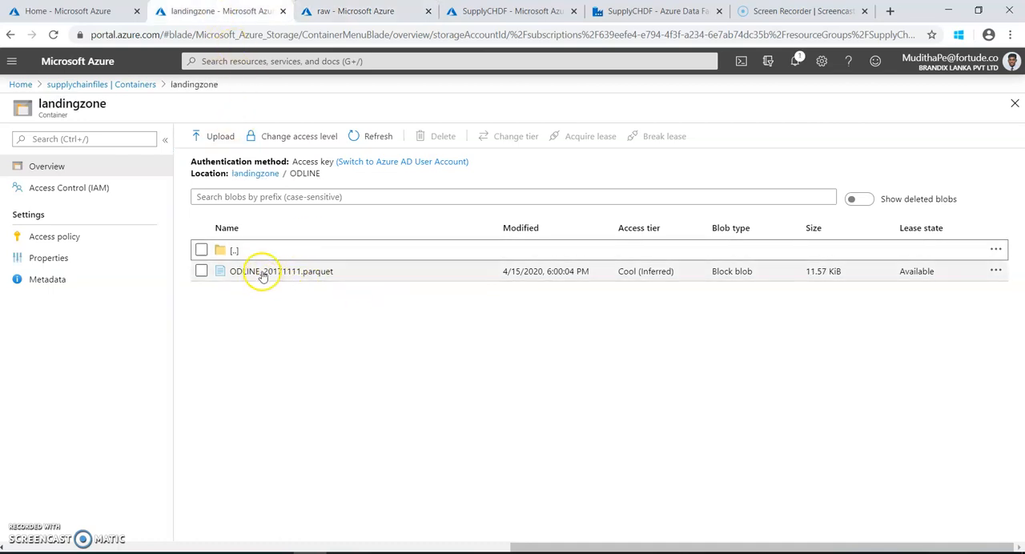
left_click(340, 12)
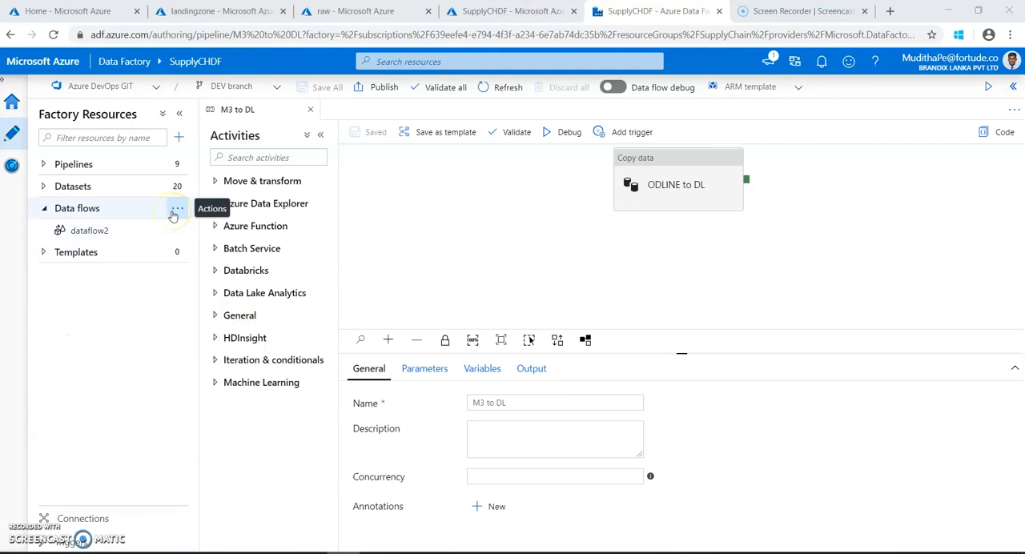
Review the M3 to DL pipeline among Data Factory's pipelines and go back to the landingzone container's ODLINE folder.
left_click(174, 213)
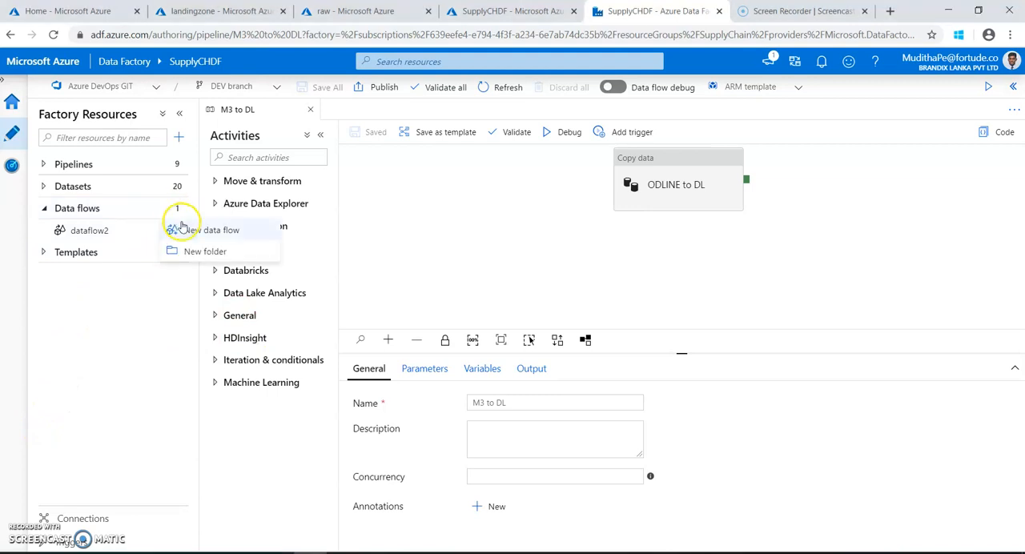
left_click(88, 343)
left_click(44, 208)
left_click(44, 165)
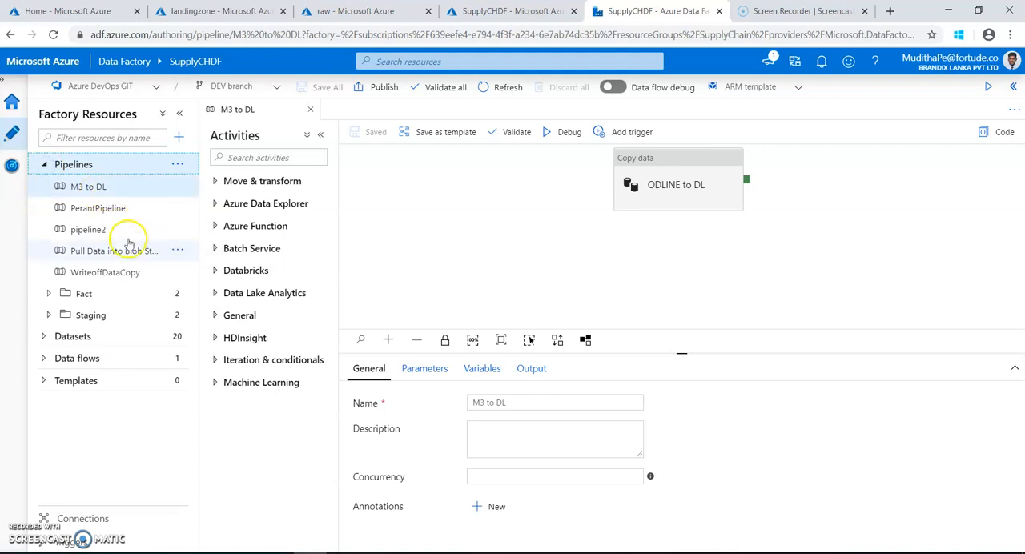
left_click(105, 189)
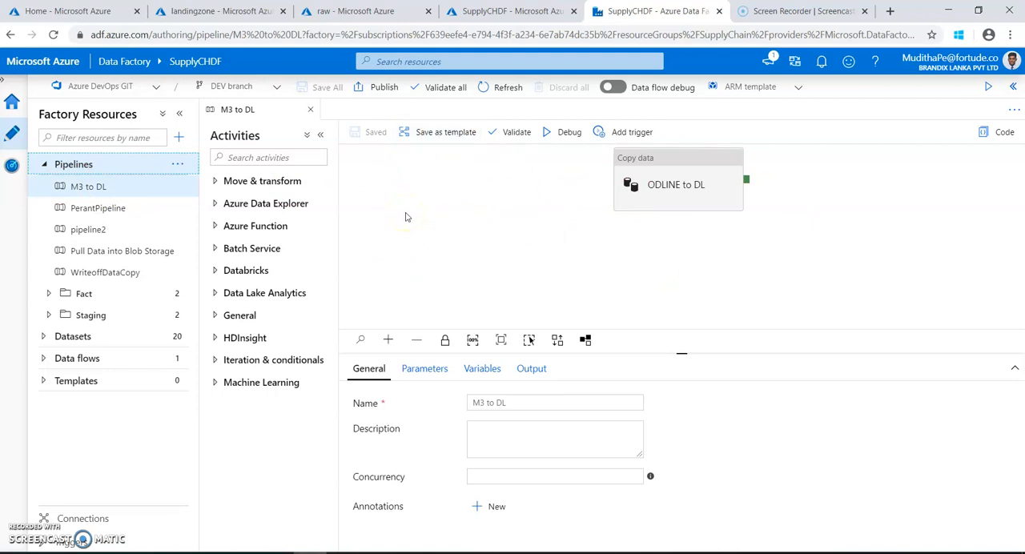
left_click(231, 13)
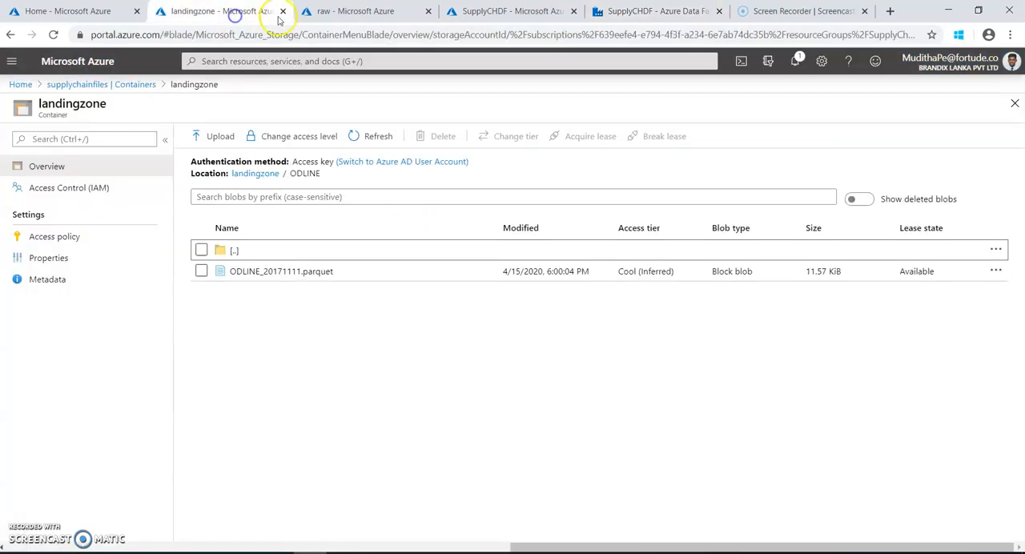
Compare the monthly file in raw's ODLINE folder with landingzone's daily file and return to the SupplyCHDF data factory.
left_click(338, 13)
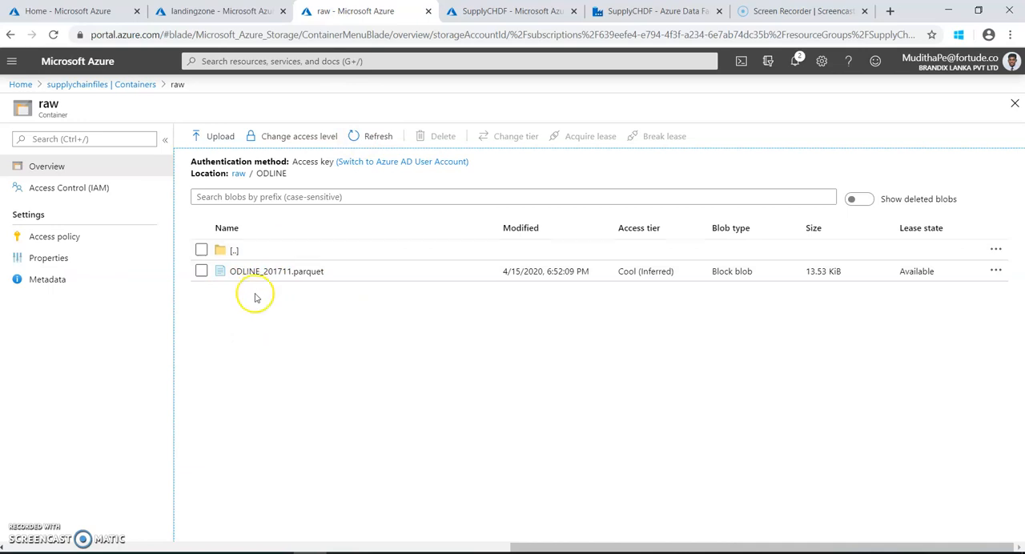
left_click(218, 11)
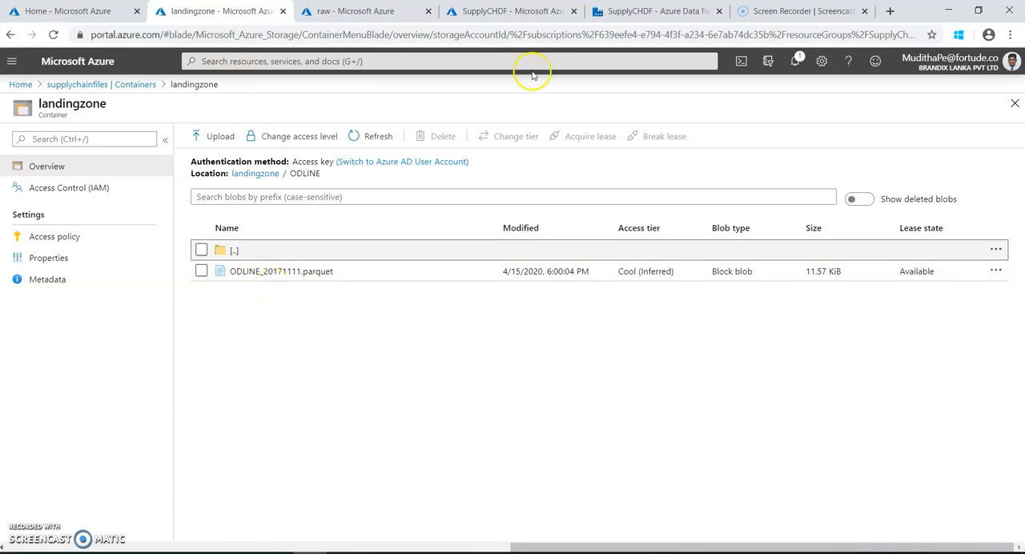
left_click(505, 11)
left_click(631, 12)
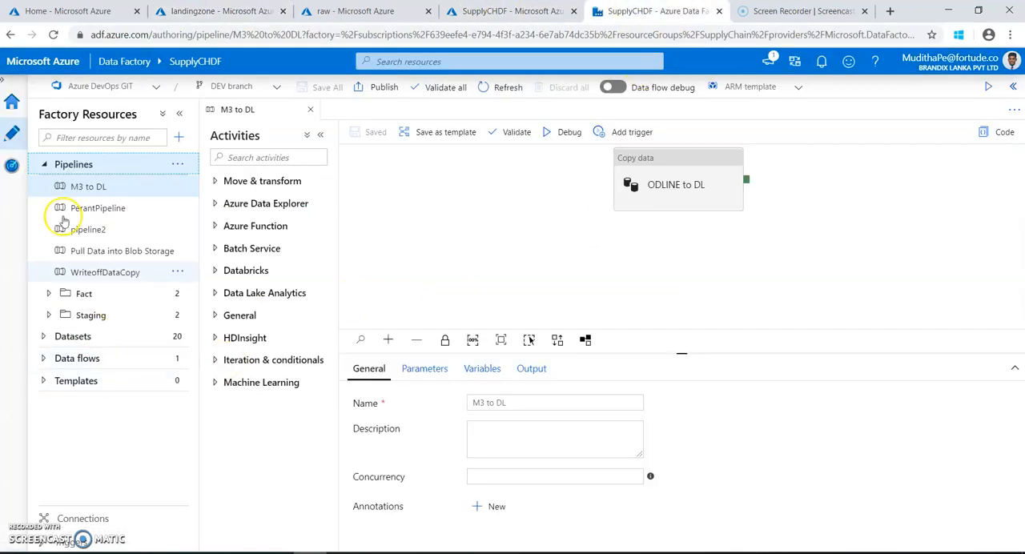
Create a new Mapping Data Flow among the factory's data flows.
left_click(44, 165)
left_click(44, 210)
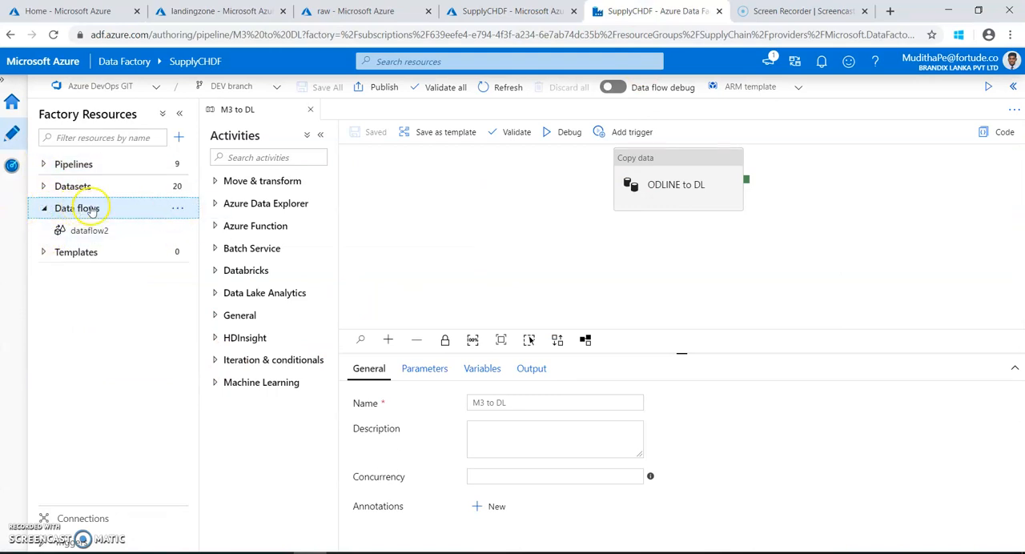
left_click(177, 209)
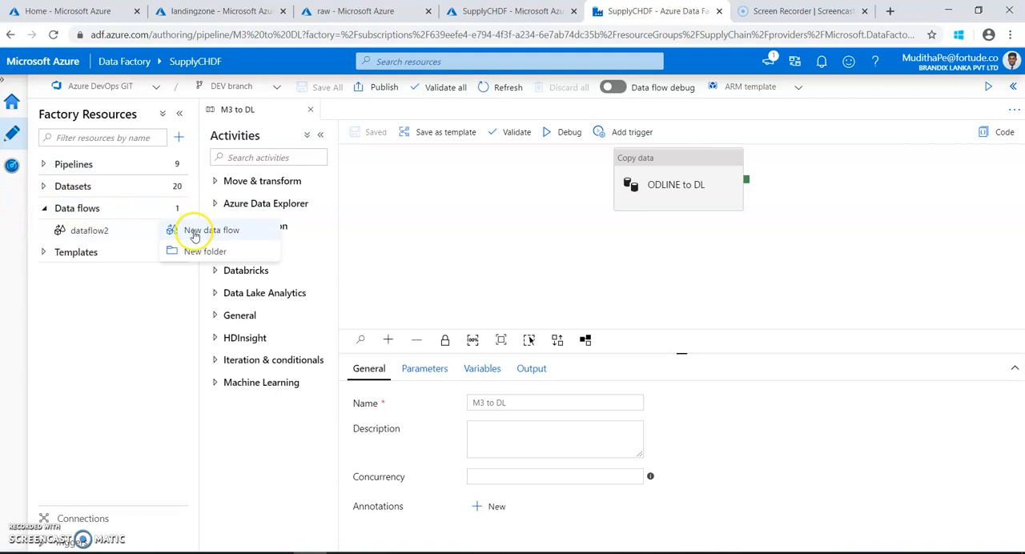
left_click(194, 232)
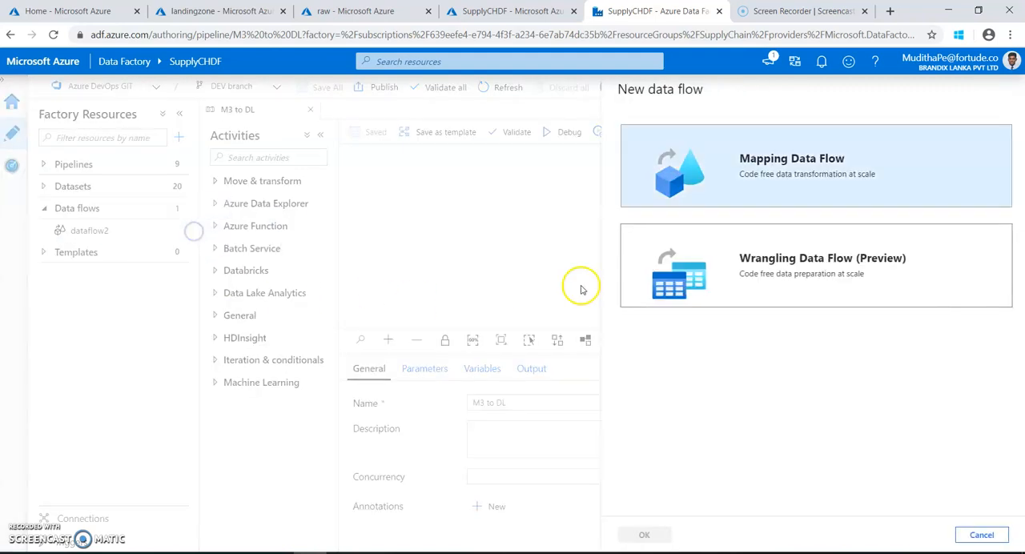
left_click(768, 175)
left_click(646, 534)
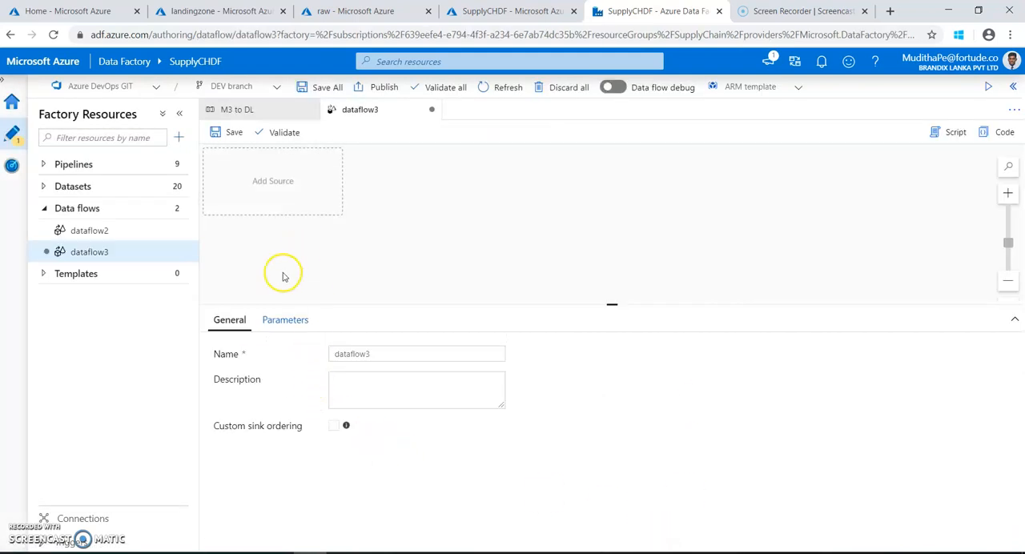
Name the new data flow Append M3 files and save it.
left_click_drag(380, 355, 323, 355)
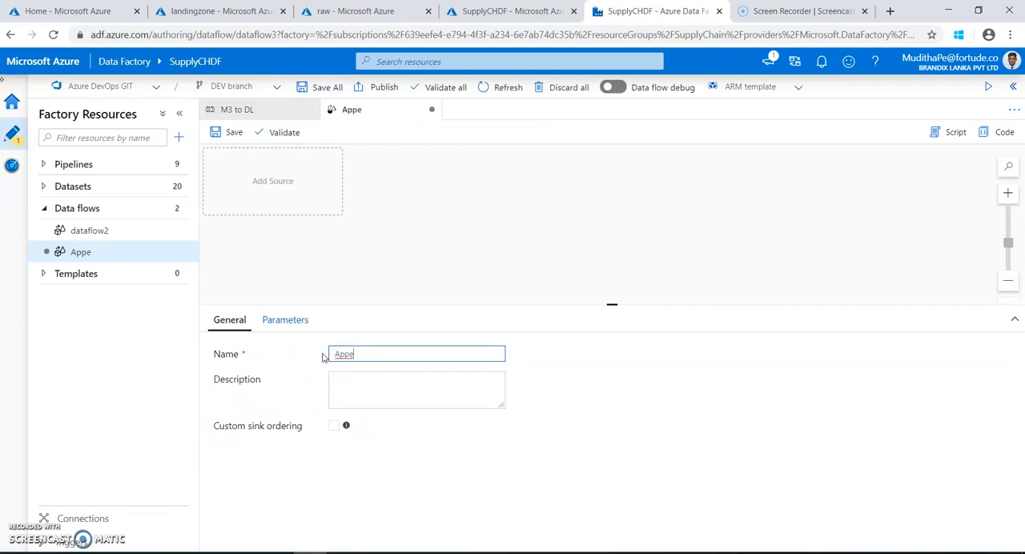
type("Append M3 files")
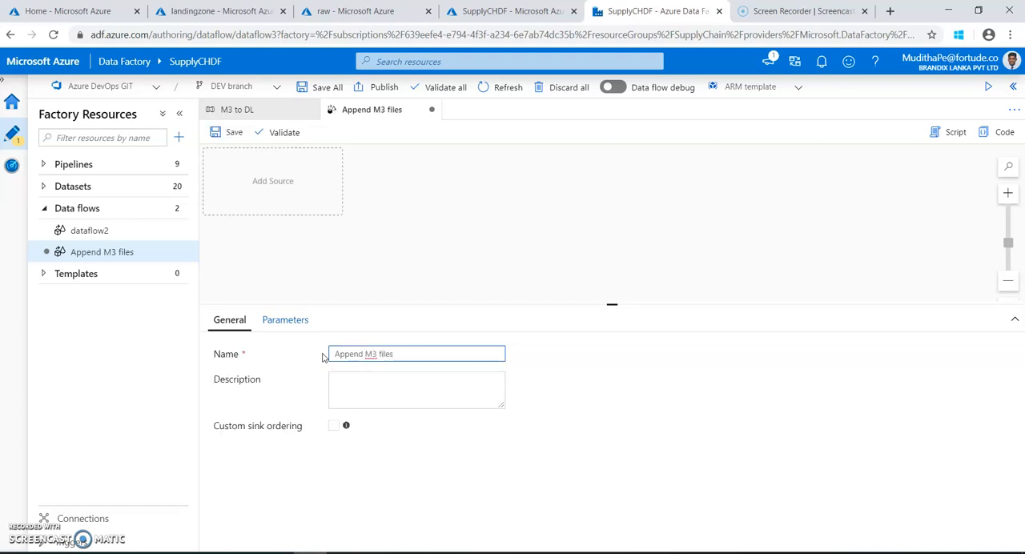
left_click(228, 133)
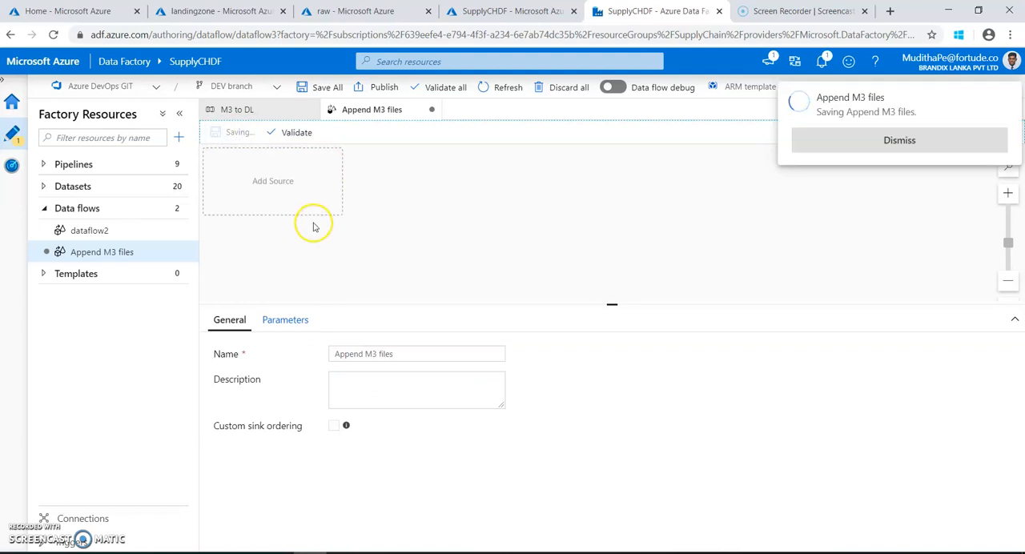
left_click(865, 138)
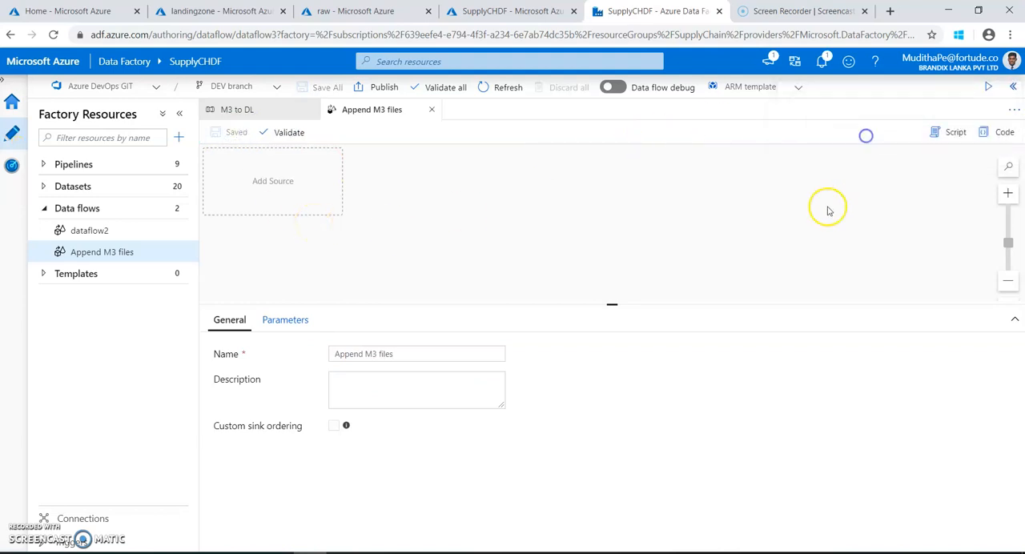
Add a source to the Append M3 files data flow and name its output stream Landin_Source.
left_click(305, 202)
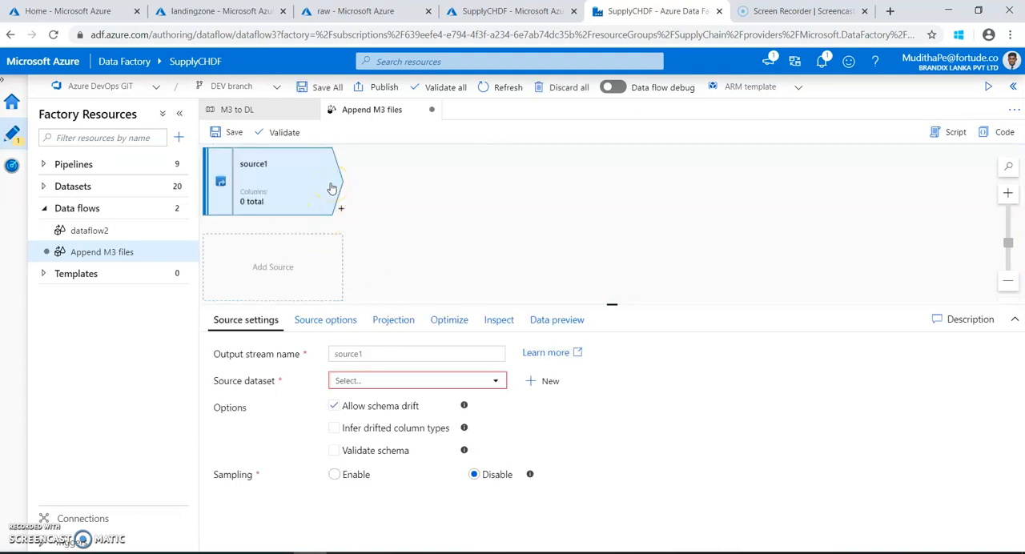
double_click(352, 353)
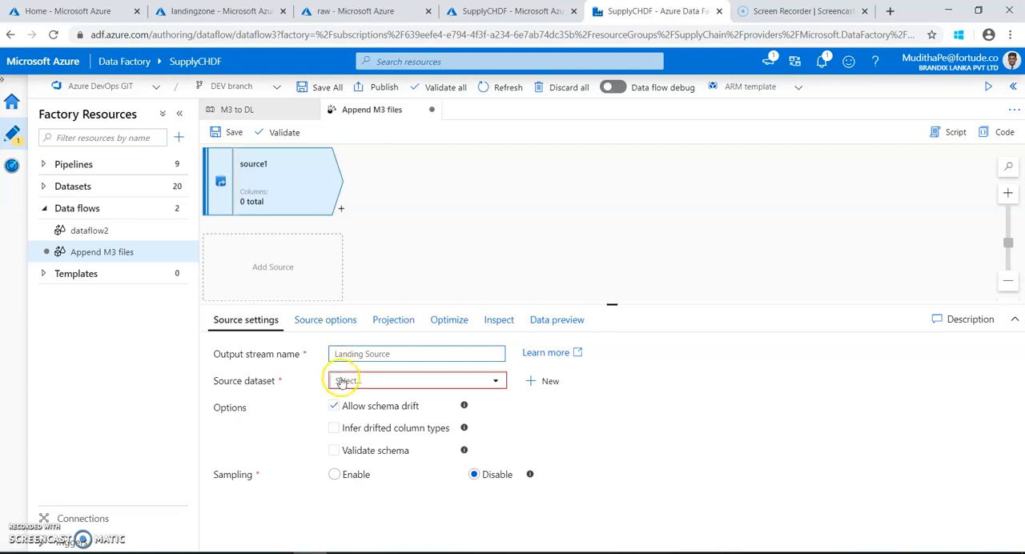
left_click(342, 383)
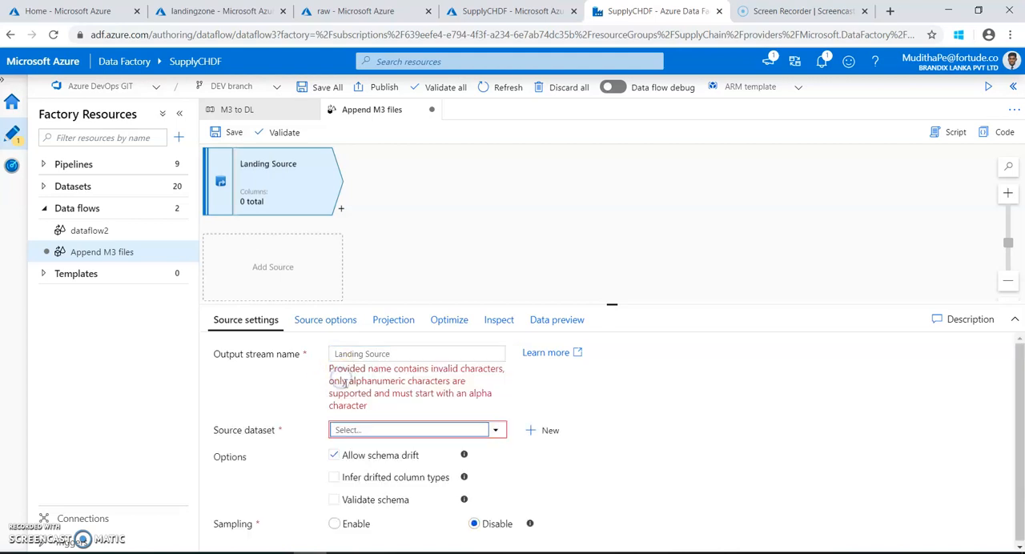
left_click(396, 355)
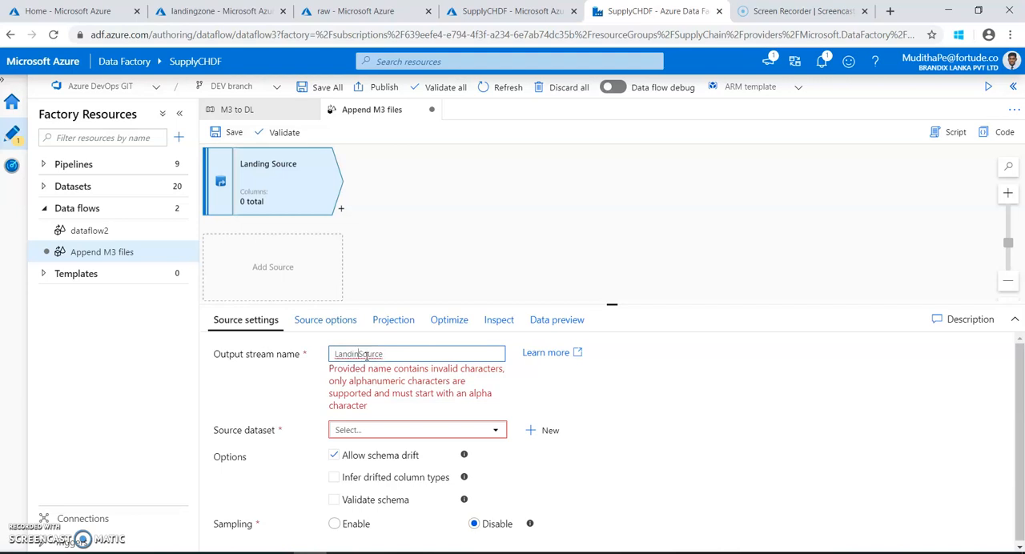
left_click(552, 353)
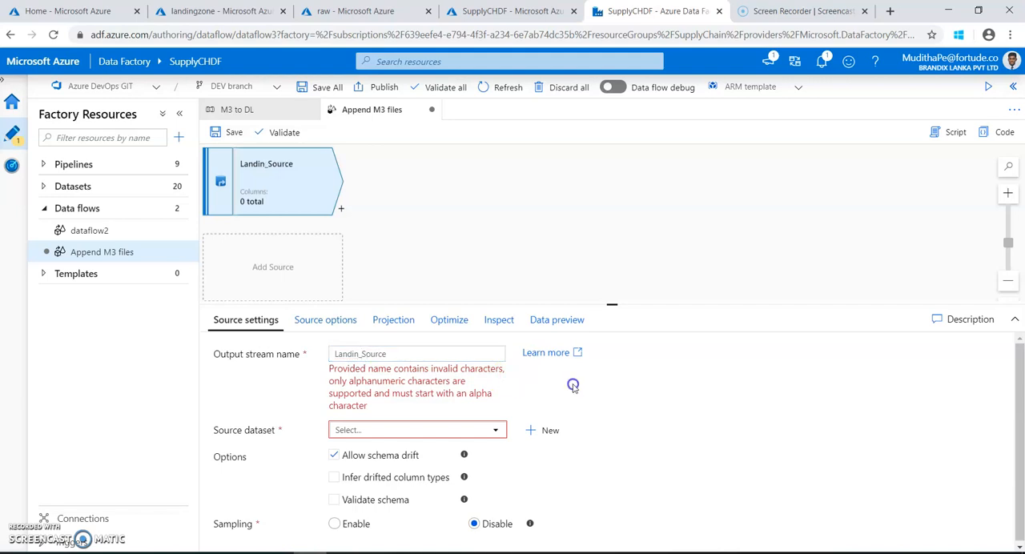
left_click(740, 11)
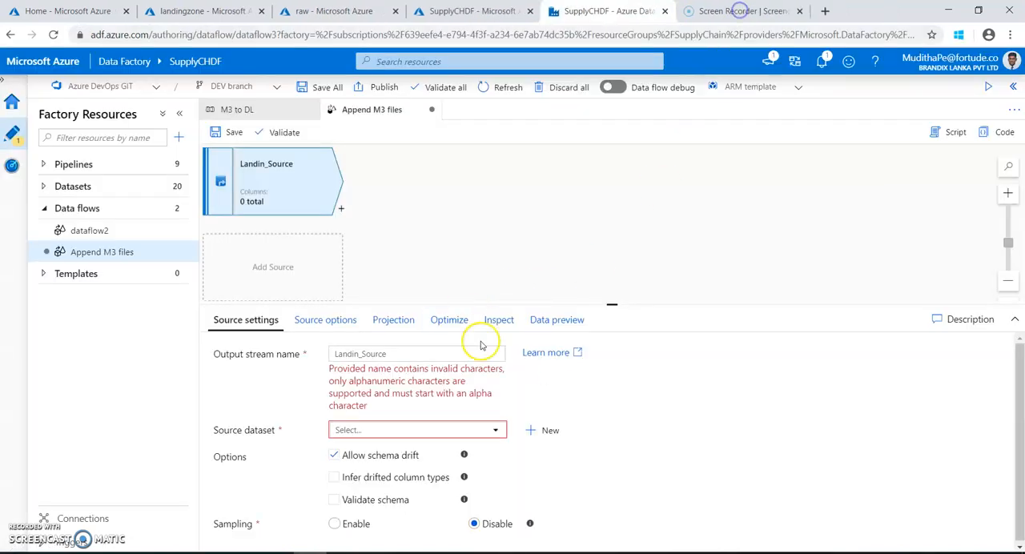
Start a new source dataset on Azure Blob Storage in Parquet format.
left_click(390, 431)
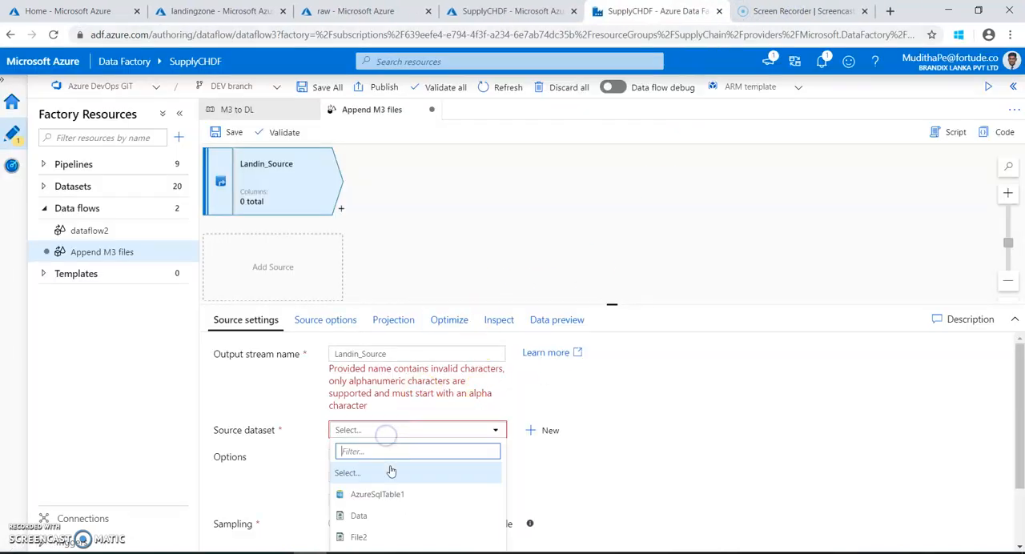
left_click(544, 432)
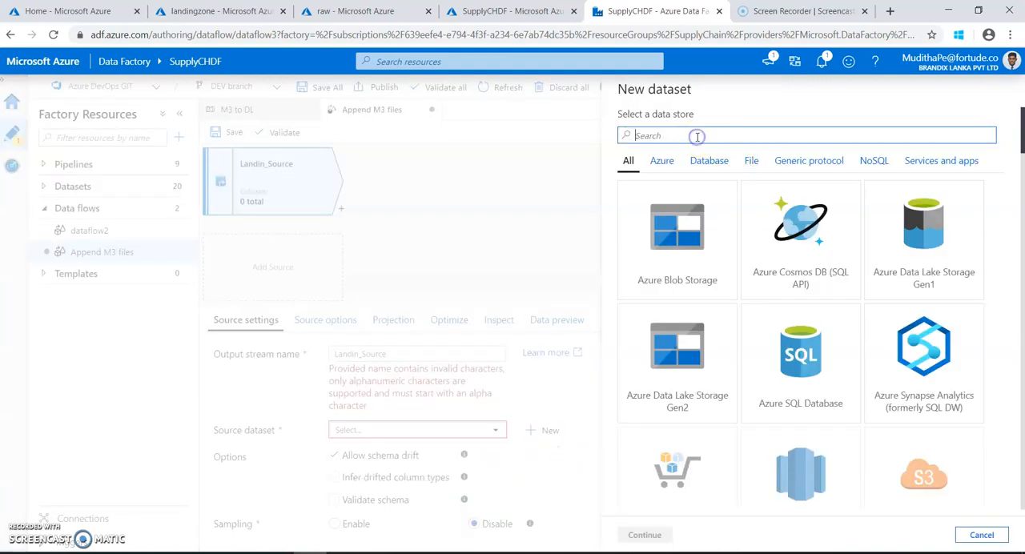
left_click(679, 282)
left_click(673, 531)
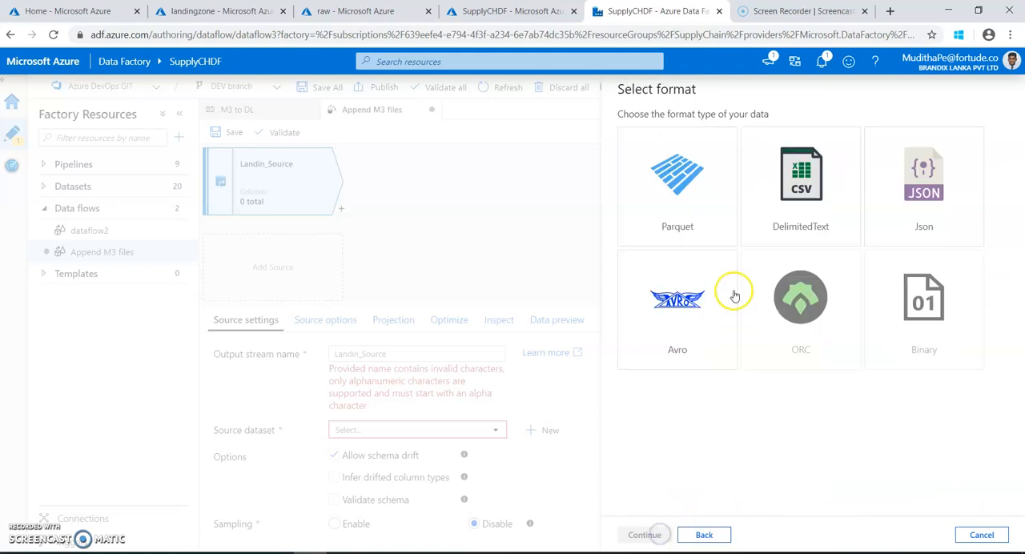
left_click(691, 217)
left_click(648, 535)
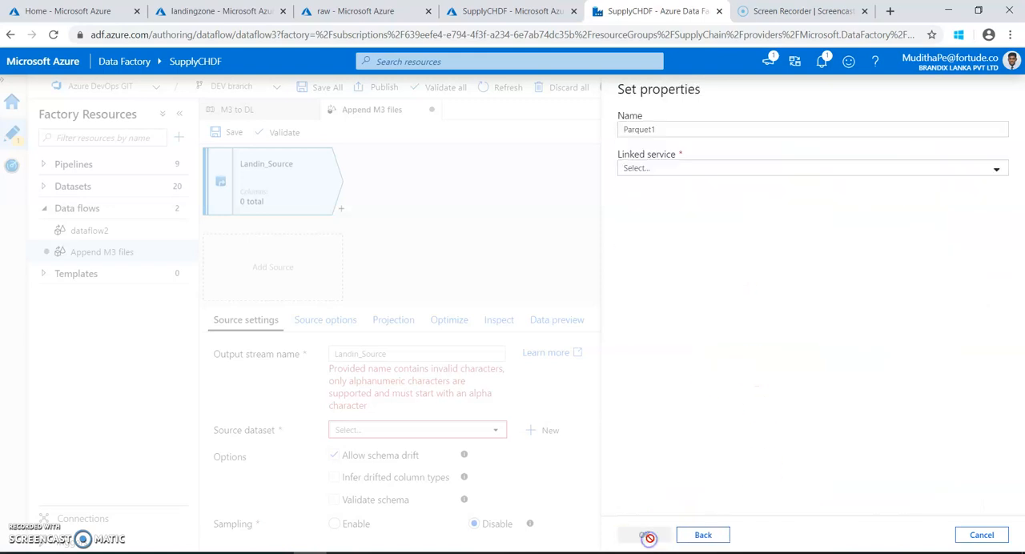
Name the Parquet dataset landingfile and assign it the existing supply chain storage linked service.
left_click(666, 129)
left_click_drag(666, 129, 566, 125)
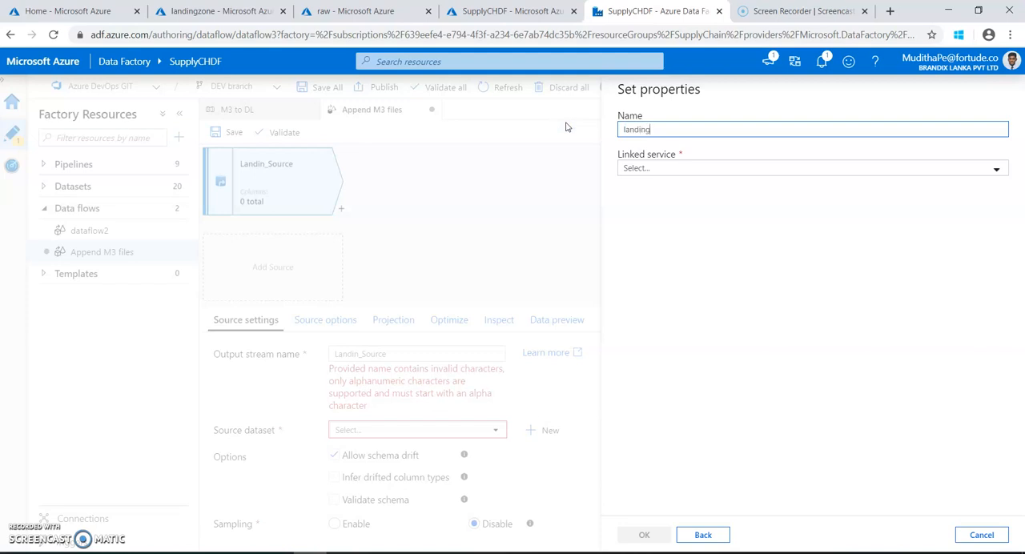
left_click(647, 168)
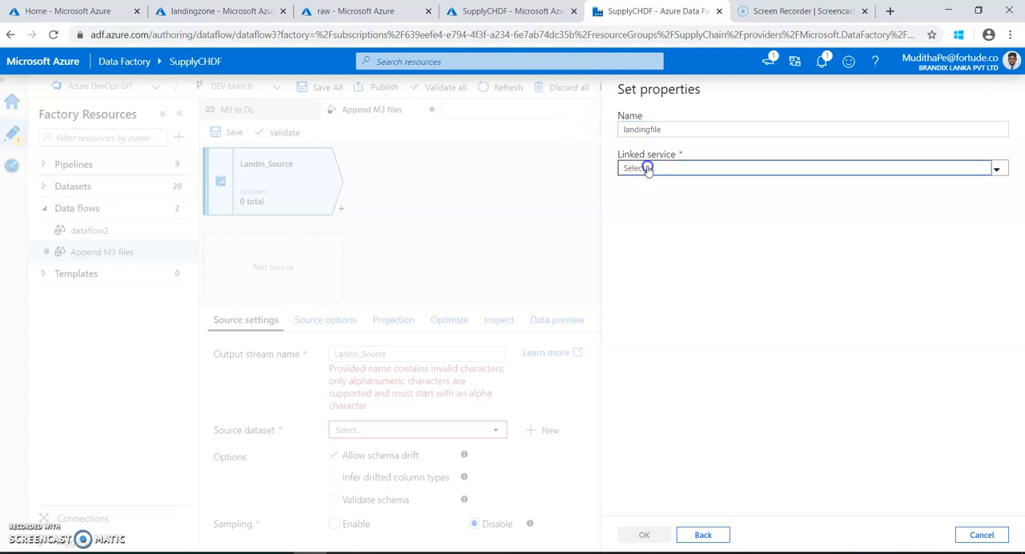
left_click(655, 251)
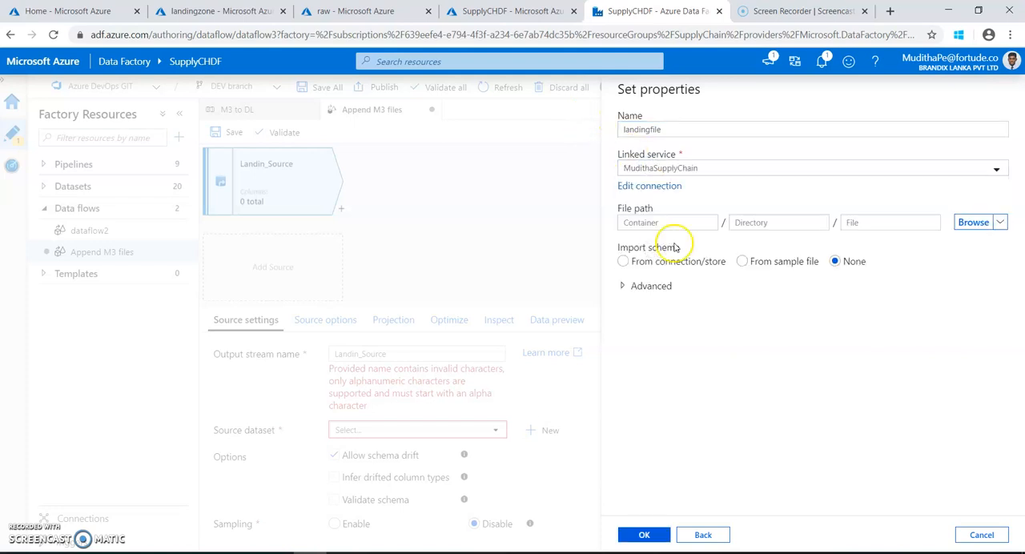
Point the dataset to landingzone/ODLINE/ODLINE_20171111.parquet with the schema imported from the connection/store, and create it.
left_click(972, 222)
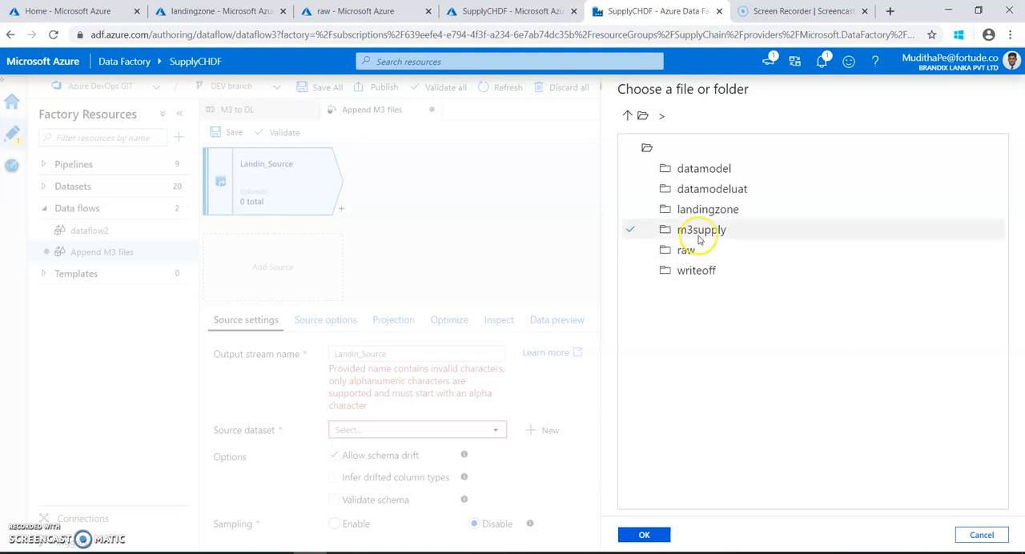
left_click(697, 209)
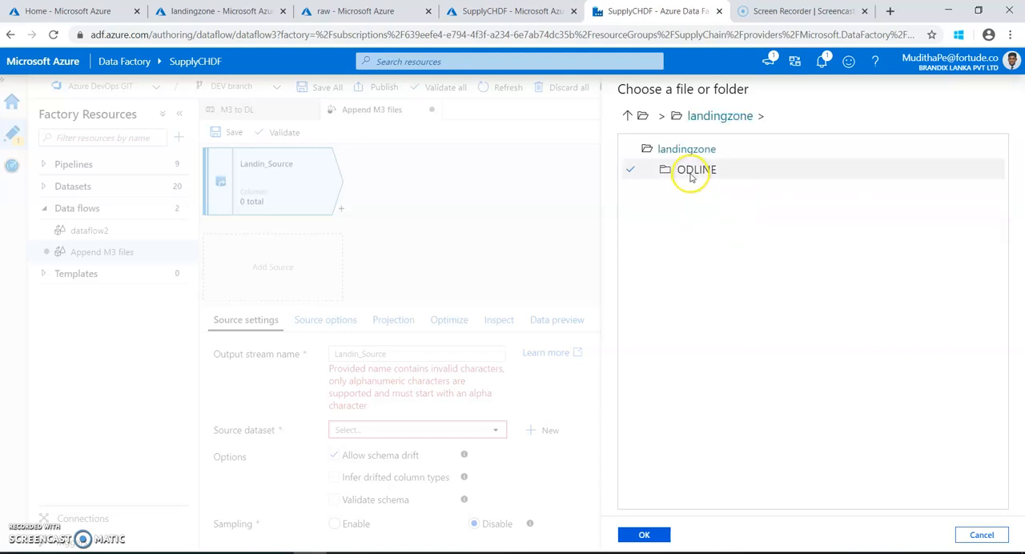
left_click(687, 170)
left_click(709, 172)
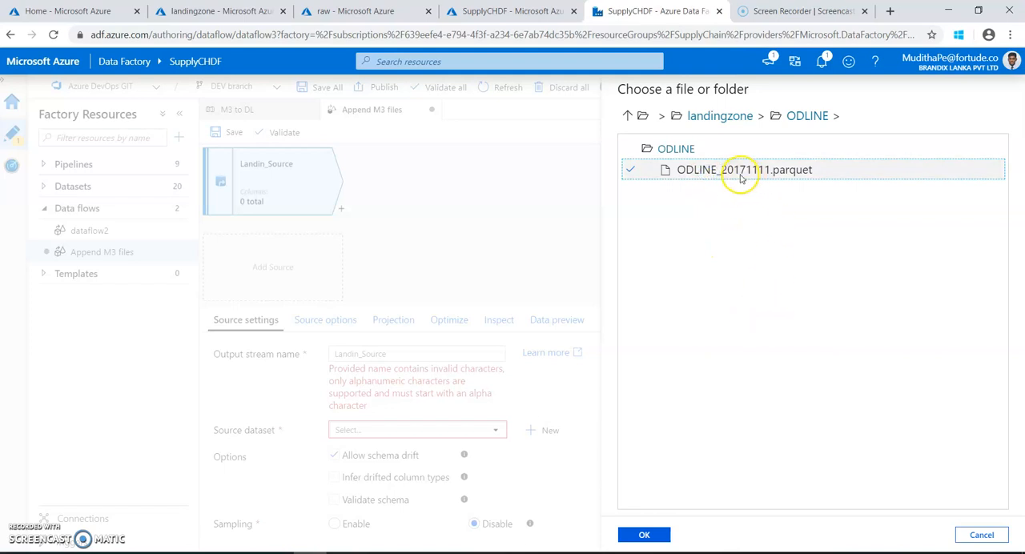
left_click(653, 533)
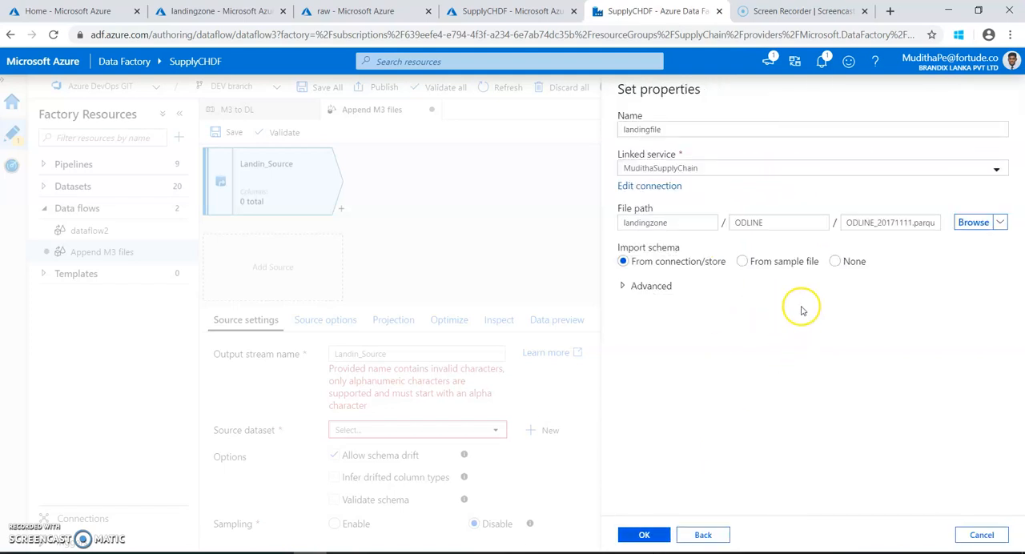
left_click(651, 535)
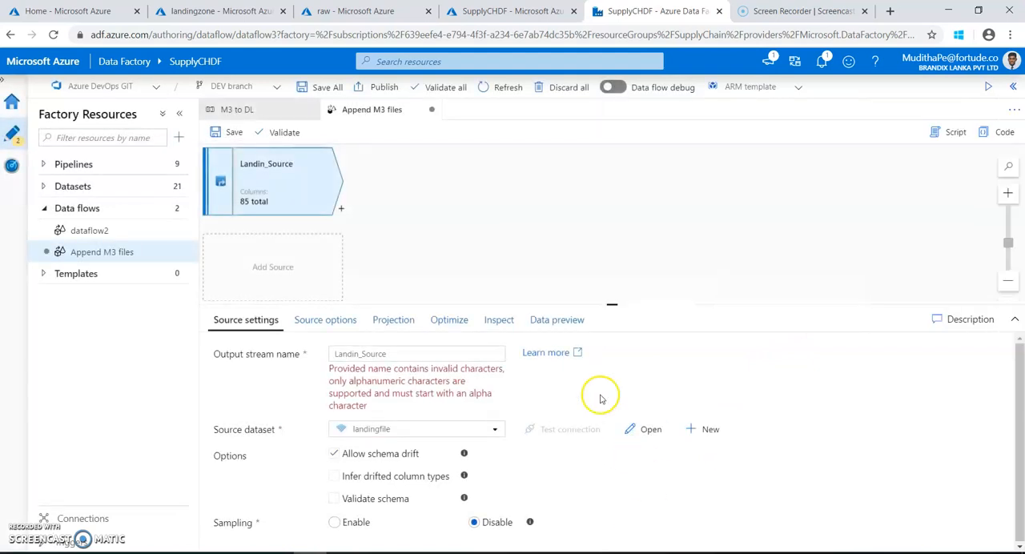
Rename the source's output stream to landin_source and save the Append M3 files data flow.
left_click(339, 356)
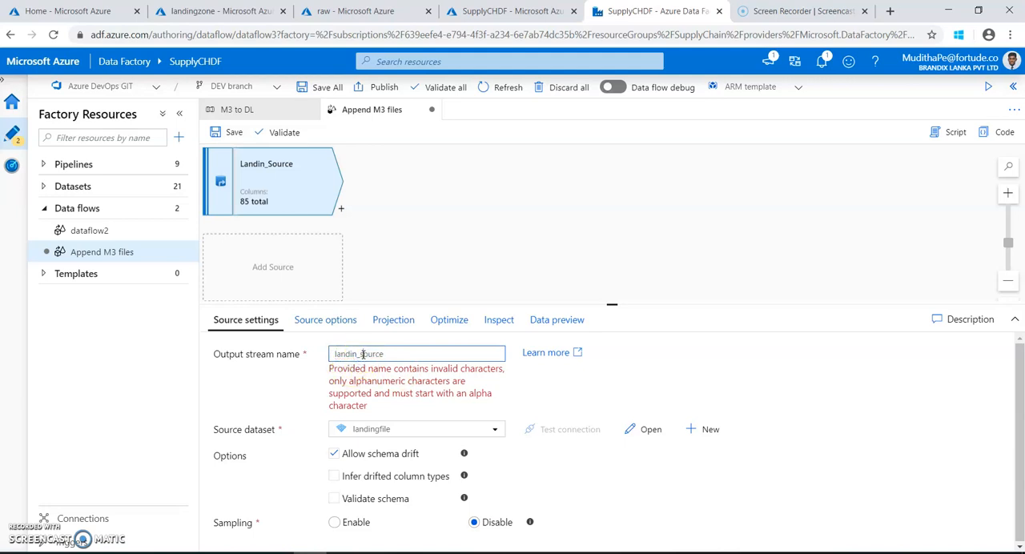
left_click(485, 386)
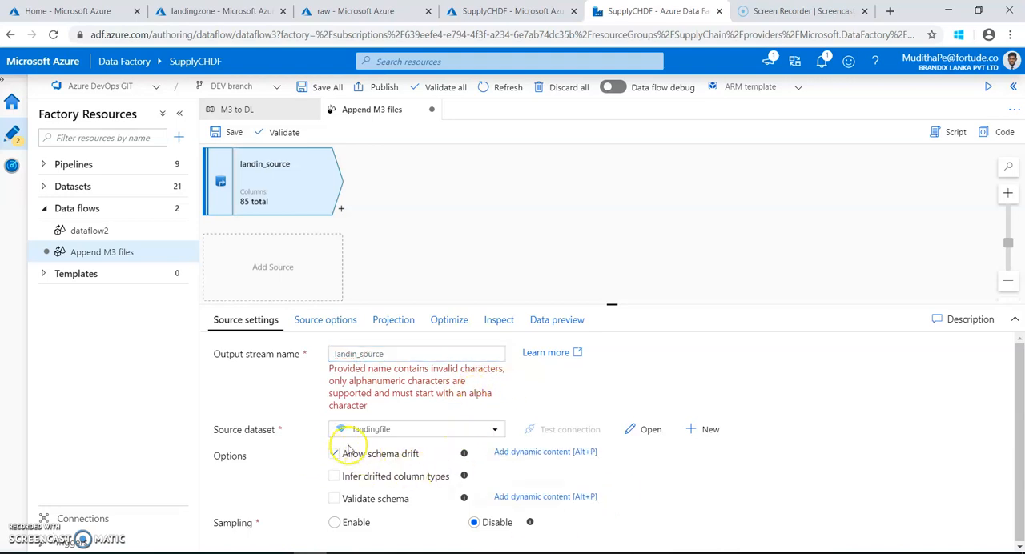
left_click(318, 322)
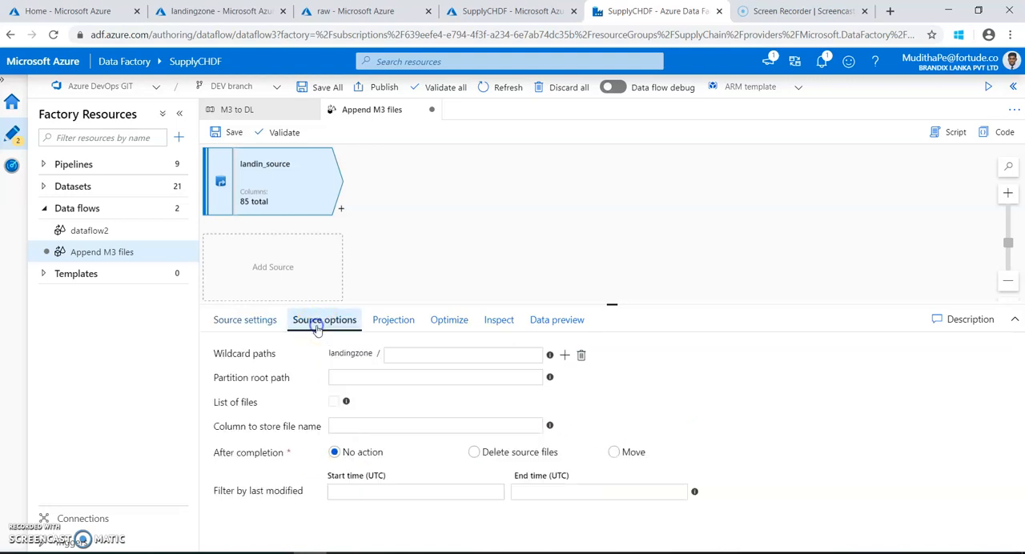
left_click(241, 325)
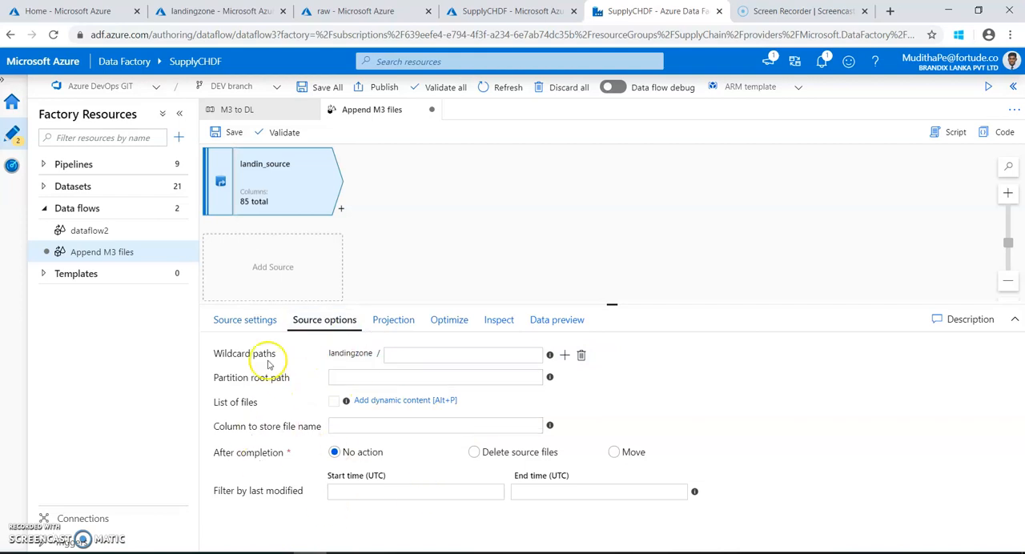
left_click(243, 323)
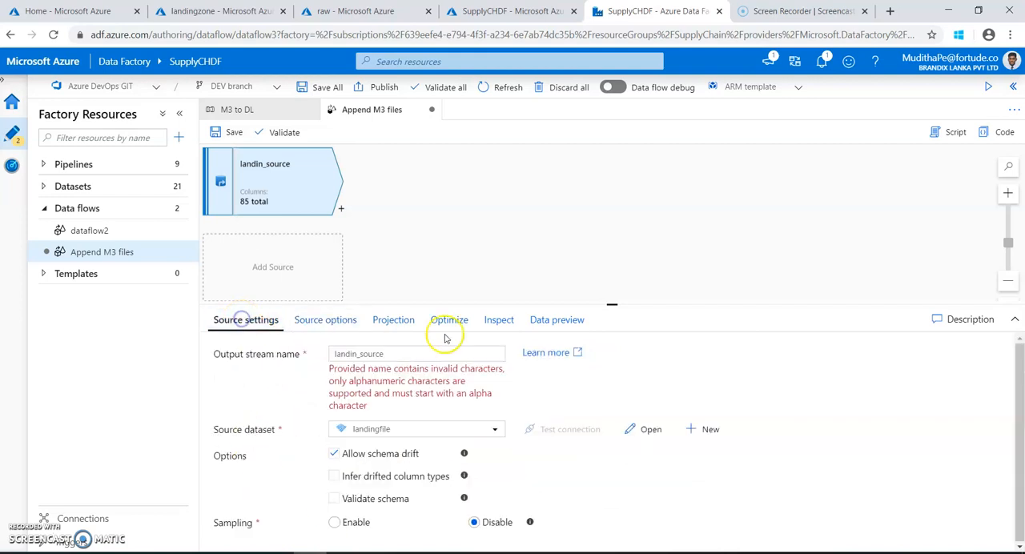
left_click(231, 133)
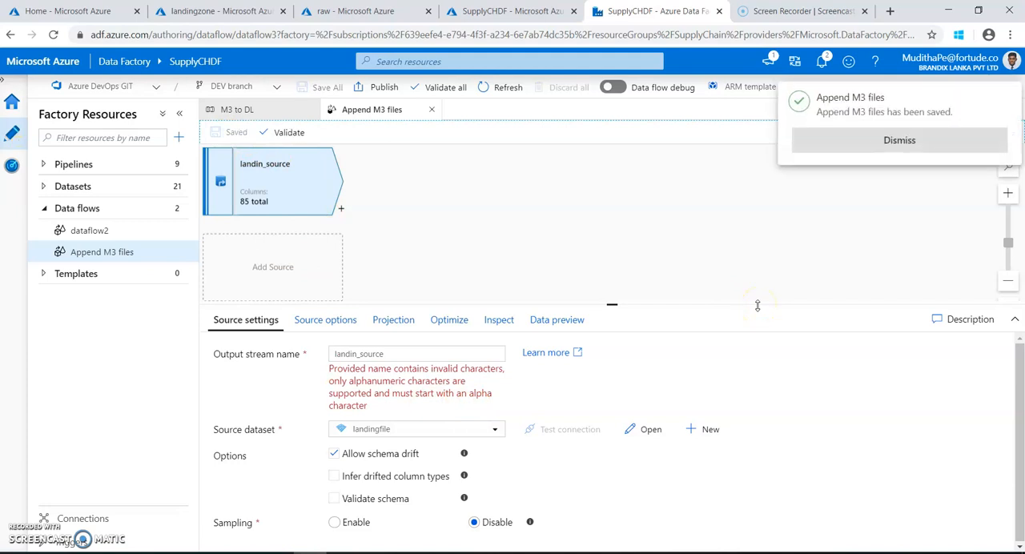
Save the Append M3 files data flow again with landin_source as the source's output stream name.
left_click(903, 144)
left_click(336, 354)
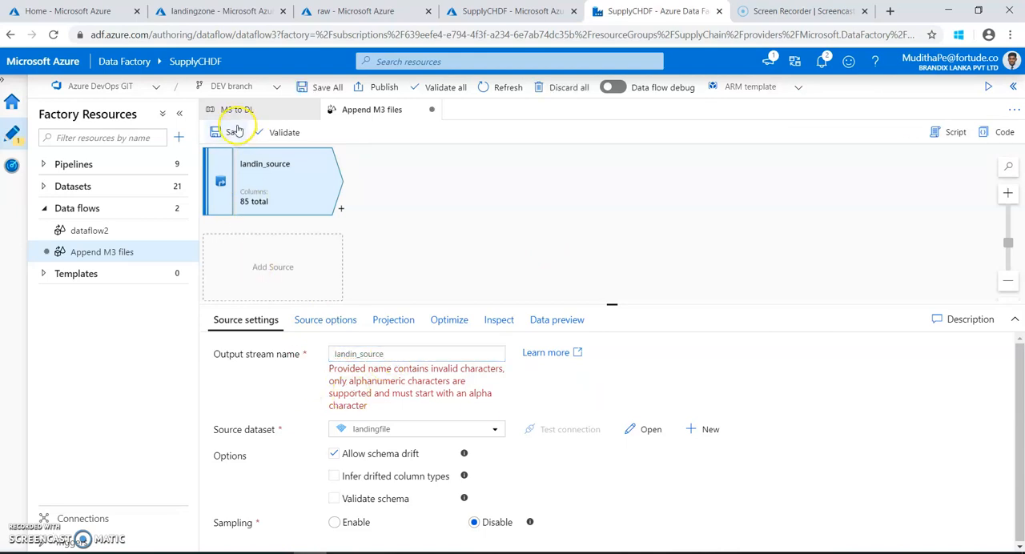
left_click(233, 130)
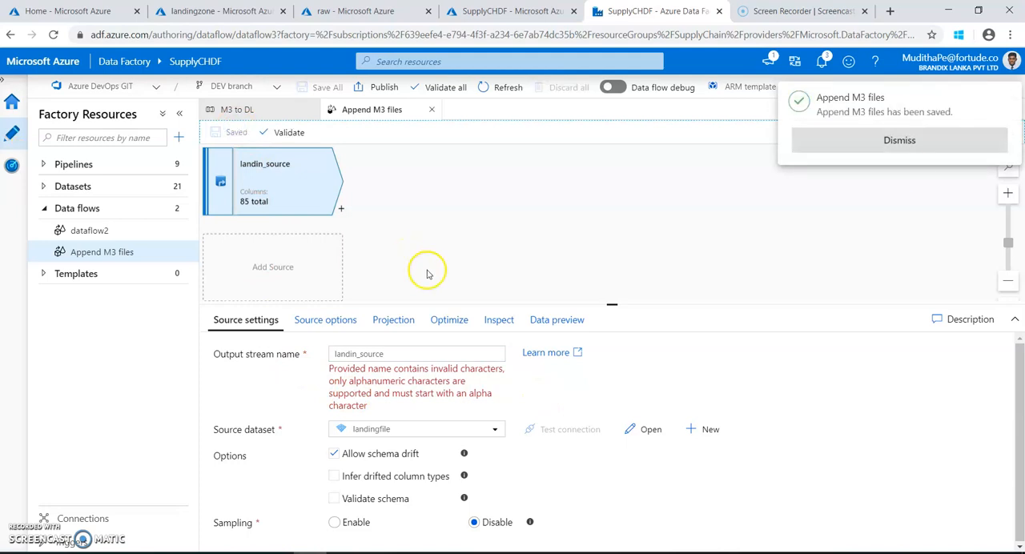
left_click(892, 138)
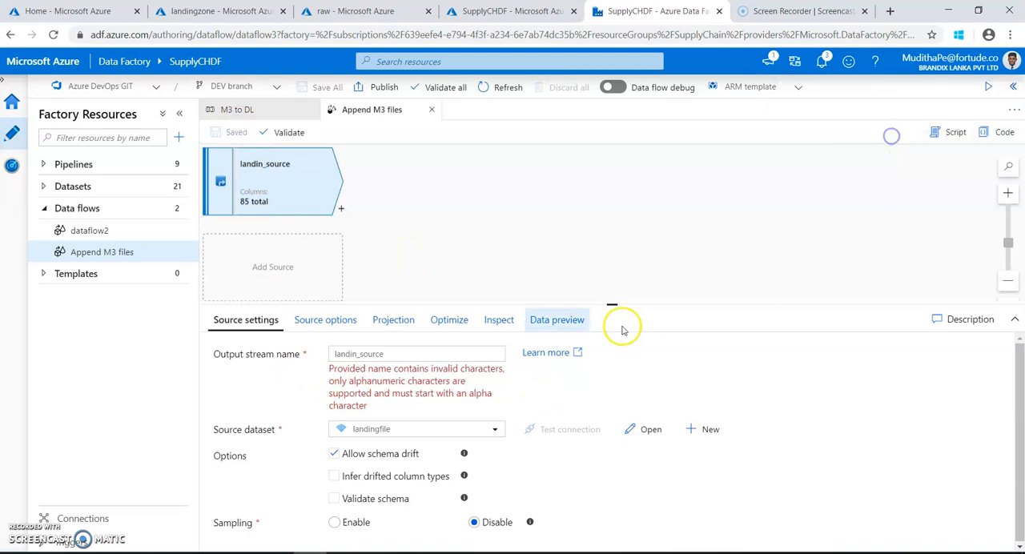
Add a second source to the data flow and name its output stream raw_source.
left_click(274, 283)
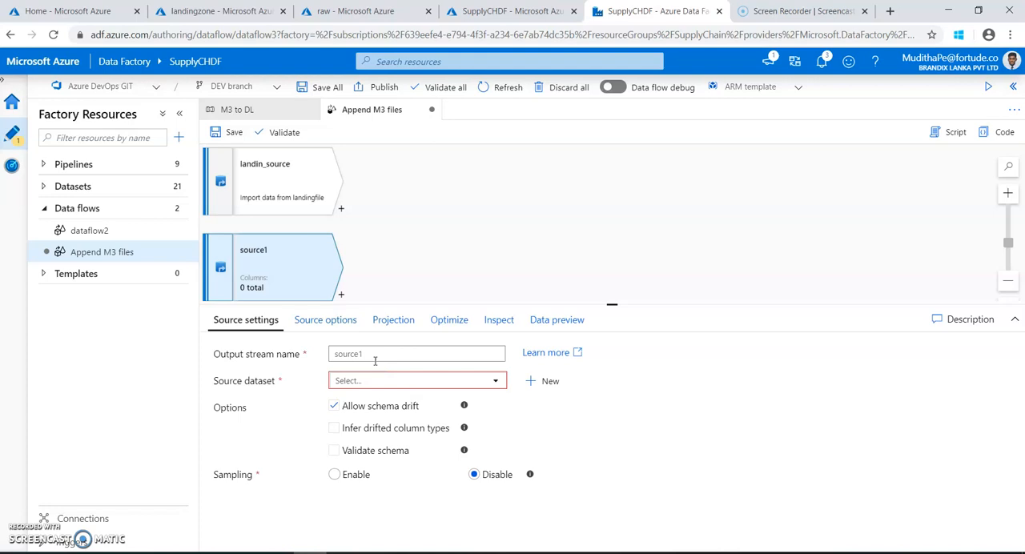
left_click_drag(370, 359, 319, 357)
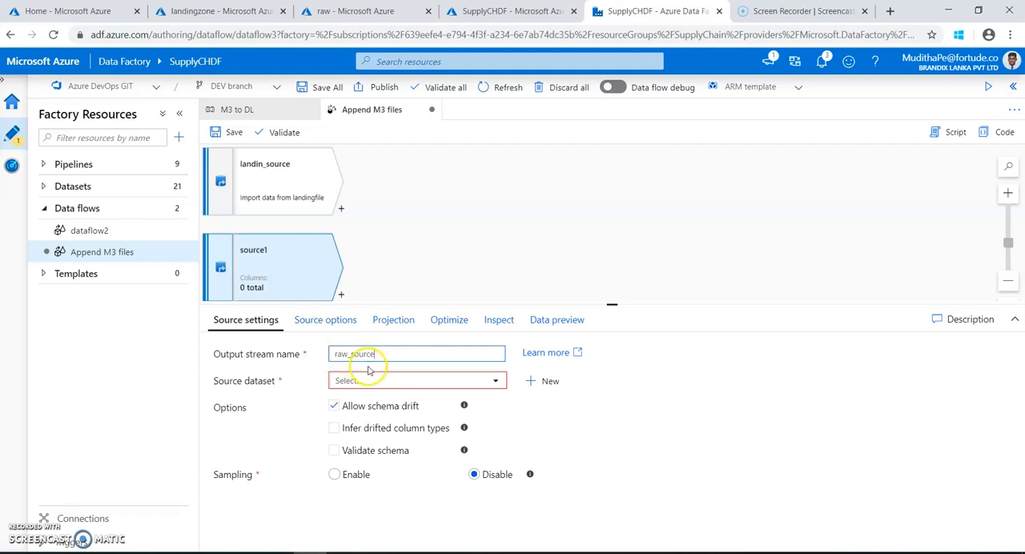
left_click(551, 382)
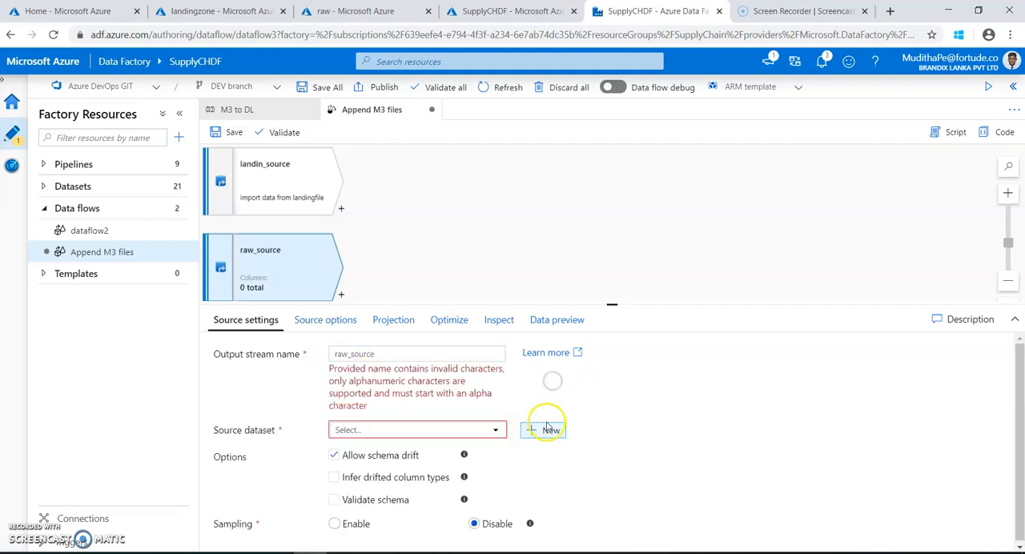
left_click(398, 353)
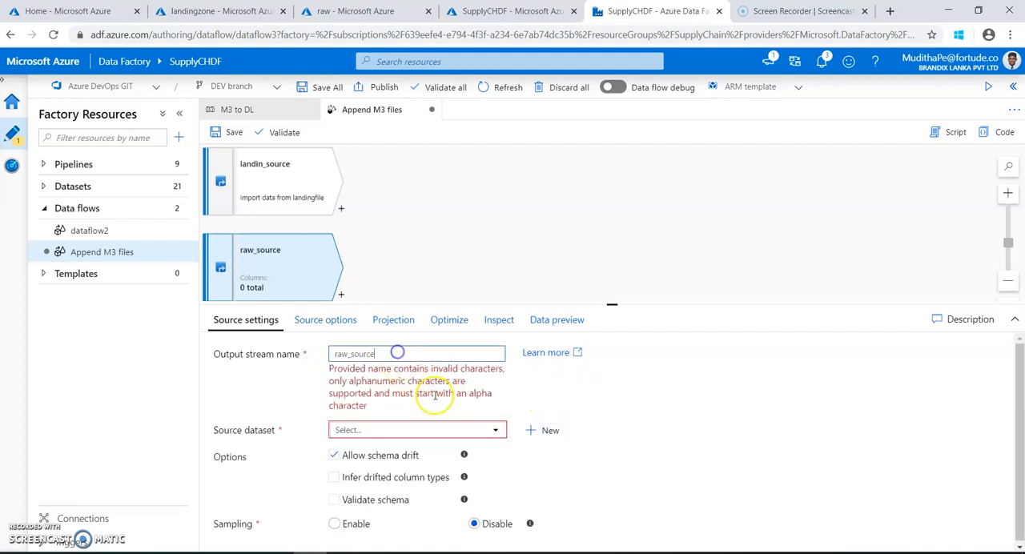
Start a new dataset for raw_source on Azure Blob Storage in Parquet format.
left_click(547, 433)
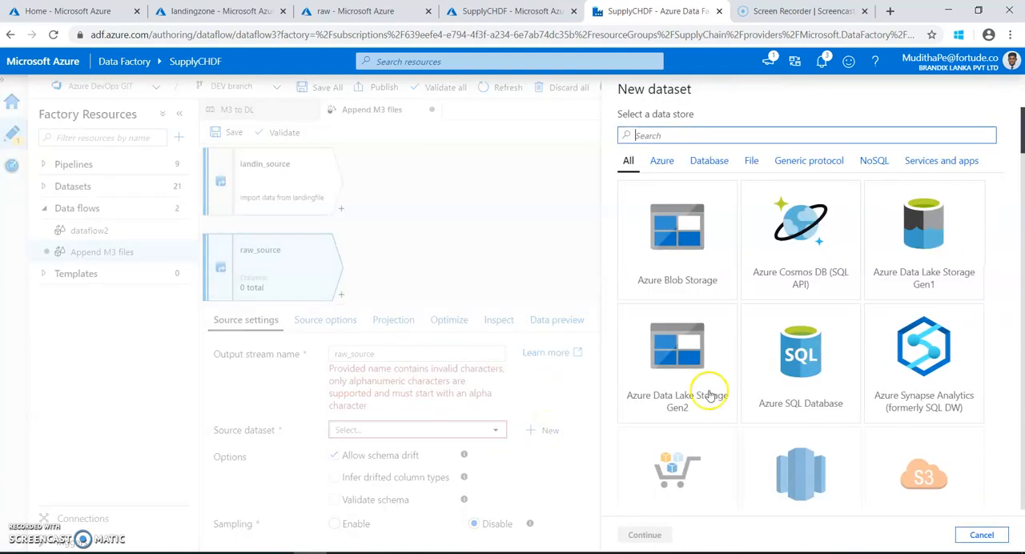
left_click(702, 276)
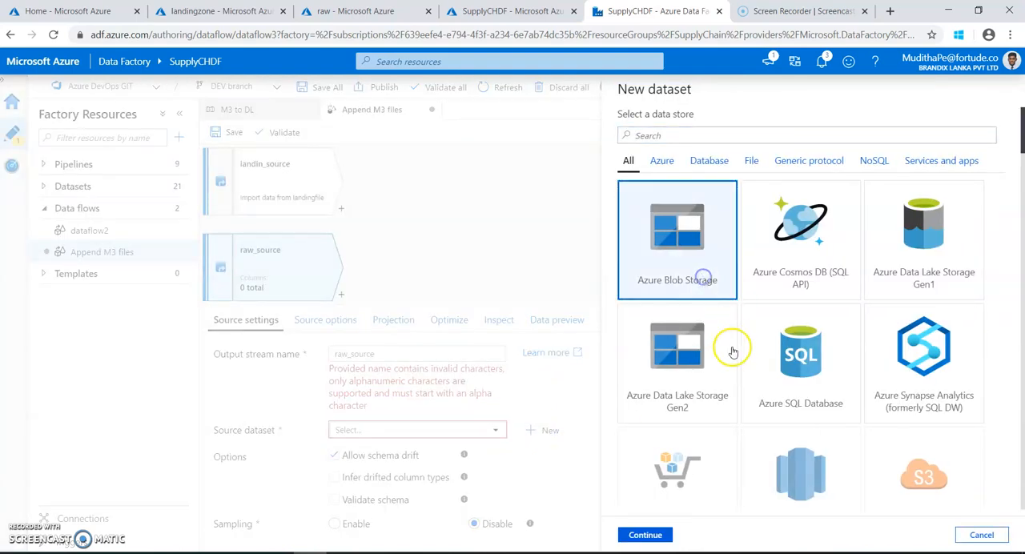
left_click(657, 538)
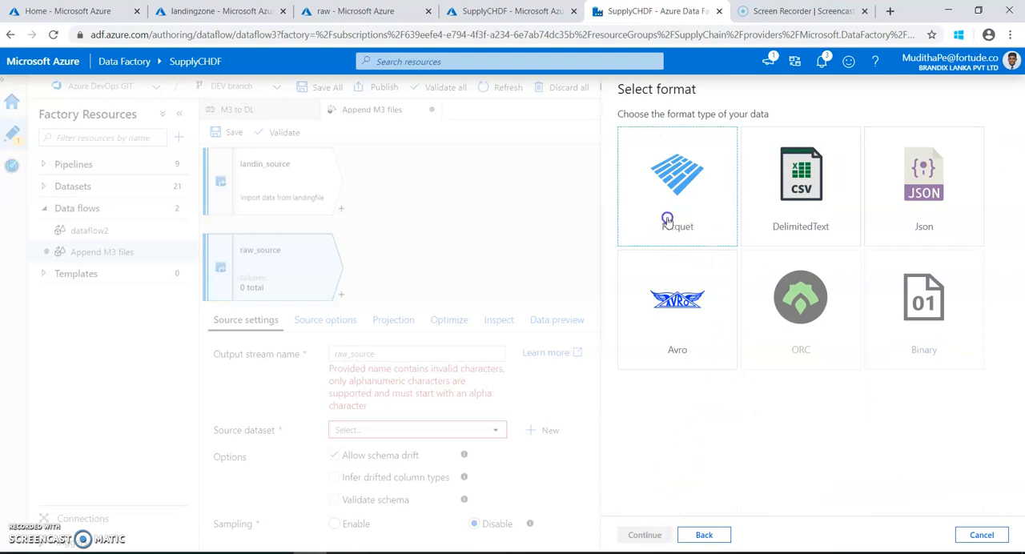
left_click(666, 221)
left_click(649, 535)
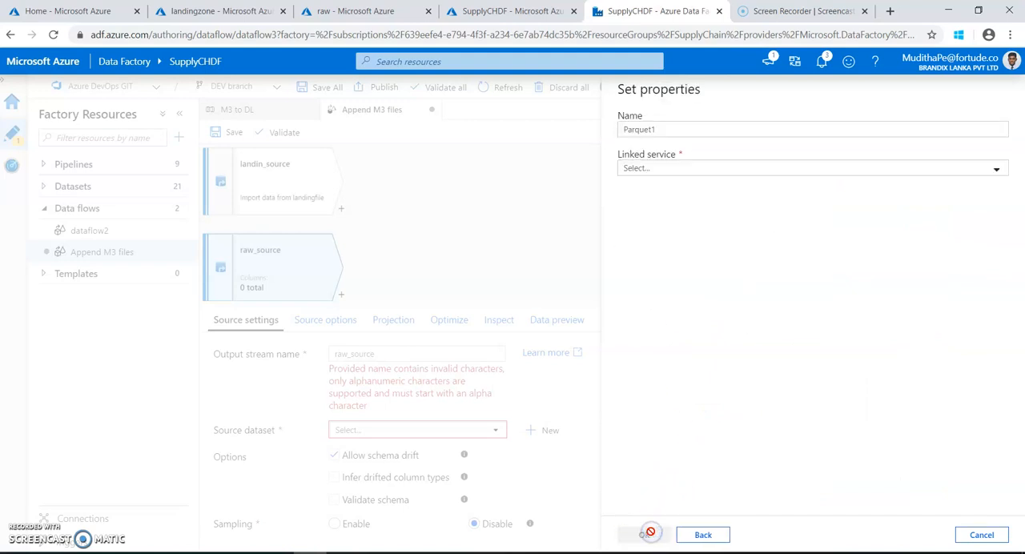
Name the raw source's Parquet dataset rawfile and assign it the existing supply chain storage linked service.
left_click_drag(672, 130, 596, 126)
type("rawfile")
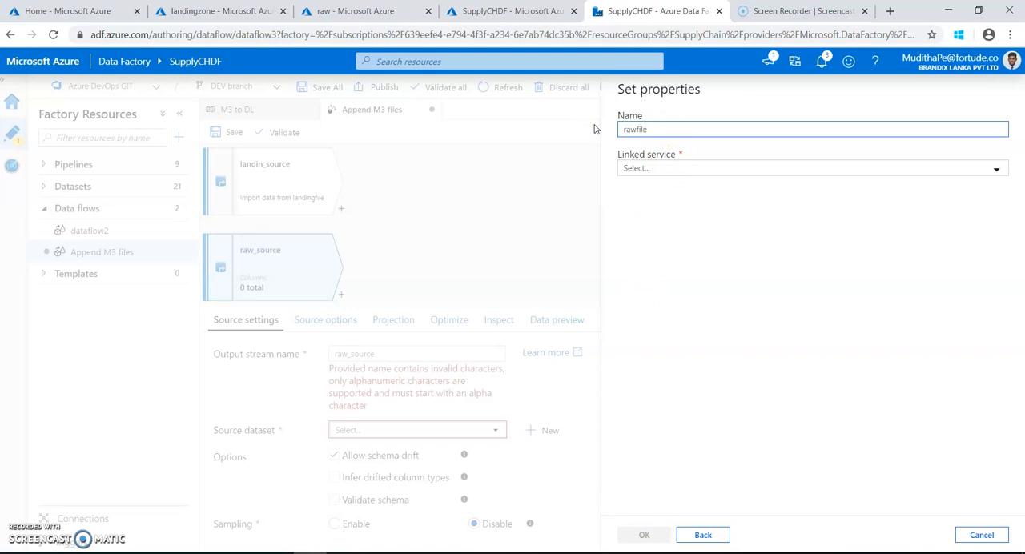
left_click(655, 169)
left_click(662, 255)
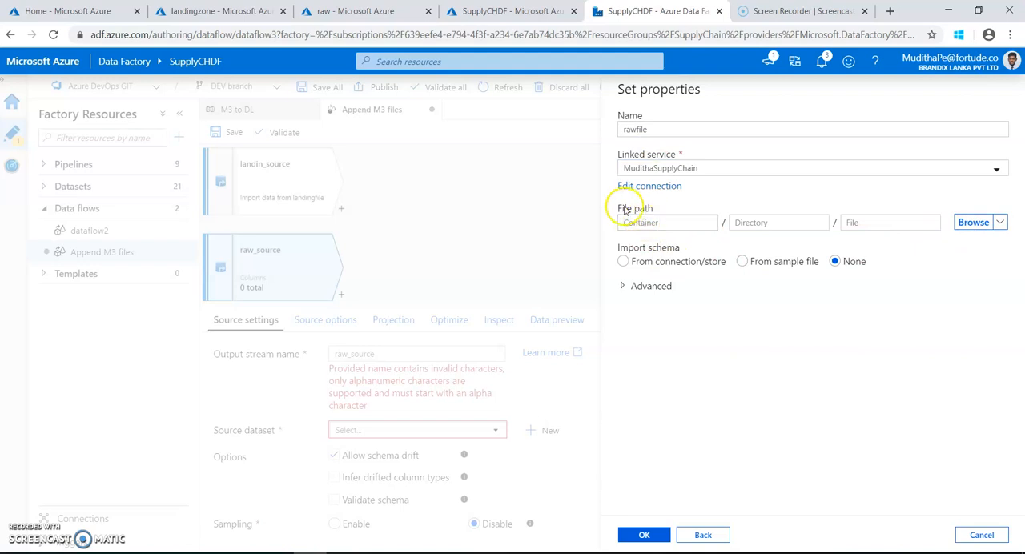
Create the dataset from raw/ODLINE/ODLINE_201711.parquet with the schema imported from the connection/store, and save the data flow.
left_click(974, 222)
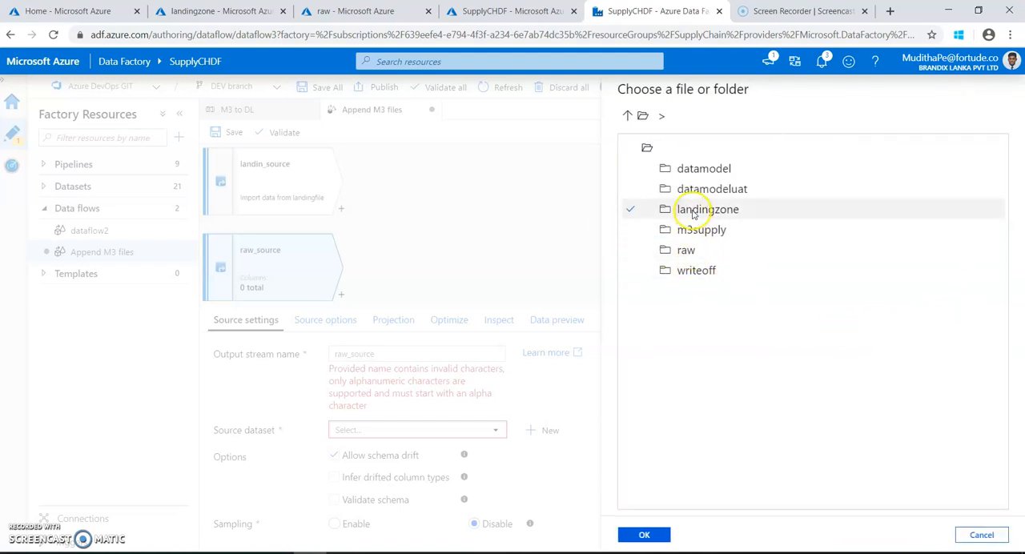
left_click(689, 250)
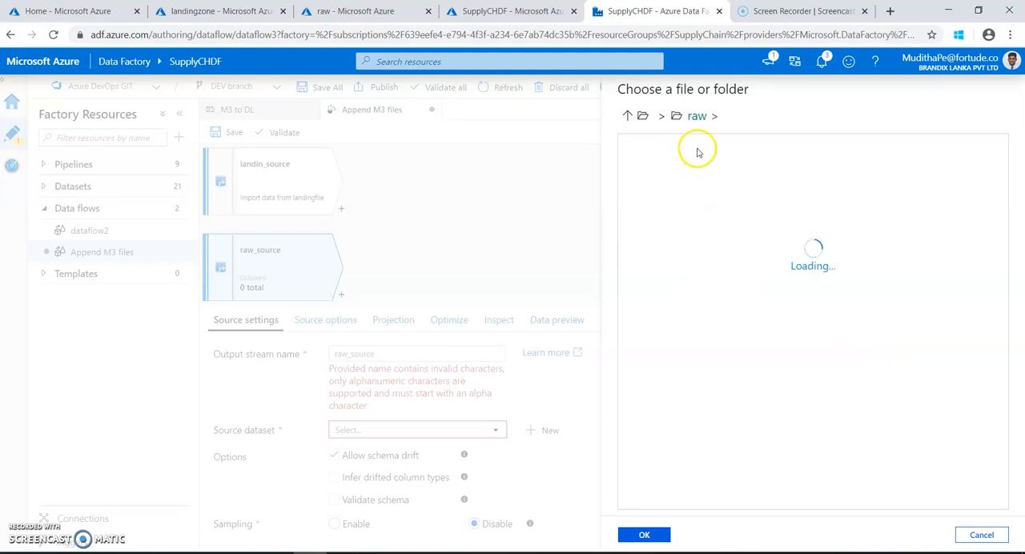
left_click(688, 176)
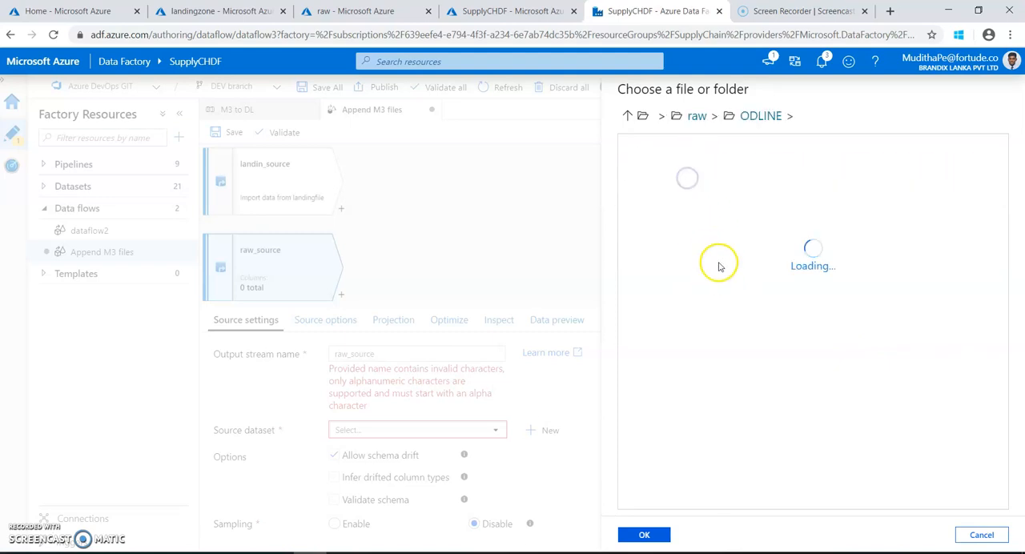
double_click(696, 170)
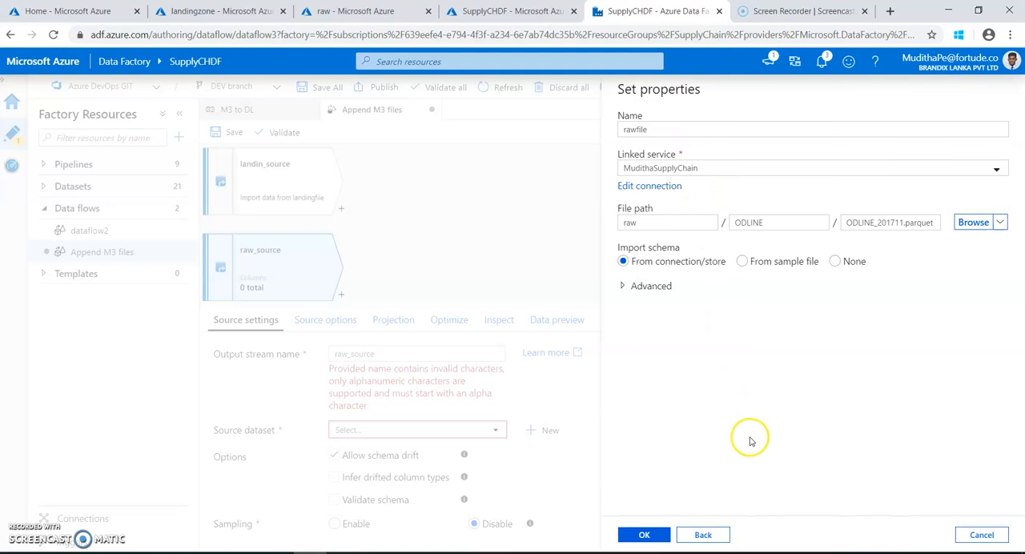
left_click(645, 536)
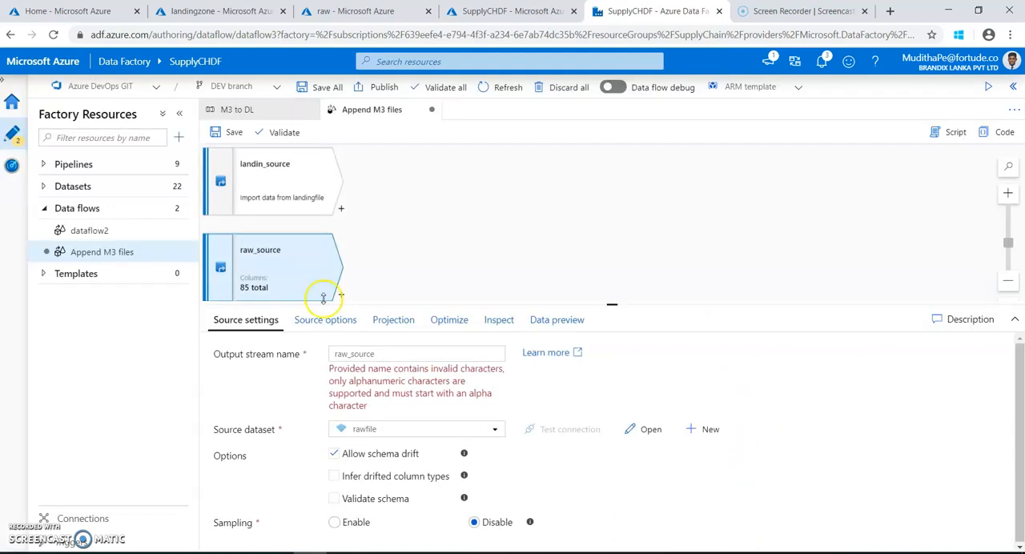
left_click(235, 132)
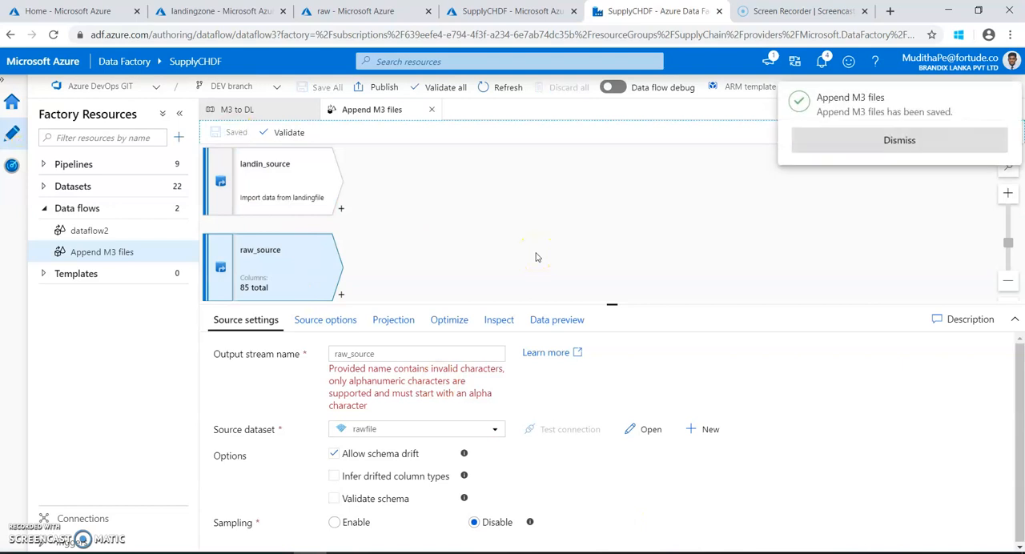
left_click(850, 139)
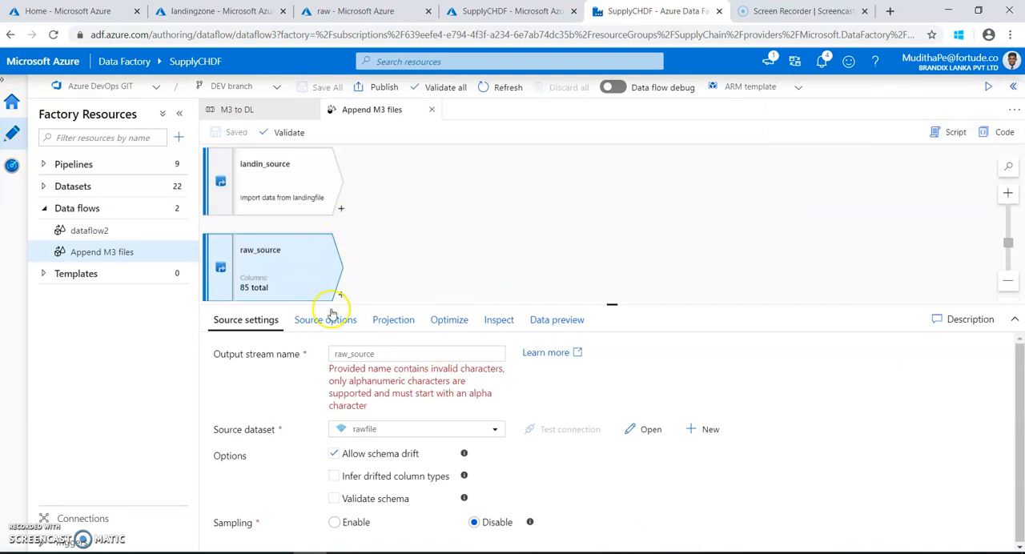
Add a Union transformation after landin_source and name its output stream Union m3 files.
left_click(341, 211)
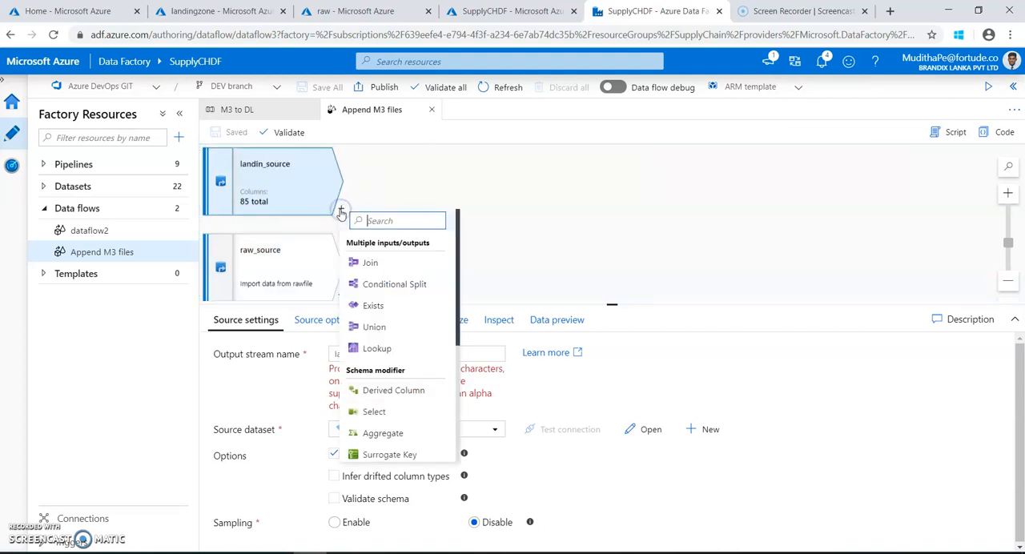
left_click(382, 329)
double_click(355, 353)
left_click(381, 356)
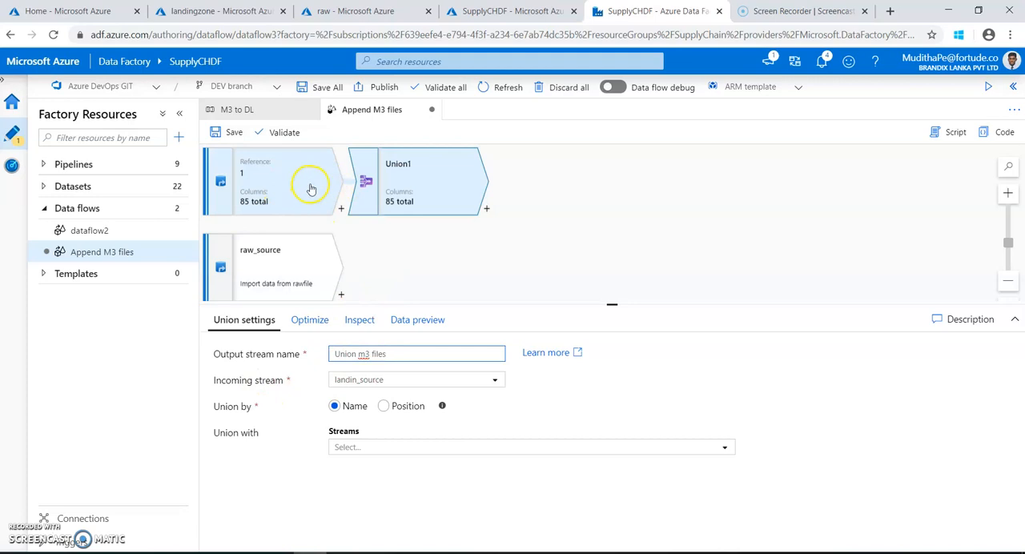
Union the landin_source stream with raw_source by name and save the data flow.
left_click(366, 448)
left_click(378, 496)
left_click(380, 513)
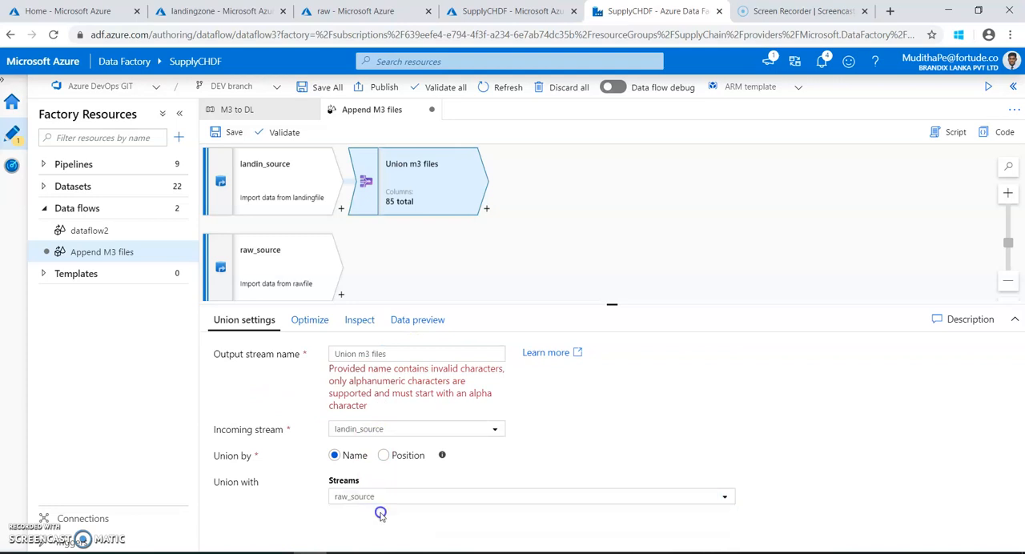
left_click(216, 135)
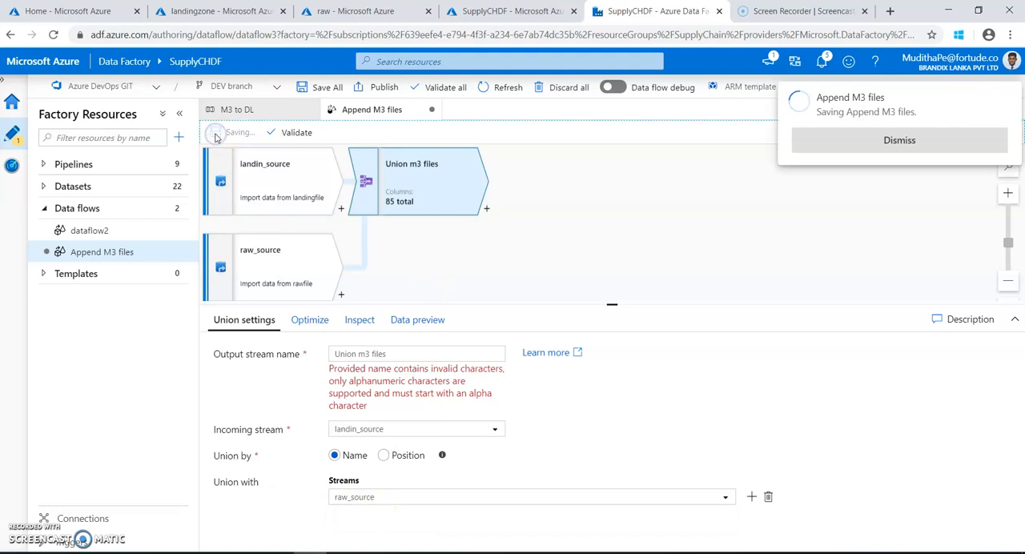
left_click(863, 144)
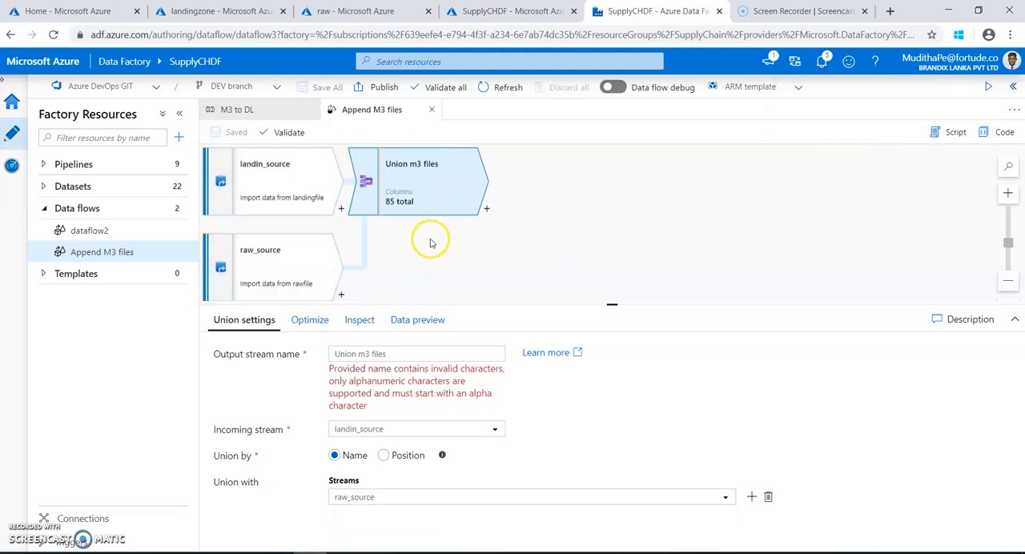
Add a Sink after the Union m3 files transformation and name its output stream sinkfile.
left_click(487, 211)
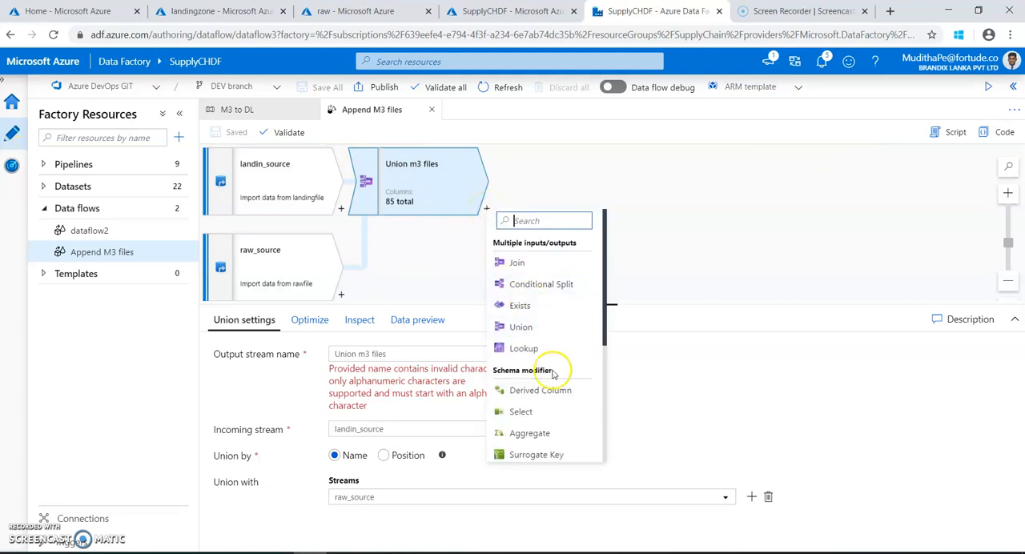
scroll(547, 323, "down", 3)
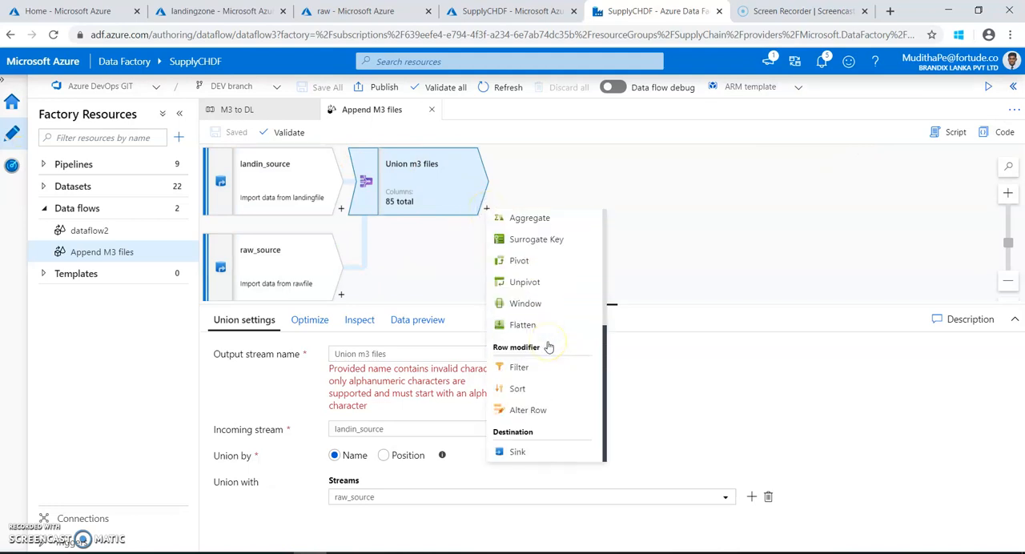
left_click(518, 453)
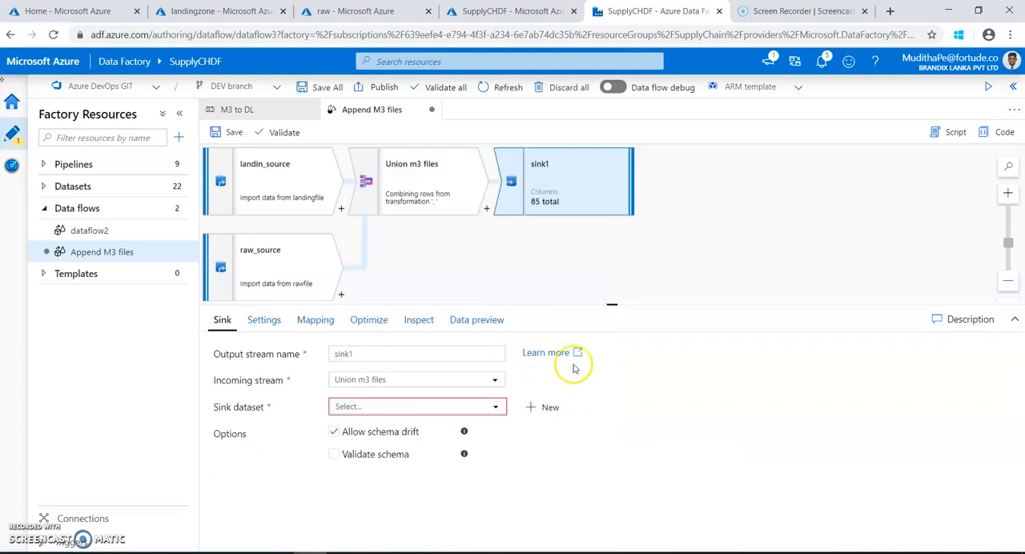
left_click(371, 354)
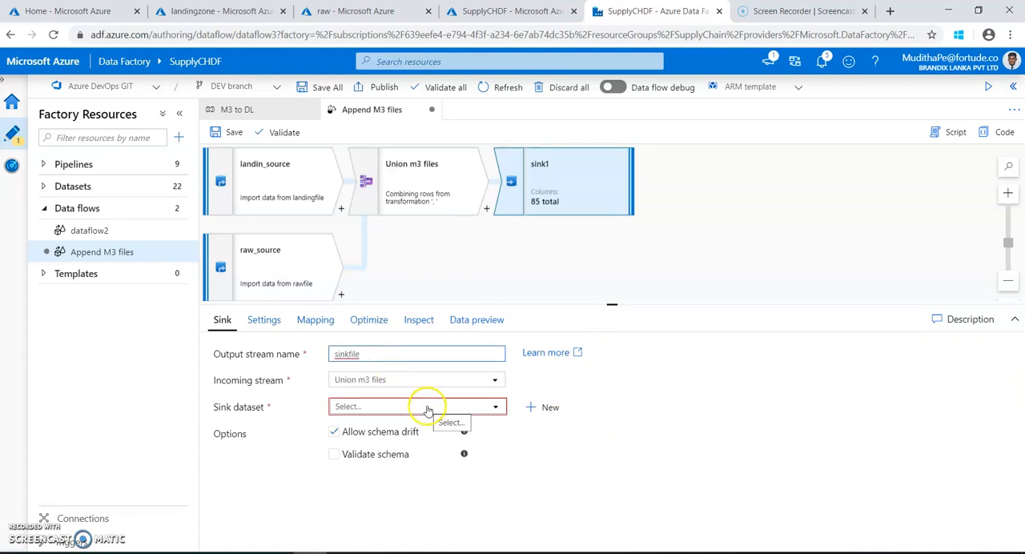
Start a new sink dataset on Azure Blob Storage in Parquet format.
left_click(549, 407)
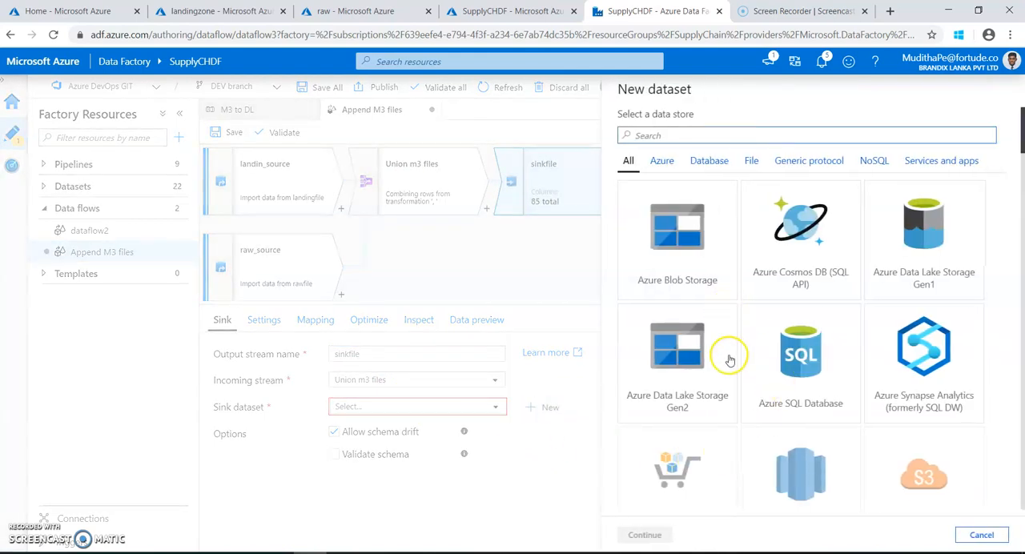
left_click(710, 277)
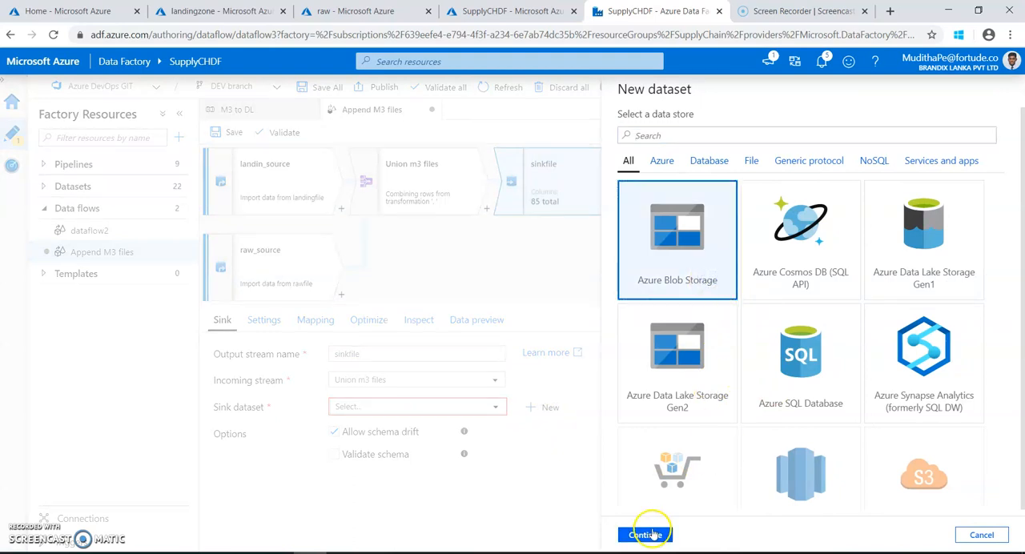
left_click(650, 535)
left_click(671, 214)
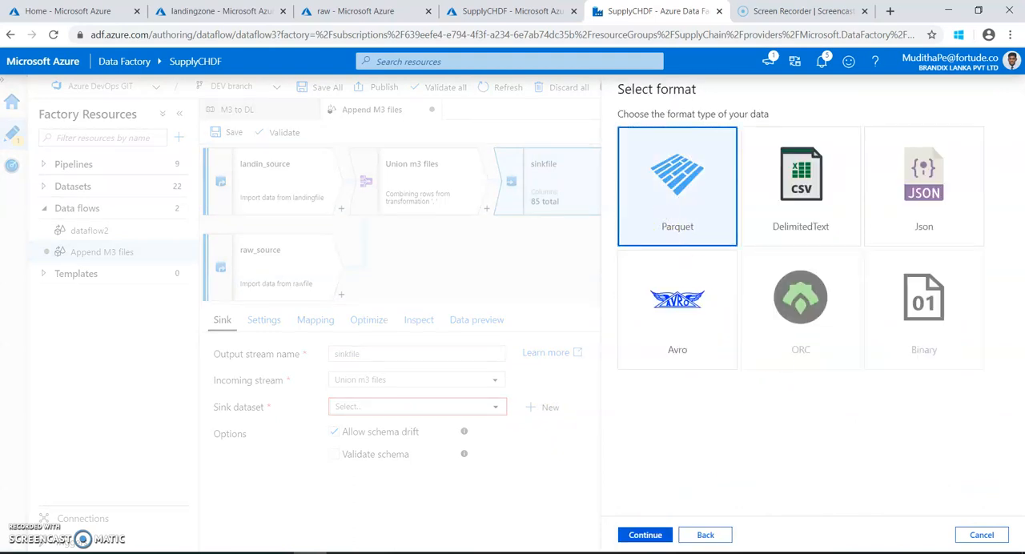
left_click(646, 535)
Name the sink's Parquet dataset sinkfile and assign it the existing supply chain storage linked service.
left_click_drag(661, 130, 587, 128)
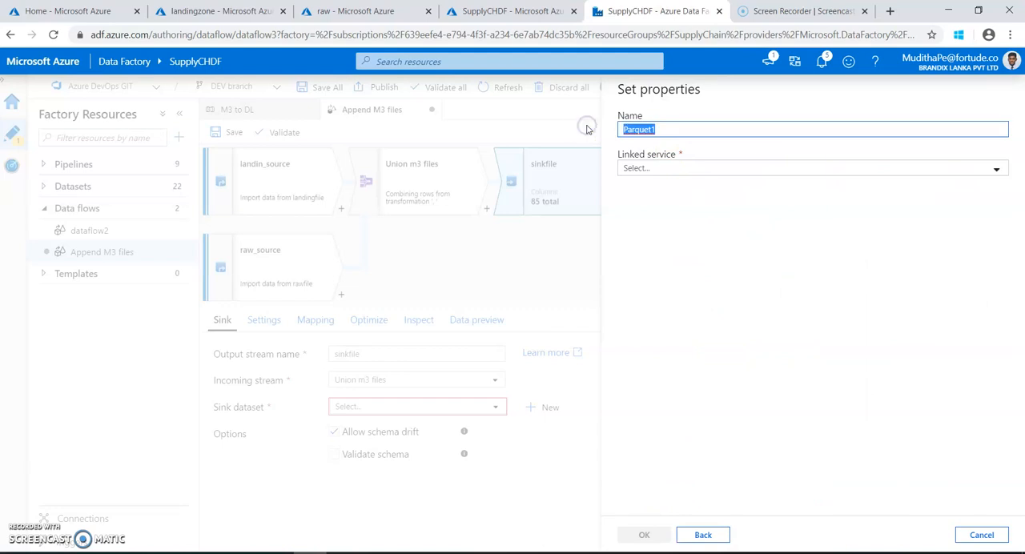
type("sinkfile")
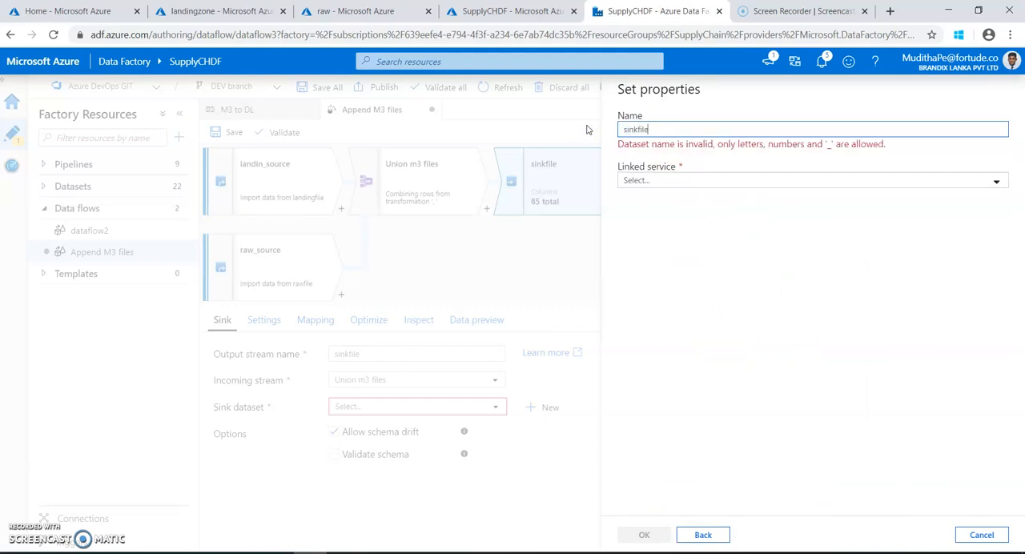
left_click(650, 168)
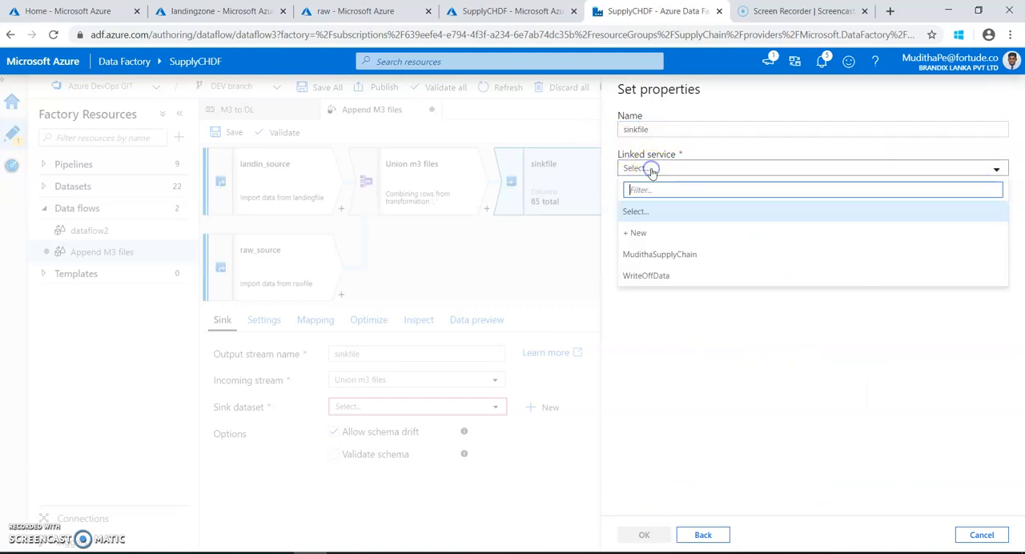
left_click(671, 255)
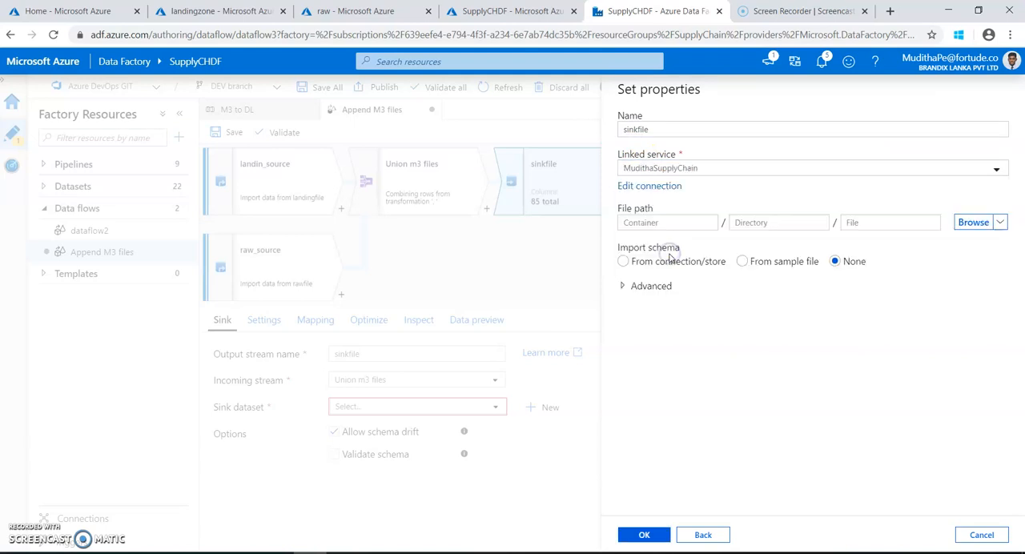
Point the sink dataset to raw/ODLINE/ODLINE_201711.parquet with the schema imported from the connection/store, and create it.
left_click(971, 222)
left_click(709, 253)
double_click(708, 254)
left_click(701, 172)
double_click(701, 172)
left_click(716, 169)
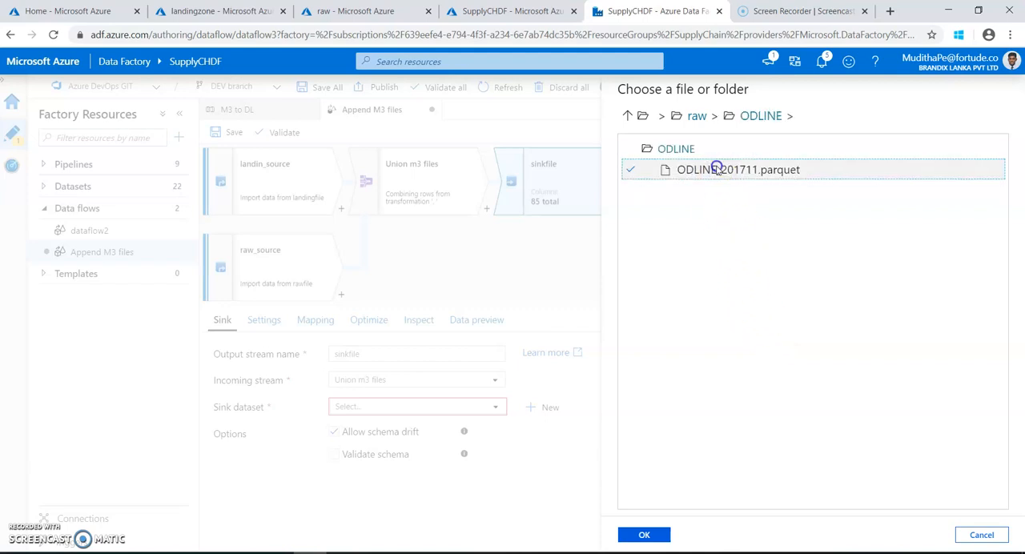
left_click(665, 535)
left_click(660, 537)
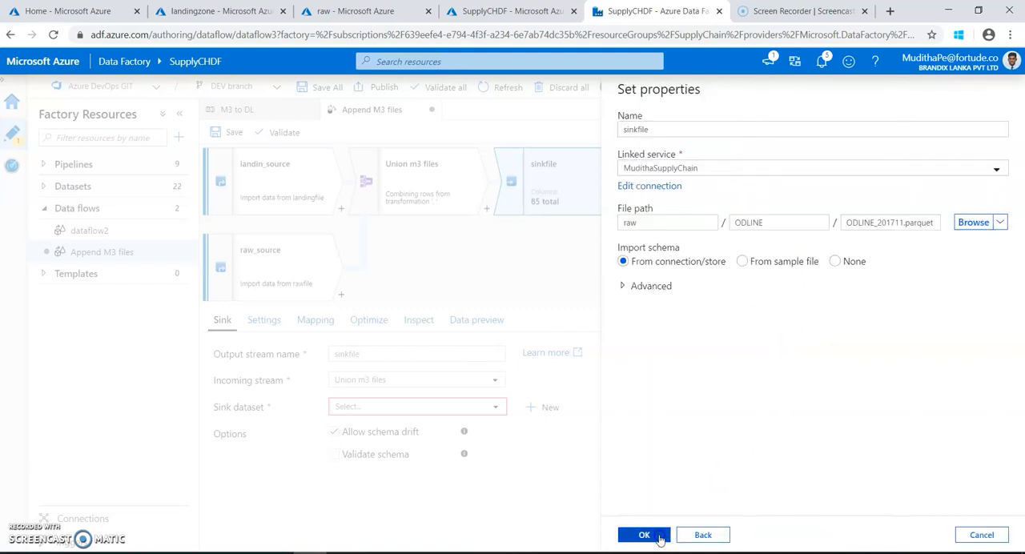
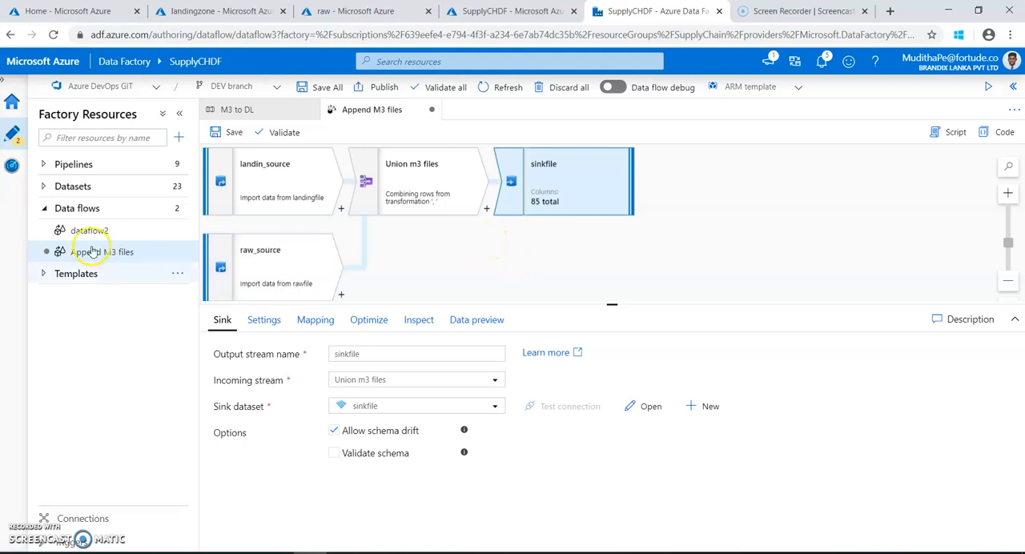
Save the Append M3 files data flow and validate it.
left_click(222, 136)
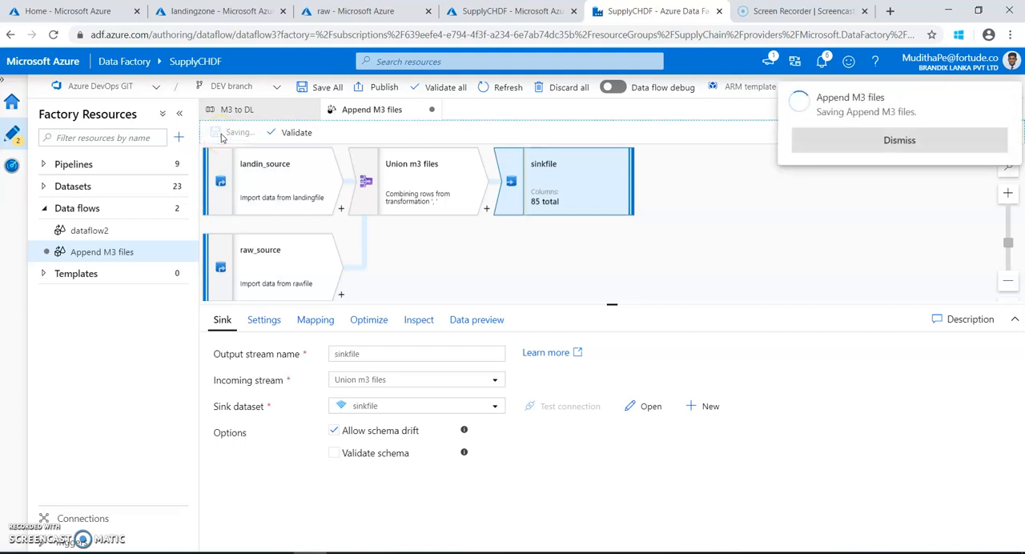
left_click(900, 139)
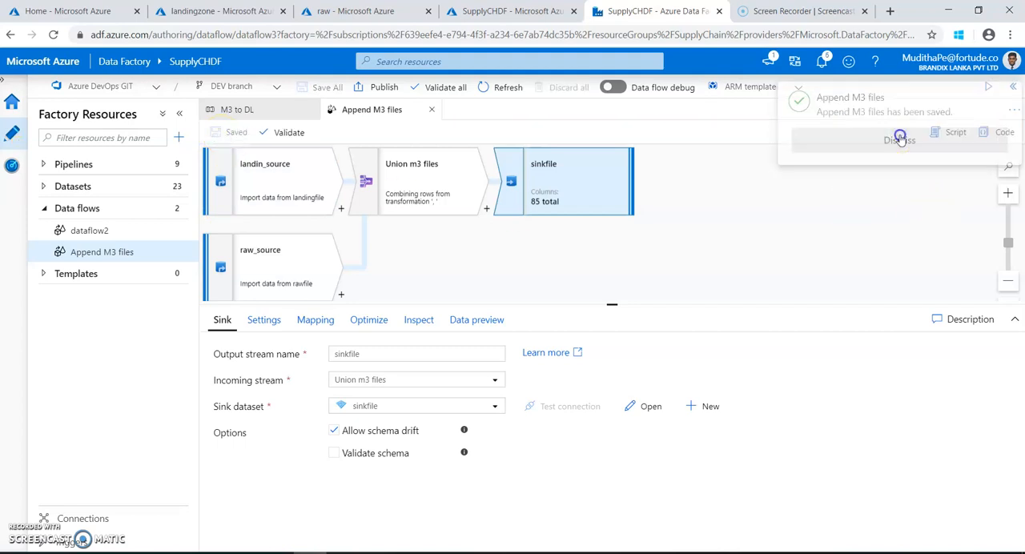
left_click(273, 132)
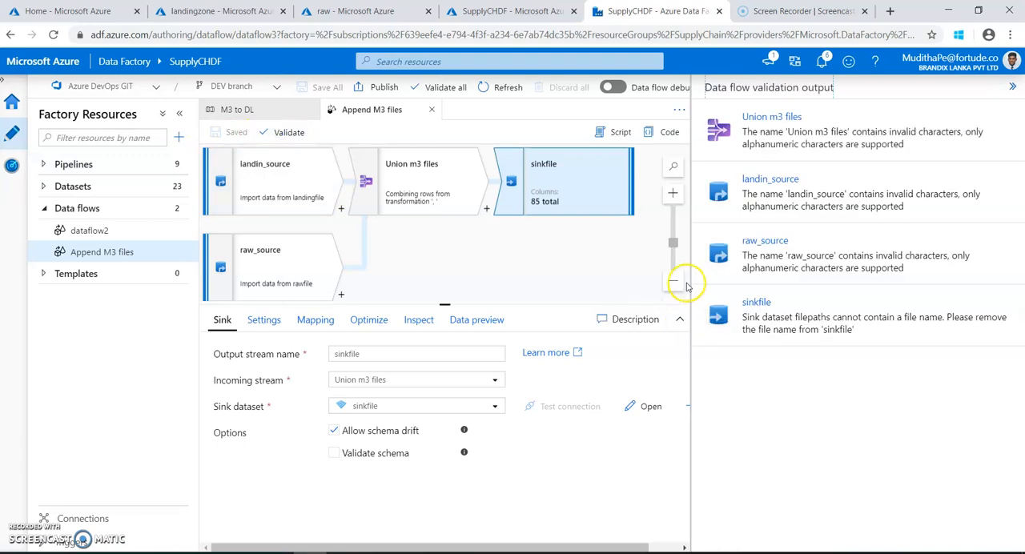
Rename the Union m3 files output stream to unionm3files, close the validation output and save the data flow.
left_click(764, 150)
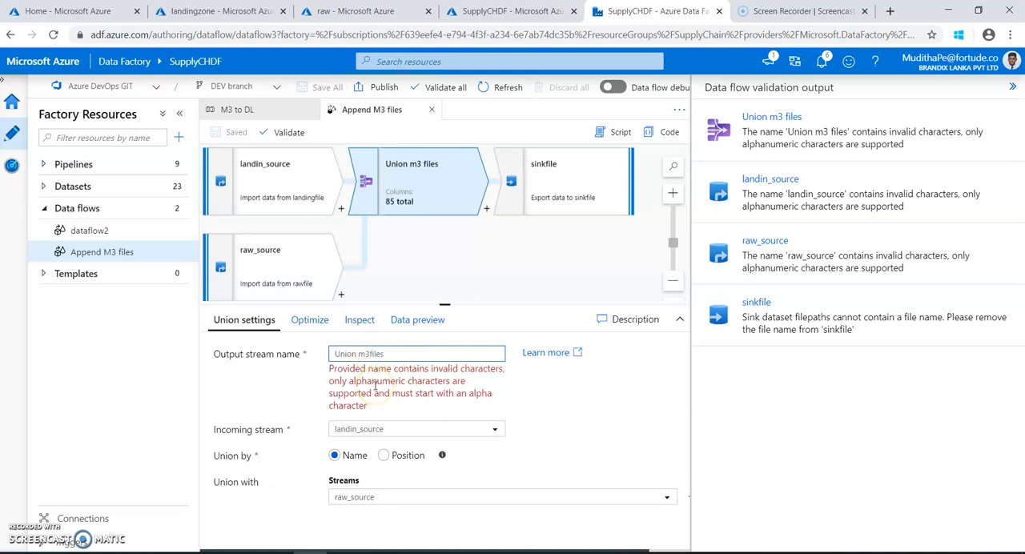
left_click(337, 353)
key("Delete")
left_click(408, 359)
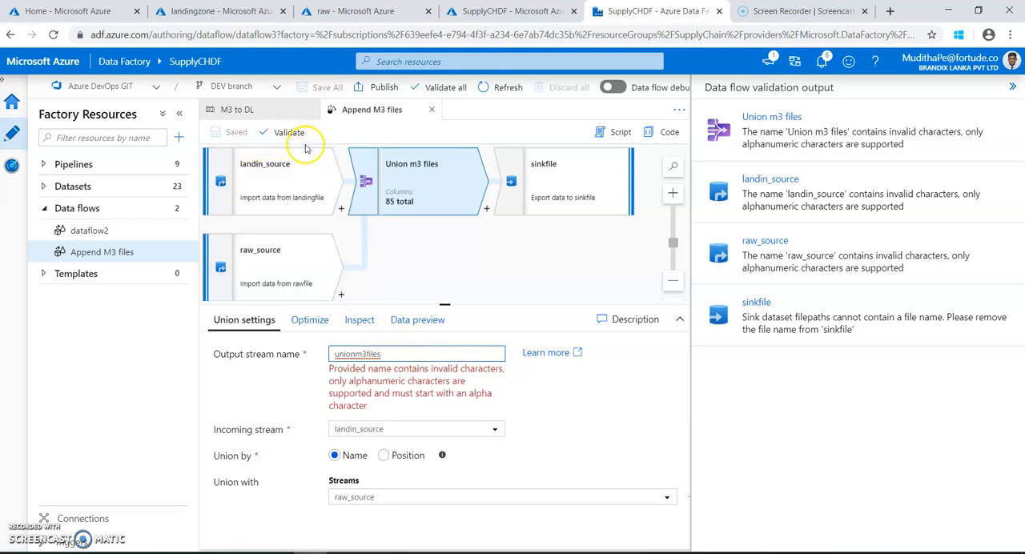
left_click(1012, 88)
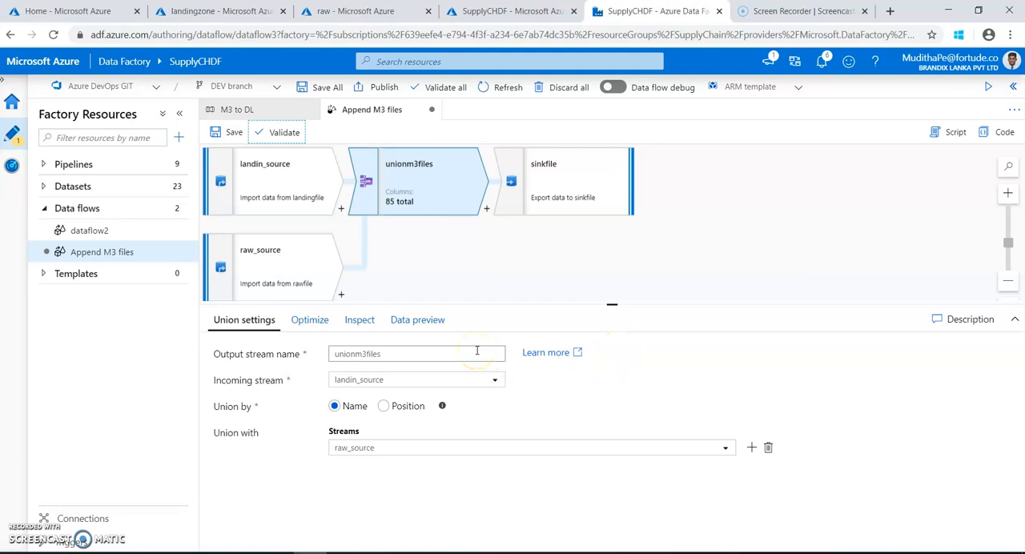
Rename the landin_source output stream to landinsource and save the data flow.
left_click(321, 207)
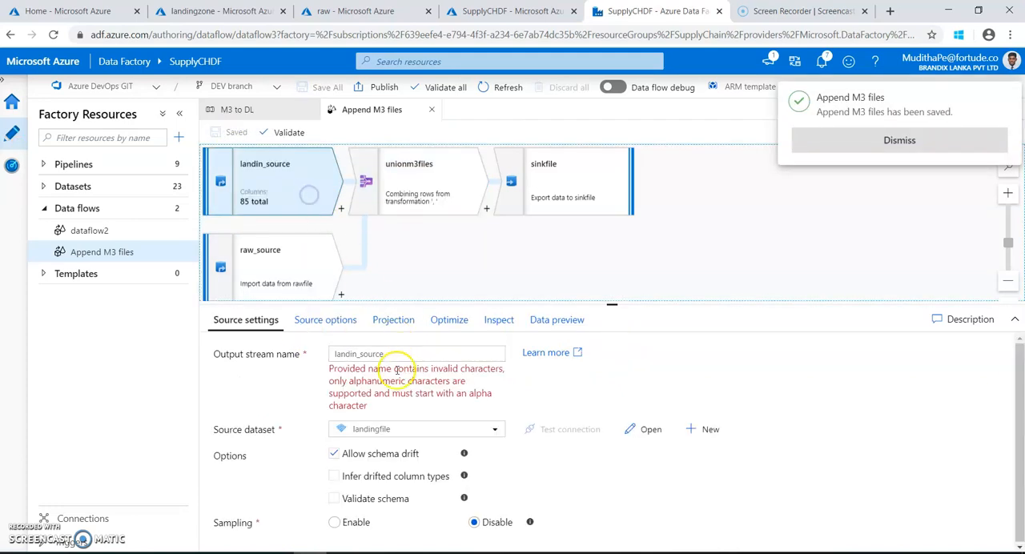
left_click(361, 355)
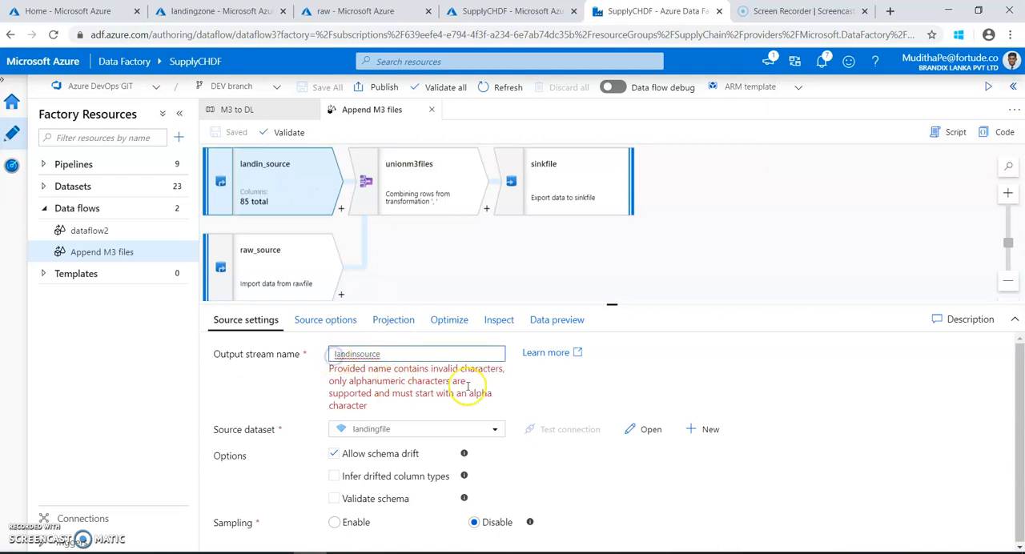
left_click(525, 382)
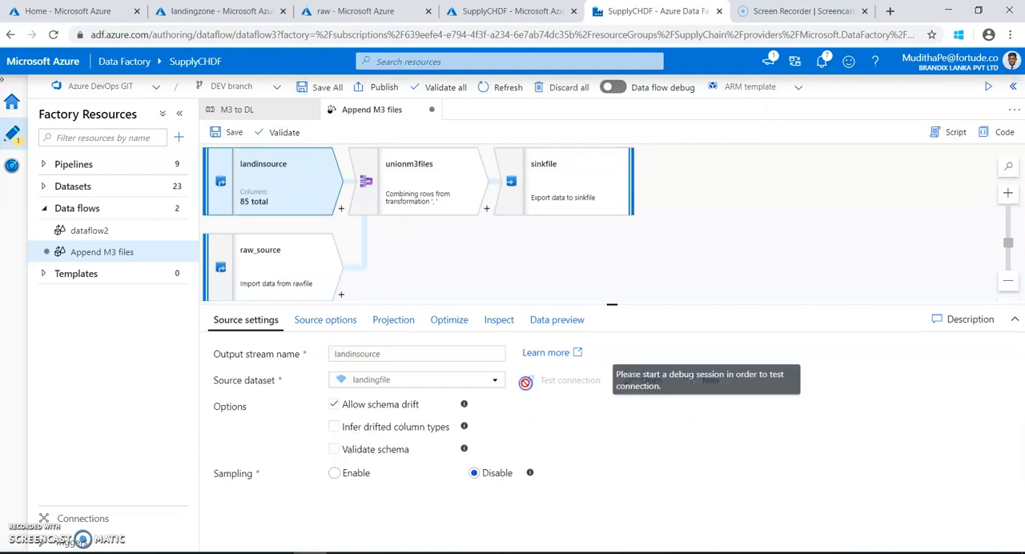
left_click(230, 132)
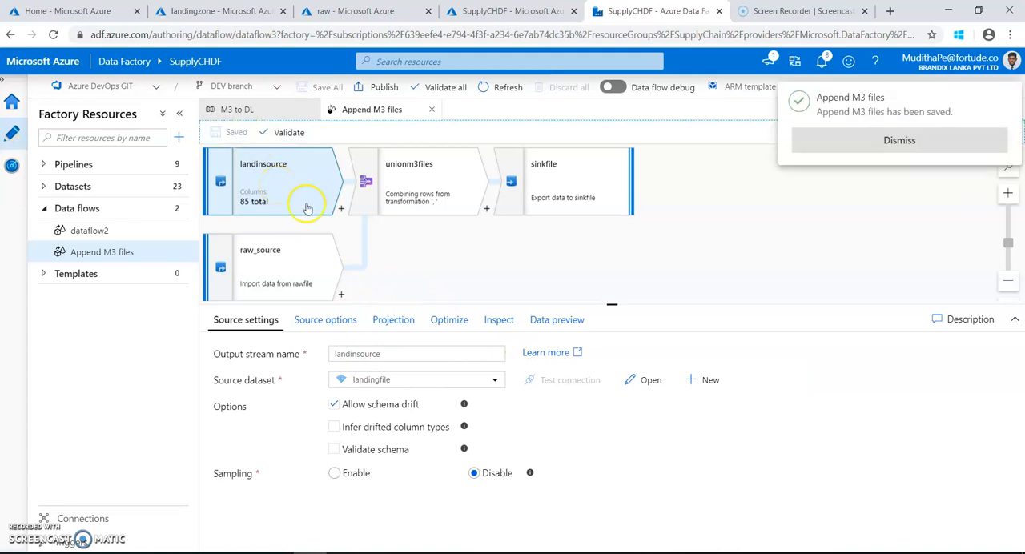
left_click(826, 143)
Rename the raw_source output stream to rawsource and save the data flow.
left_click(294, 276)
left_click(352, 355)
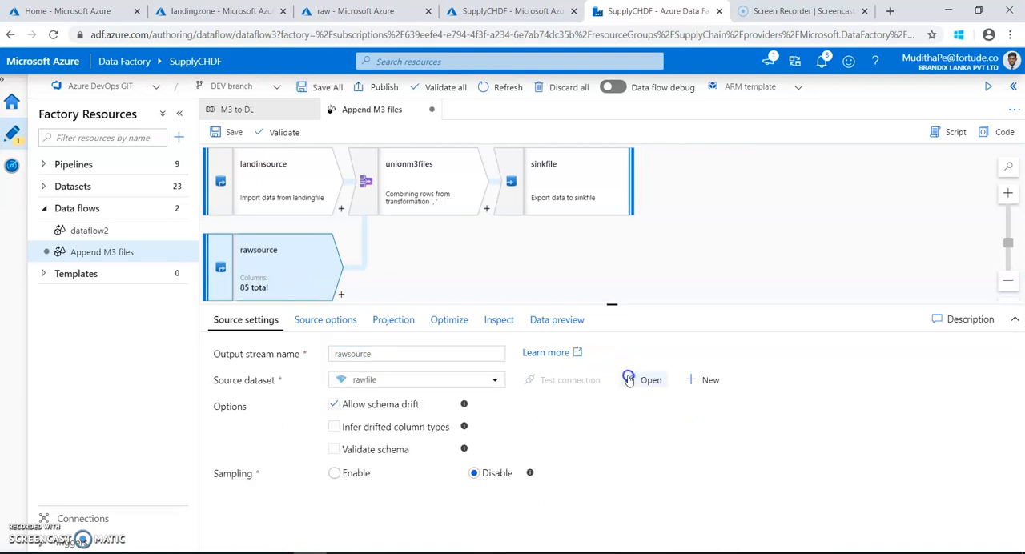
left_click(227, 135)
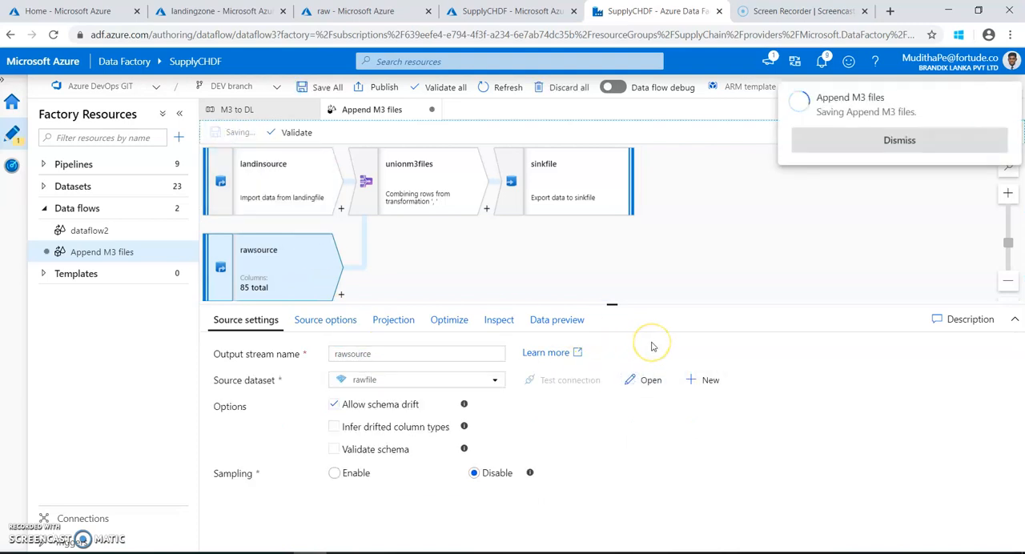
left_click(893, 144)
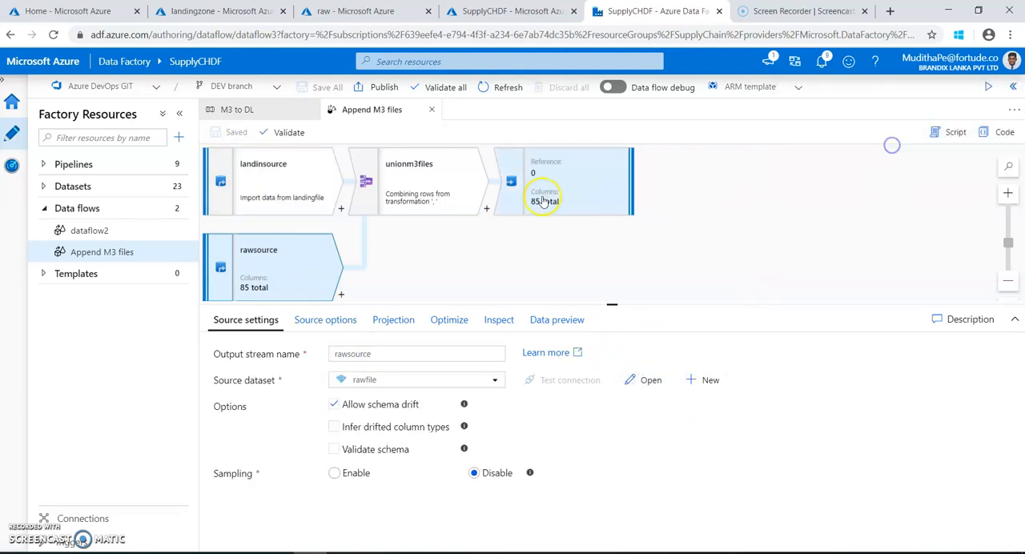
Validate the data flow again and go to the transformation named in the validation output.
left_click(287, 133)
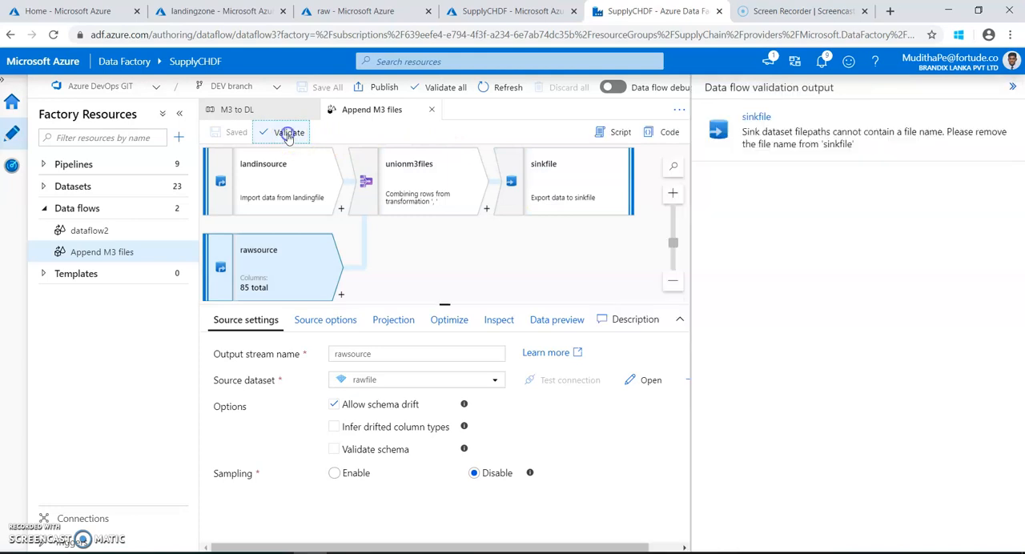
left_click(785, 132)
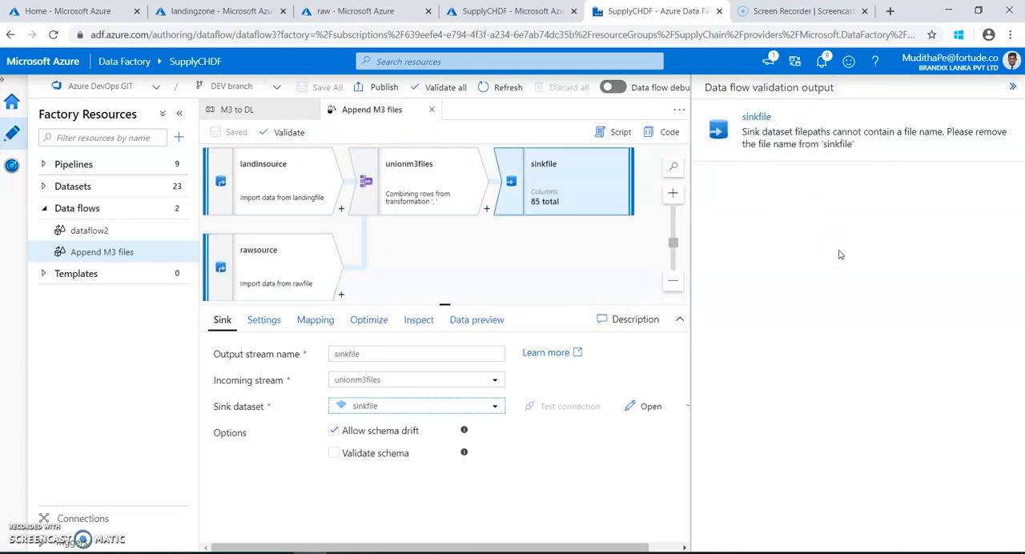
left_click(1012, 86)
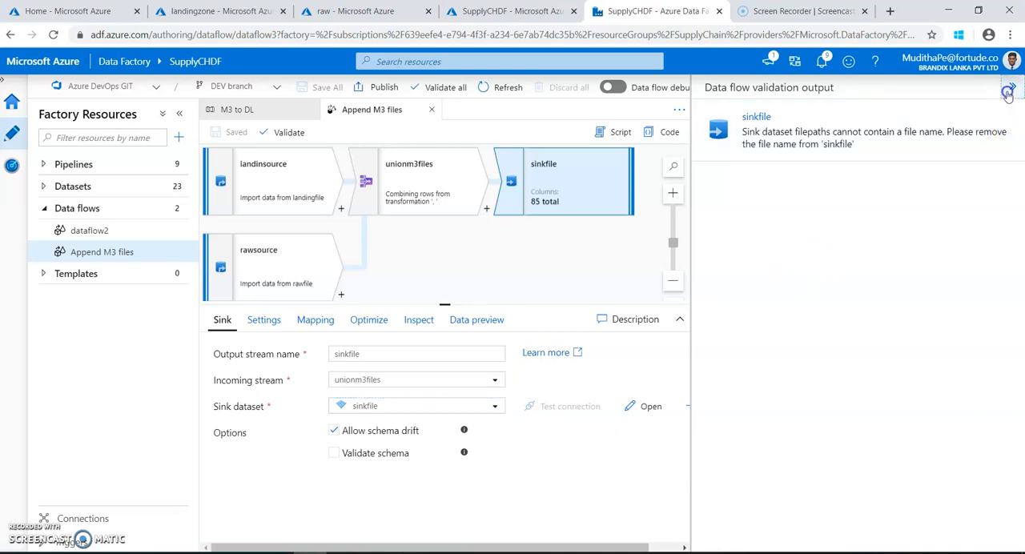
Examine the sinkfile dataset's connection, schema and general properties, and the sink's file name, mapping and partition options.
left_click(656, 408)
left_click(272, 311)
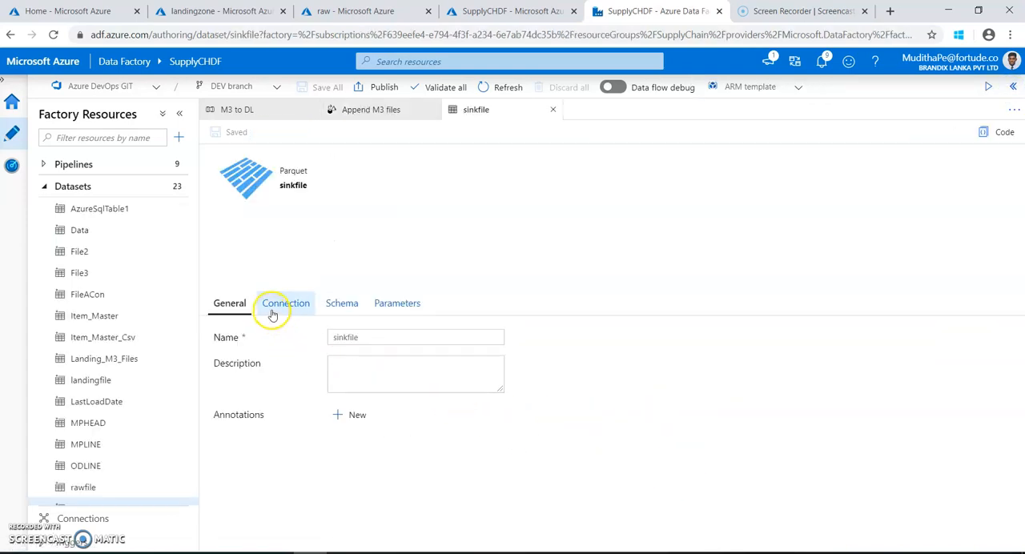
left_click(343, 304)
left_click(234, 307)
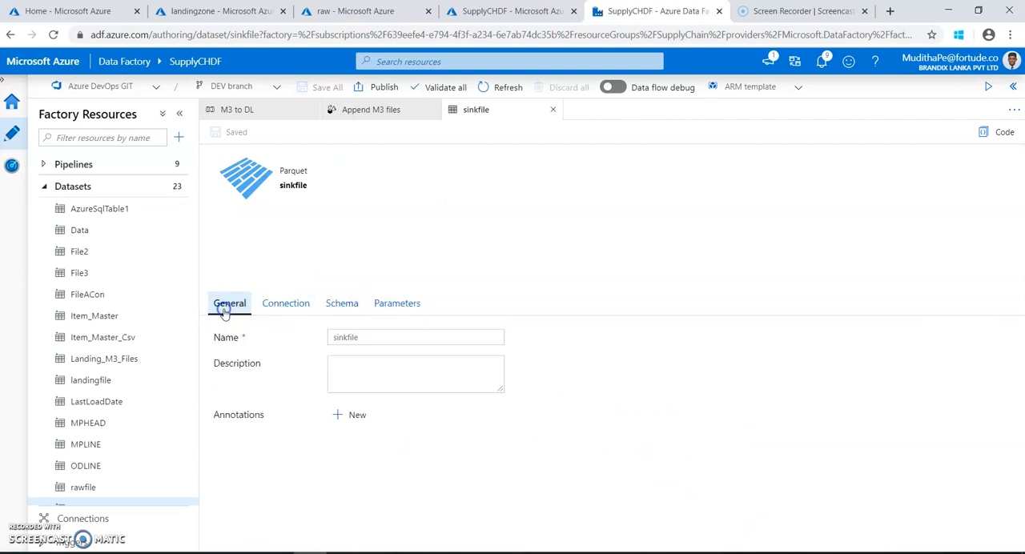
left_click(553, 110)
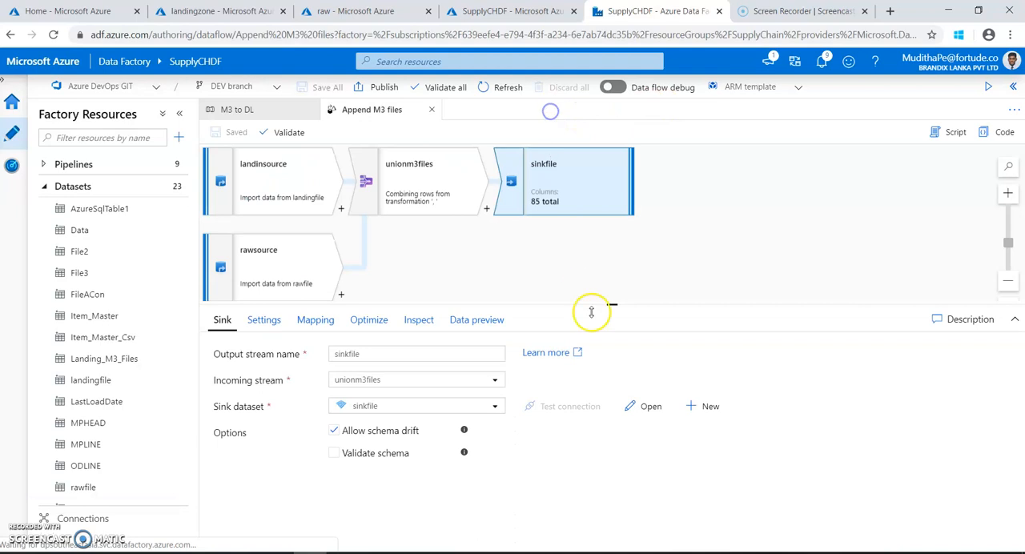
left_click(263, 322)
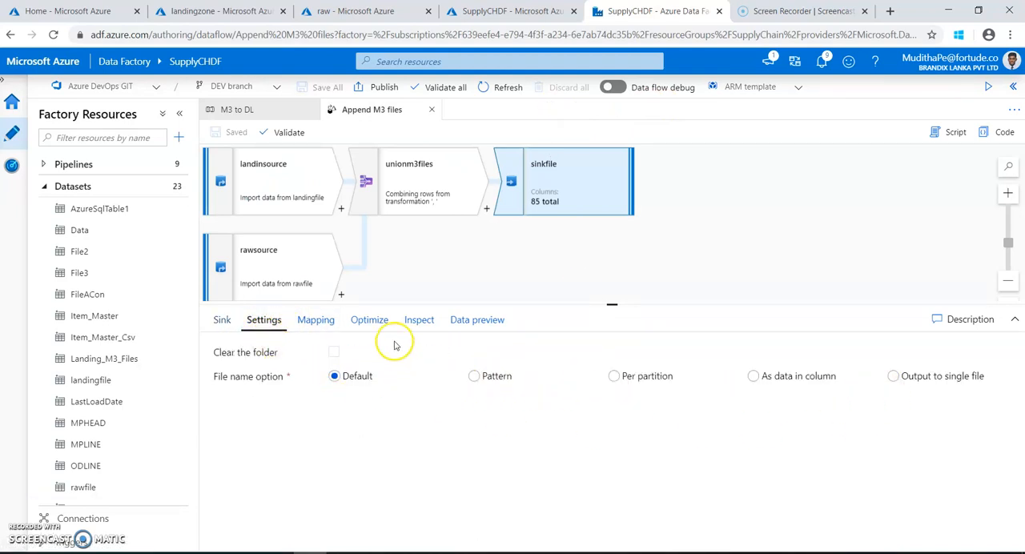
left_click(316, 323)
left_click(367, 322)
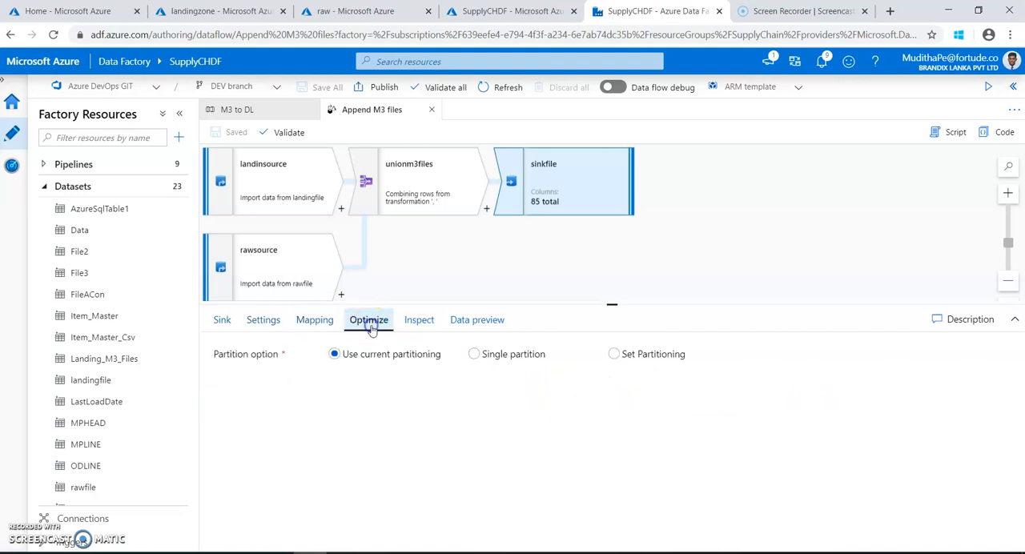
left_click(419, 322)
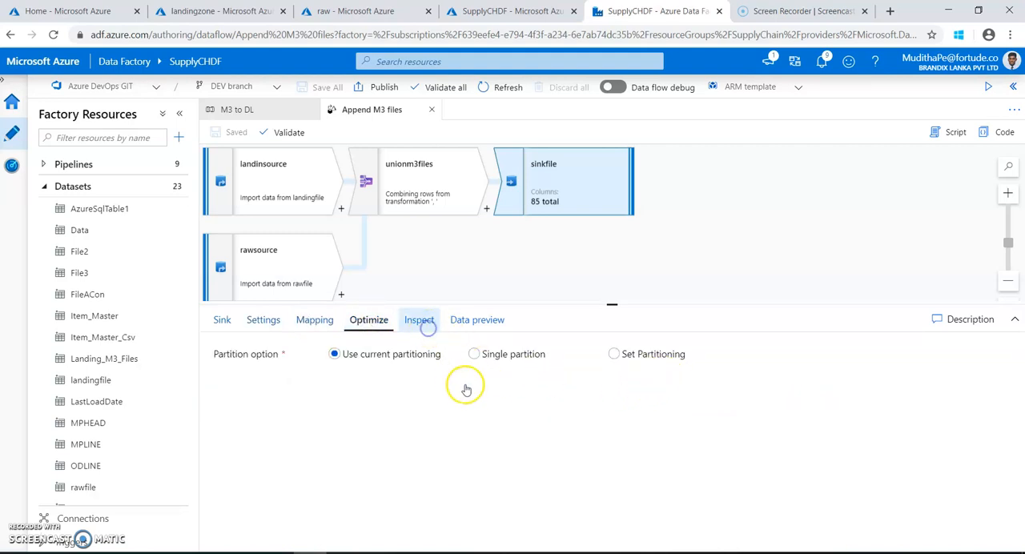
left_click(454, 329)
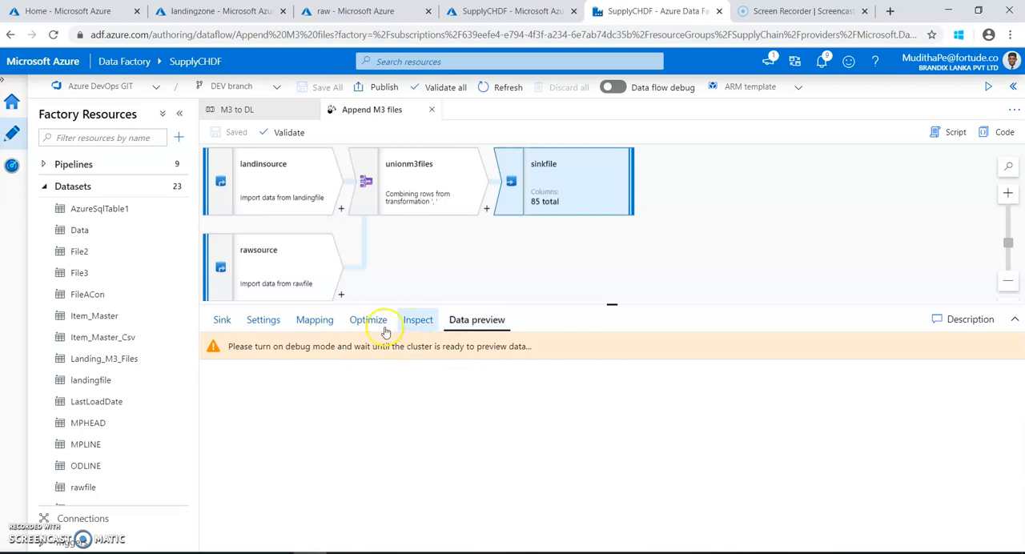
Set the sink's file name option to Output to single file, then save and validate the data flow.
left_click(248, 328)
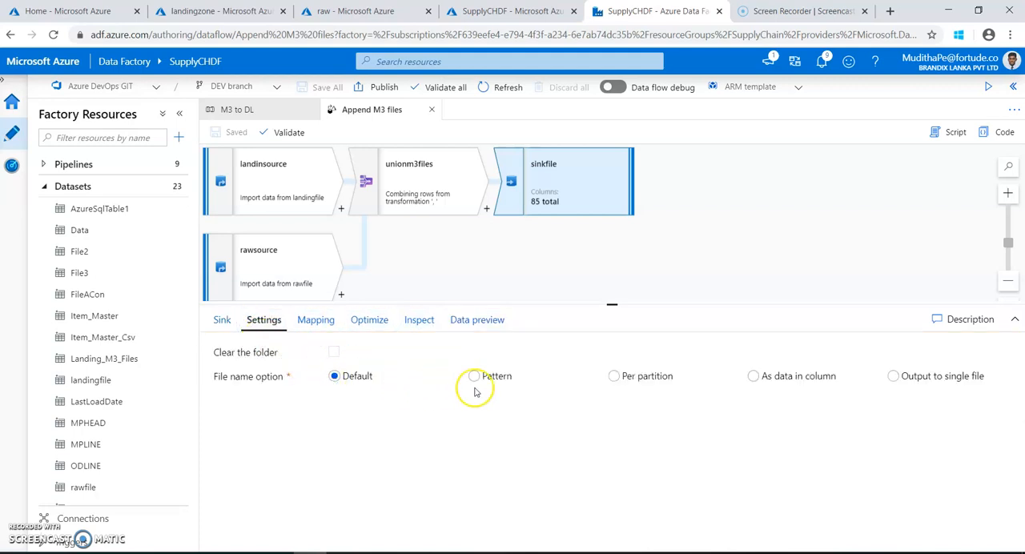
left_click(894, 376)
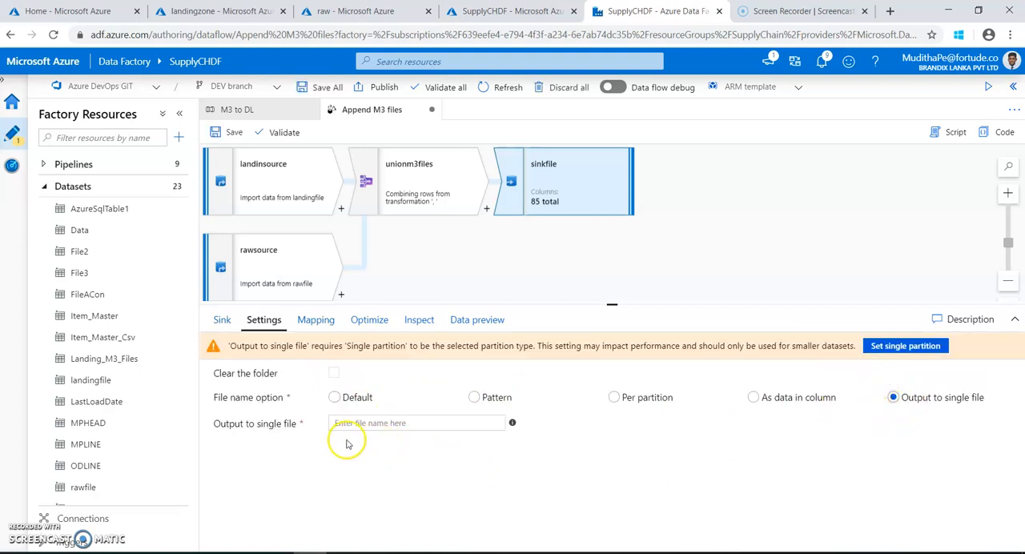
left_click(229, 133)
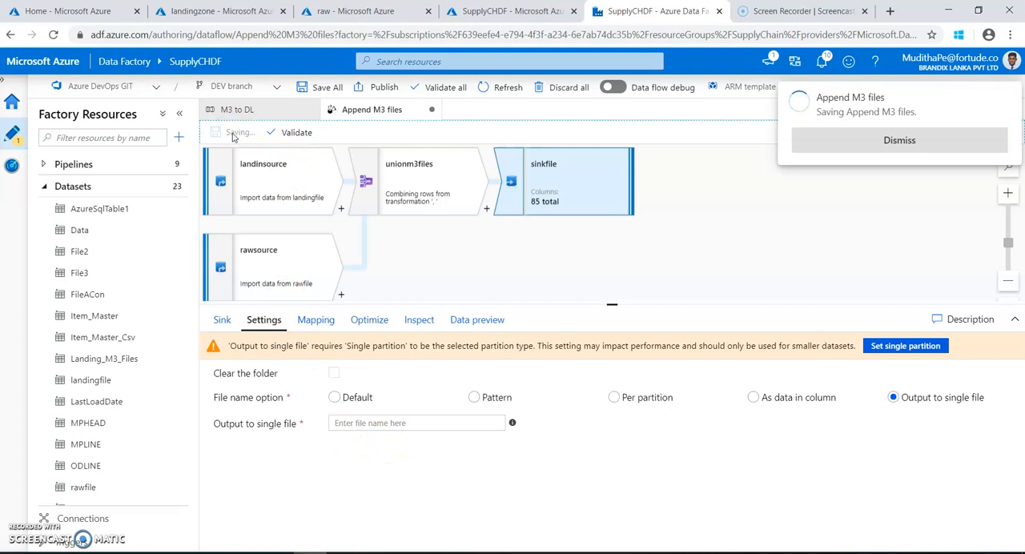
left_click(848, 143)
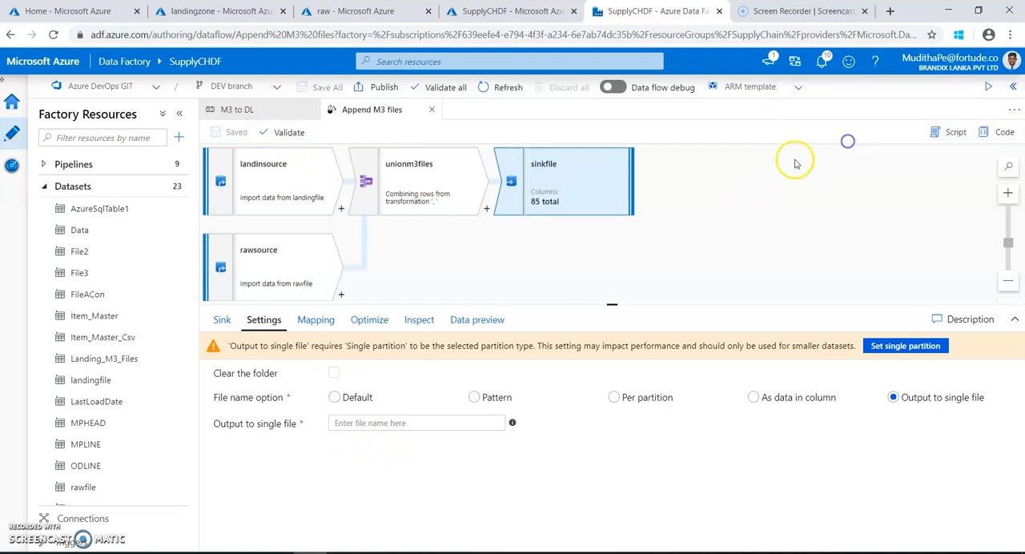
left_click(287, 132)
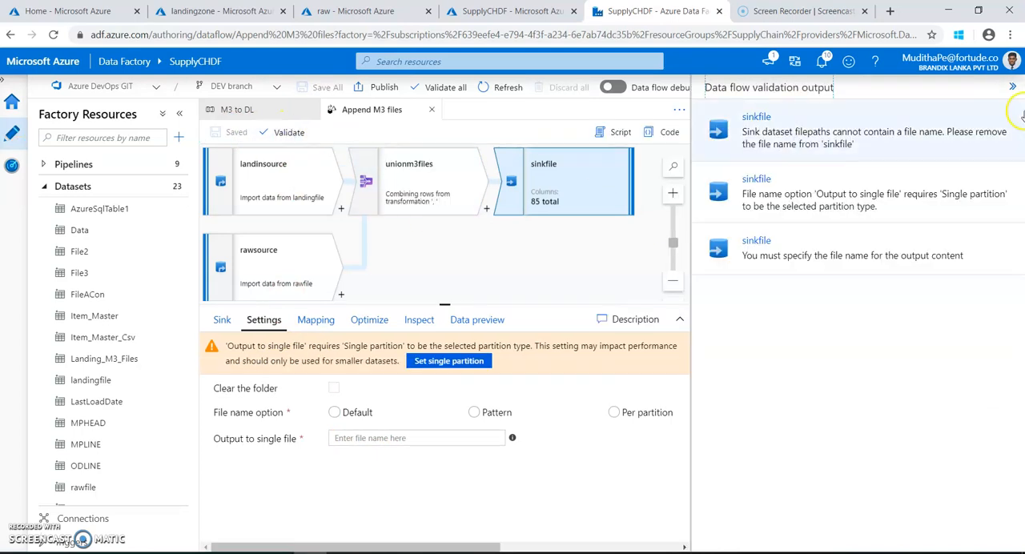
left_click(1012, 86)
Name the sink's single output file ODLINE_201711..parquet, copying the .parquet extension from the query in SQL Server Management Studio, and save the data flow.
left_click(440, 424)
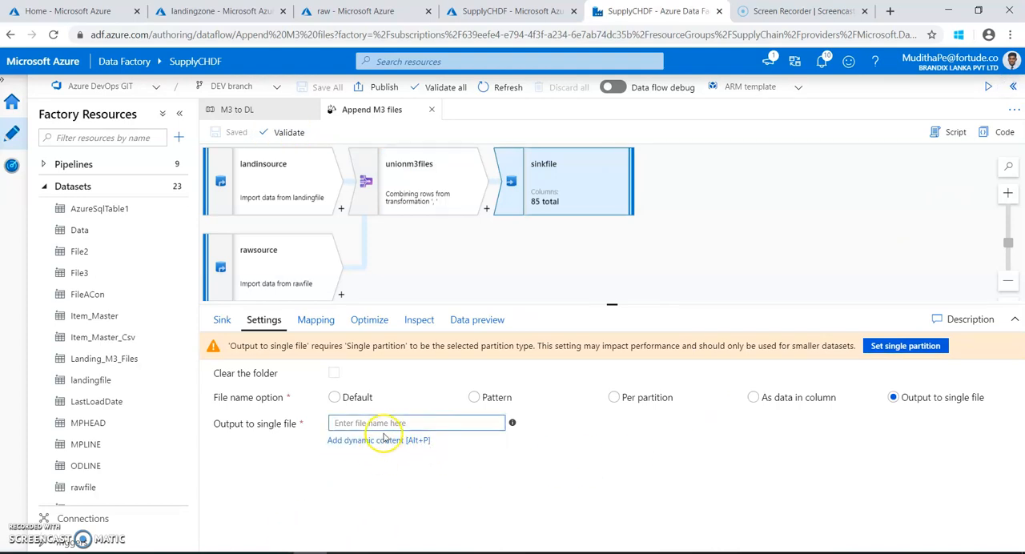
type("ODLINE_201711")
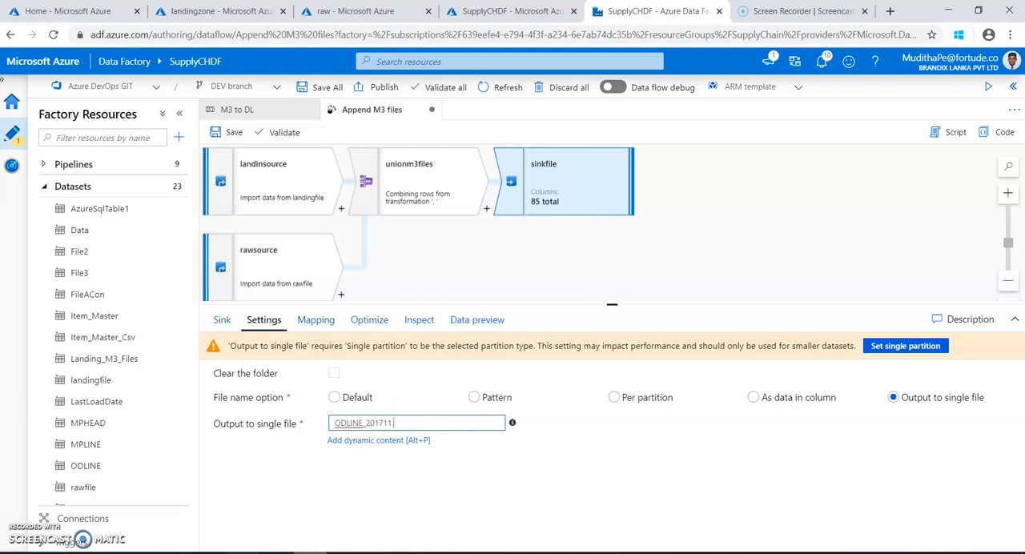
key("alt+Tab")
left_click(249, 80)
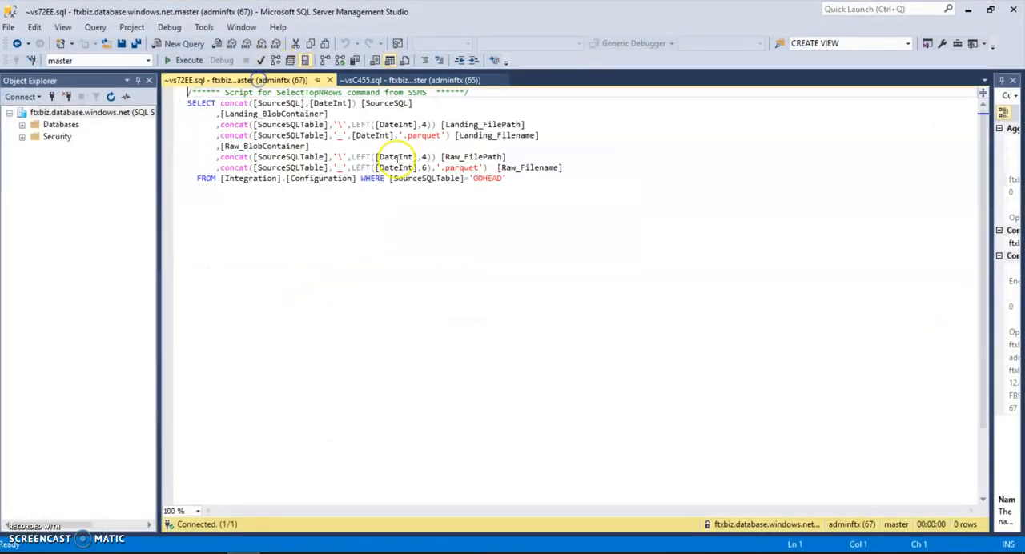
left_click_drag(480, 169, 446, 168)
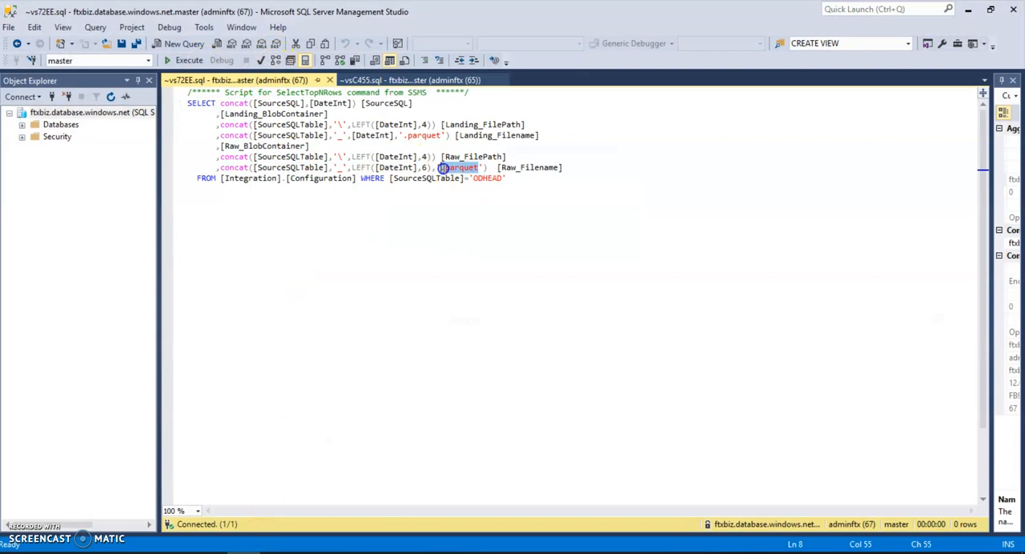
left_click(974, 15)
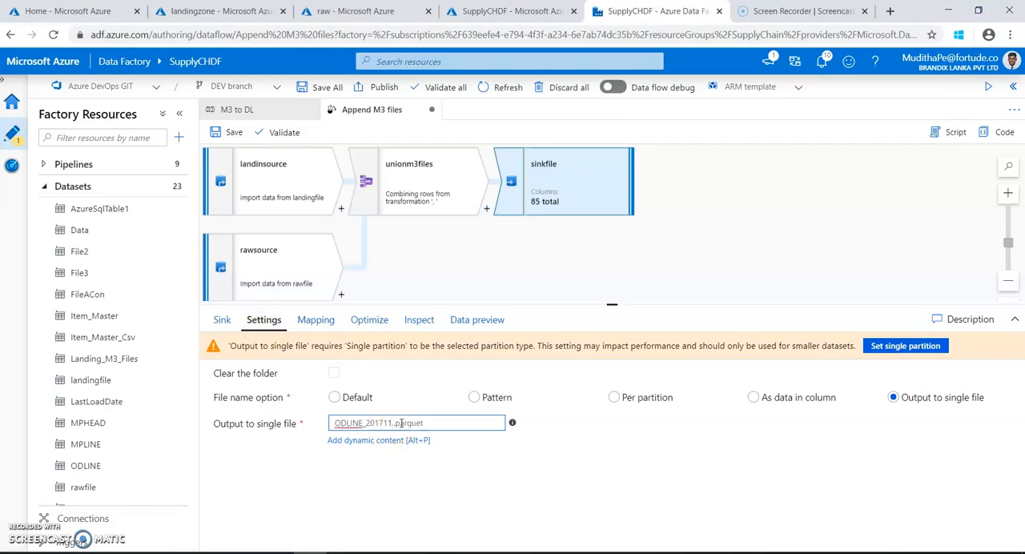
left_click(447, 489)
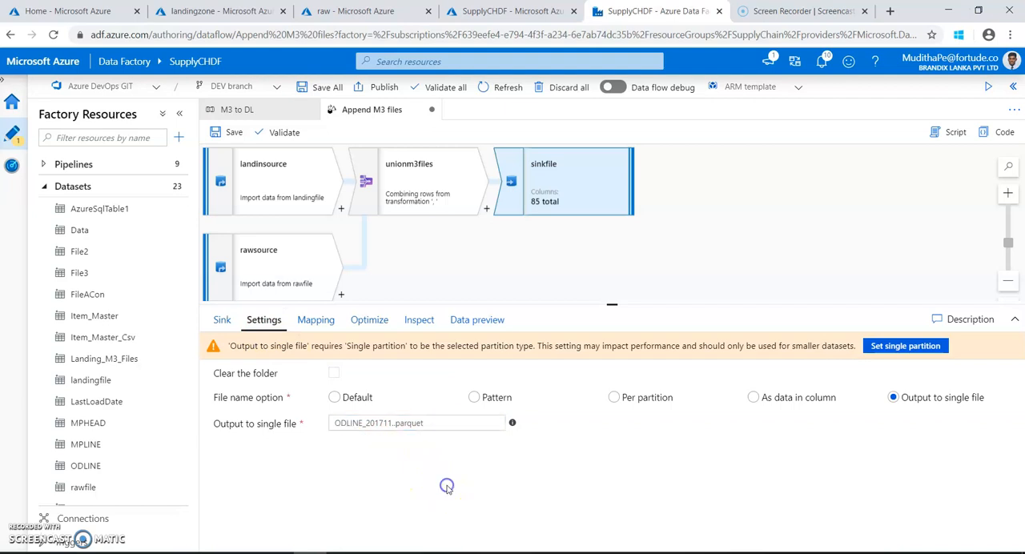
left_click(229, 133)
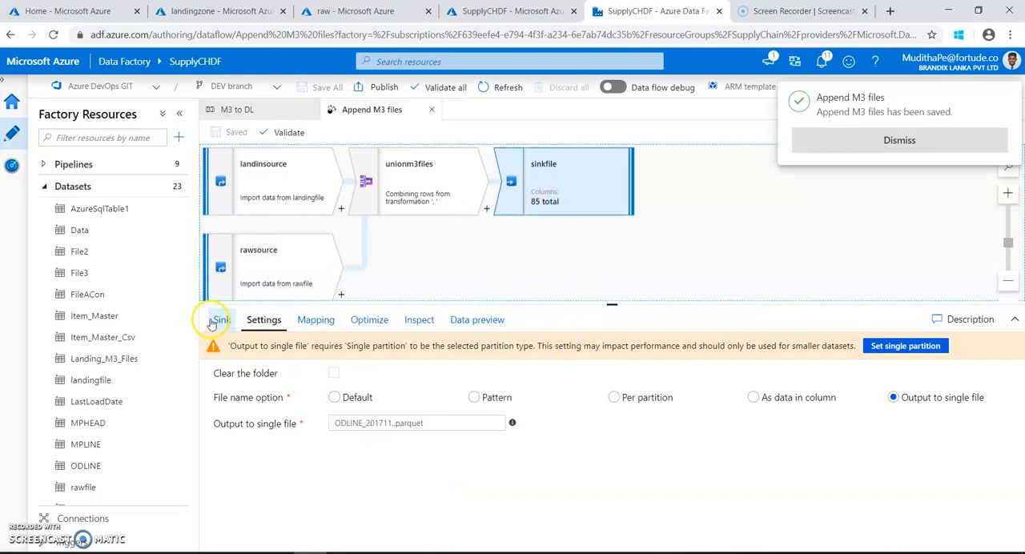
Clear the file name from the sinkfile dataset's raw/ODLINE file path, then save and close the dataset.
left_click(219, 319)
left_click(649, 407)
left_click(288, 303)
left_click_drag(644, 363, 510, 362)
key("BackSpace")
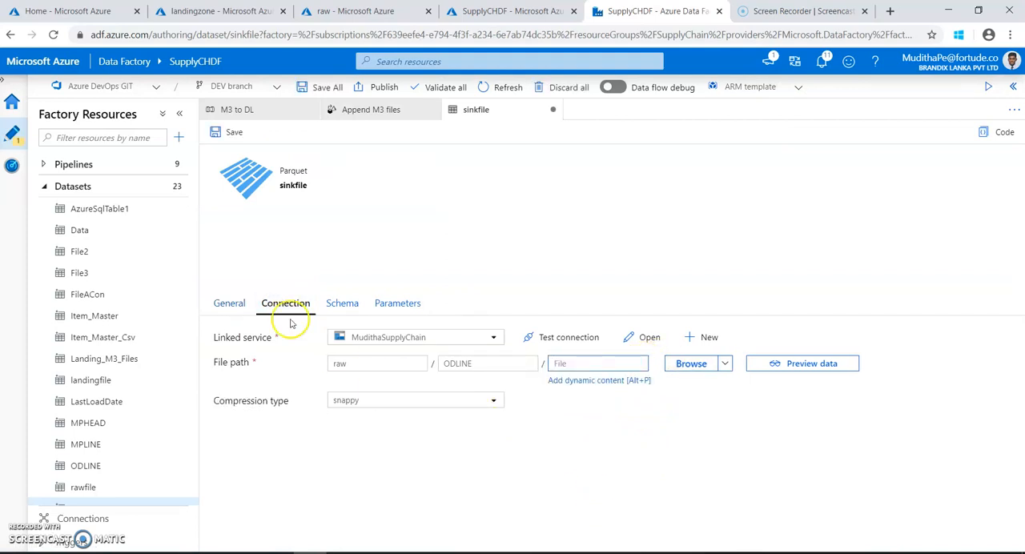
left_click(235, 133)
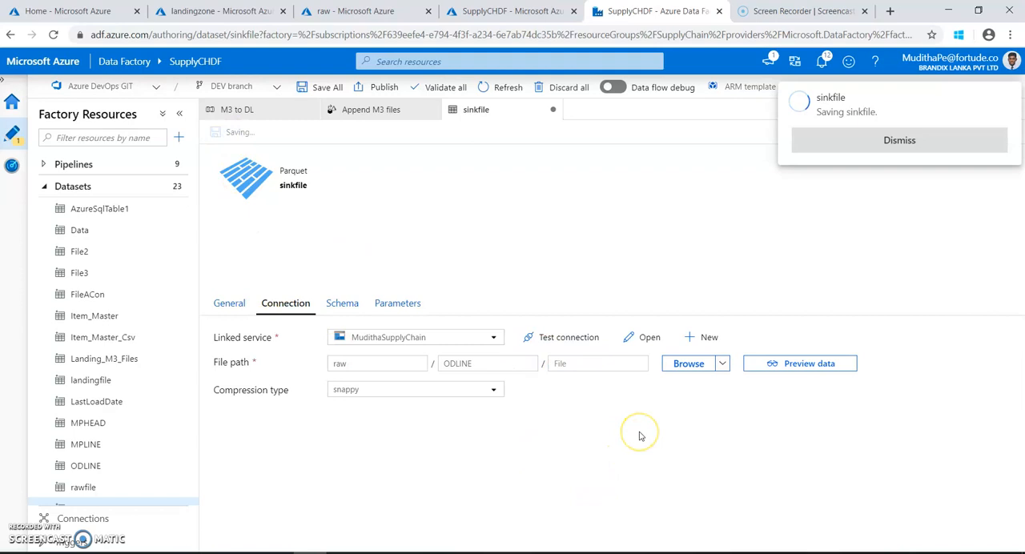
left_click(822, 143)
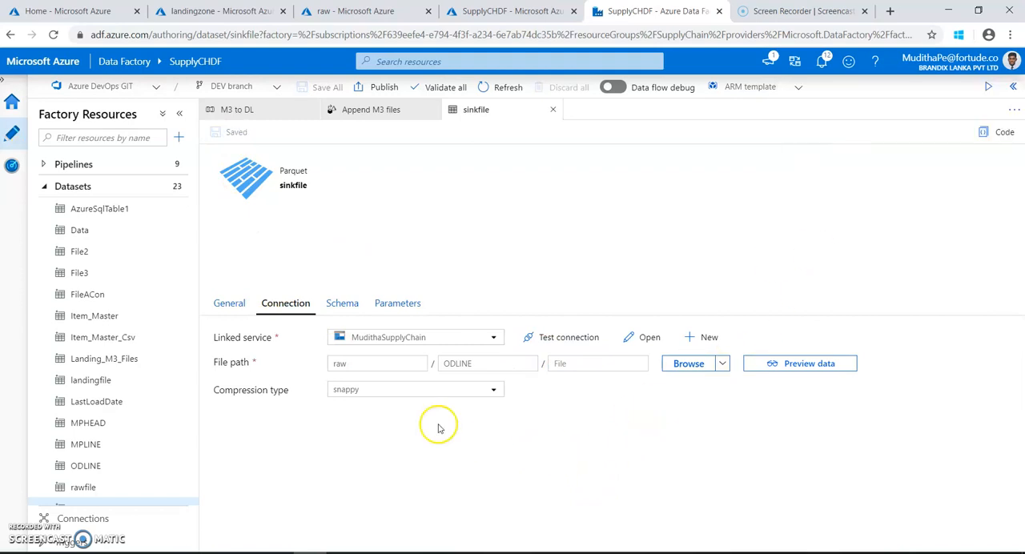
left_click(552, 110)
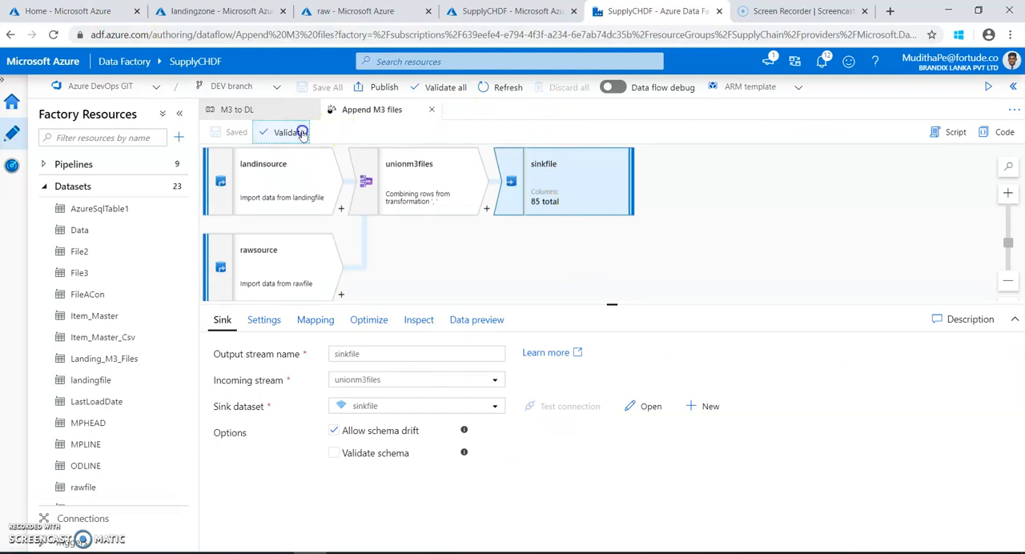
Validate the Append M3 files data flow and review the sinkfile entry in the validation output.
left_click(273, 133)
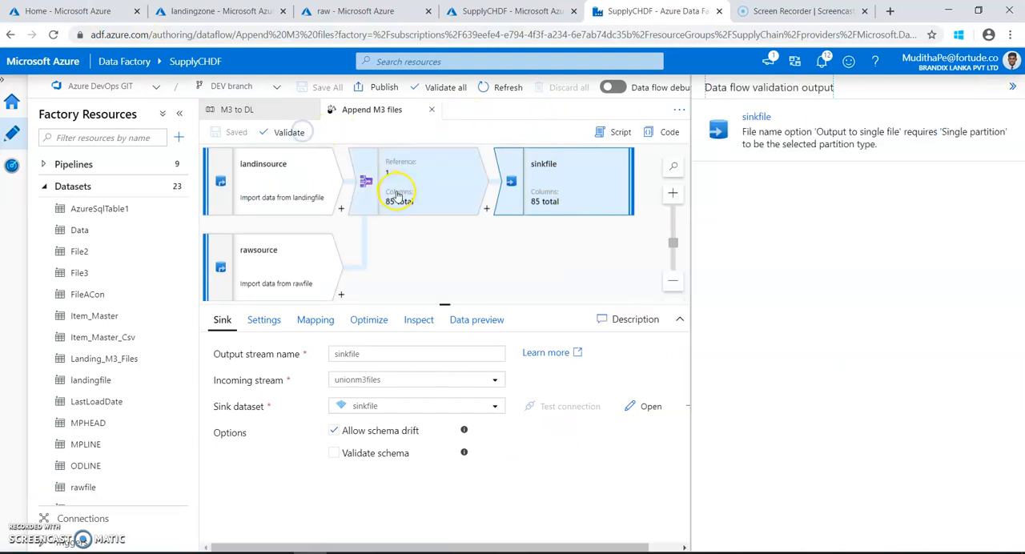
left_click(773, 149)
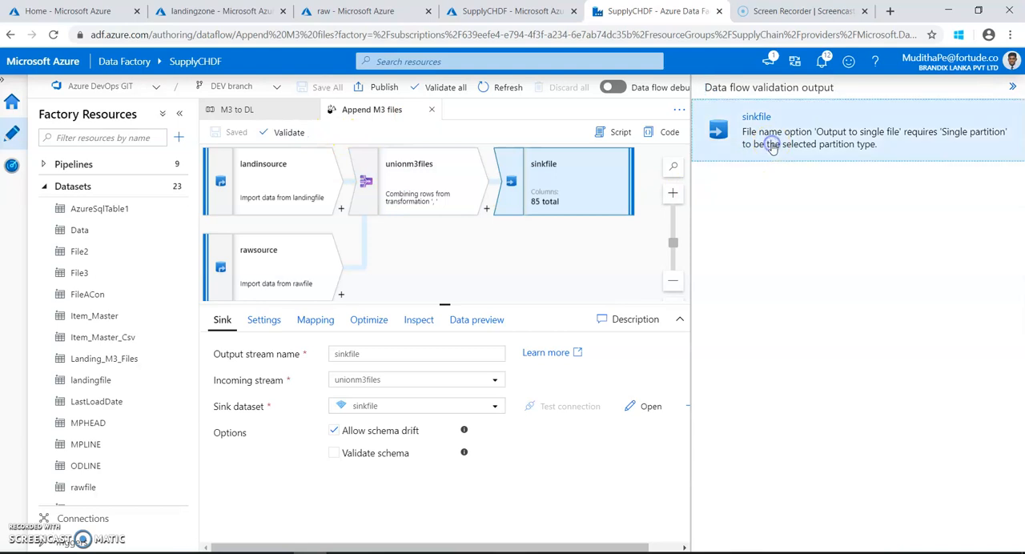
left_click(1012, 86)
Set the sinkfile partition option to Single partition, then save and revalidate the data flow.
left_click(373, 321)
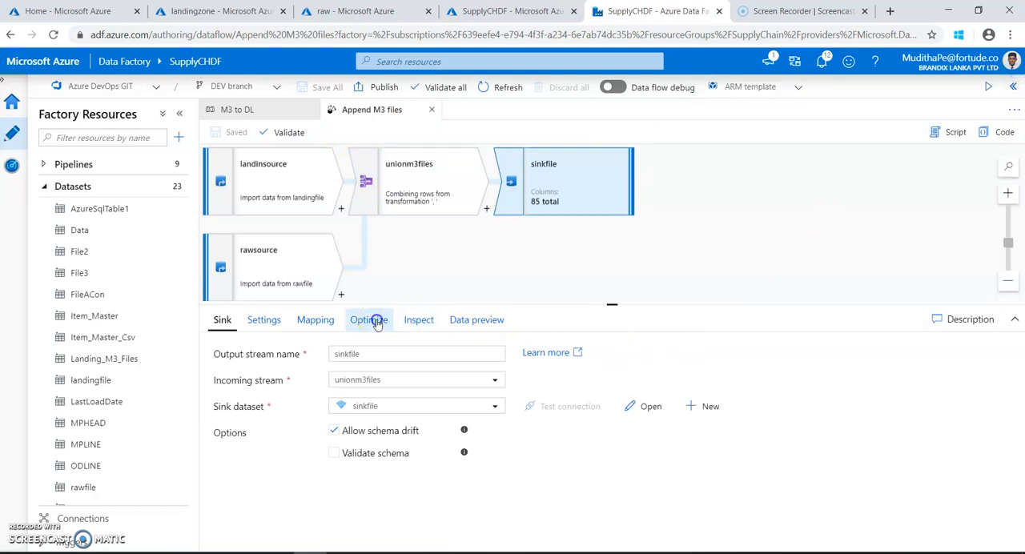
left_click(471, 355)
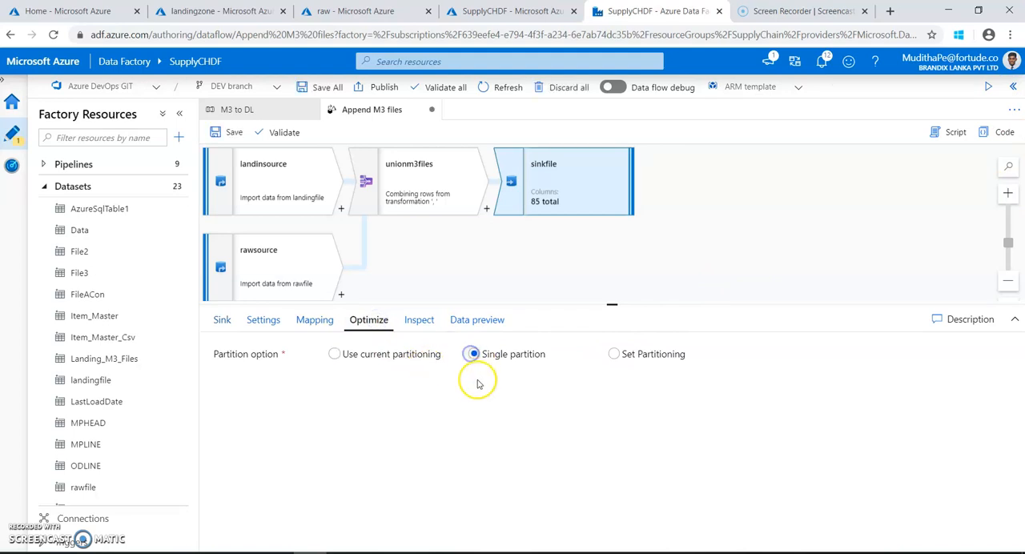
left_click(230, 133)
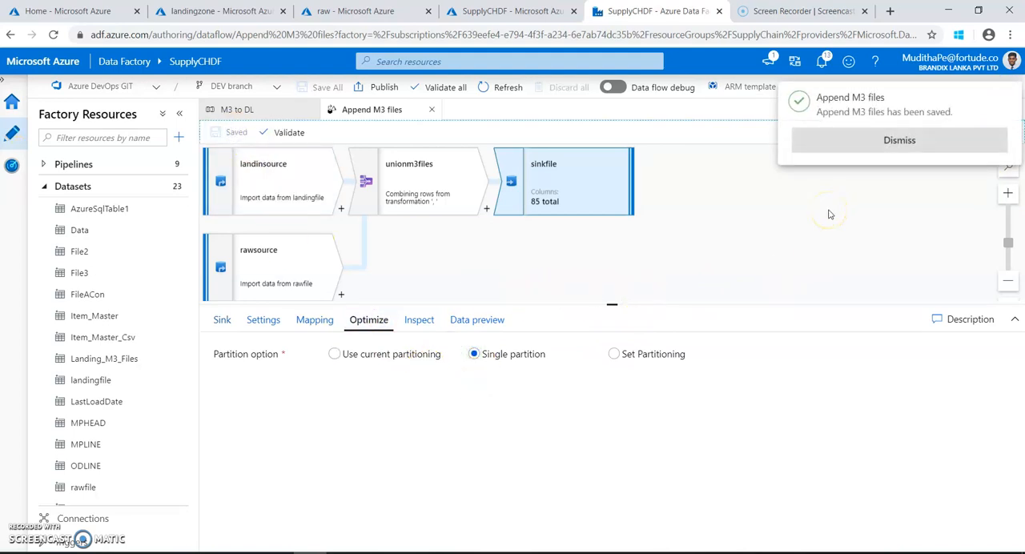
left_click(876, 149)
left_click(287, 136)
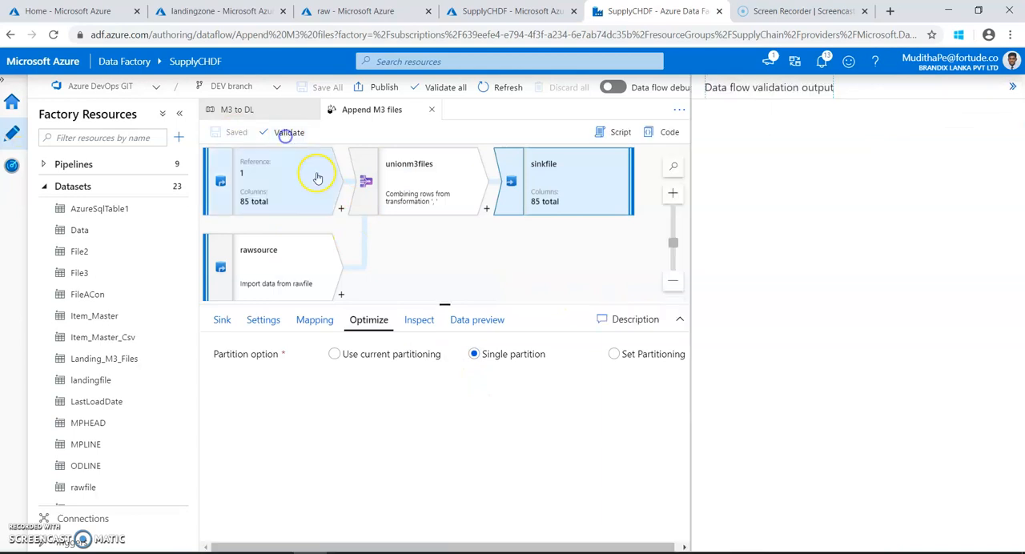
left_click(1013, 88)
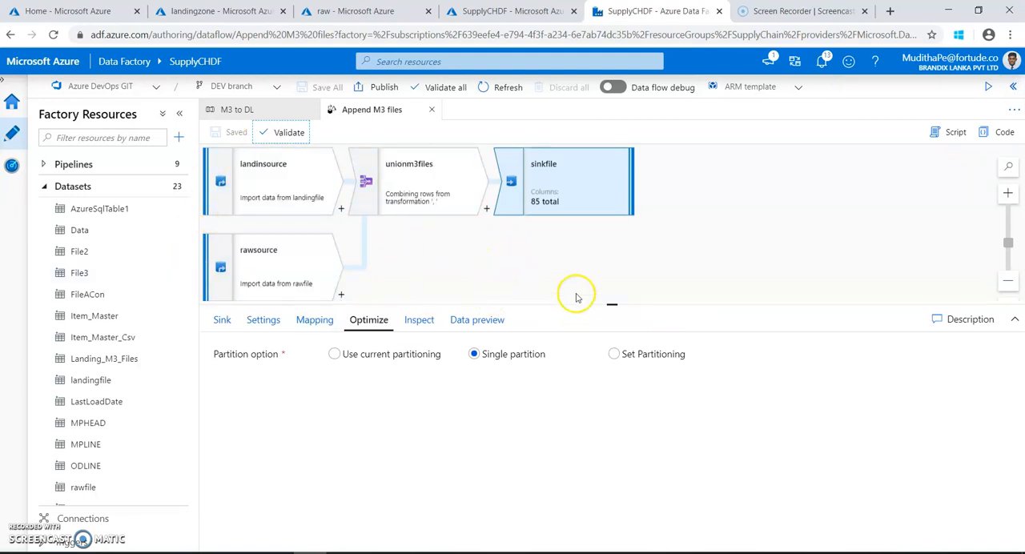
Create a new pipeline named AppendFiles and save it.
left_click(44, 185)
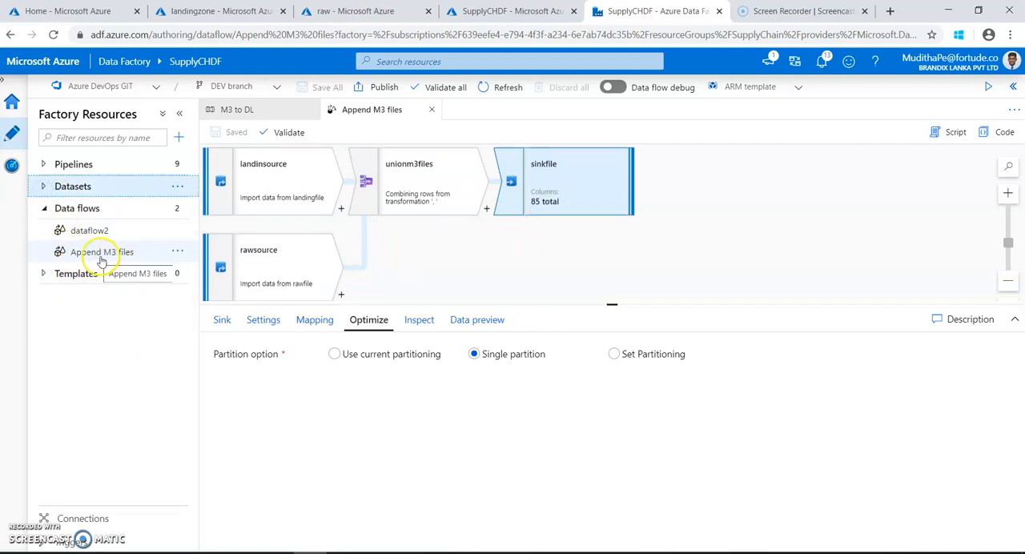
left_click(40, 165)
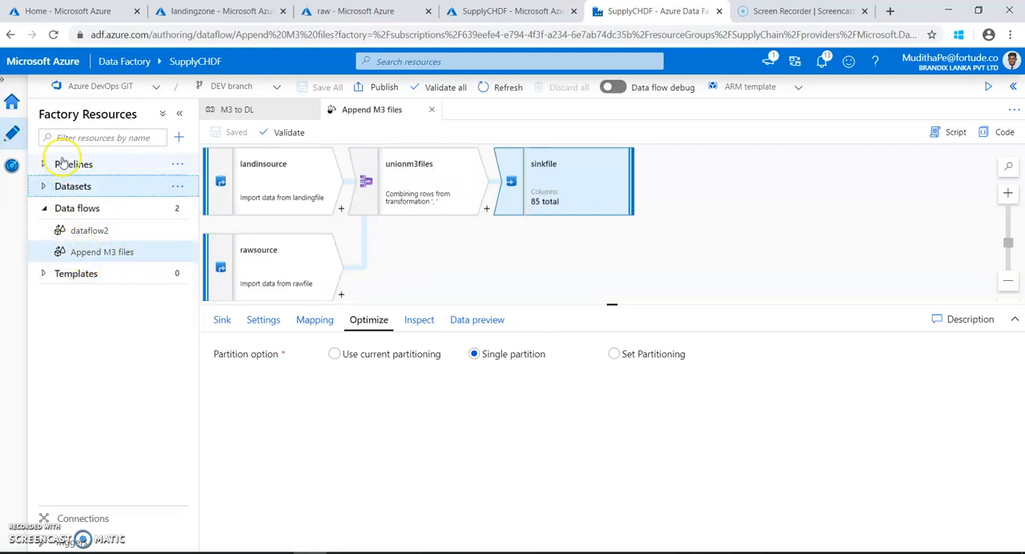
left_click(177, 164)
left_click(189, 186)
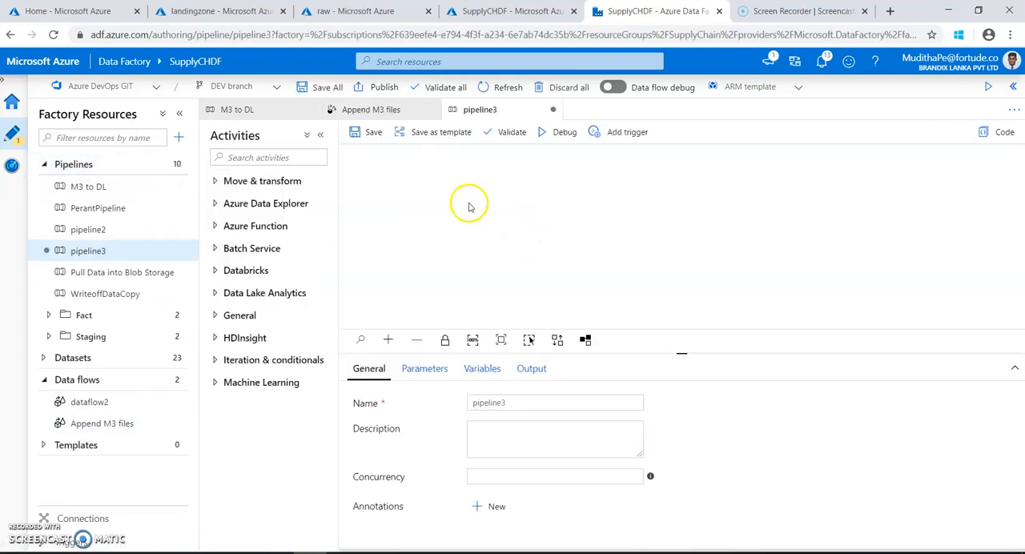
left_click_drag(506, 402, 451, 402)
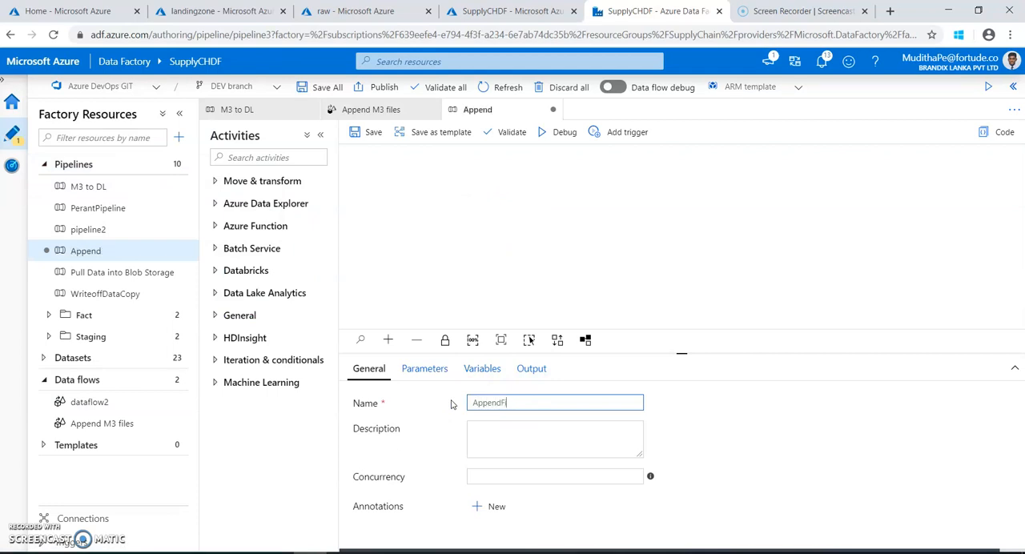
left_click(370, 132)
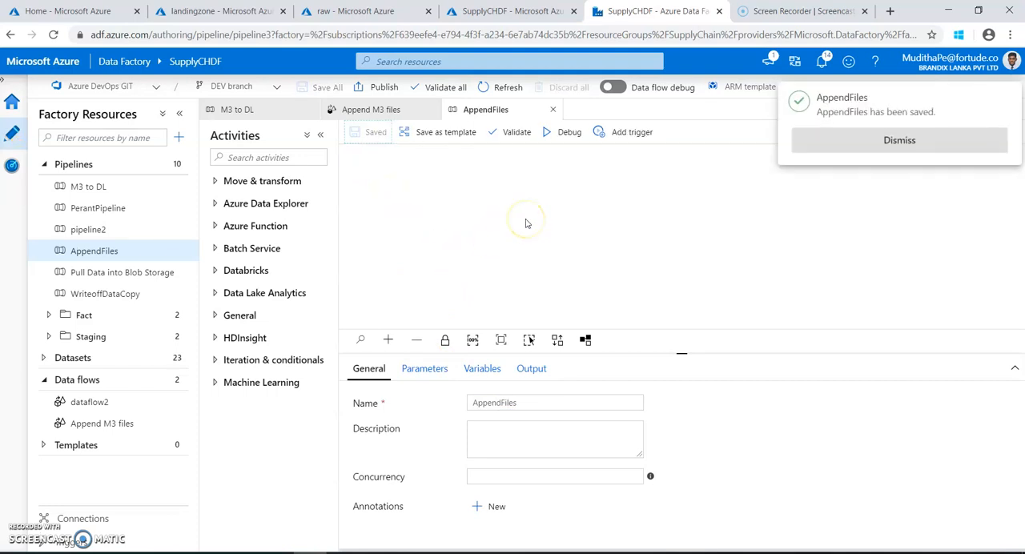
left_click(526, 222)
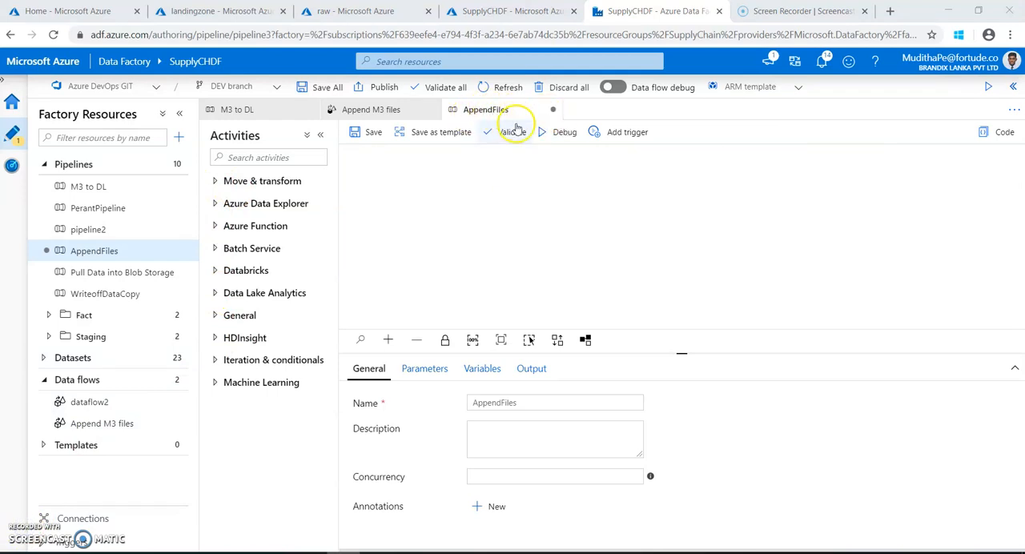
Add the Append M3 files data flow to the pipeline with General purpose compute and core count 8 (+ 8 Driver cores), then save.
left_click_drag(110, 429, 509, 206)
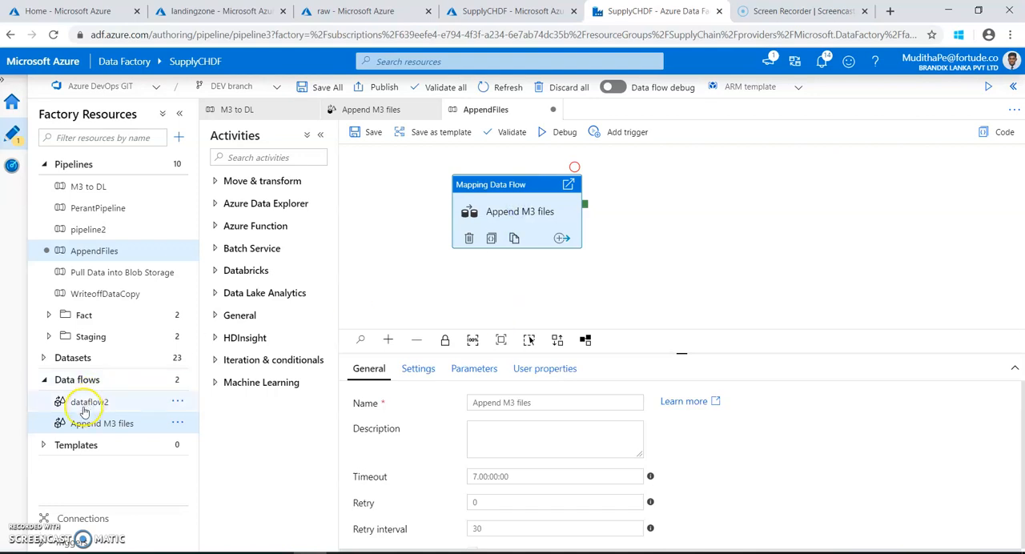
left_click(415, 370)
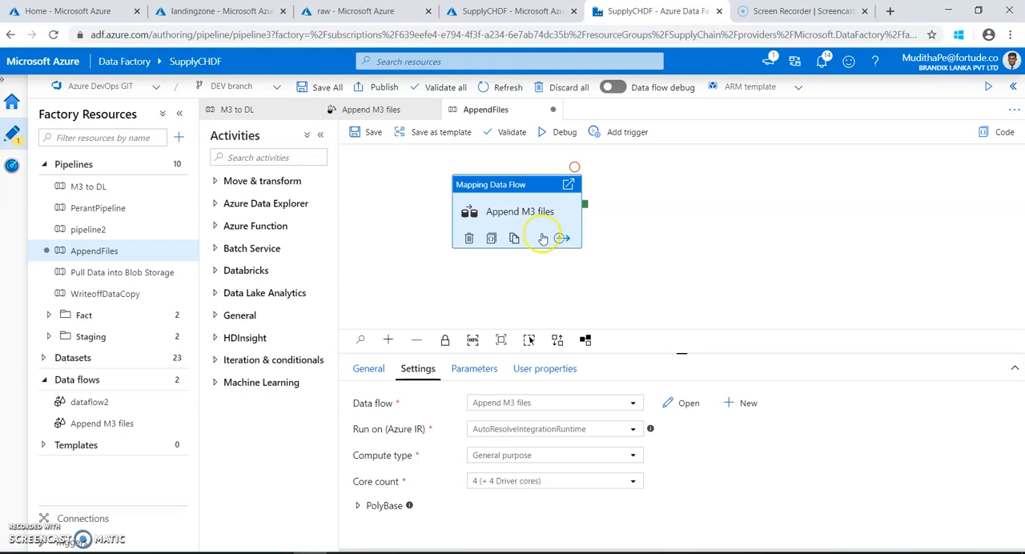
left_click(544, 456)
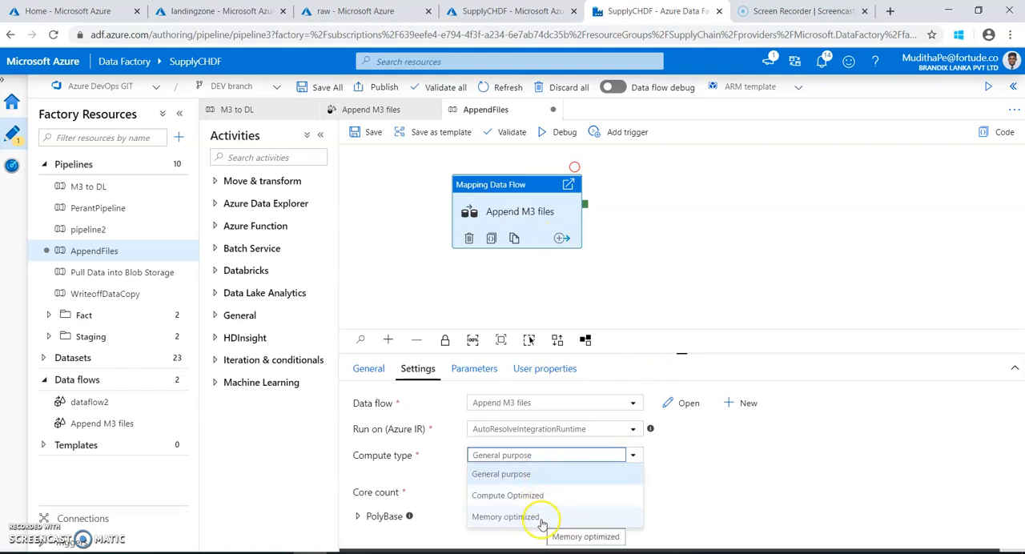
left_click(535, 475)
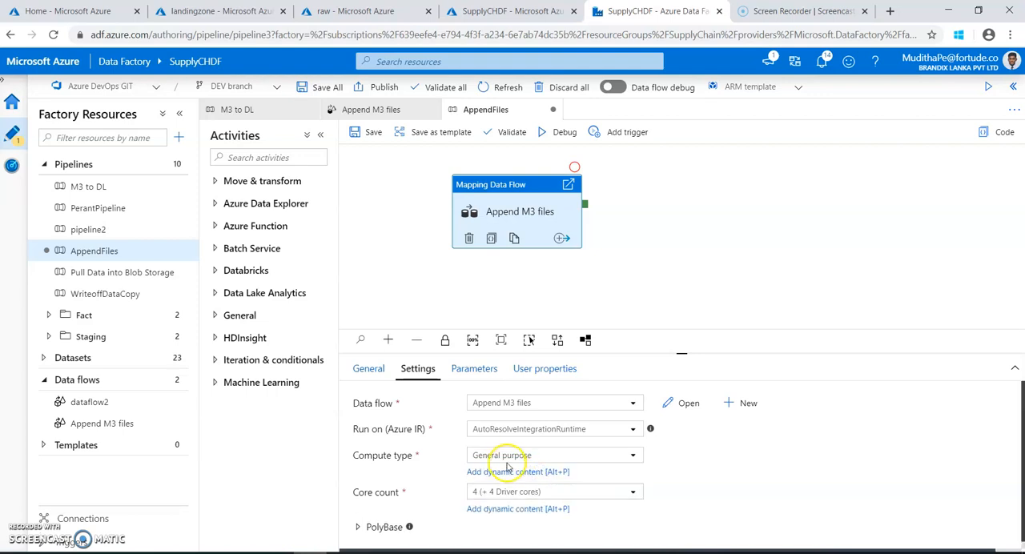
left_click(526, 492)
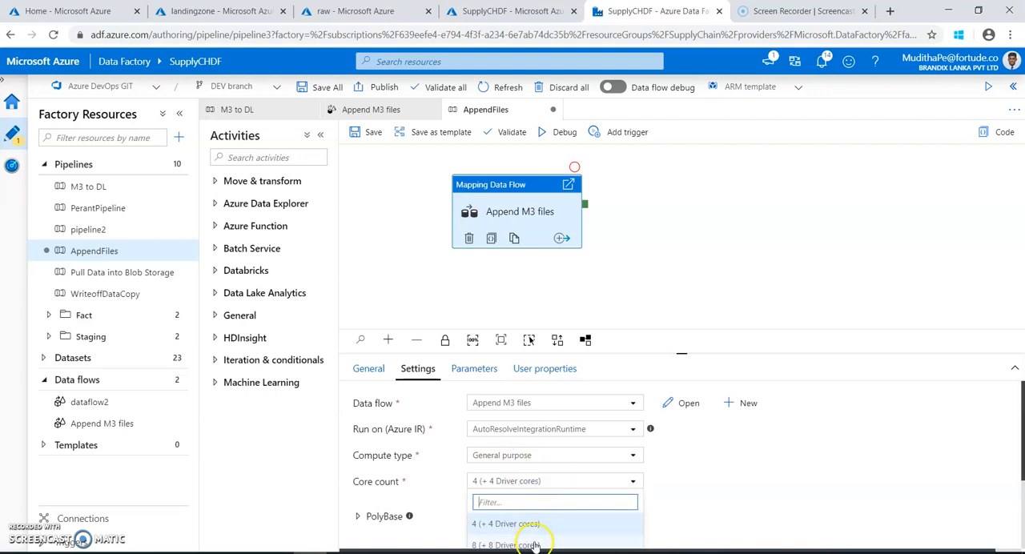
left_click(535, 545)
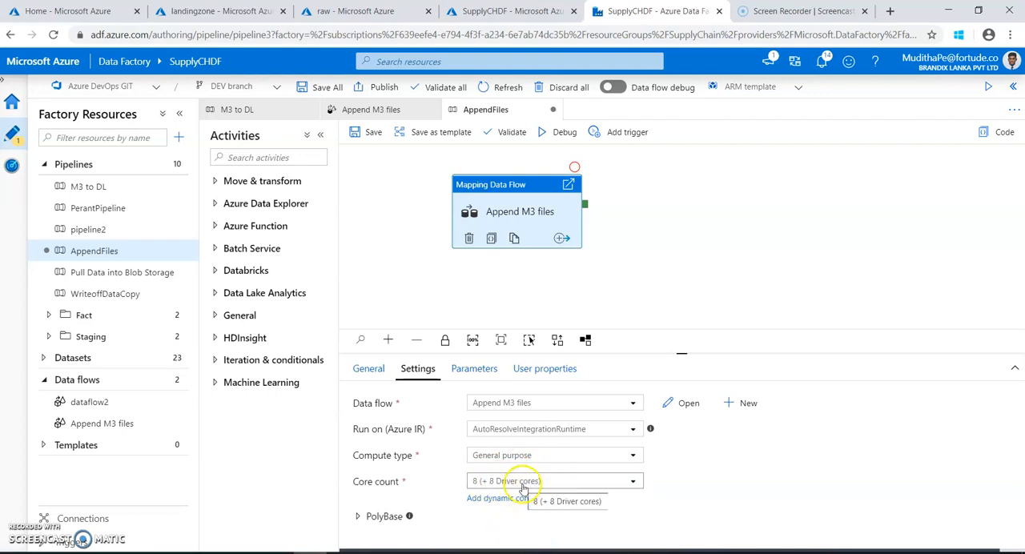
left_click(370, 133)
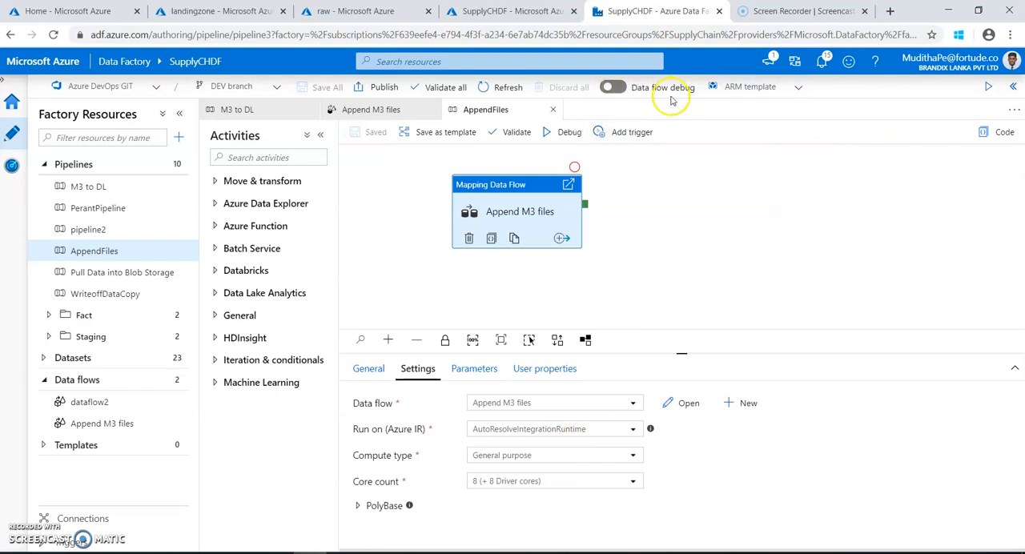
Turn on data flow debug using the AutoResolveIntegrationRuntime integration runtime.
left_click(621, 90)
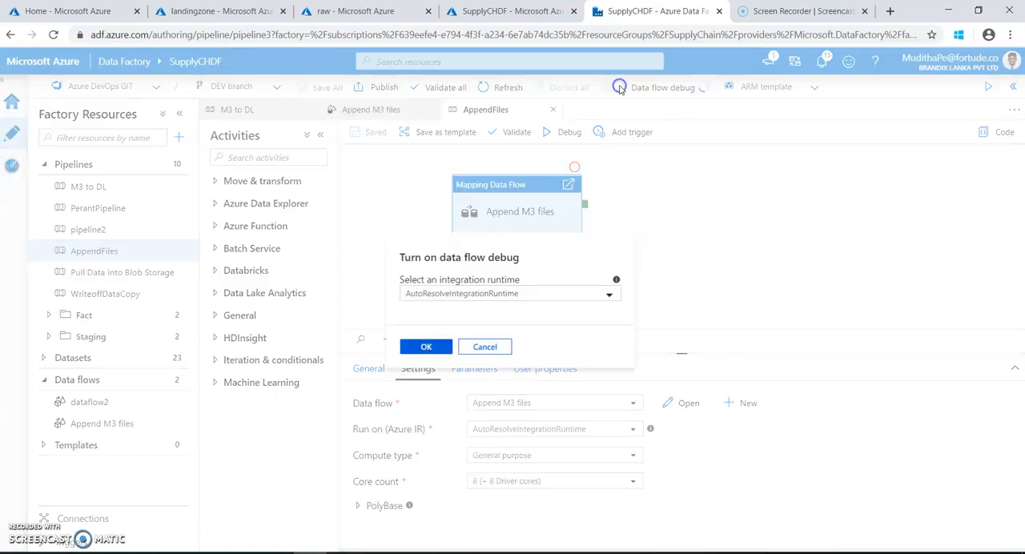
left_click(435, 346)
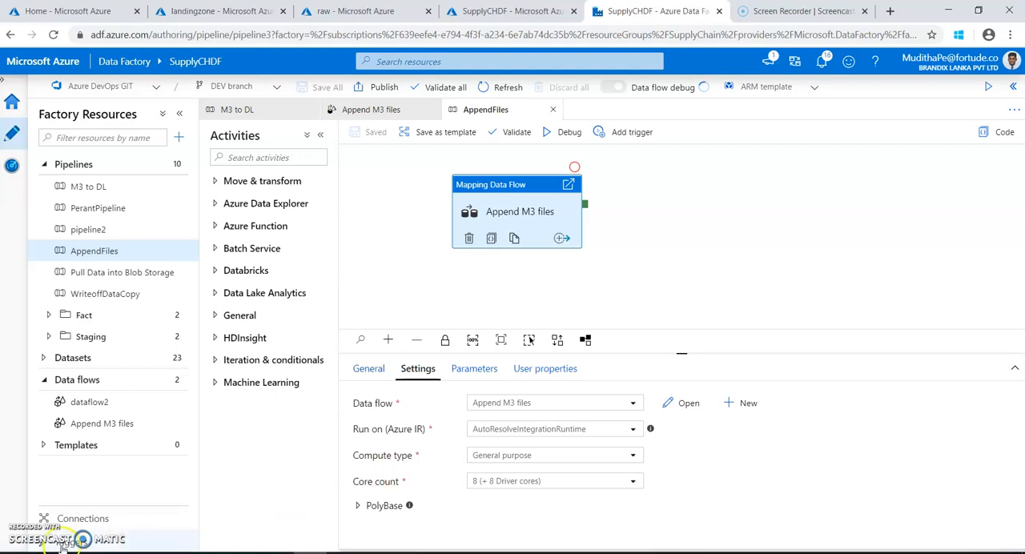
left_click(623, 215)
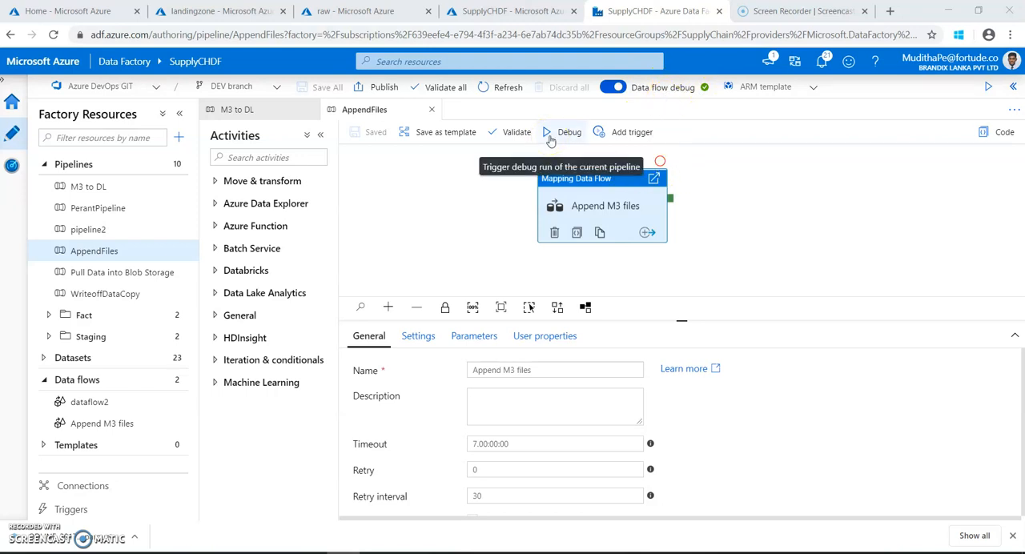
Start a debug run of the AppendFiles pipeline and refresh its run output.
left_click(550, 140)
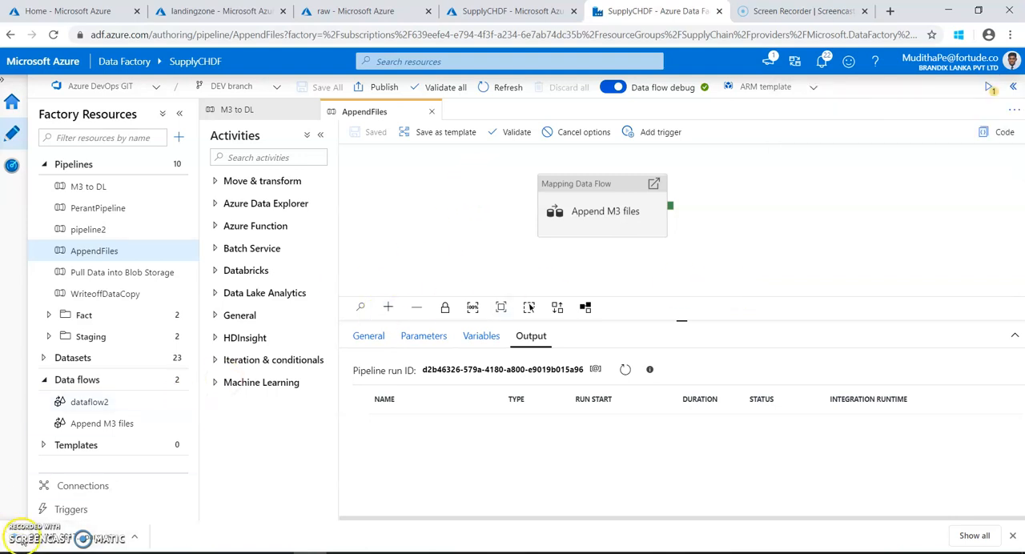
left_click(585, 221)
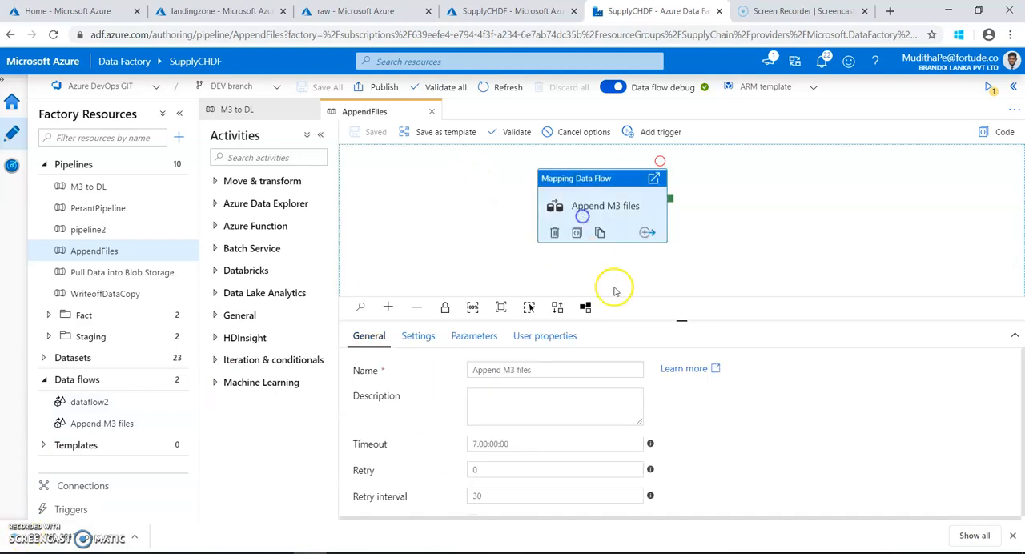
left_click(670, 272)
left_click(531, 336)
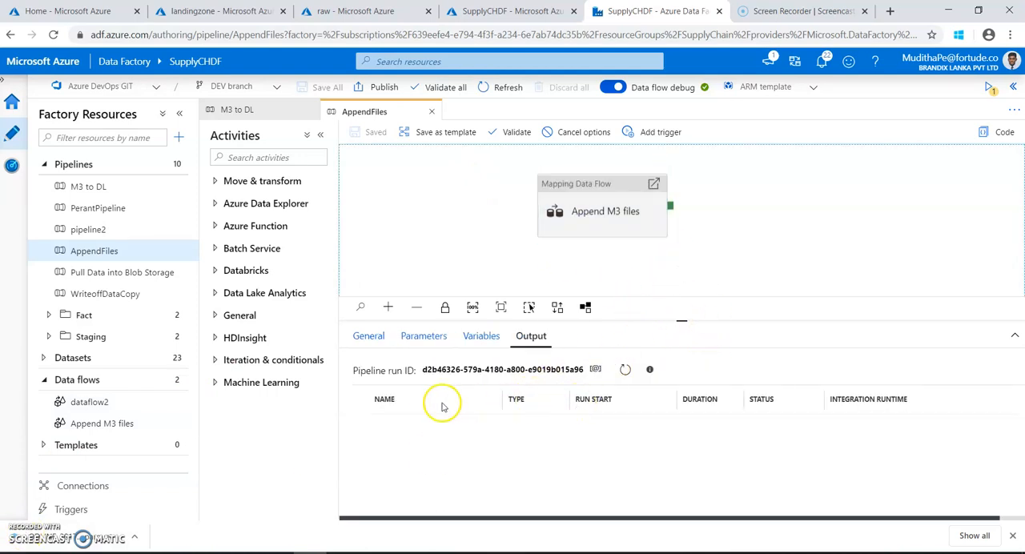
left_click(626, 369)
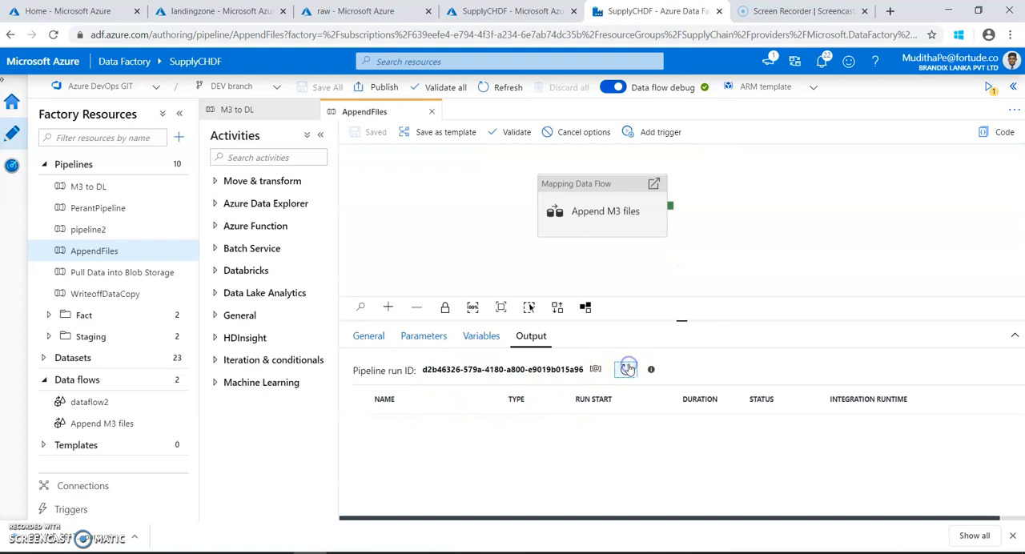
Examine the run details of the Append M3 files activity, then switch to the raw container's ODLINE folder in the Azure portal.
mouse_move(531, 424)
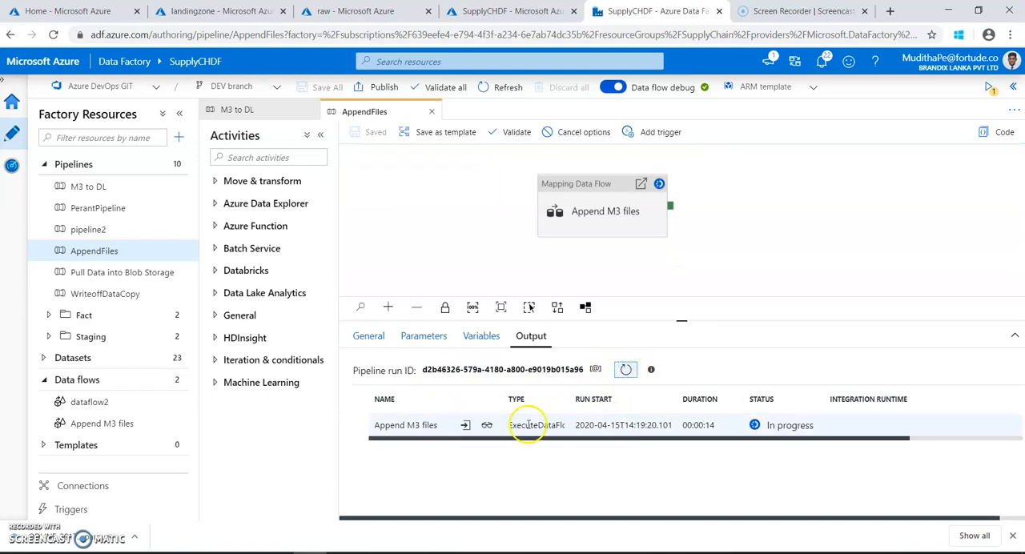
left_click(487, 429)
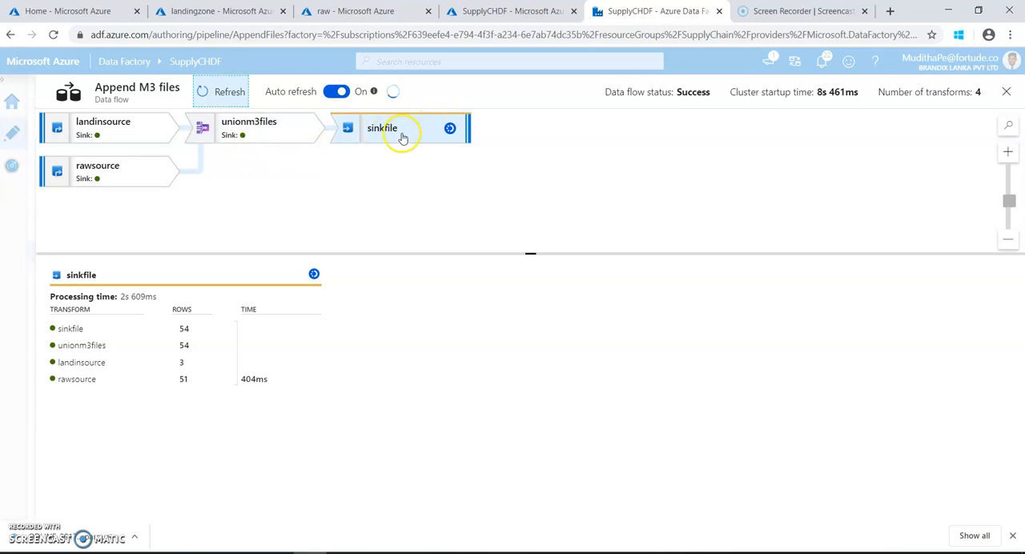
left_click(1007, 94)
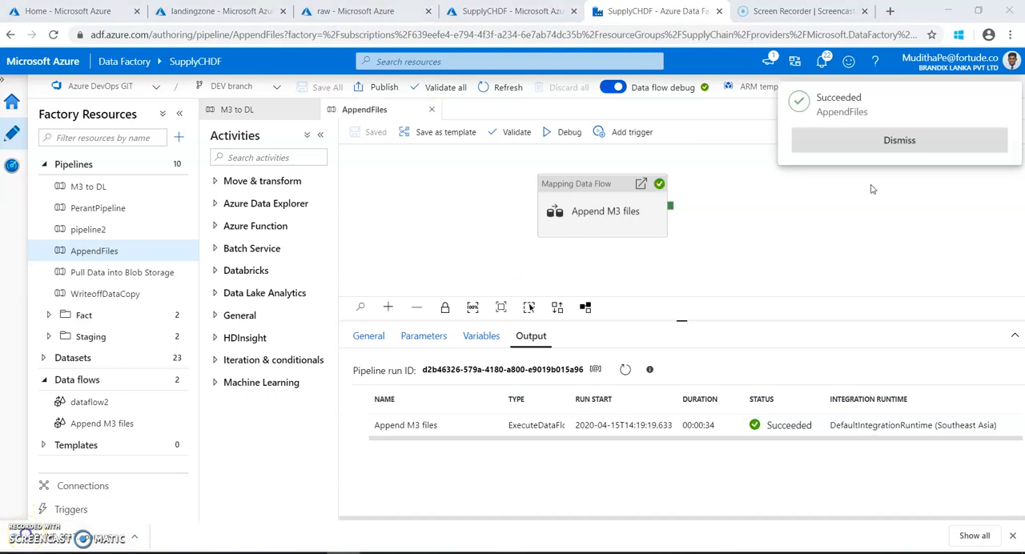
left_click(343, 11)
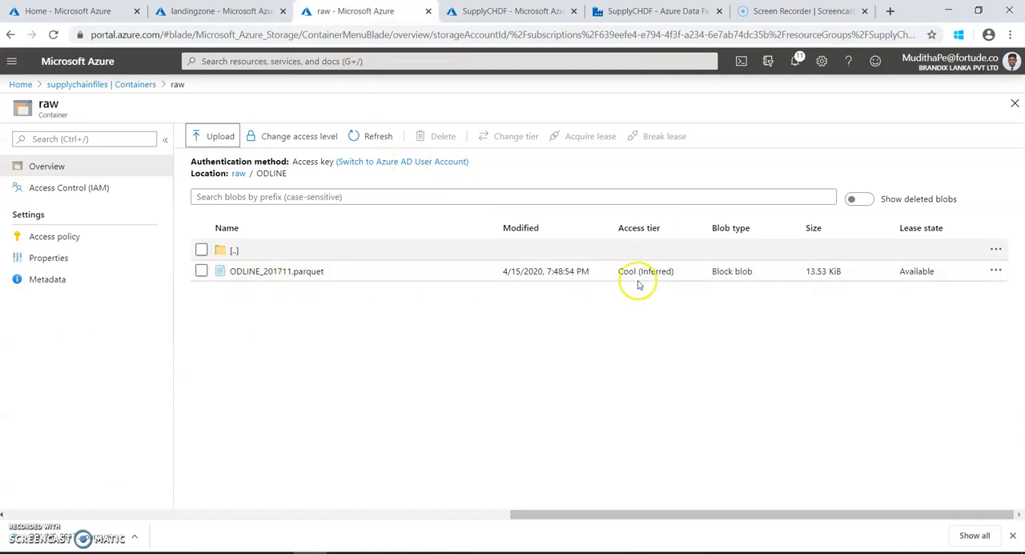
Refresh the raw container's ODLINE folder and download ODLINE_201711.parquet.
left_click(369, 138)
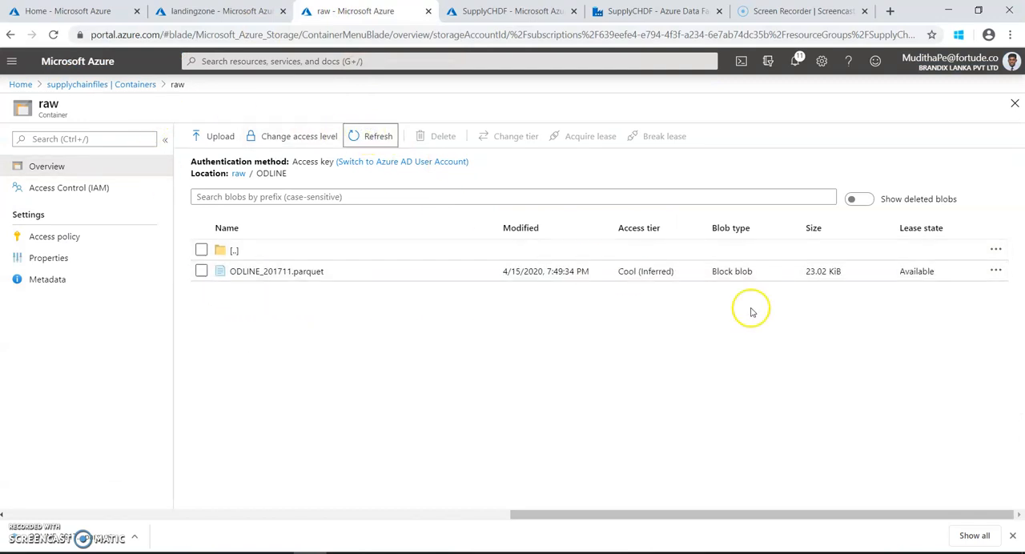
double_click(817, 273)
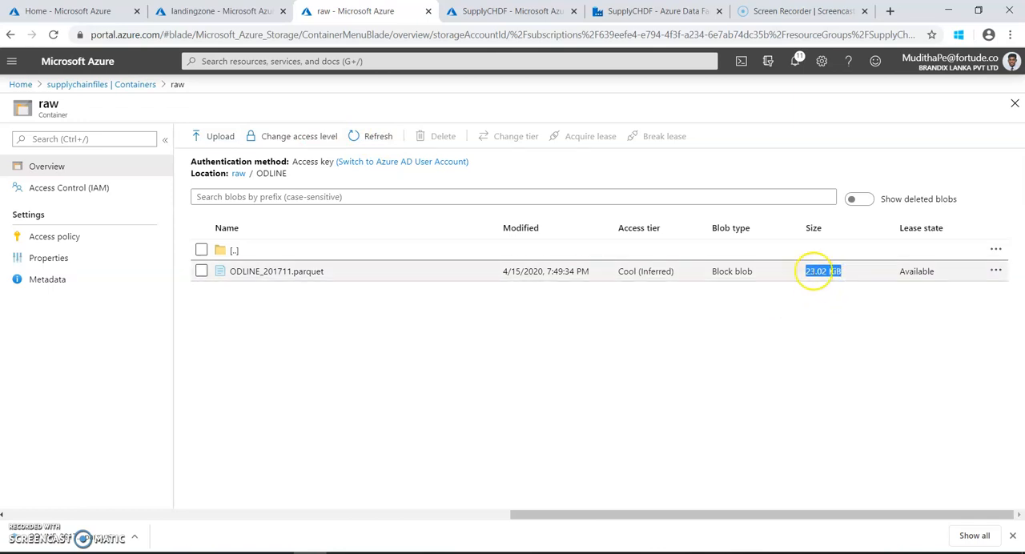
left_click(201, 271)
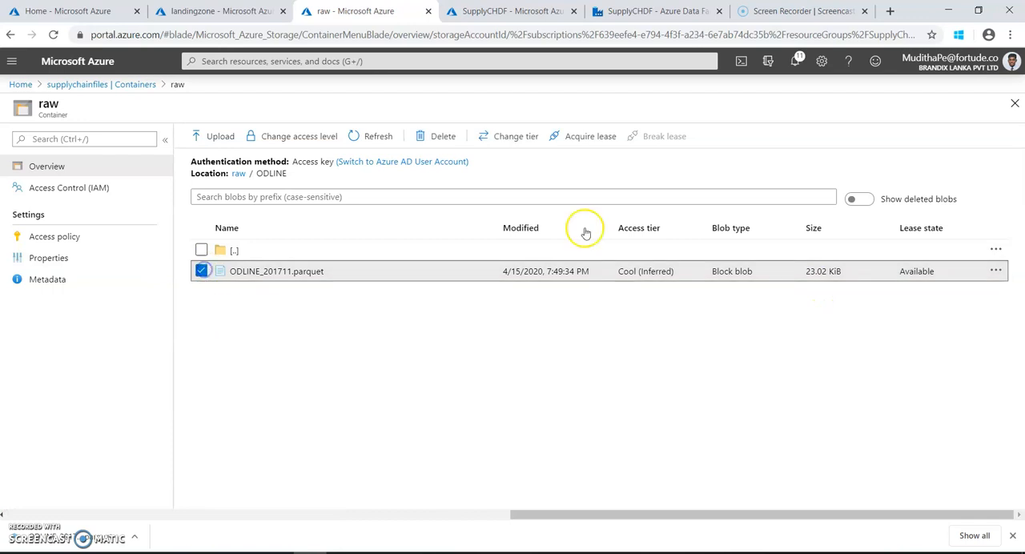
left_click(996, 270)
left_click(909, 301)
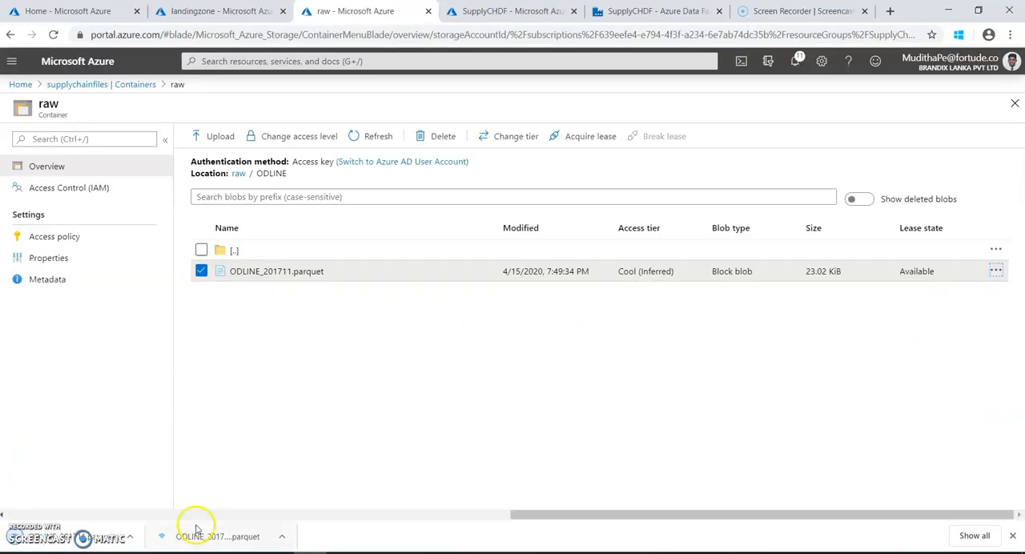
Open the downloaded ODLINE_201711.parquet from the Downloads folder in Apache Parquet Viewer and examine its UBLMDT column.
left_click(140, 537)
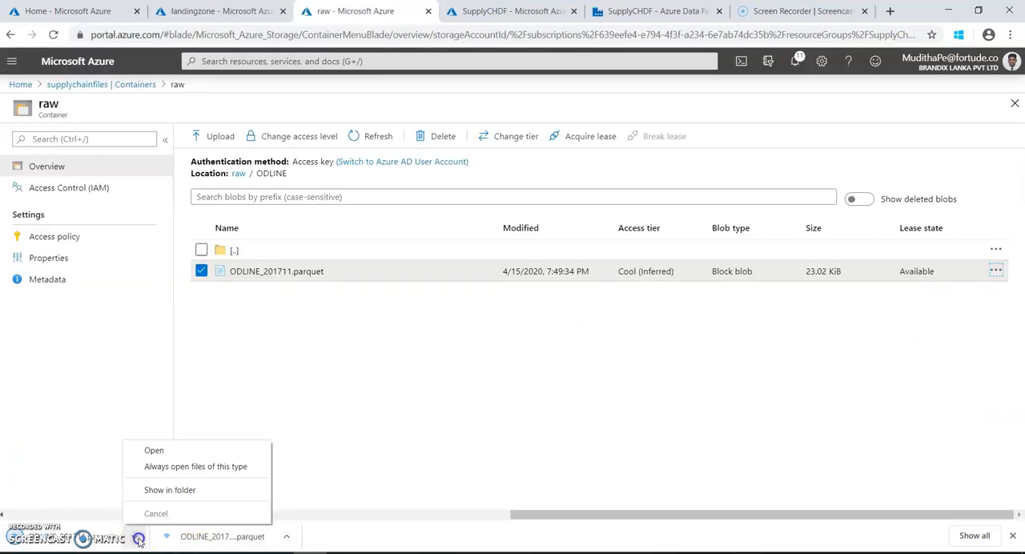
left_click(165, 490)
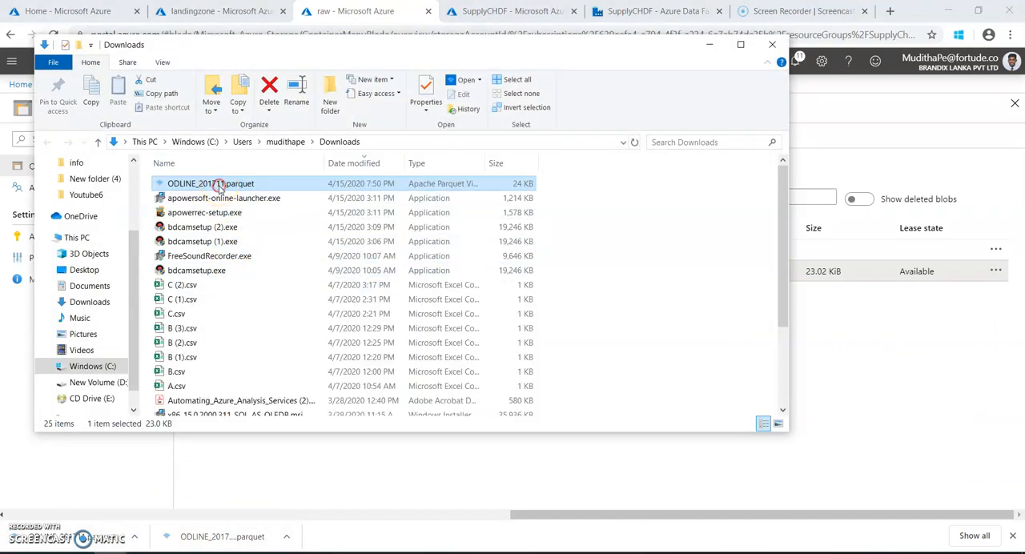
right_click(220, 186)
left_click(248, 197)
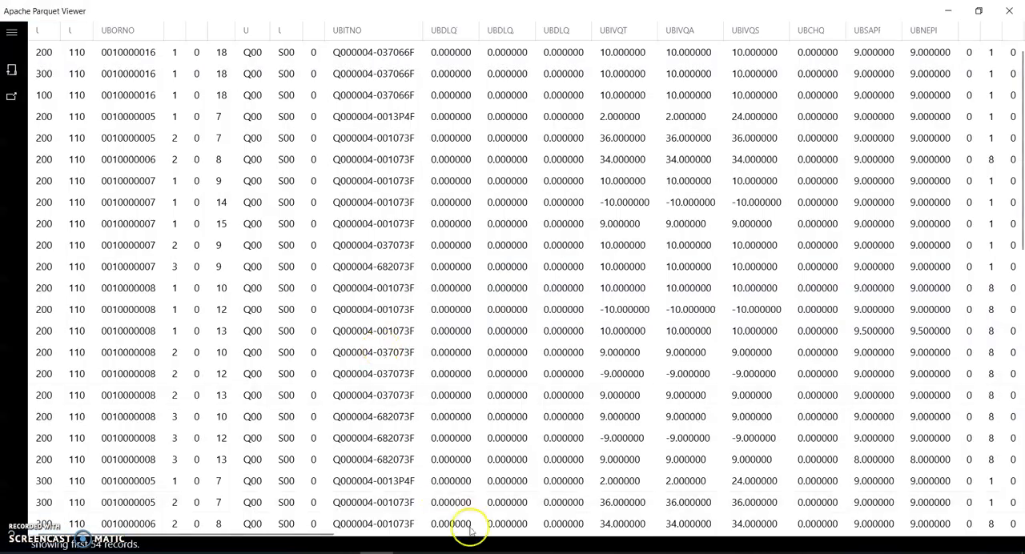
left_click_drag(156, 534, 694, 488)
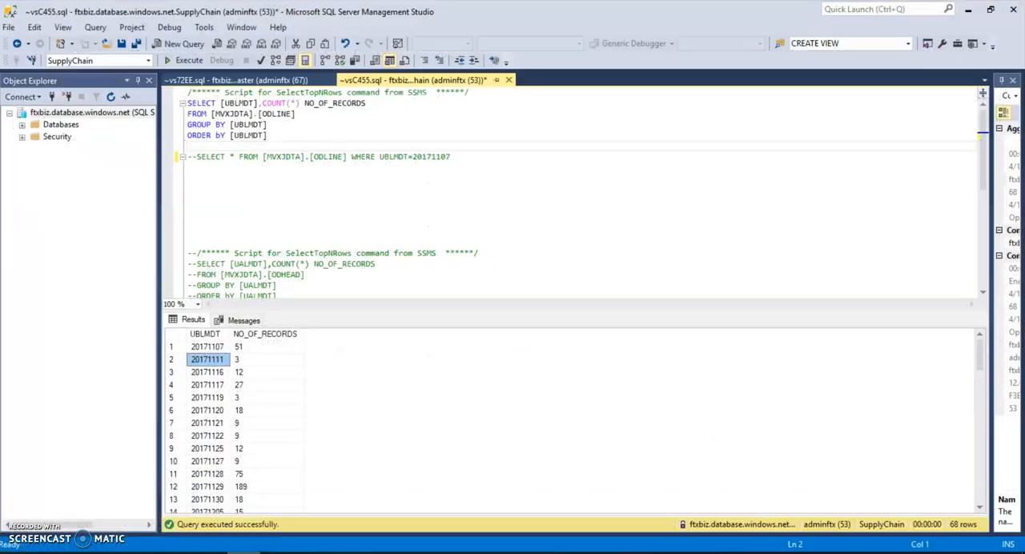
Check the ODLINE record counts for 20171107 and 20171111 in SQL Server Management Studio, then close the Parquet viewer and Downloads window.
left_click(240, 348)
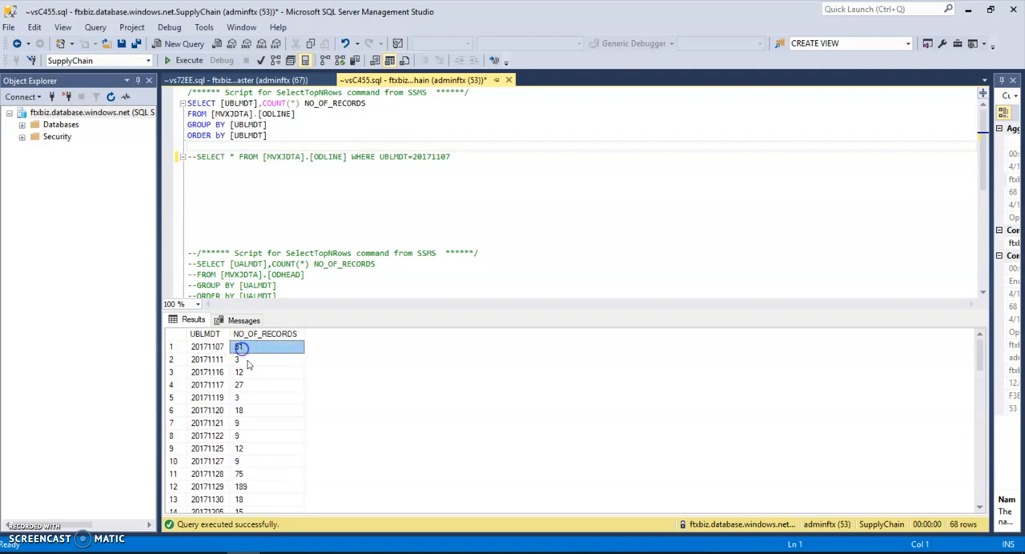
left_click(216, 361)
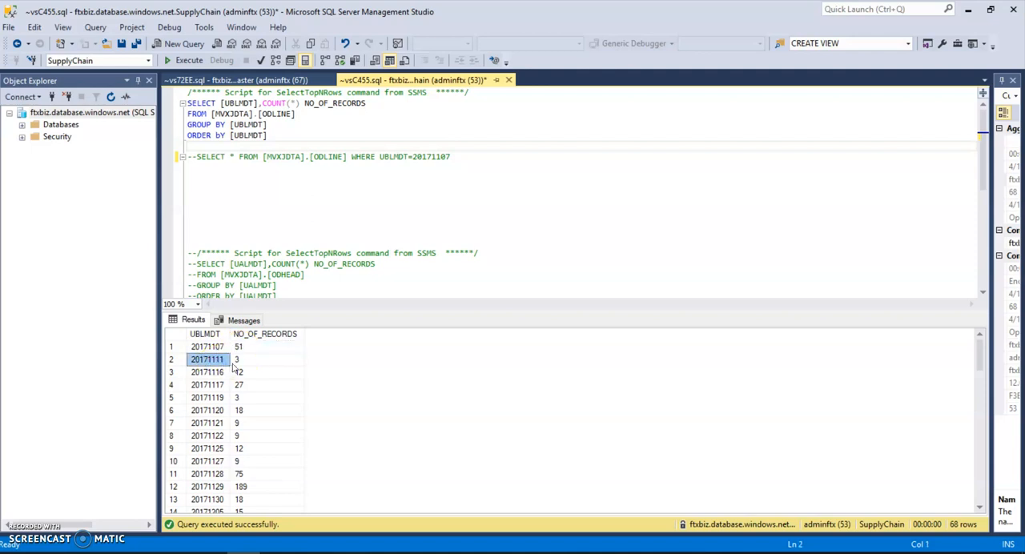
left_click(239, 361)
left_click(237, 349)
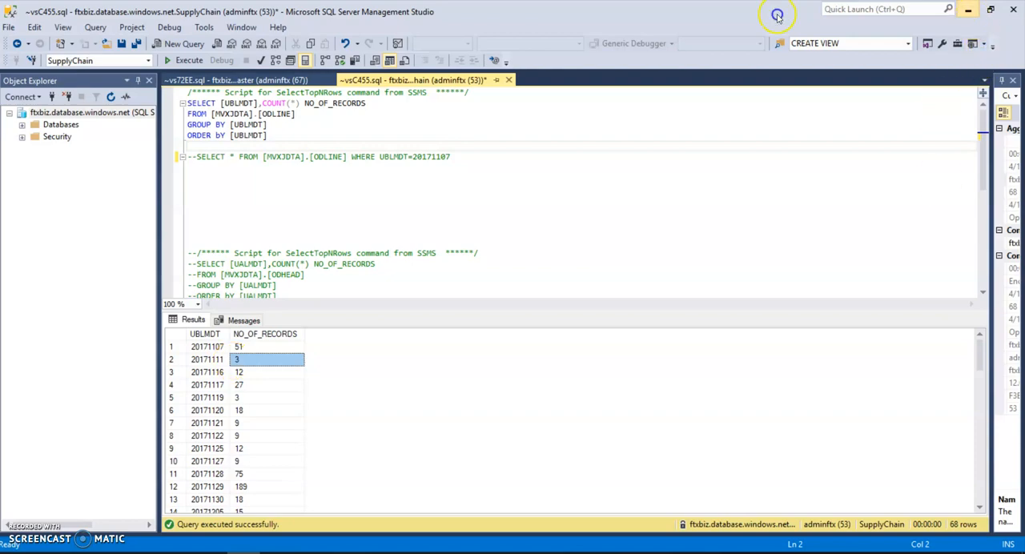
left_click(970, 11)
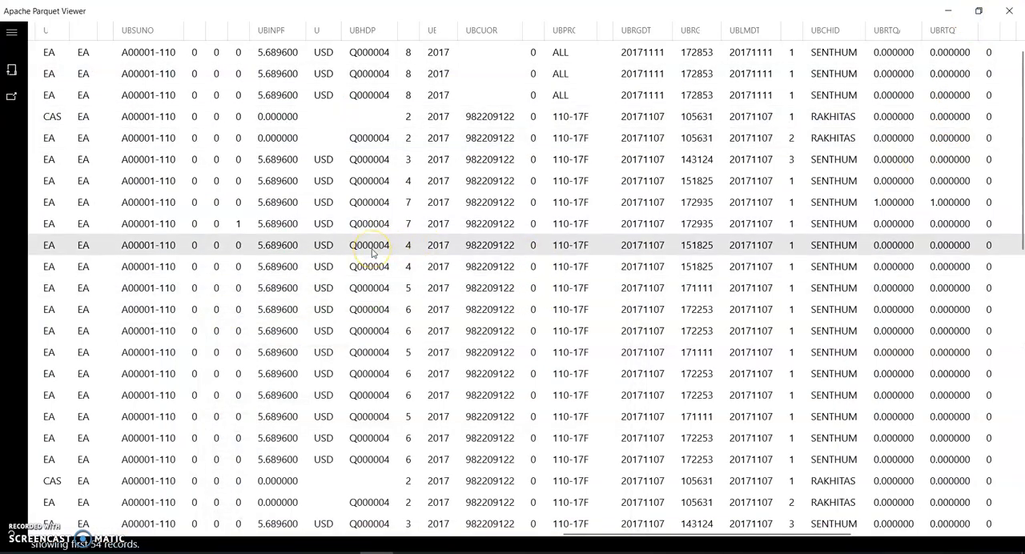
left_click(1007, 21)
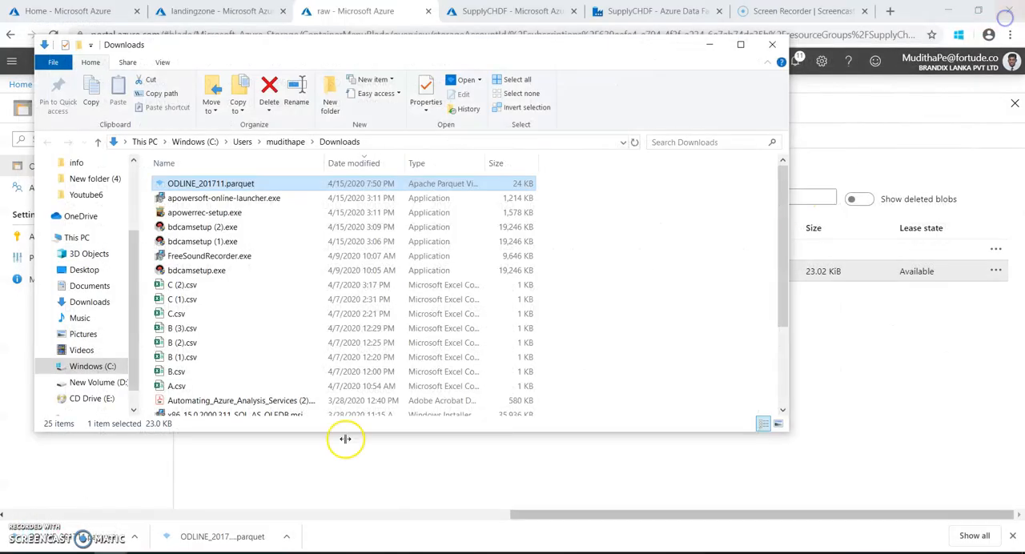
left_click(711, 47)
In Data Factory's M3 to DL pipeline, change the ODLINE to DL source query to filter UBLMDT=20171116 and save.
left_click(551, 16)
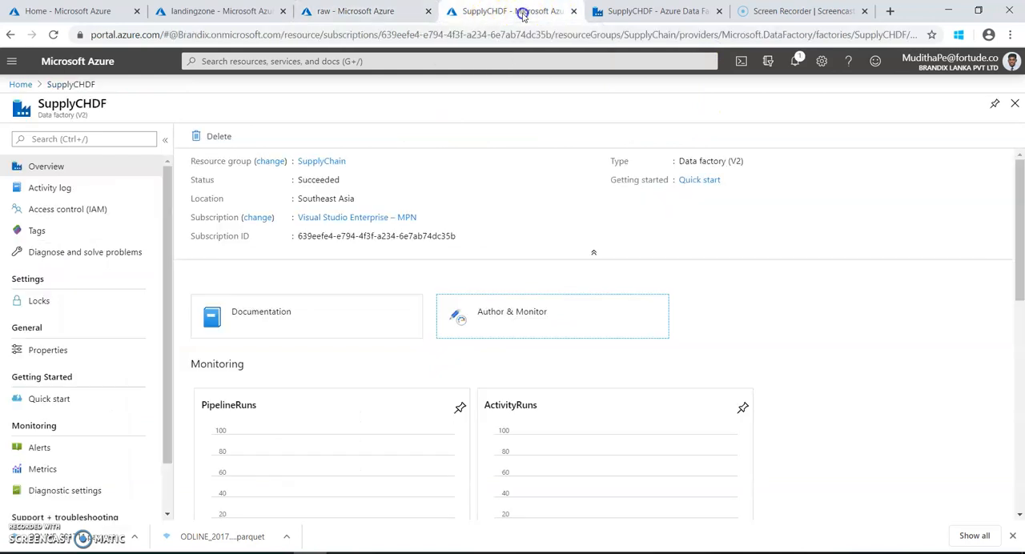
left_click(621, 12)
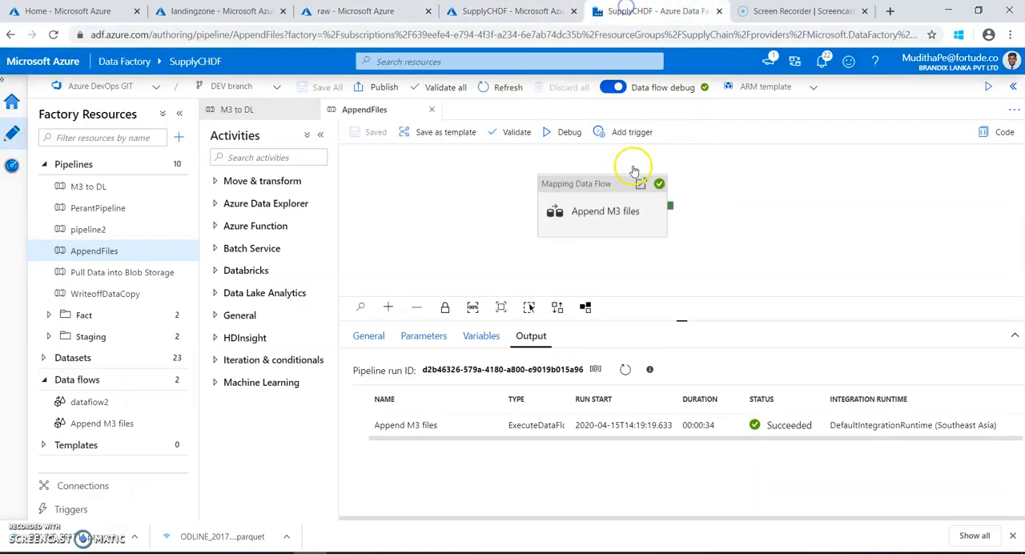
left_click(260, 109)
left_click(686, 188)
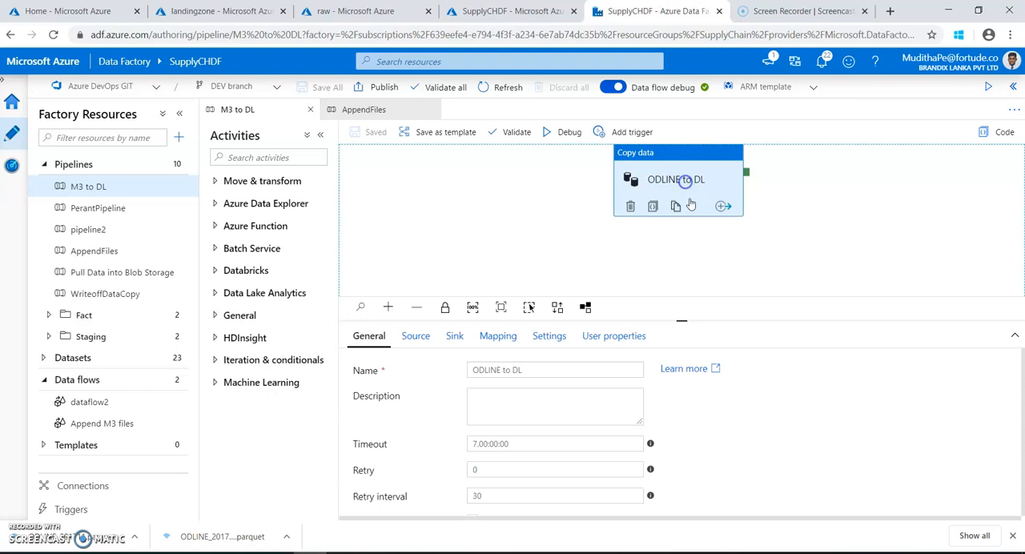
left_click(415, 337)
left_click(556, 426)
left_click(564, 434)
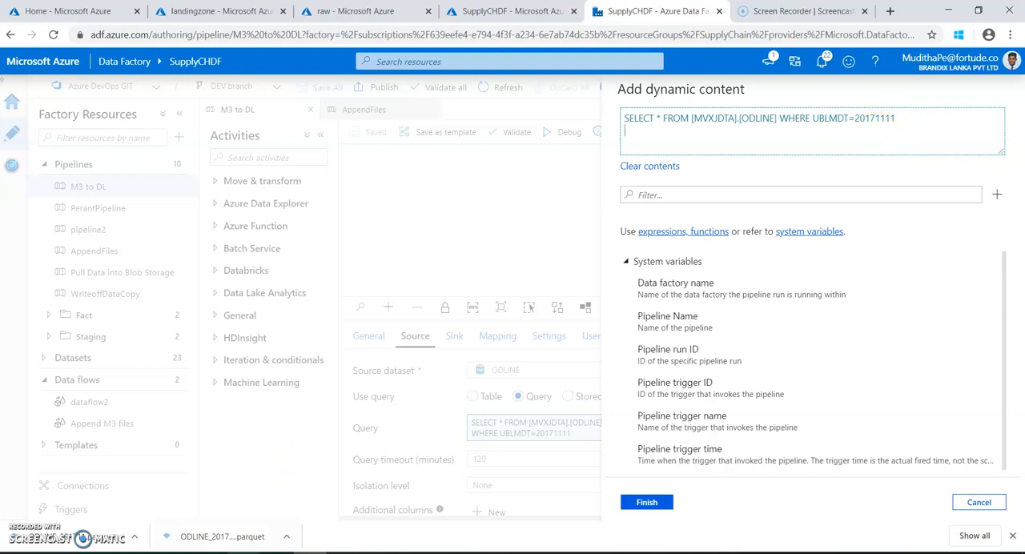
left_click(245, 553)
left_click(218, 373)
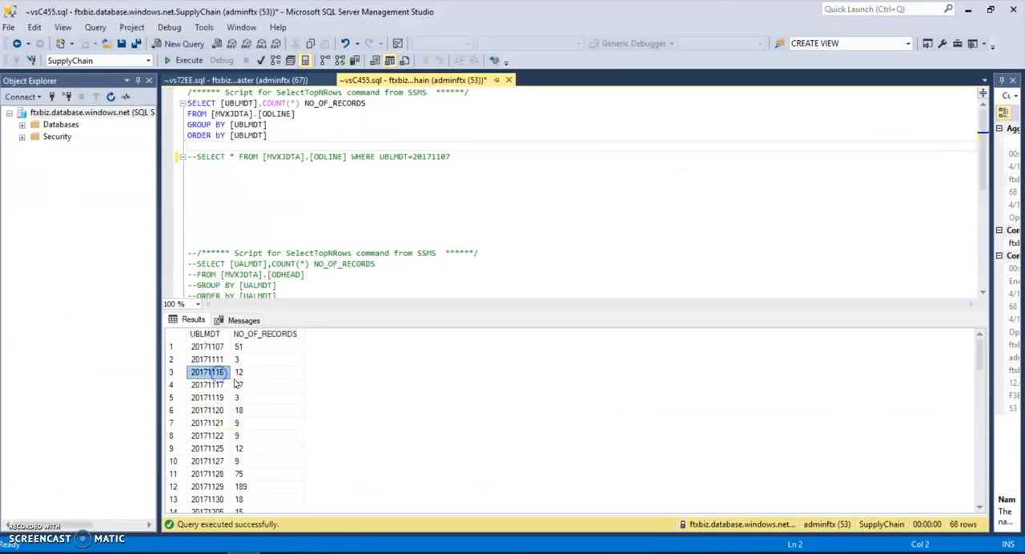
left_click(968, 9)
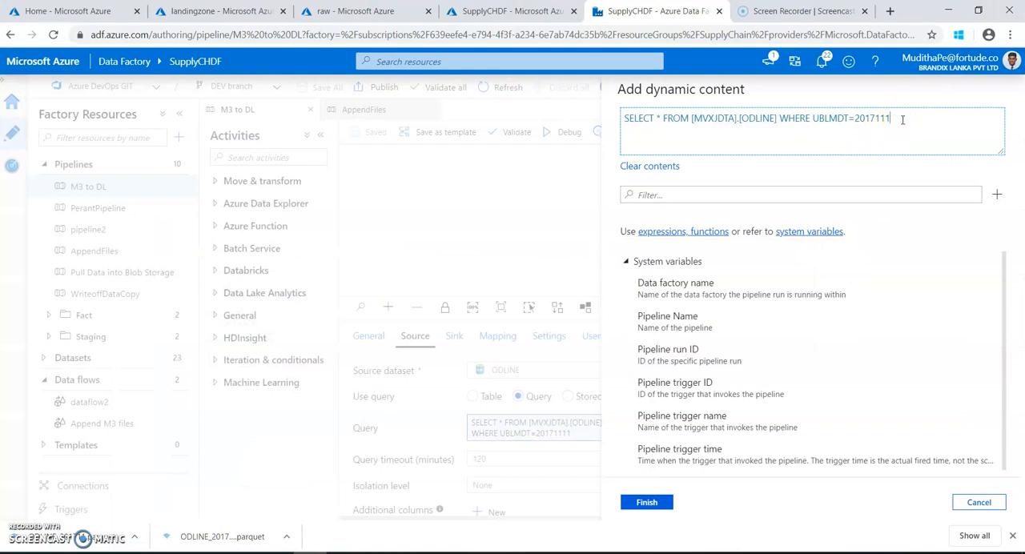
left_click(648, 502)
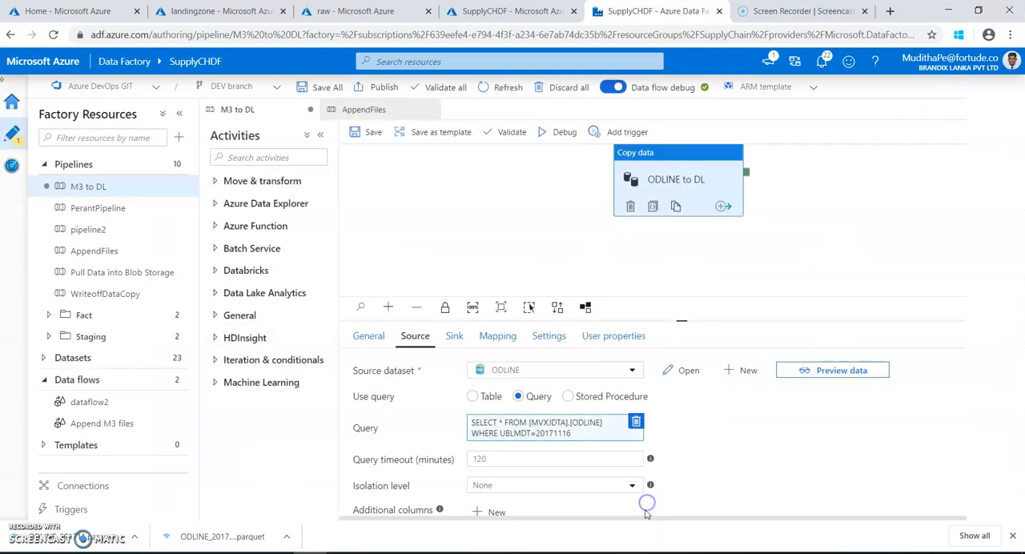
left_click(363, 133)
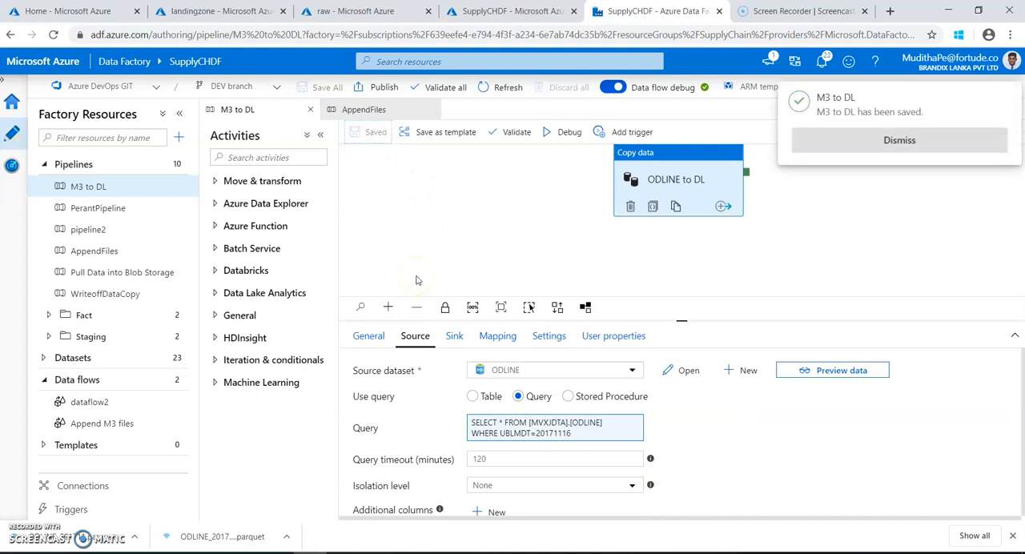
left_click(874, 140)
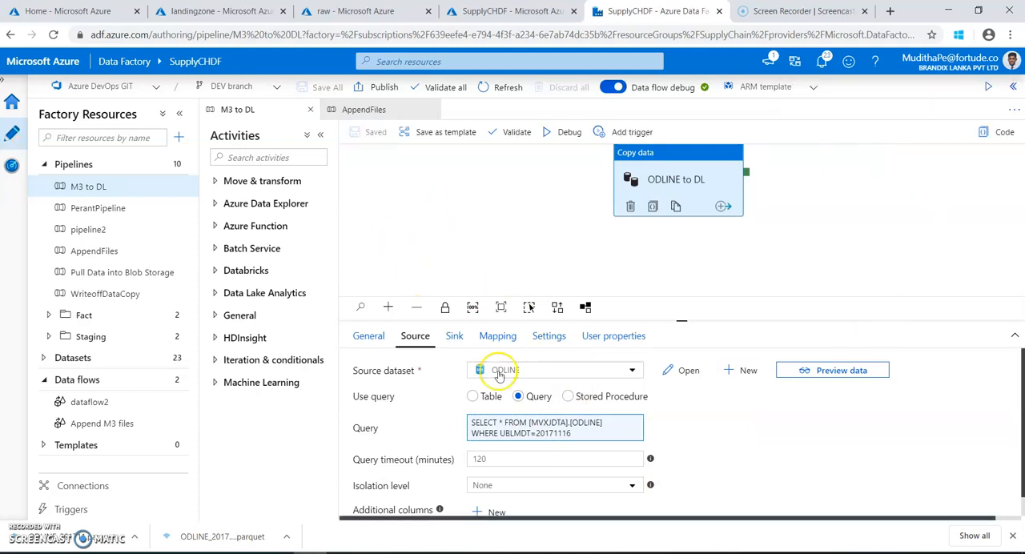
Set the Landing_M3_Files sink dataset's file name to ODLINE_20171116.parquet, then save and close the dataset.
left_click(454, 340)
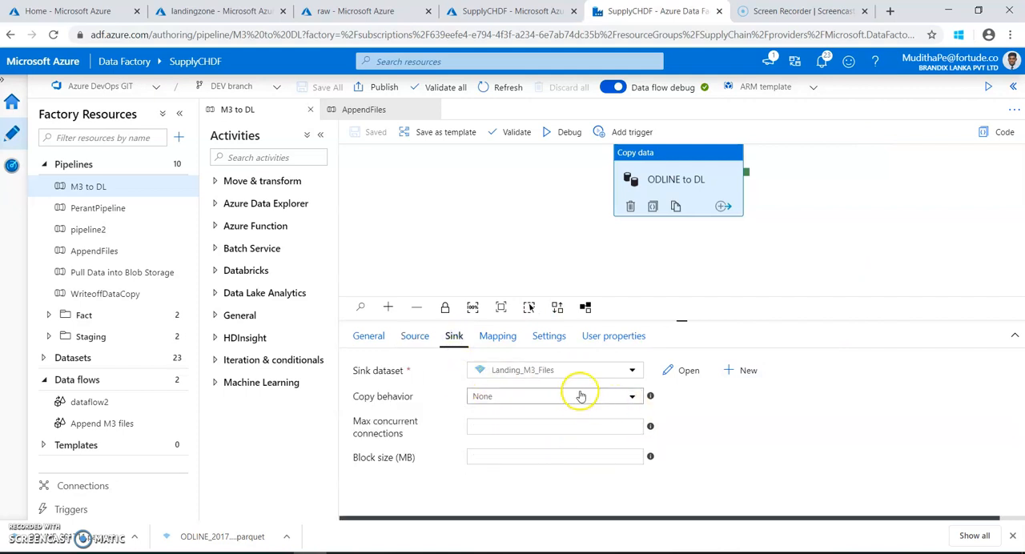
left_click(679, 370)
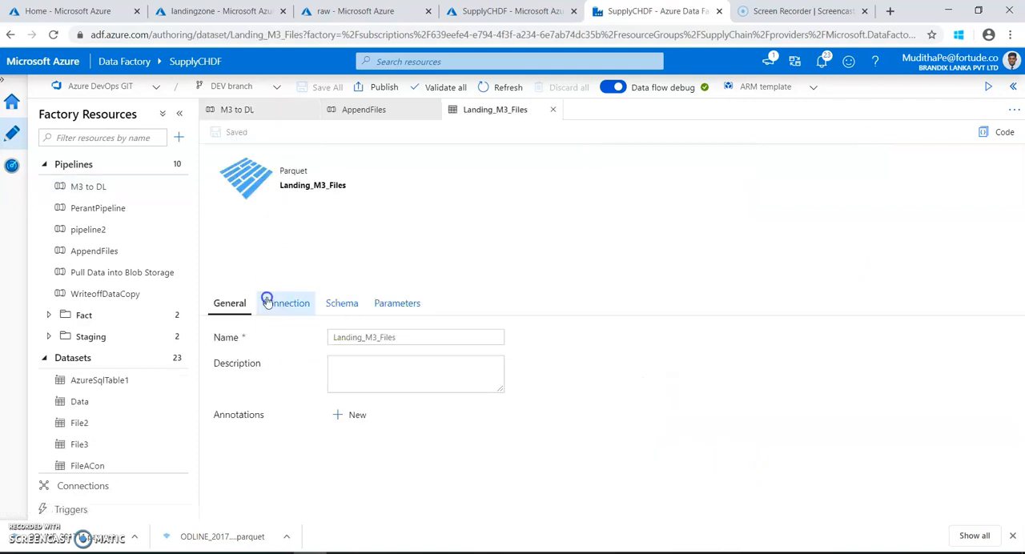
left_click(270, 303)
left_click(619, 363)
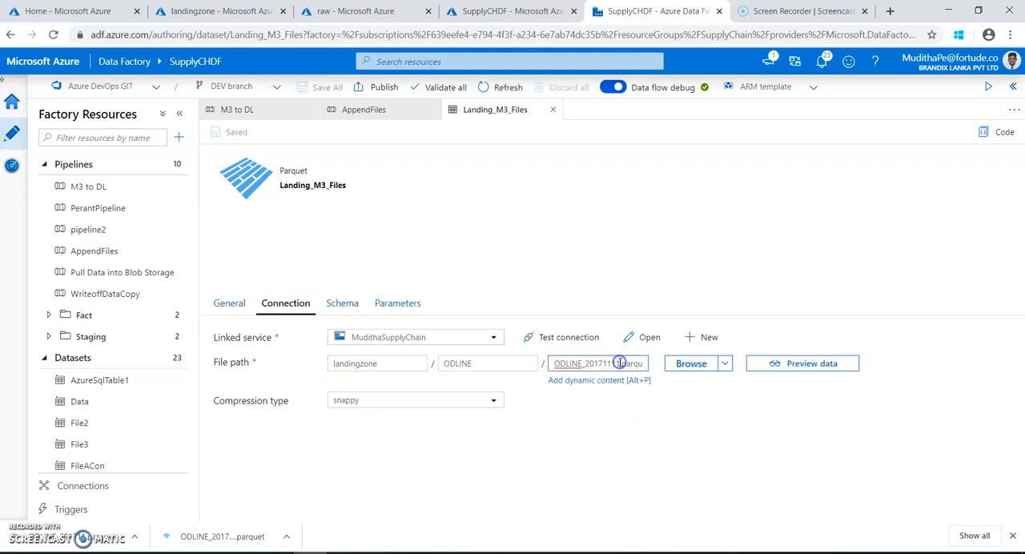
type(".")
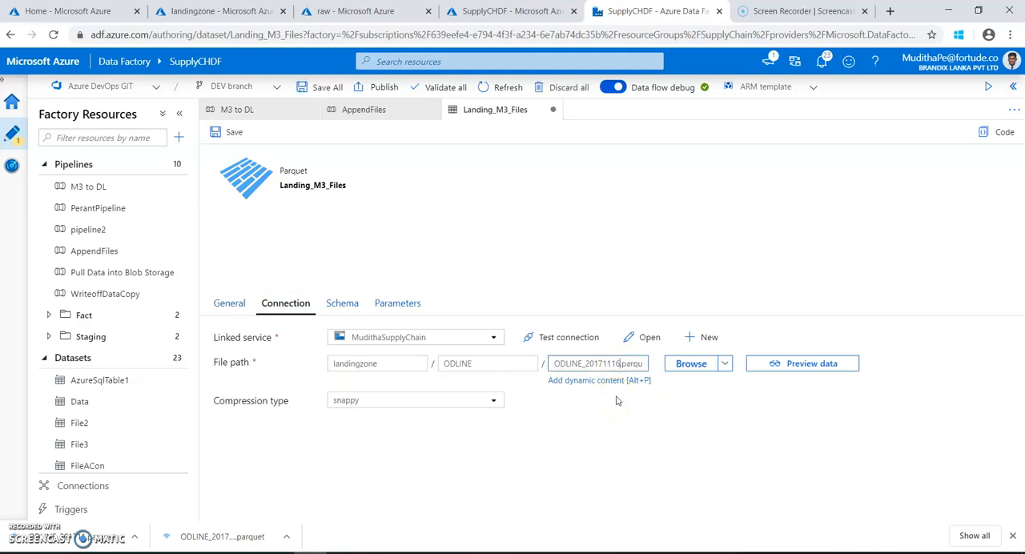
left_click(237, 133)
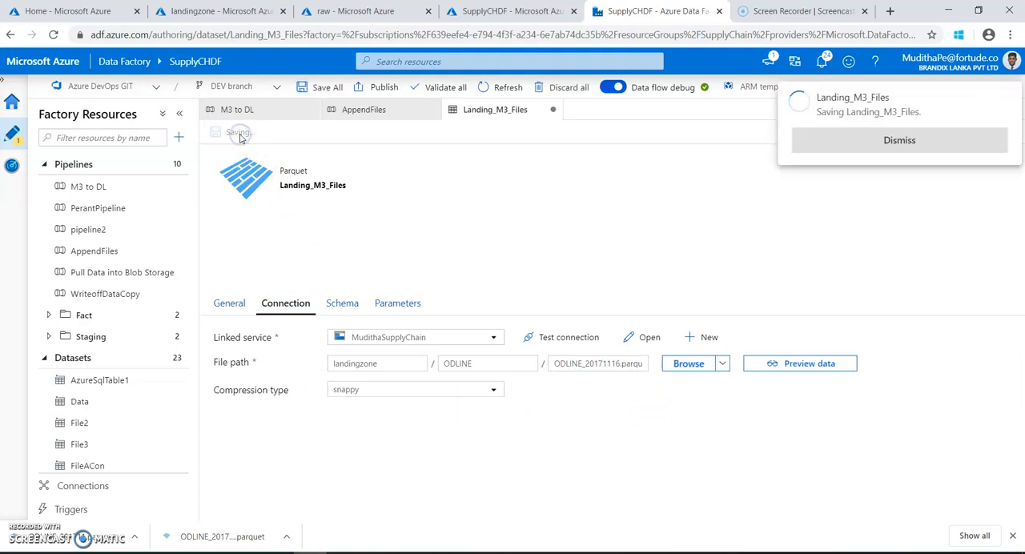
left_click(831, 144)
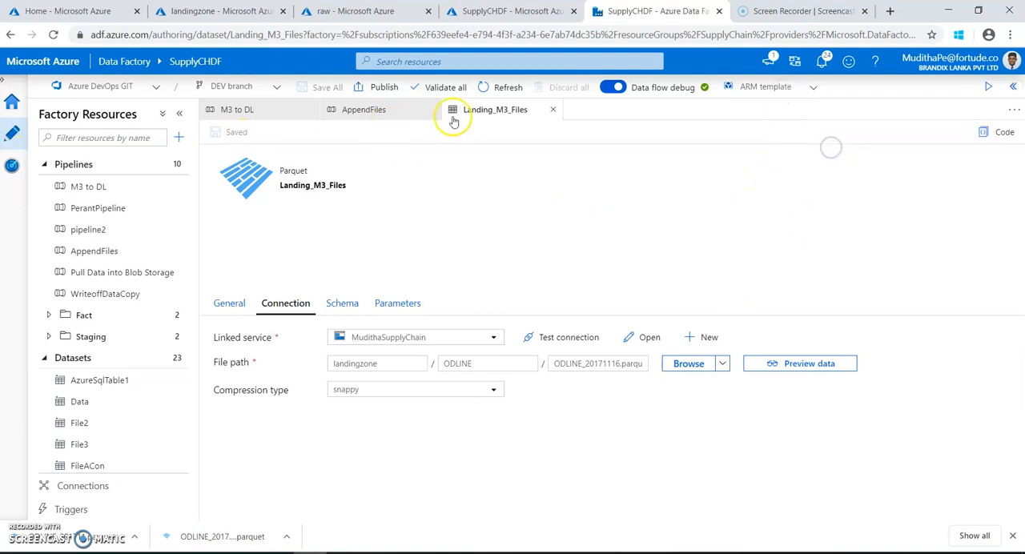
left_click(553, 109)
Set the file name of landinsource's landingfile dataset in the Append M3 files data flow to ODLINE_20171116.parquet and save.
left_click(351, 112)
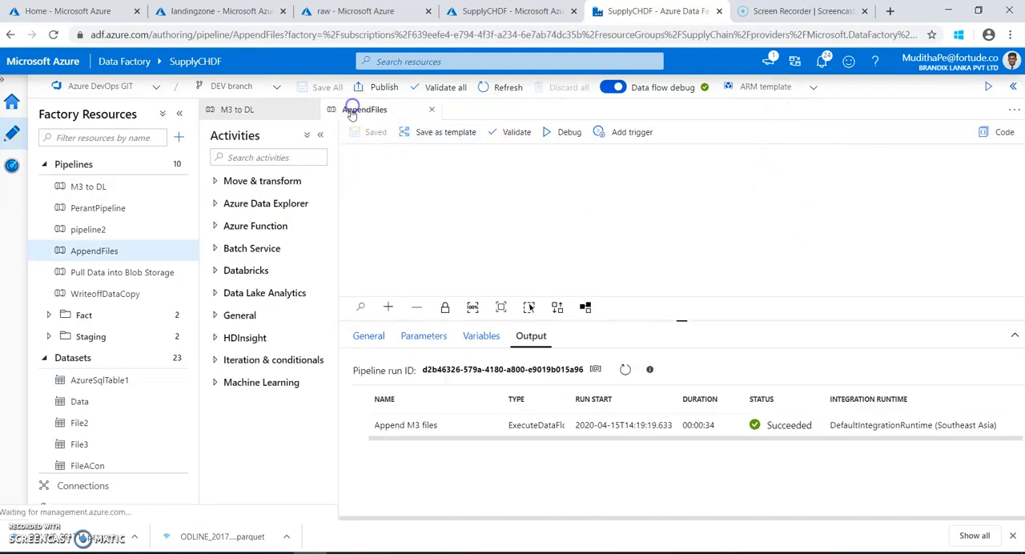
double_click(664, 186)
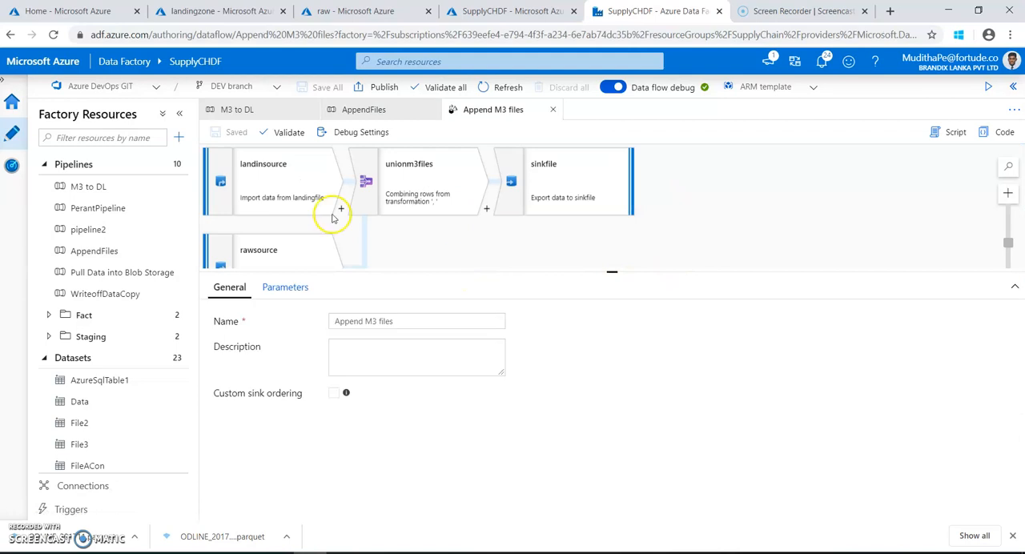
left_click(268, 183)
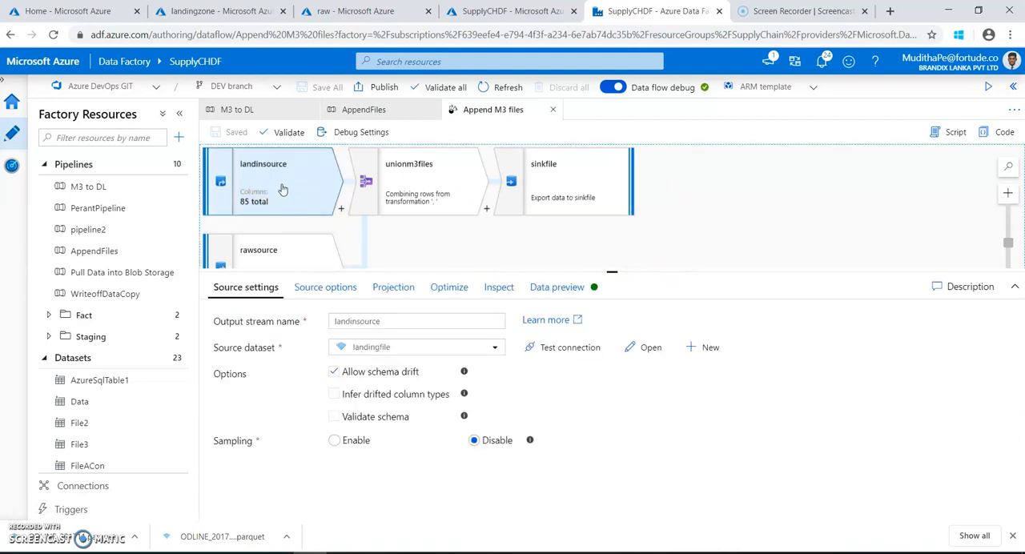
left_click(644, 354)
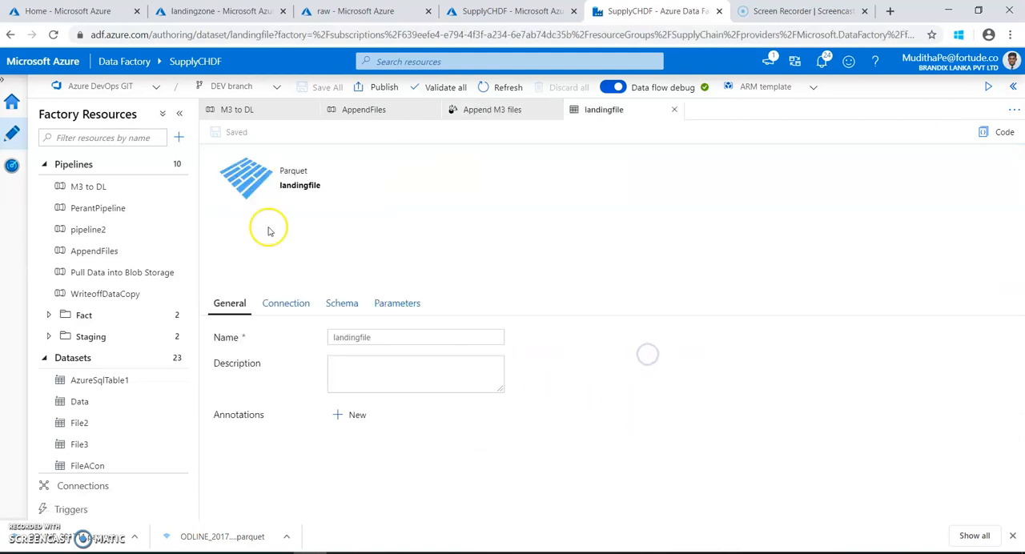
left_click(276, 301)
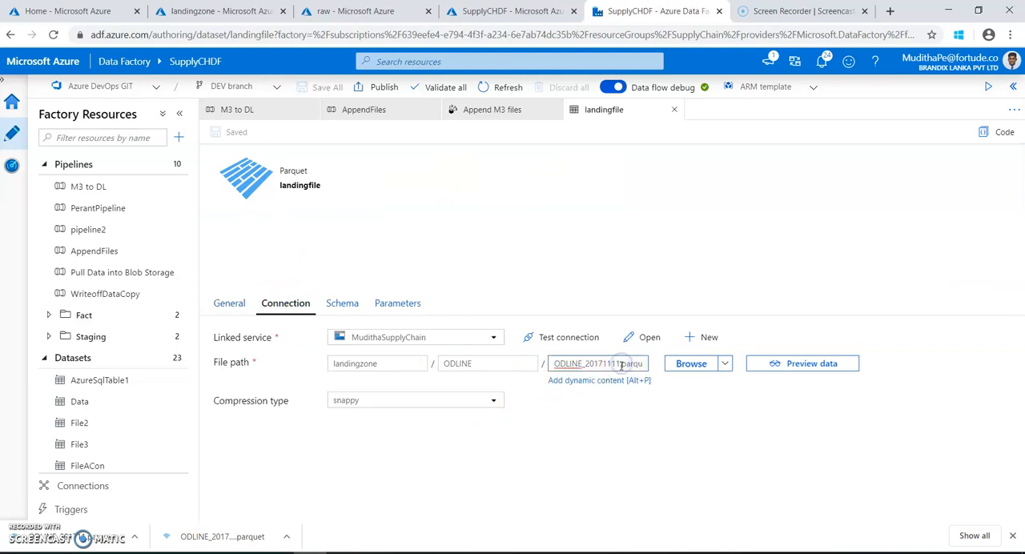
type("0")
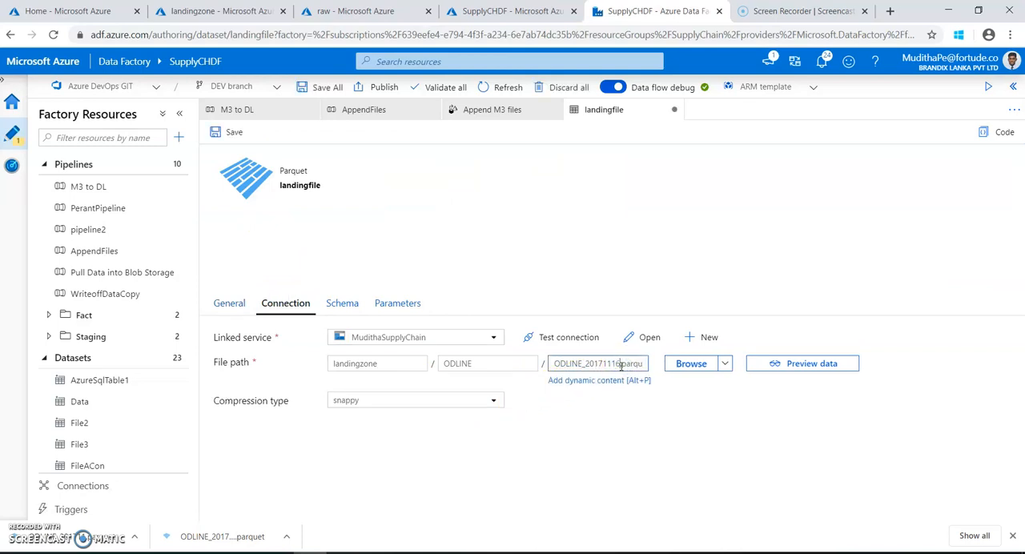
left_click(226, 134)
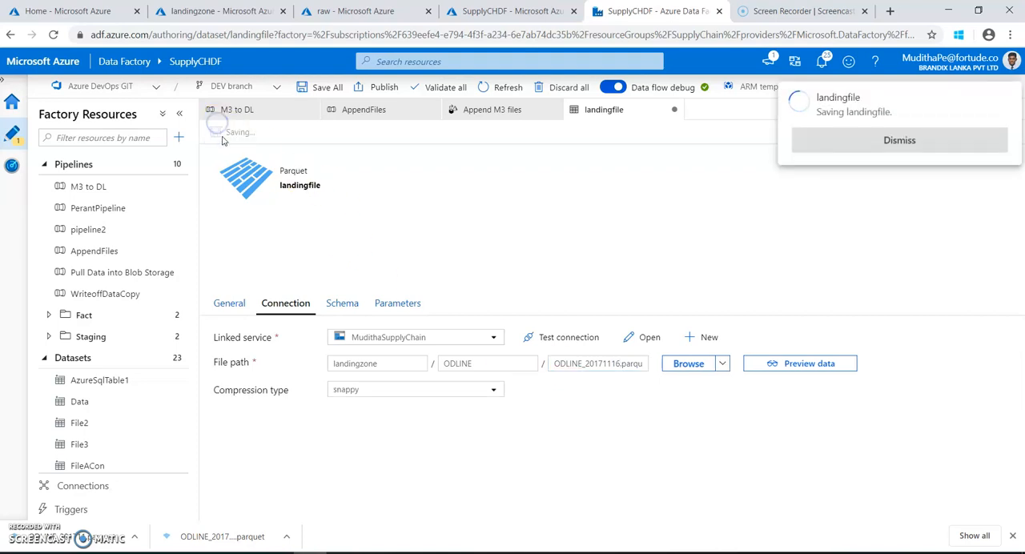
Dismiss the save notification and close the landingfile dataset, Append M3 files data flow and AppendFiles pipeline.
left_click(907, 149)
left_click(674, 109)
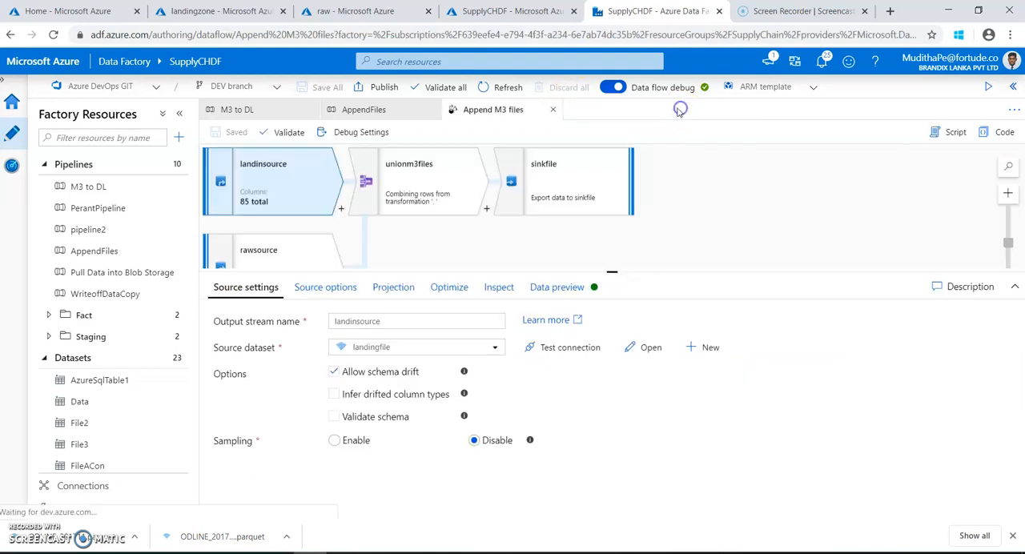
left_click(552, 109)
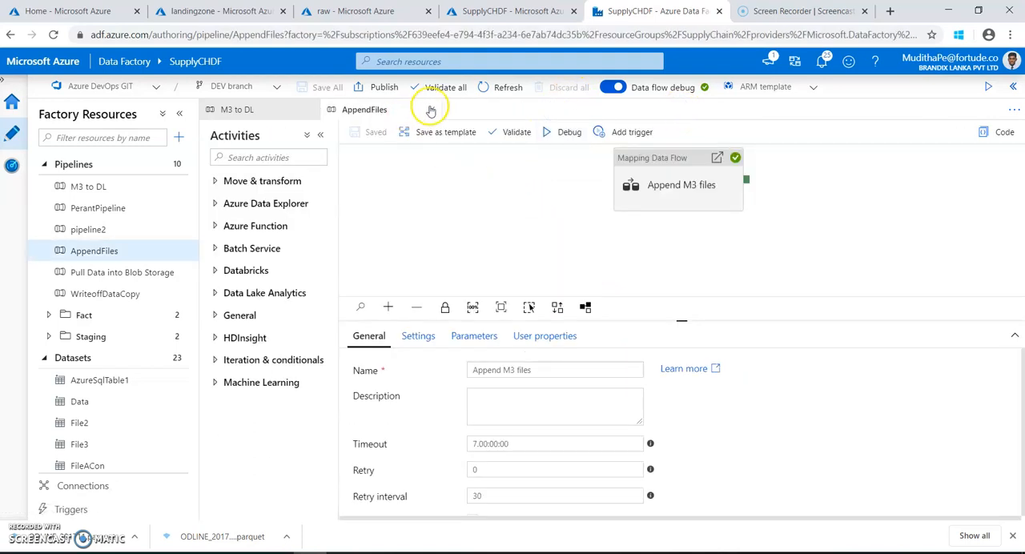
left_click(430, 109)
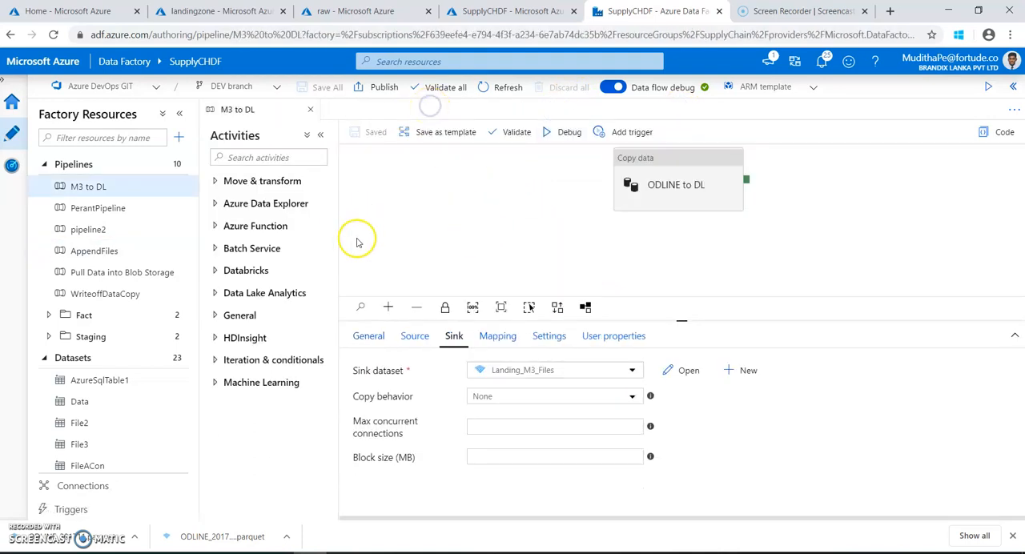
Add an Execute Pipeline activity to the M3 to DL pipeline and connect ODLINE to DL to it on success.
left_click_drag(686, 167, 508, 184)
left_click(604, 211)
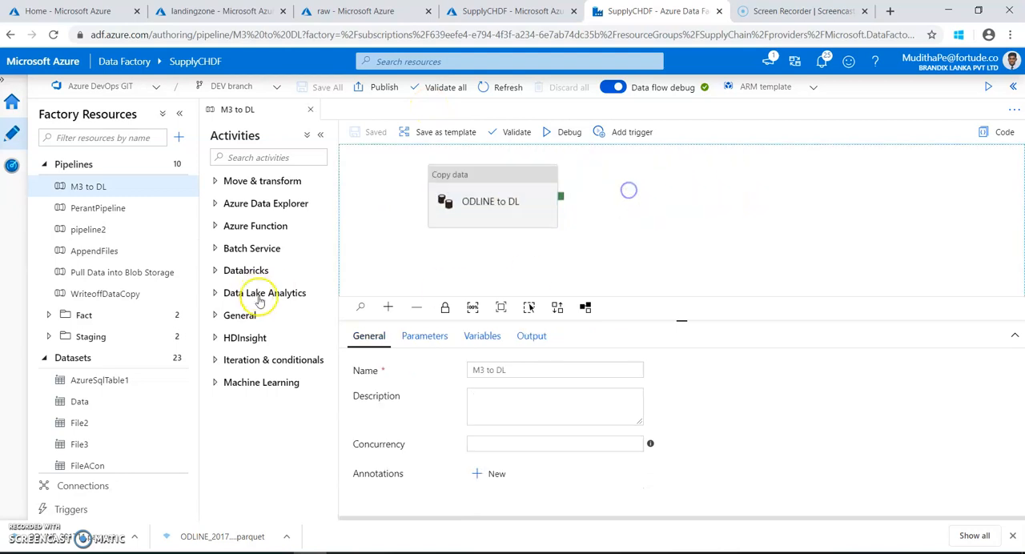
left_click(214, 317)
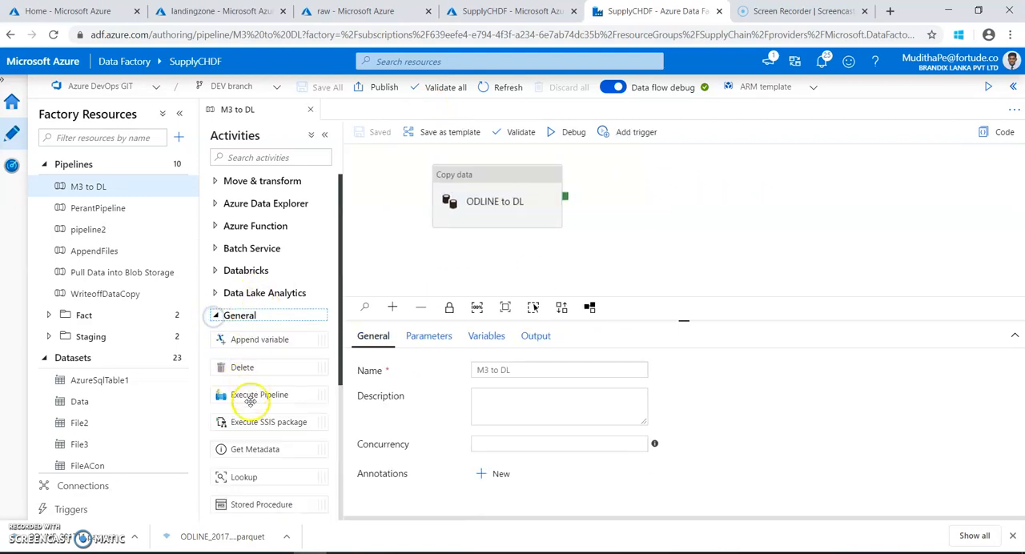
left_click_drag(255, 396, 703, 165)
left_click(613, 265)
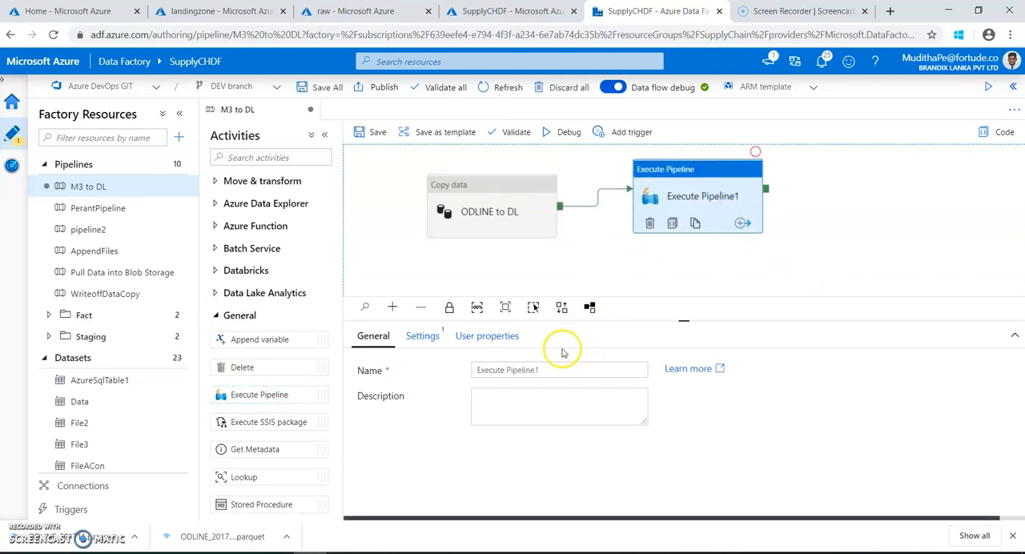
Set AppendFiles as the invoked pipeline of the new Execute Pipeline activity and save M3 to DL.
left_click(422, 336)
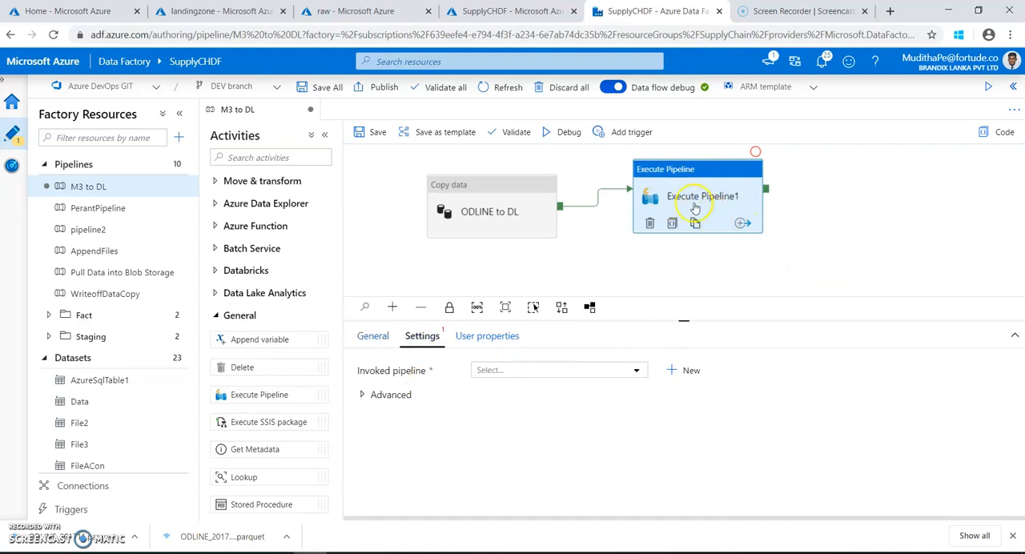
left_click(489, 370)
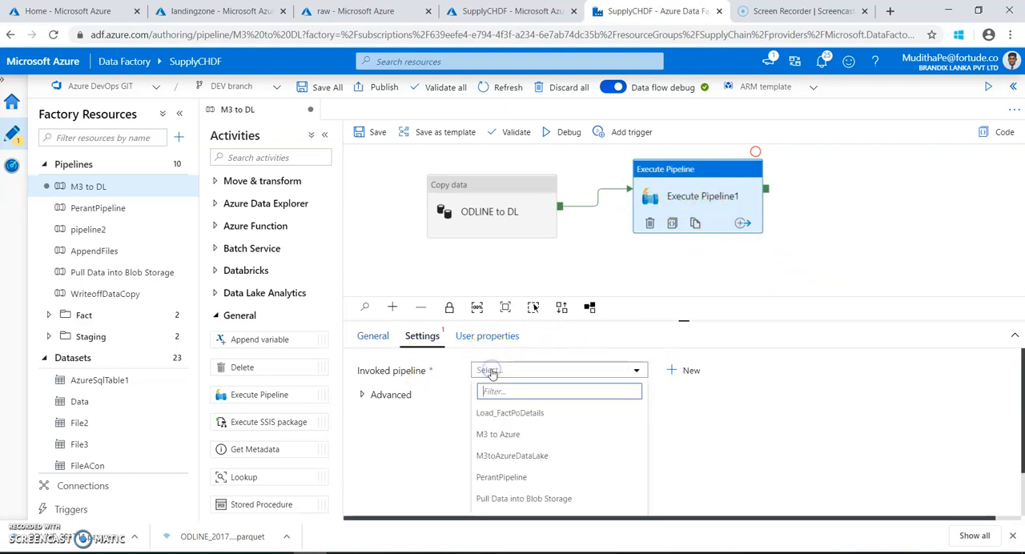
left_click(44, 358)
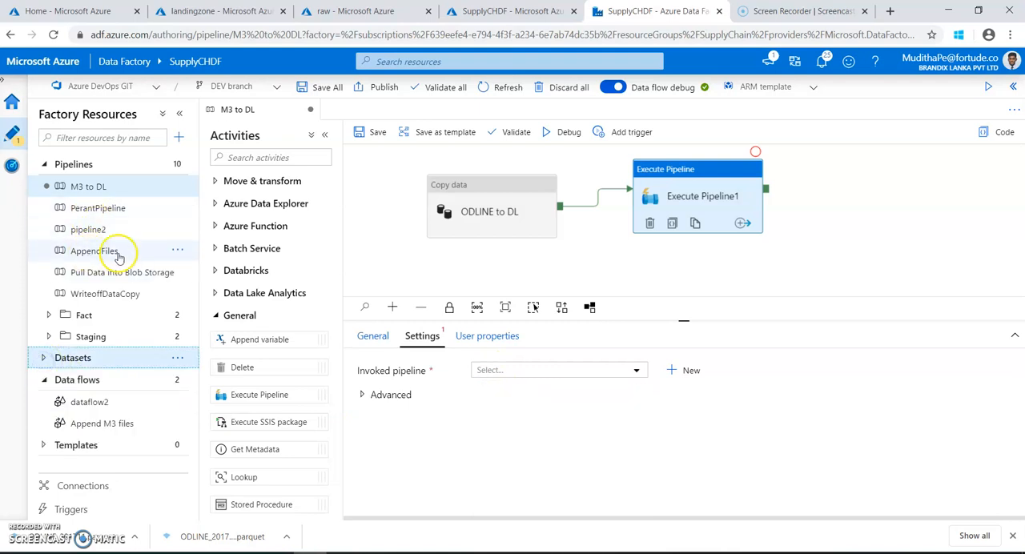
left_click(710, 204)
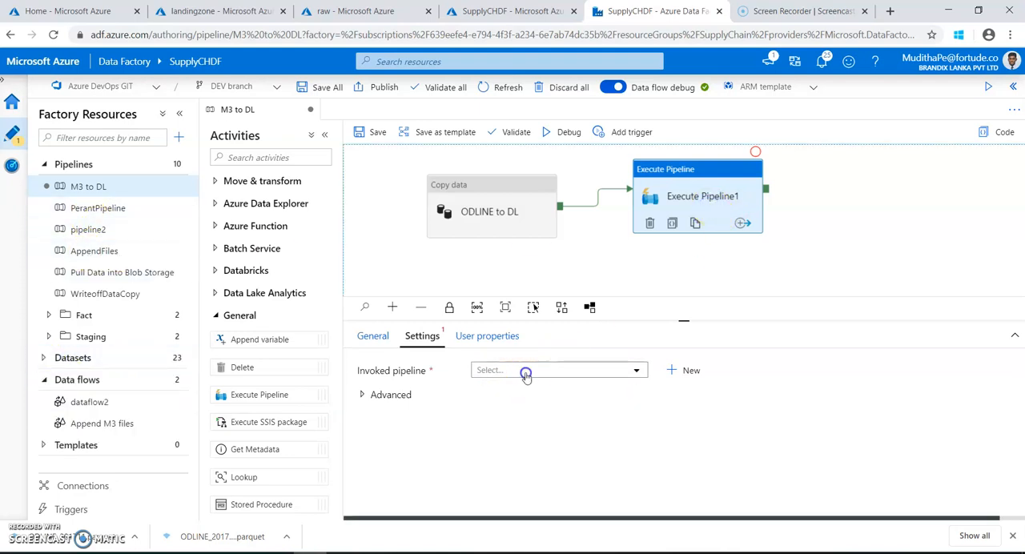
left_click(526, 373)
type("app")
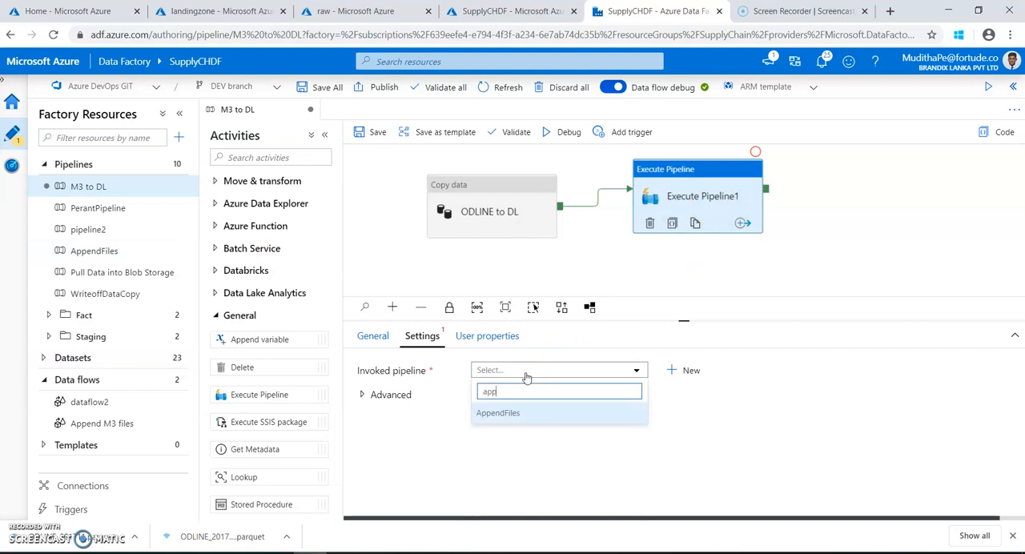
left_click(521, 415)
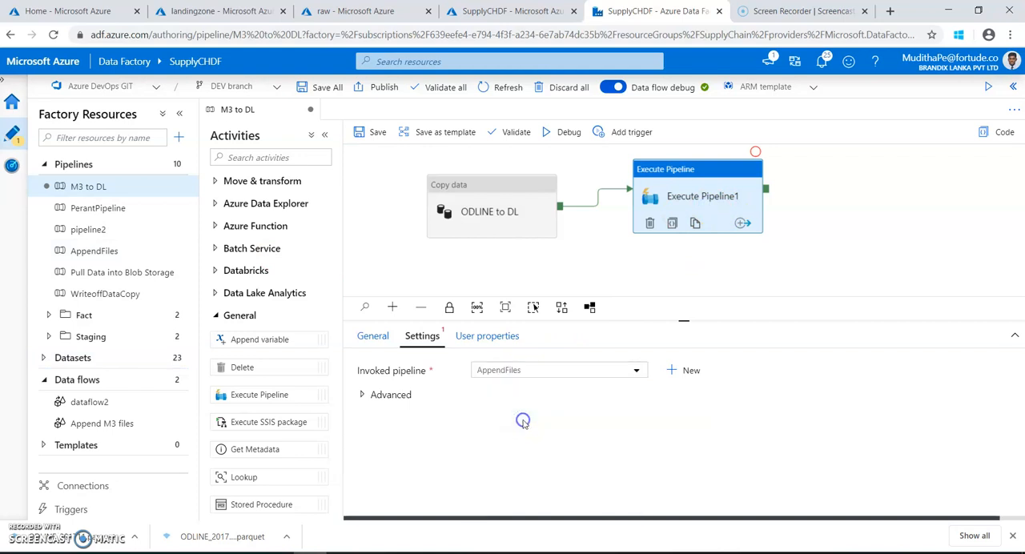
left_click(379, 131)
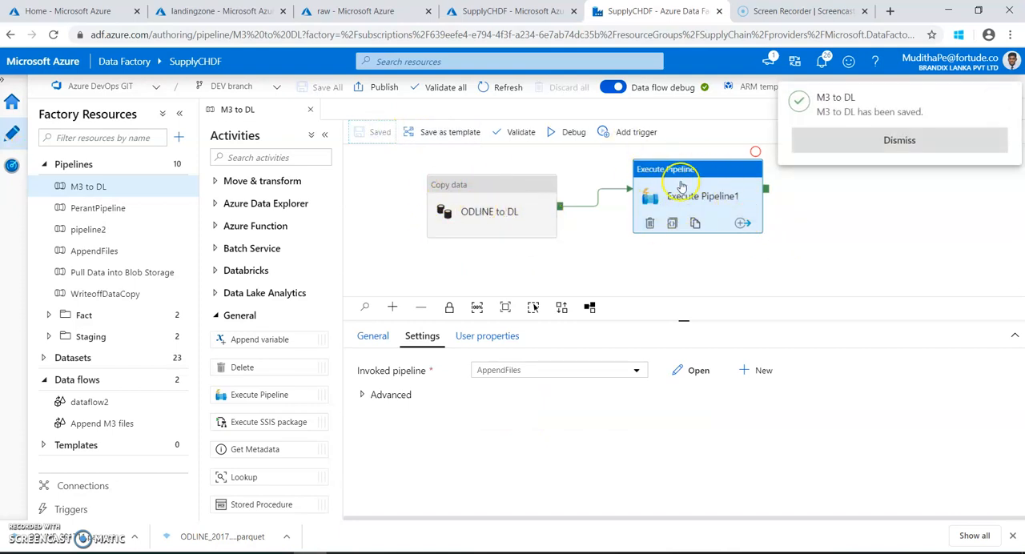
Rename the Execute Pipeline activity as "Execute append pipeline", save M3 to DL and dismiss the notification.
left_click(597, 249)
left_click(707, 198)
left_click(374, 336)
left_click_drag(508, 369, 566, 372)
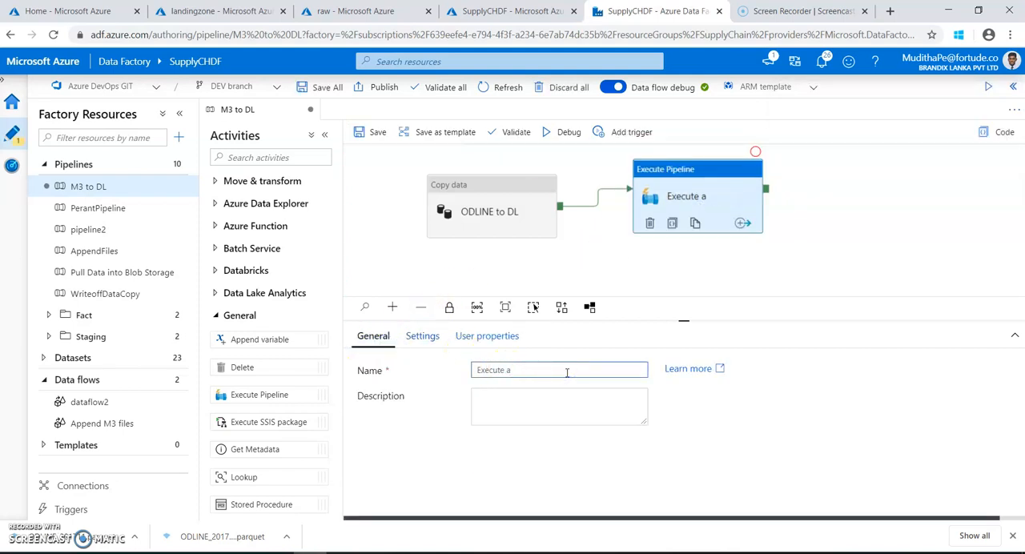
type("append pipeline")
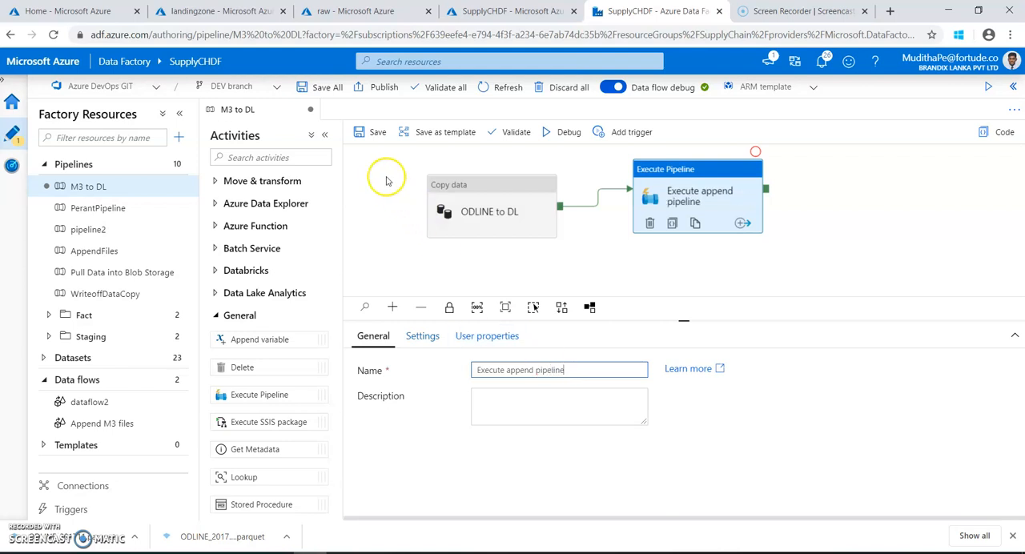
left_click(368, 136)
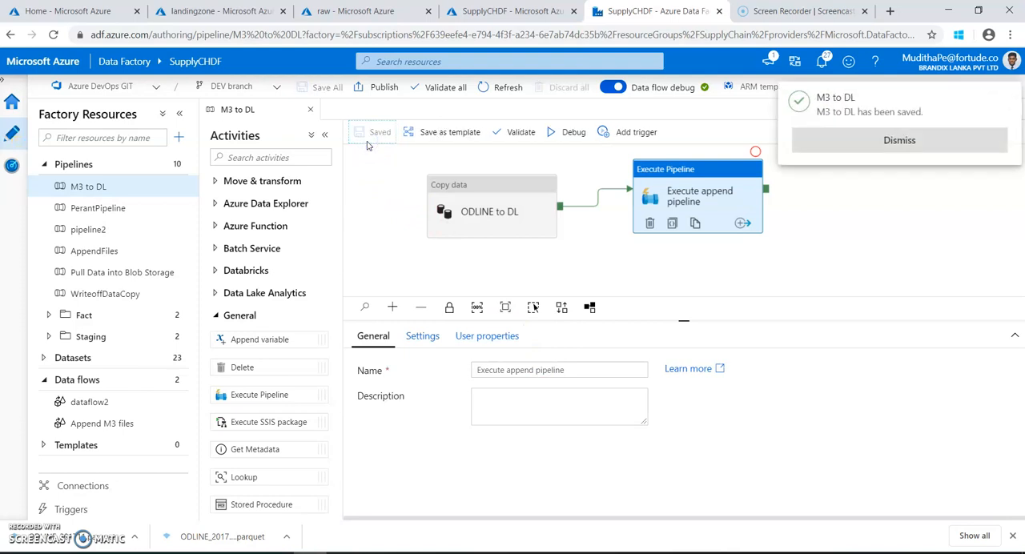
left_click(858, 152)
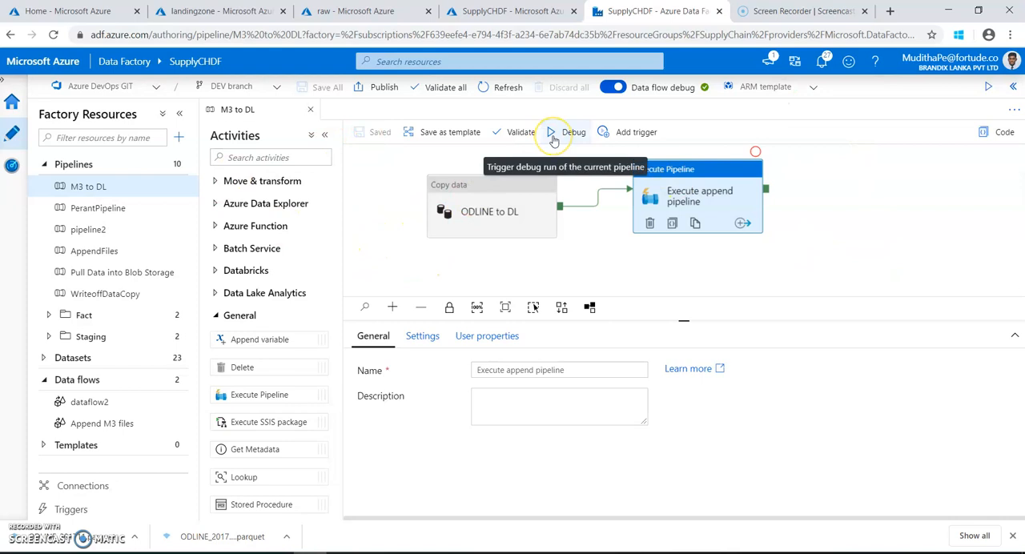
Start a debug run of M3 to DL and check the 20171116 record count in SQL Server Management Studio.
left_click(553, 138)
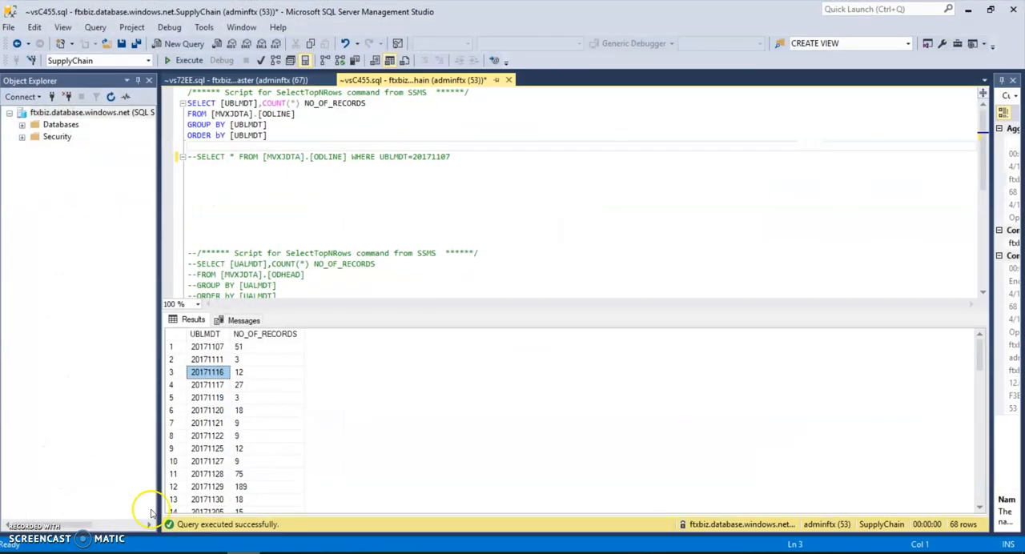
left_click(241, 374)
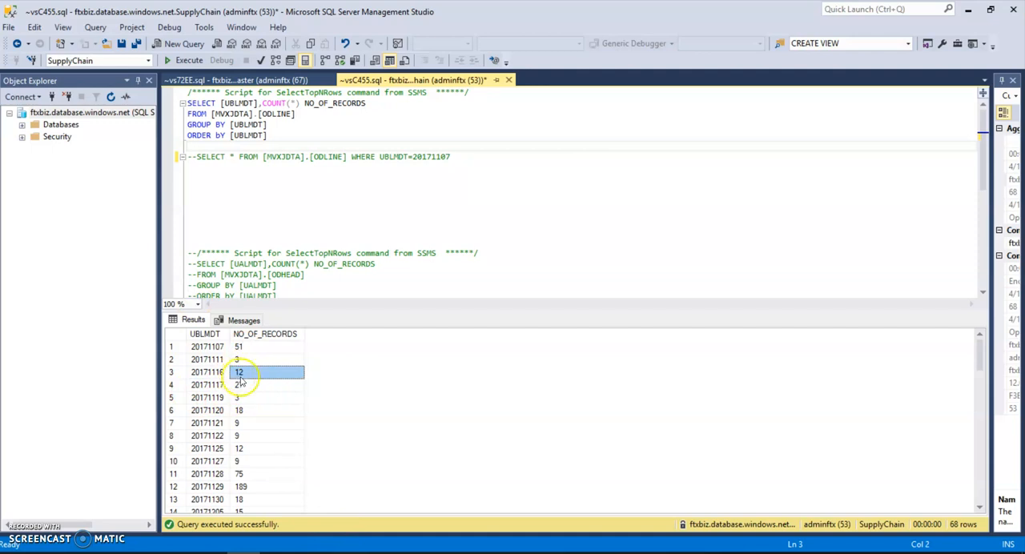
left_click(973, 11)
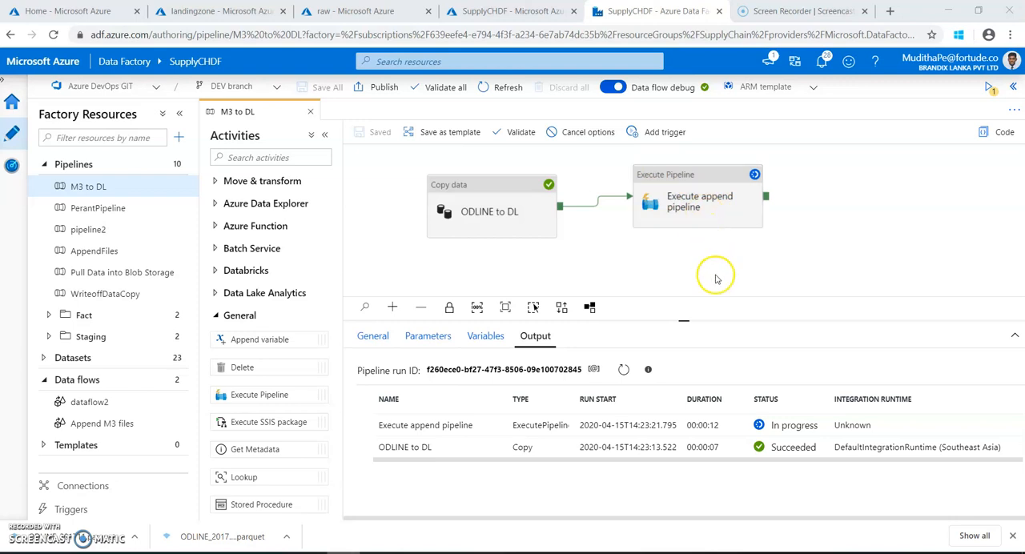
Open the AppendFiles pipeline from its Execute Pipeline activity, review the Append M3 files run details, then close both.
left_click(725, 206)
double_click(725, 206)
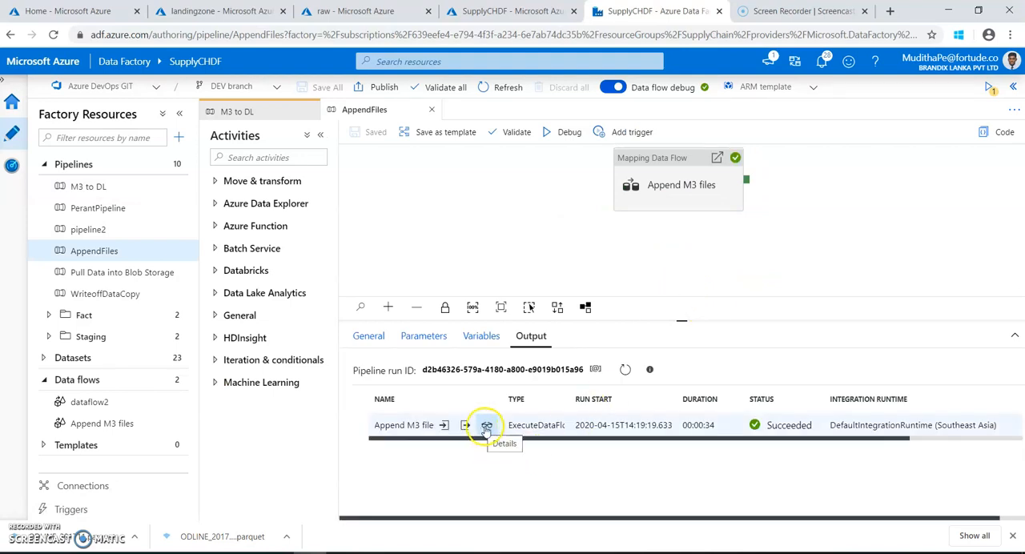
left_click(485, 427)
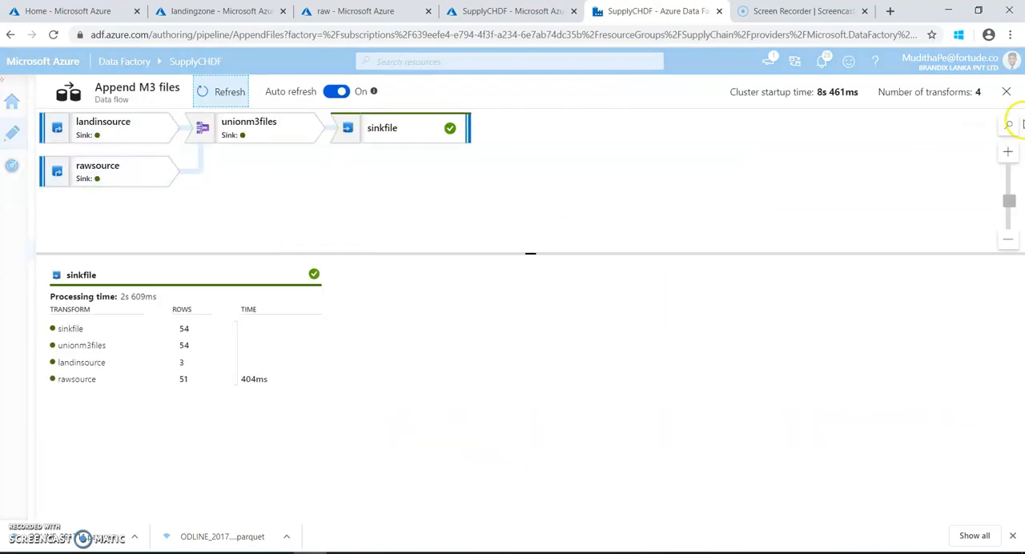
left_click(1007, 91)
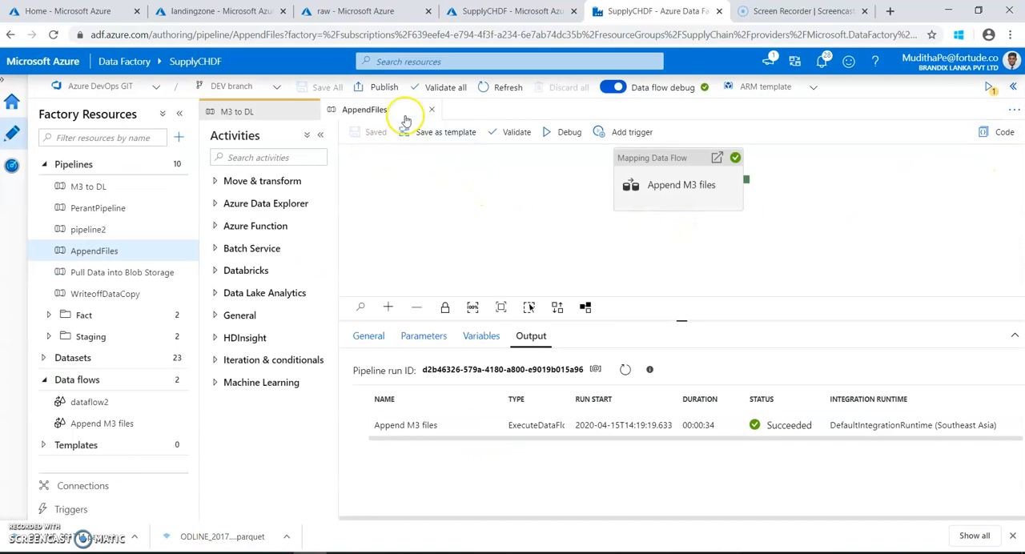
left_click(431, 110)
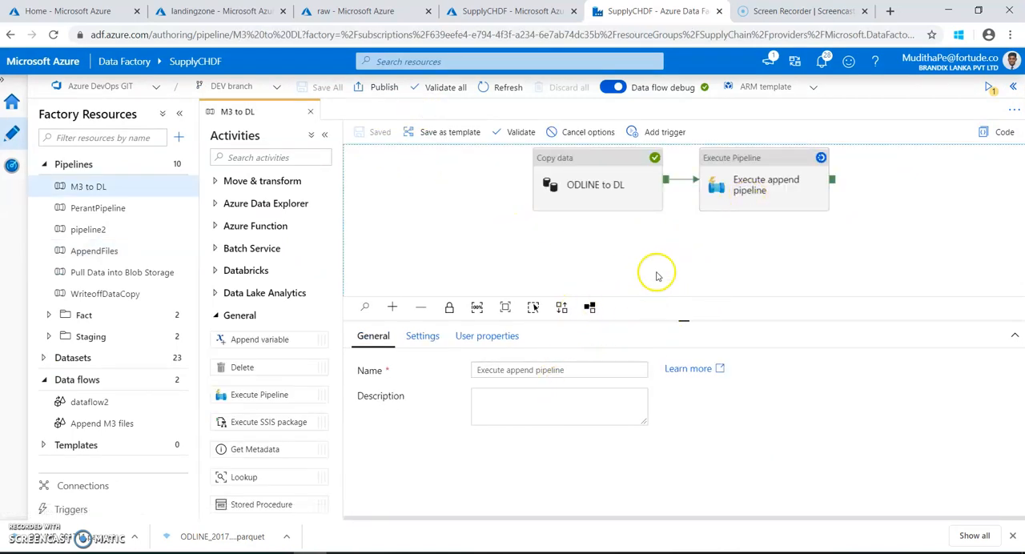
Monitor the M3 to DL debug run by refreshing its output until both activities finish, then dismiss the notification.
left_click(717, 234)
left_click(623, 372)
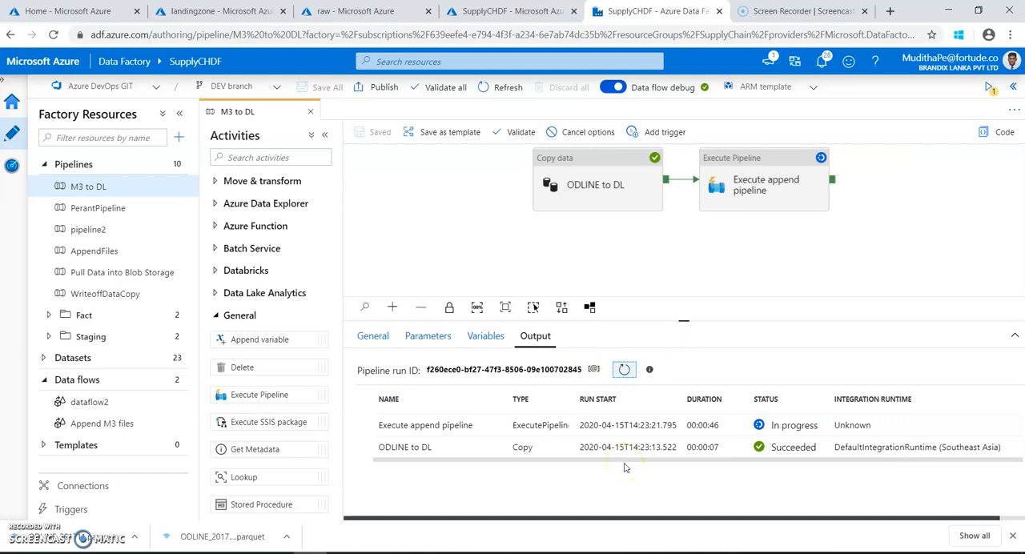
left_click(621, 371)
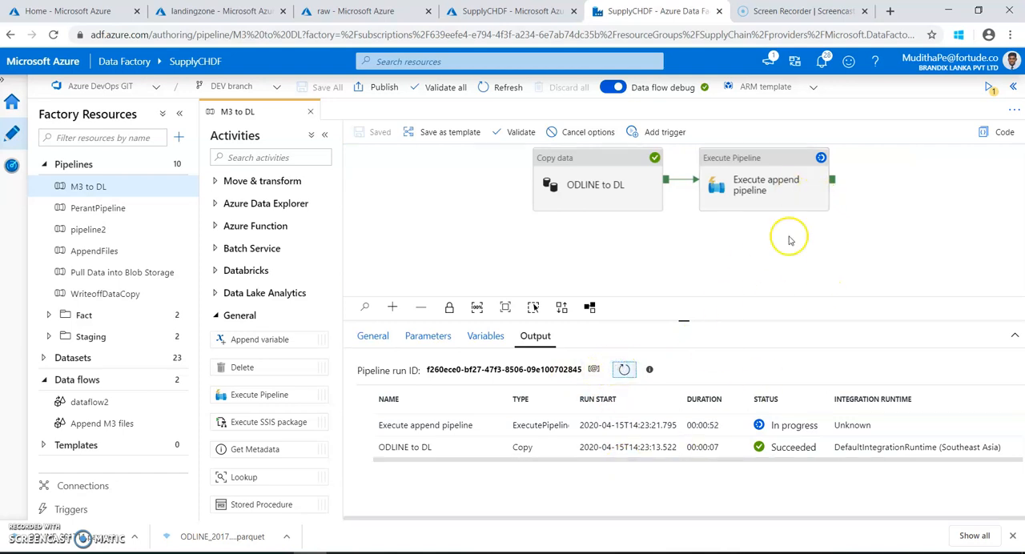
left_click(795, 198)
left_click(764, 264)
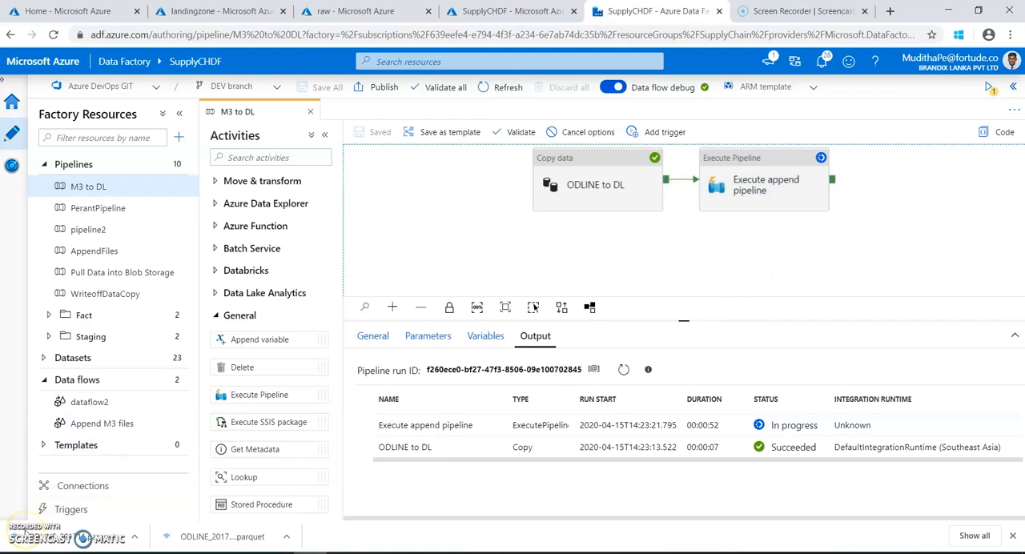
left_click(624, 369)
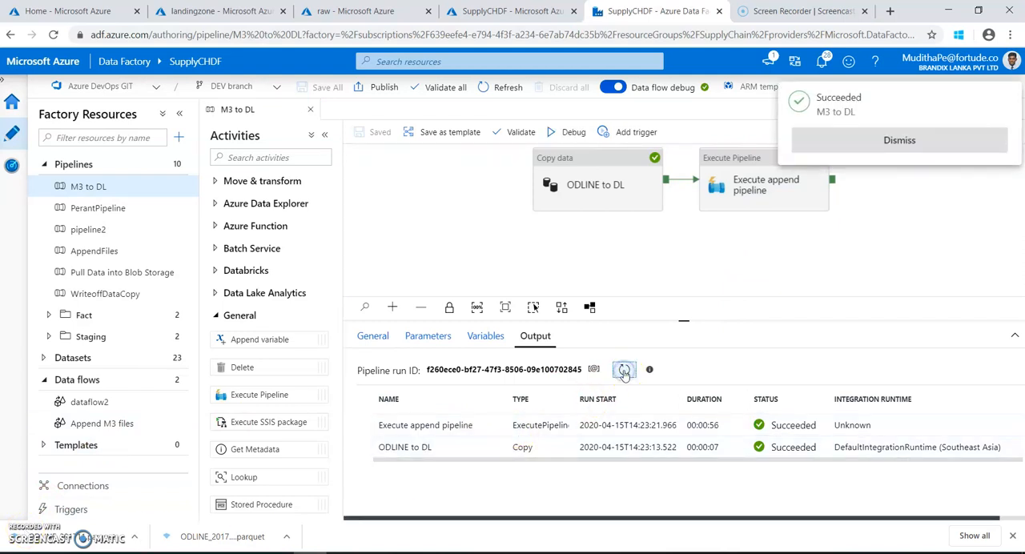
left_click(855, 139)
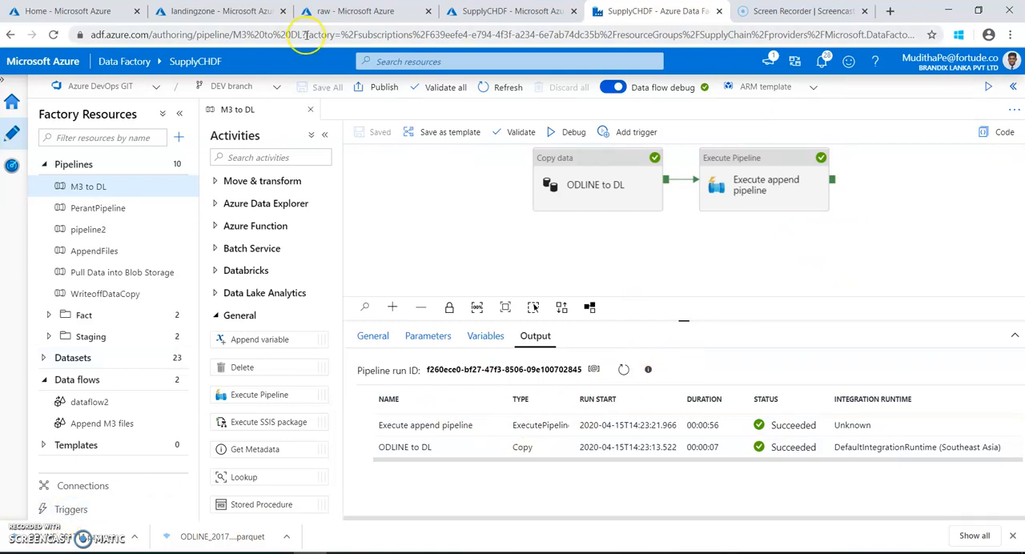
Refresh the raw container's ODLINE folder, download ODLINE_201711.parquet and open it in Apache Parquet Viewer.
left_click(325, 13)
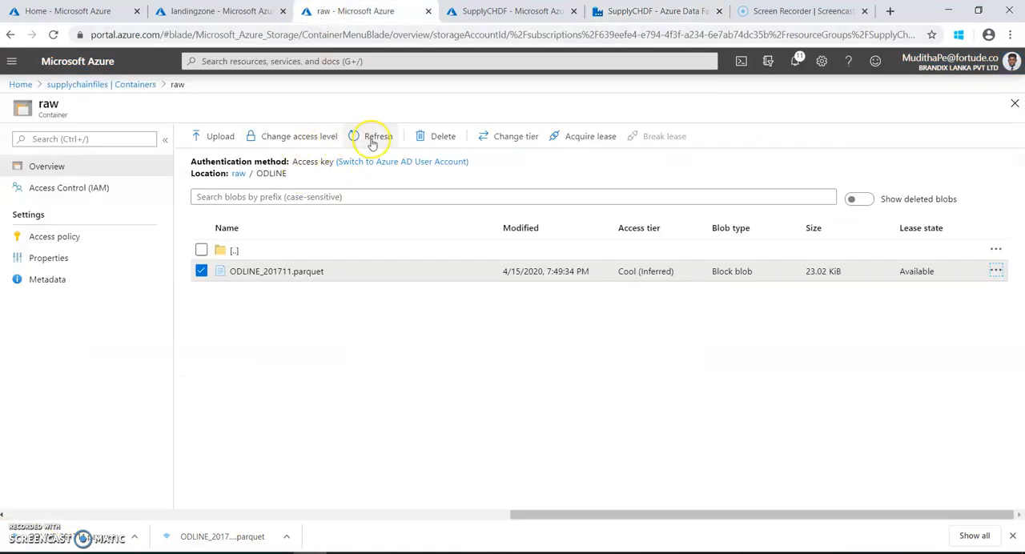
left_click(201, 273)
left_click(377, 135)
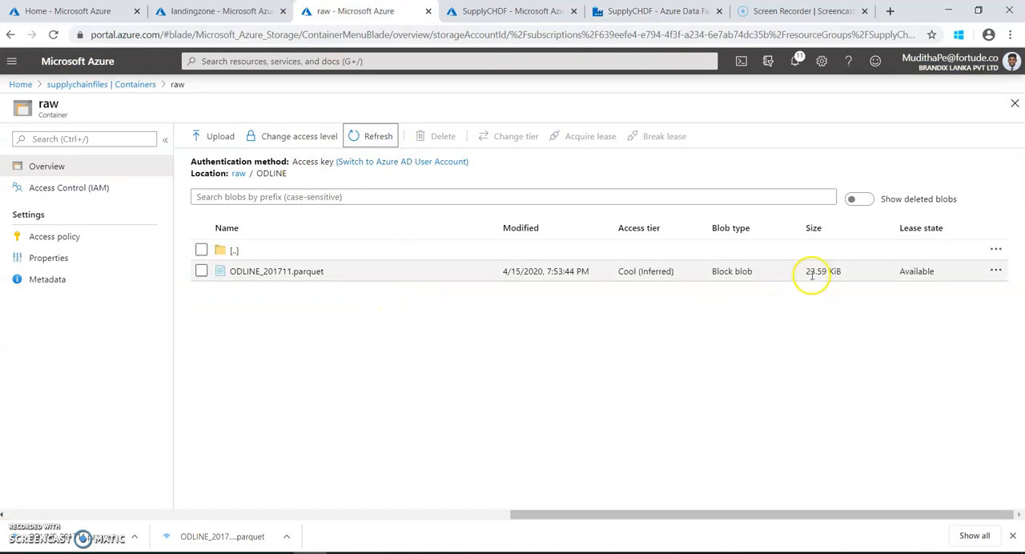
left_click(1001, 273)
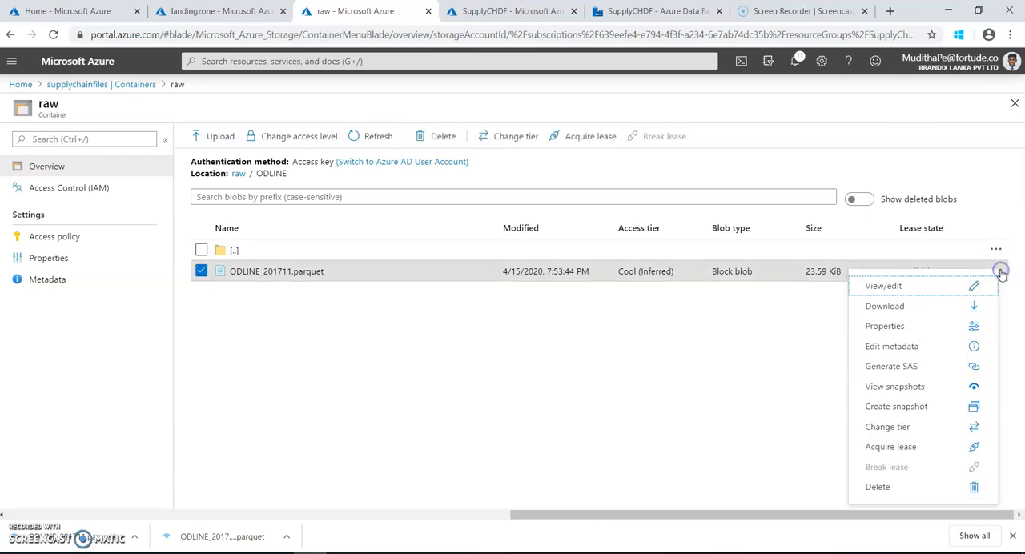
left_click(950, 301)
left_click(144, 536)
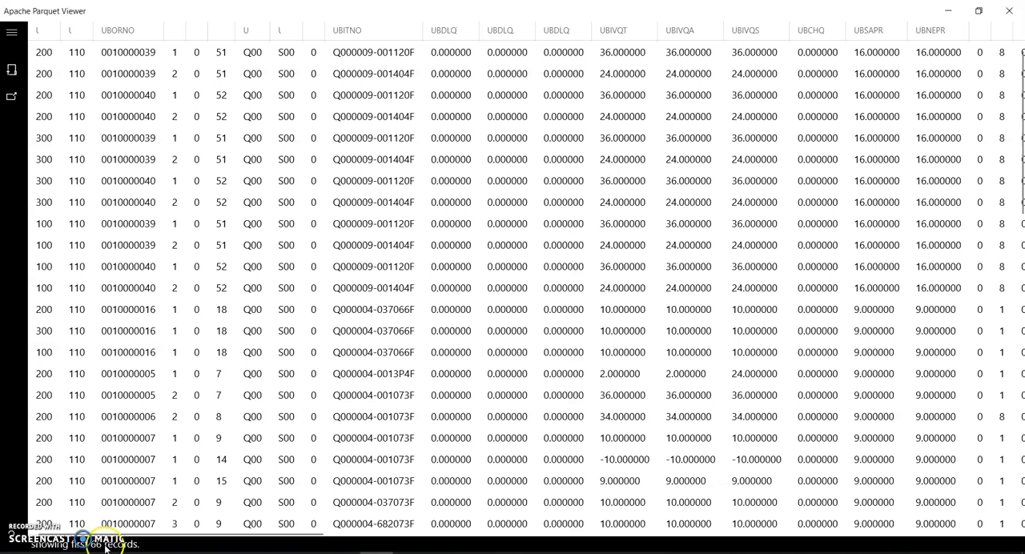
Check the ODLINE record counts for 20171107, 20171111 and 20171116 in SQL Server Management Studio, then return to the Parquet viewer.
left_click(244, 553)
left_click(250, 348)
left_click(251, 360)
left_click(251, 373)
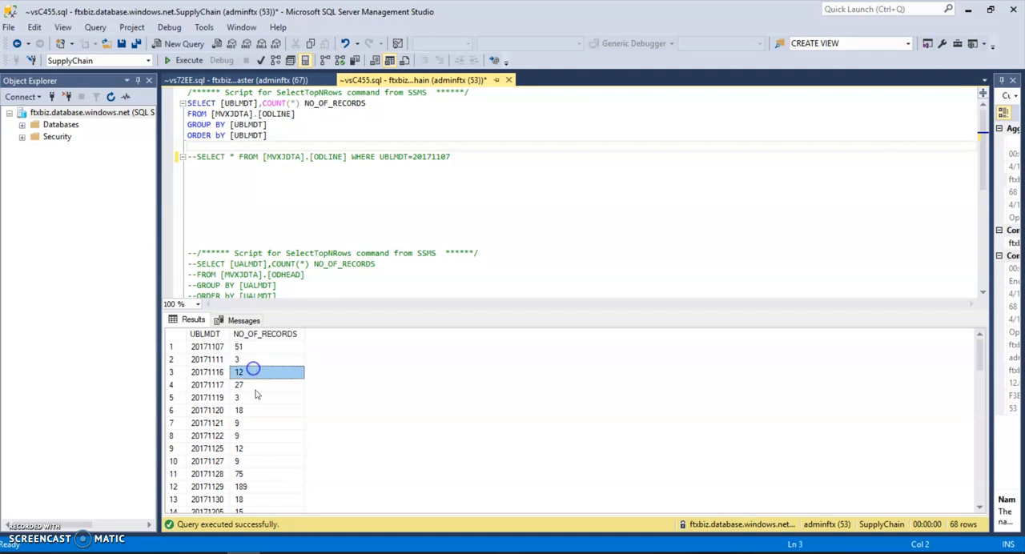
left_click(968, 9)
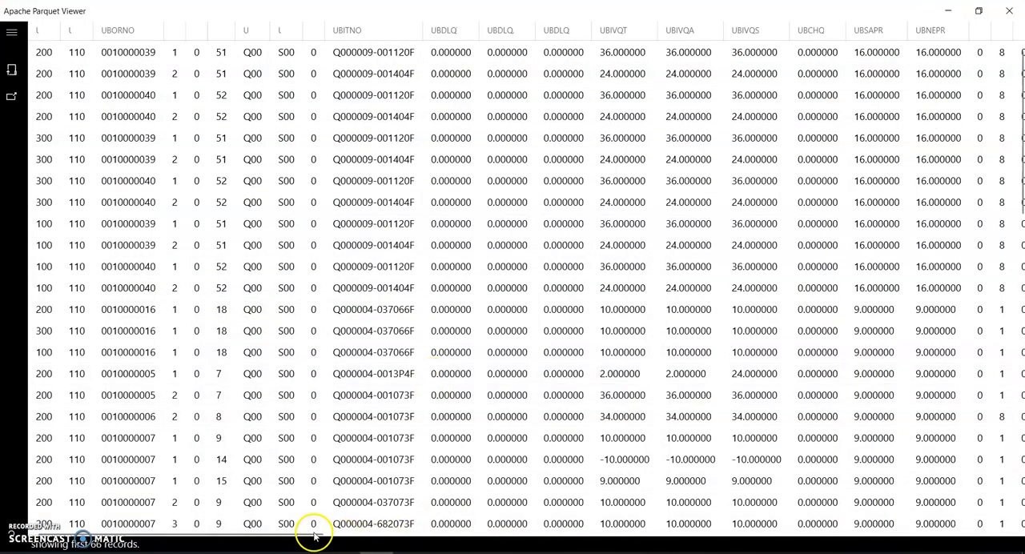
Examine the UBLMDT dates across the records in the ODLINE Parquet file, then return to the M3 to DL pipeline in Azure Data Factory.
left_click_drag(315, 539, 844, 547)
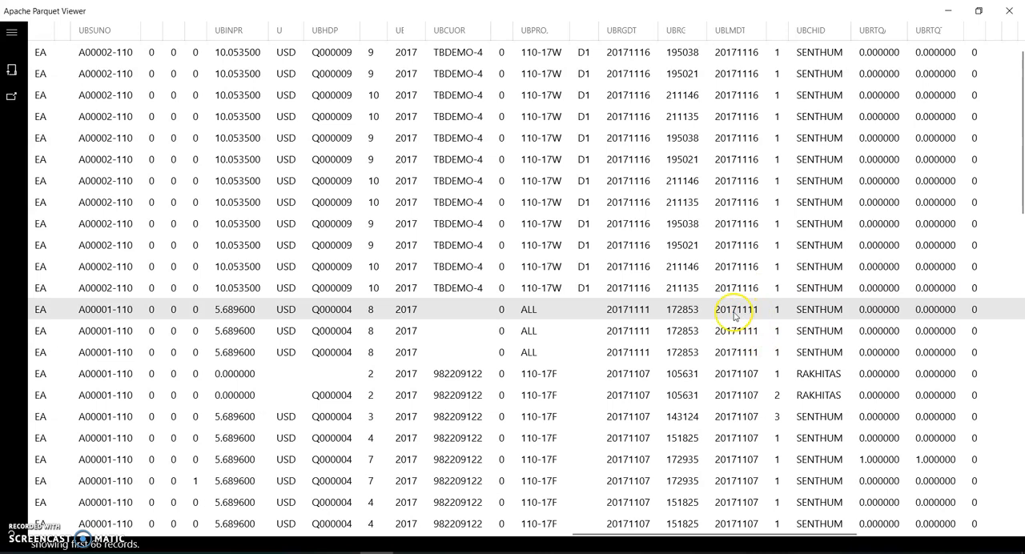
scroll(332, 328, "right", 5)
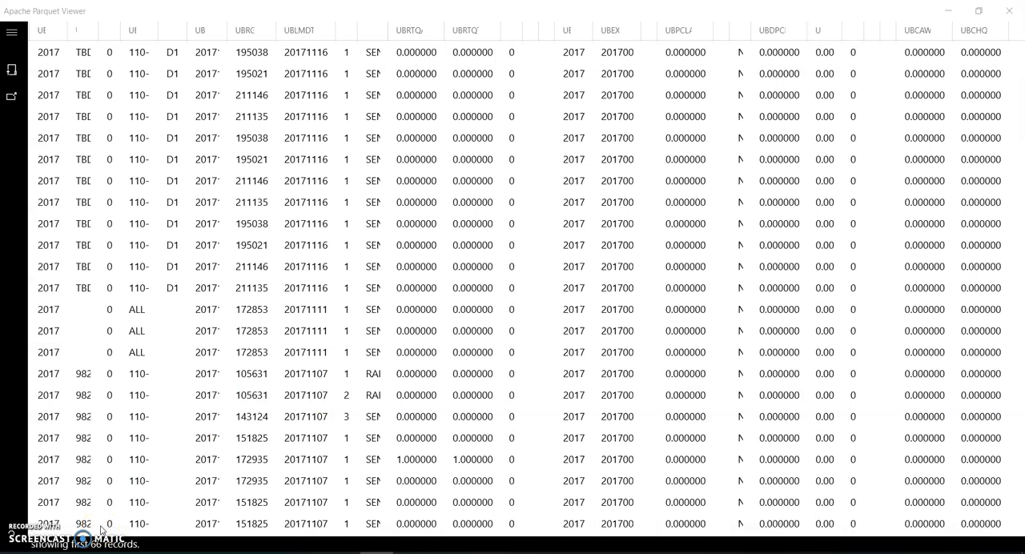
left_click(943, 16)
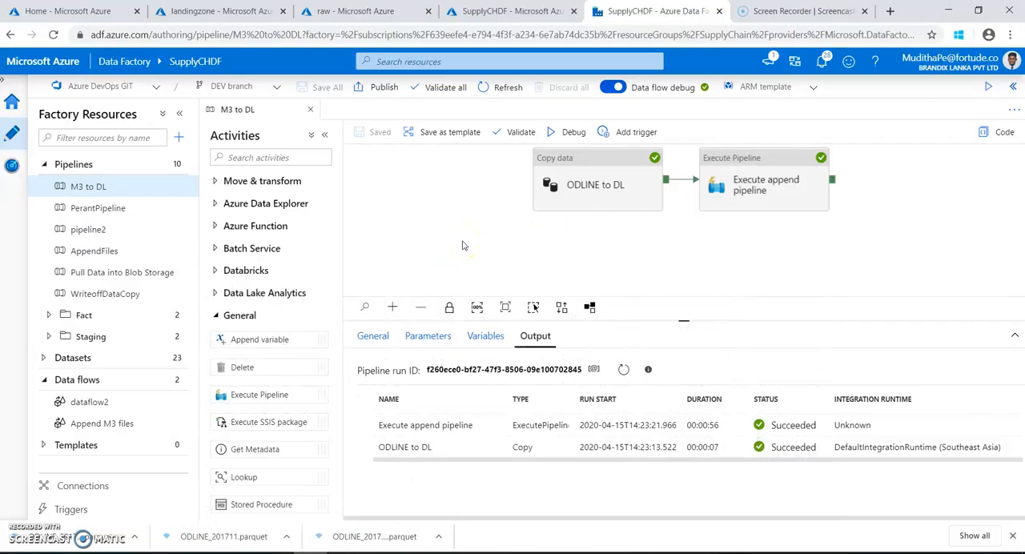
Review the sink dataset and source query of the ODLINE to DL copy activity, then deselect the activity.
left_click(599, 204)
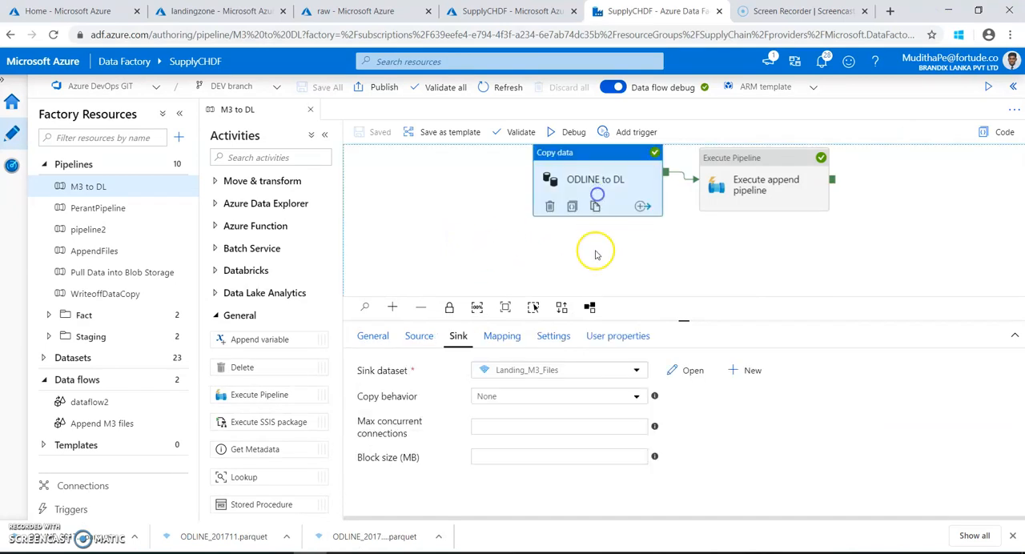
left_click(460, 340)
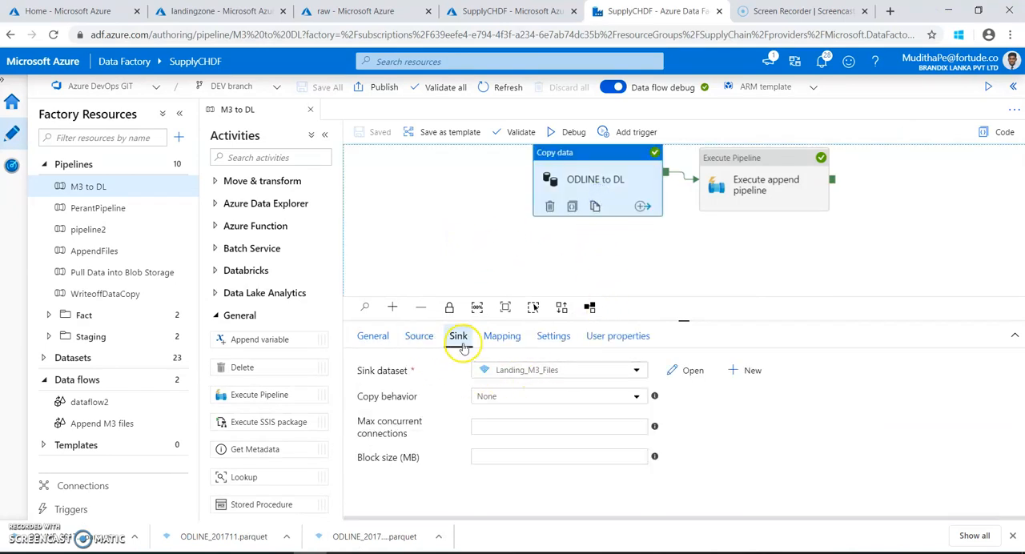
left_click(419, 336)
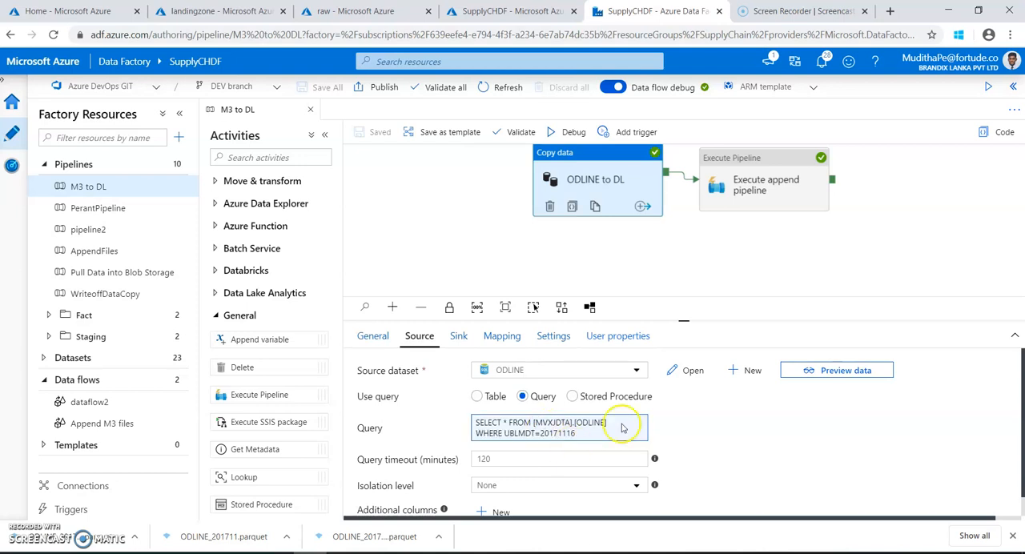
left_click(614, 267)
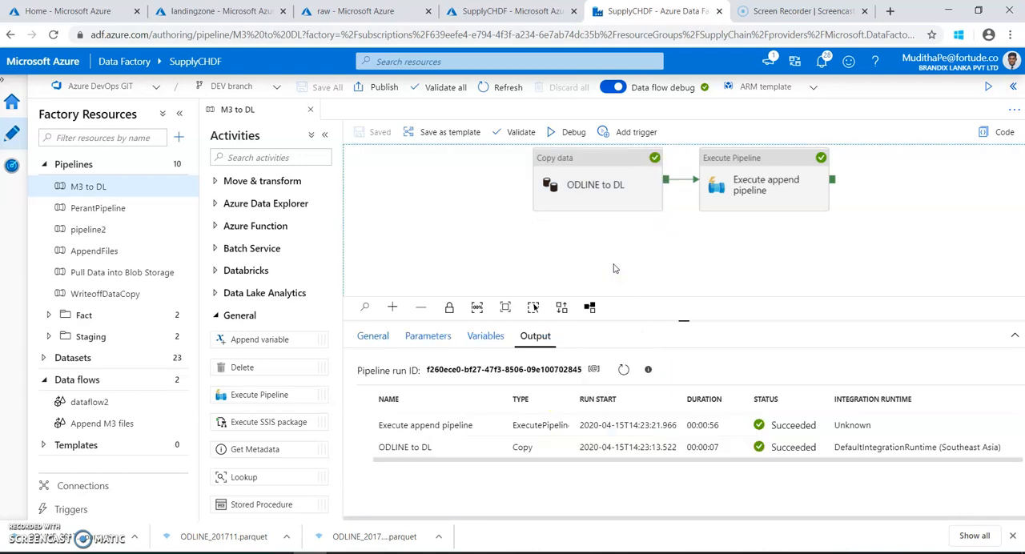